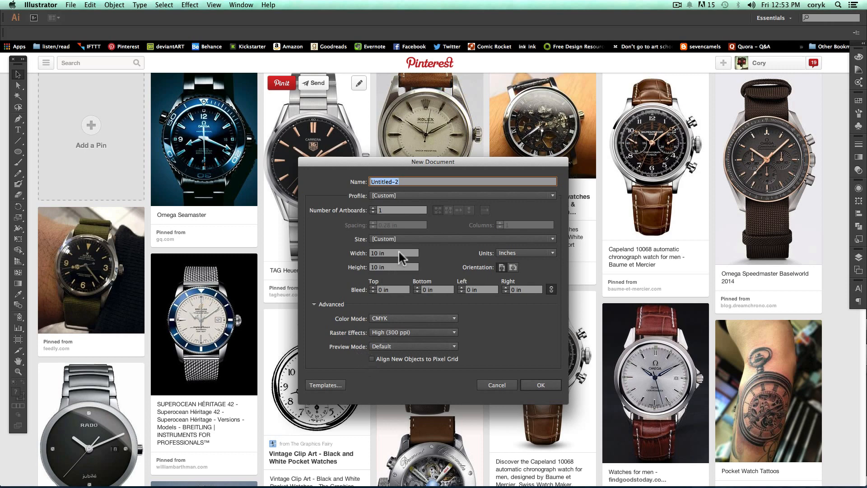
# Step: Create the 10 × 10 in CMYK document, show the rulers, and place horizontal and vertical guides through the artboard centre
pyautogui.click(526, 383)
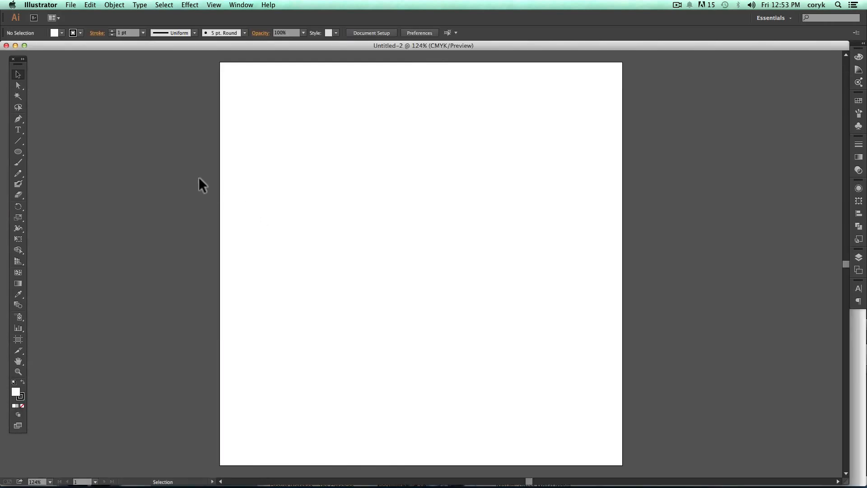
pyautogui.press('super+r')
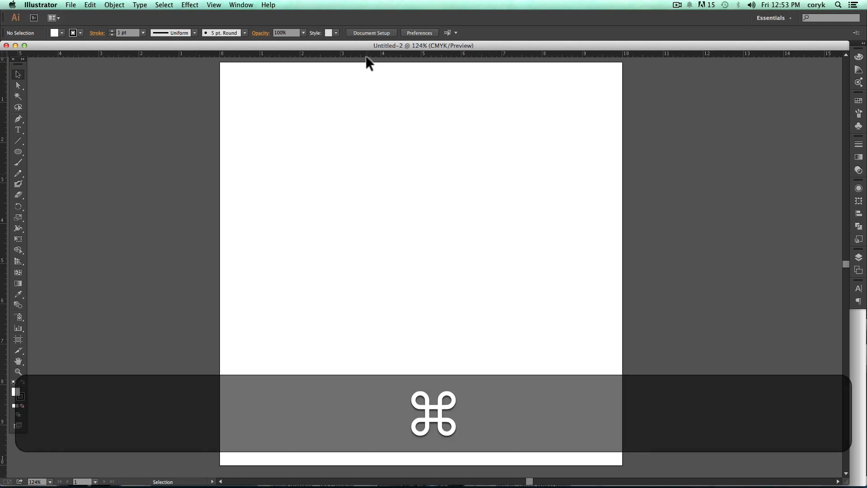
pyautogui.moveTo(365, 55); pyautogui.dragTo(333, 264)
pyautogui.moveTo(4, 272); pyautogui.dragTo(420, 256)
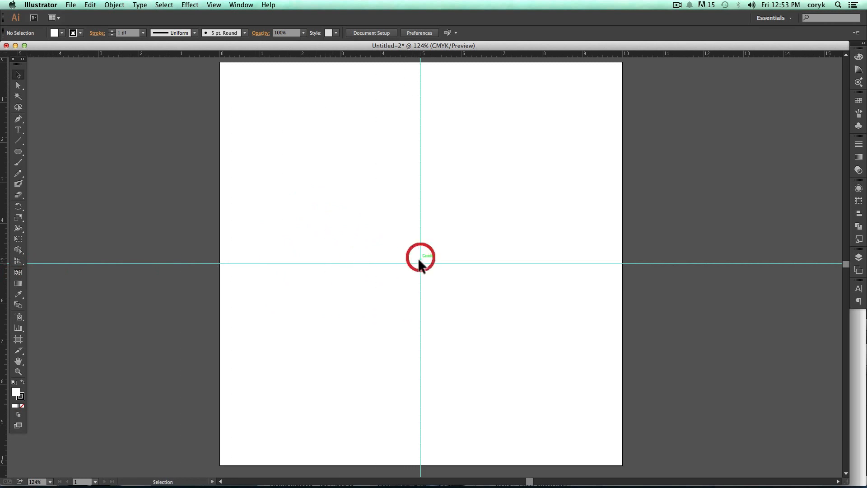
pyautogui.press('super+z')
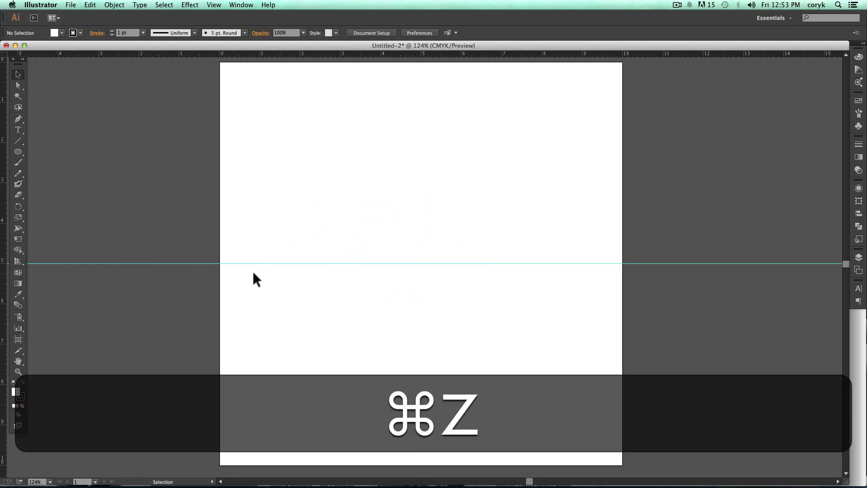
pyautogui.moveTo(5, 308); pyautogui.dragTo(421, 281)
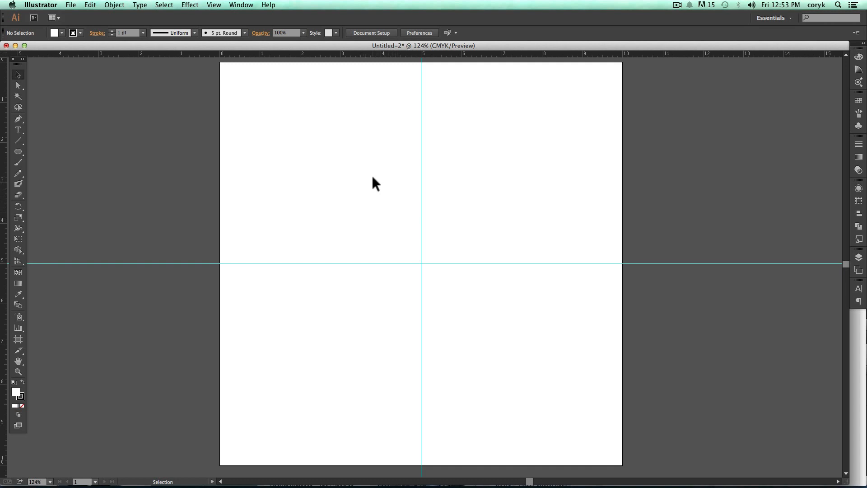
# Step: Draw a rectangle about 0.13 × 0.26 in on the vertical guide near the artboard's upper edge, filled black without stroke
pyautogui.press('m')
pyautogui.moveTo(419, 83); pyautogui.dragTo(368, 210)
pyautogui.press('z')
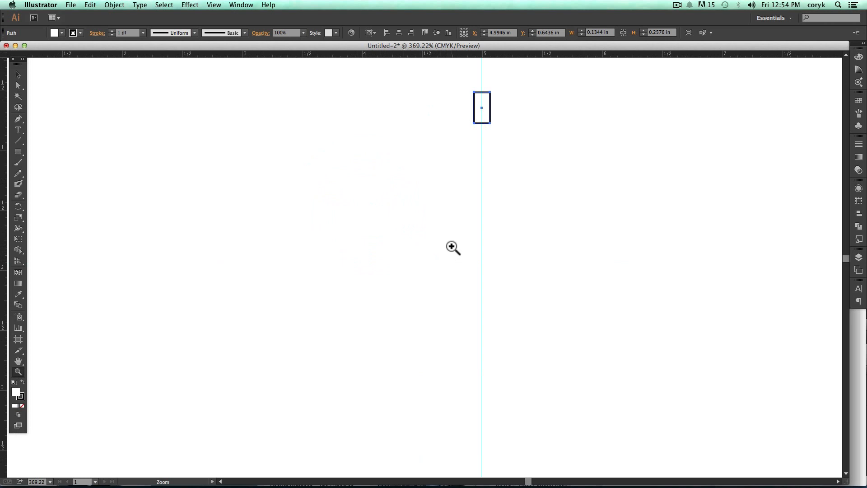
pyautogui.hotkey('shift', 'x')
pyautogui.press('/')
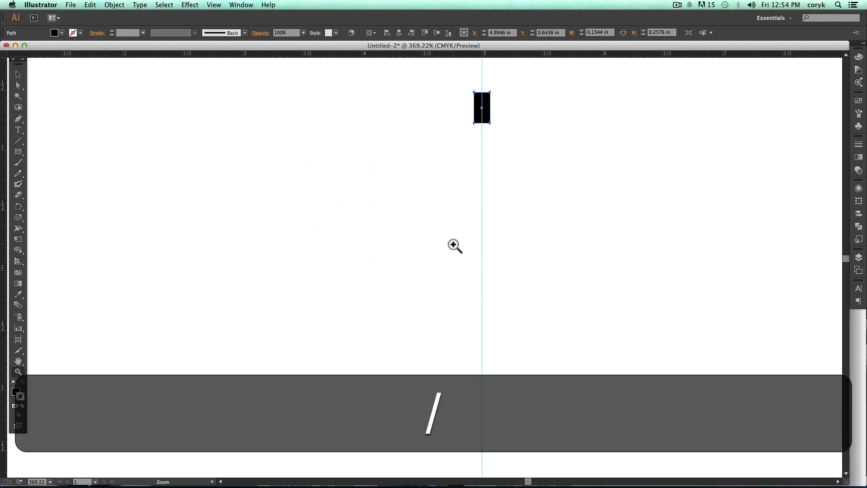
# Step: Narrow the black rectangle symmetrically about its centre to about 0.065 in wide
pyautogui.press('v')
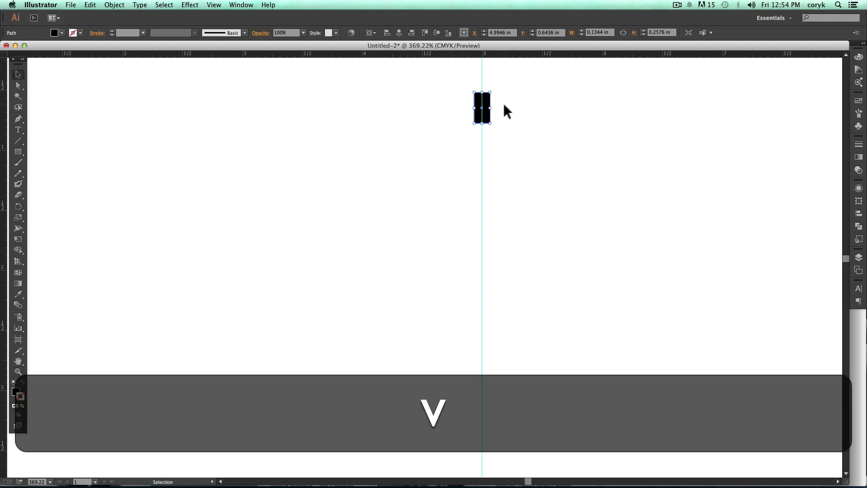
pyautogui.moveTo(491, 108); pyautogui.dragTo(487, 108)
pyautogui.press('alt')
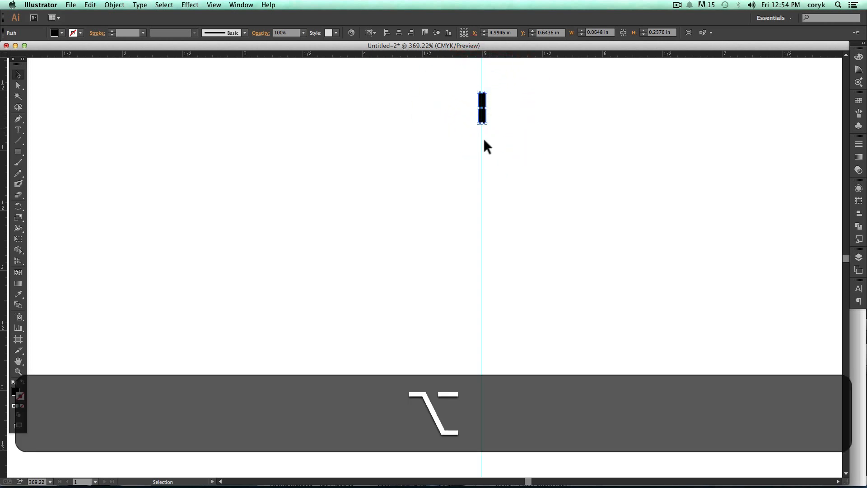
# Step: Align the narrow rectangle to the artboard's horizontal centre
pyautogui.click(495, 120)
pyautogui.moveTo(507, 72); pyautogui.dragTo(442, 167)
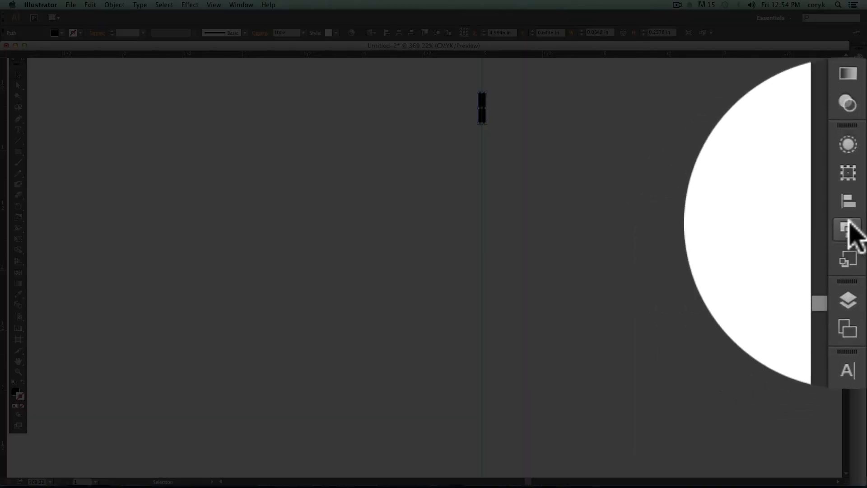
pyautogui.click(858, 212)
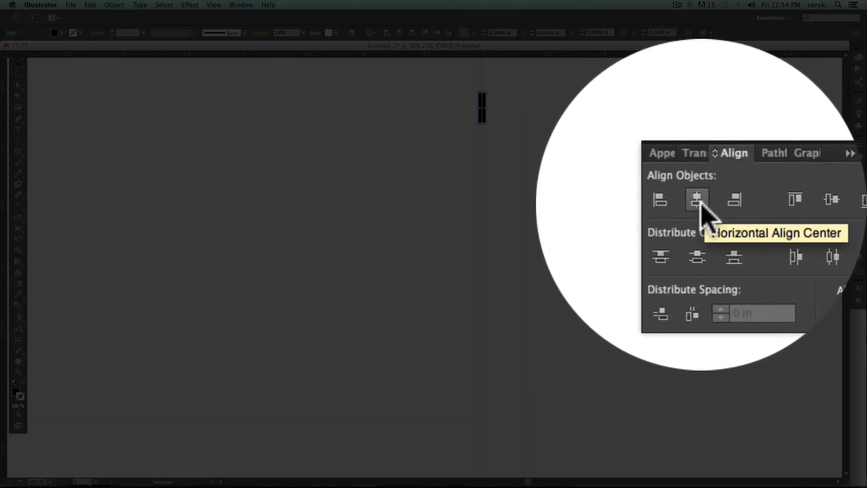
pyautogui.click(764, 203)
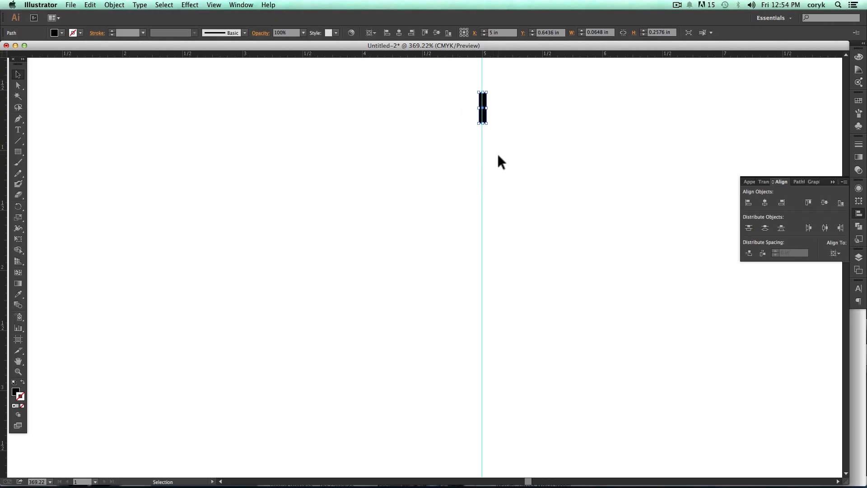
# Step: Unlock the guides and align the vertical guide to the artboard's horizontal centre so it runs through the rectangle's middle
pyautogui.press('z')
pyautogui.moveTo(467, 139); pyautogui.dragTo(499, 74)
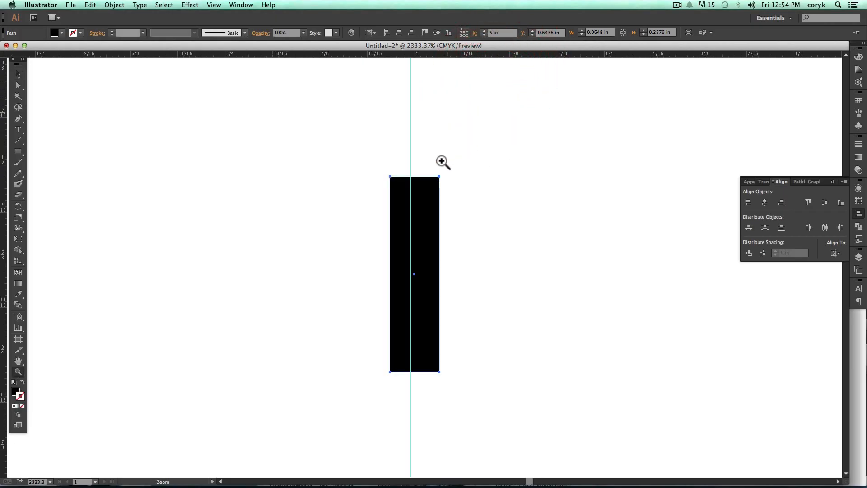
pyautogui.press('v')
pyautogui.click(412, 100)
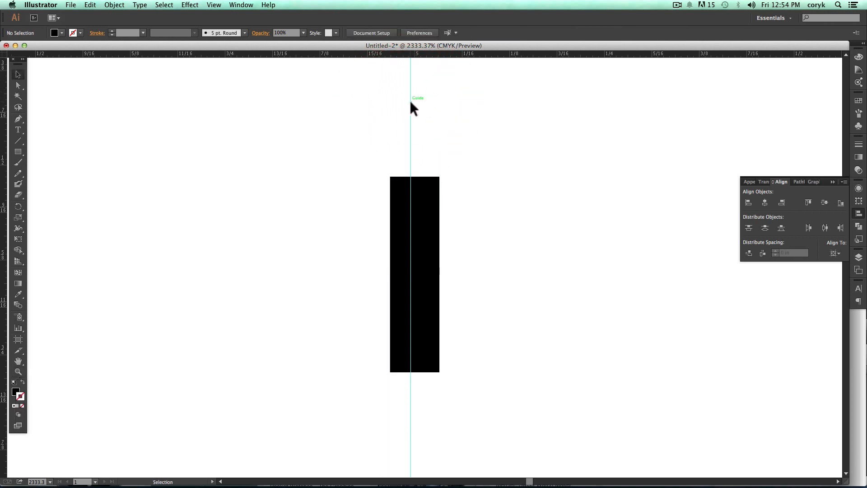
pyautogui.click(214, 5)
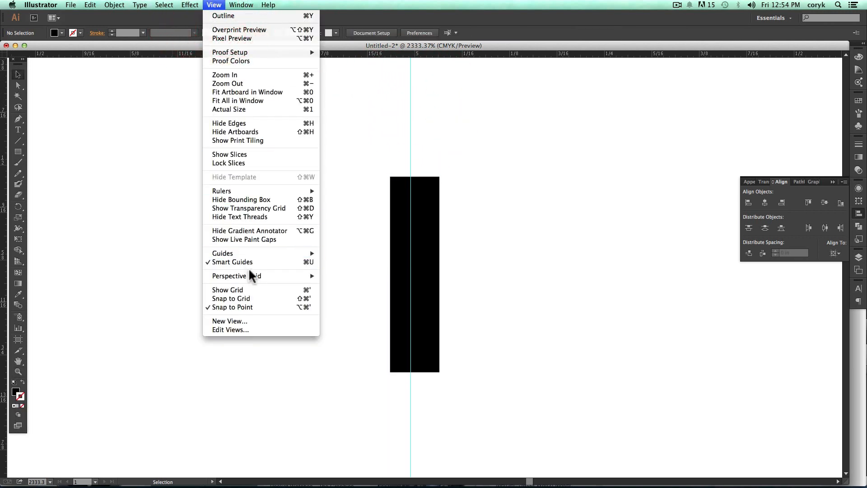
pyautogui.moveTo(247, 254)
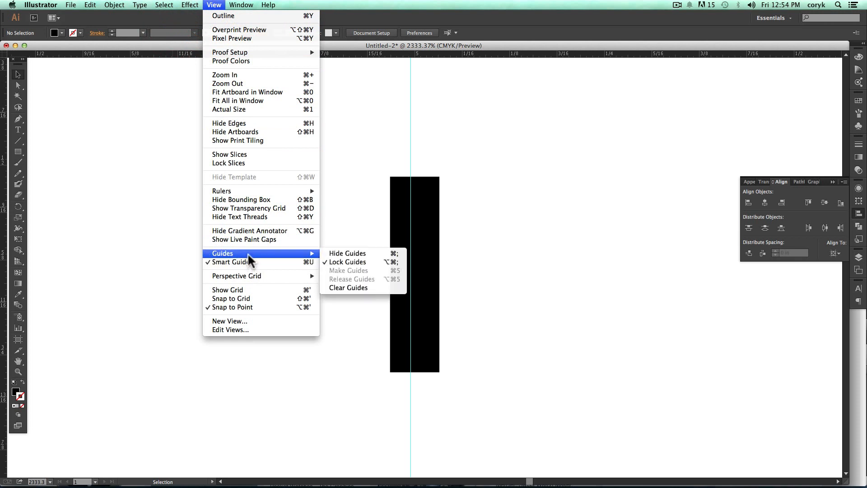
pyautogui.click(352, 262)
pyautogui.moveTo(430, 134); pyautogui.dragTo(412, 133)
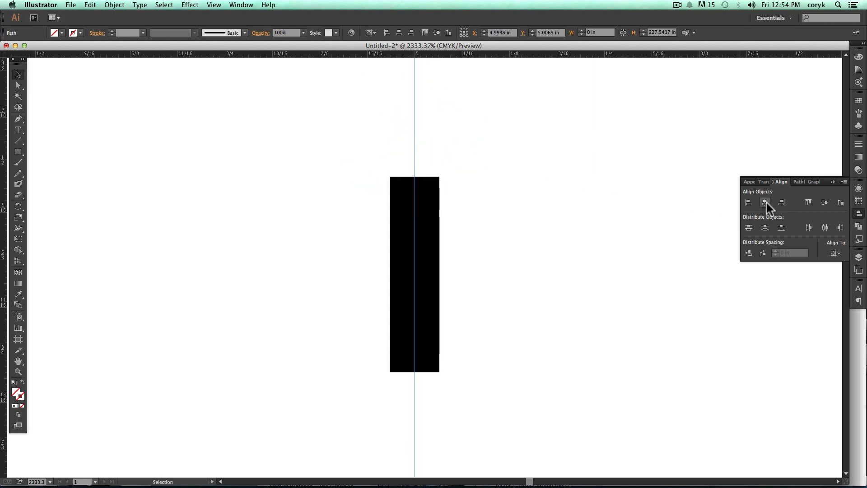
pyautogui.click(764, 202)
pyautogui.click(429, 136)
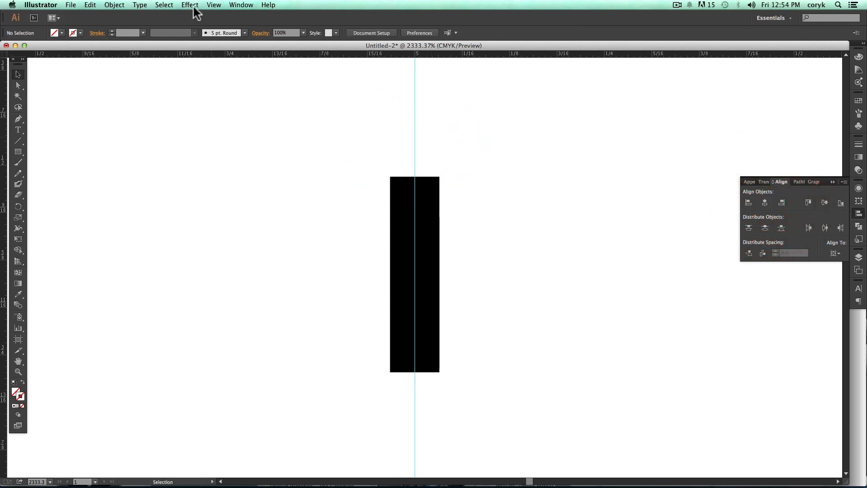
# Step: Lock the guides and test that the vertical guide cannot be selected
pyautogui.click(213, 5)
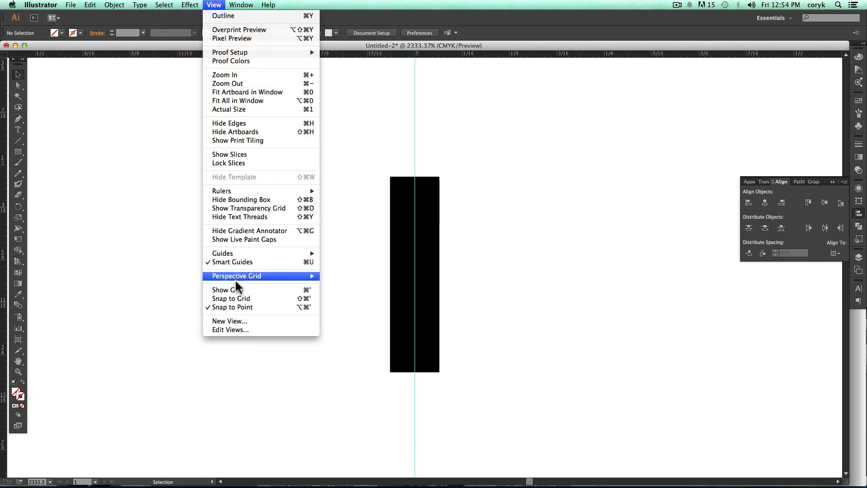
pyautogui.moveTo(238, 254)
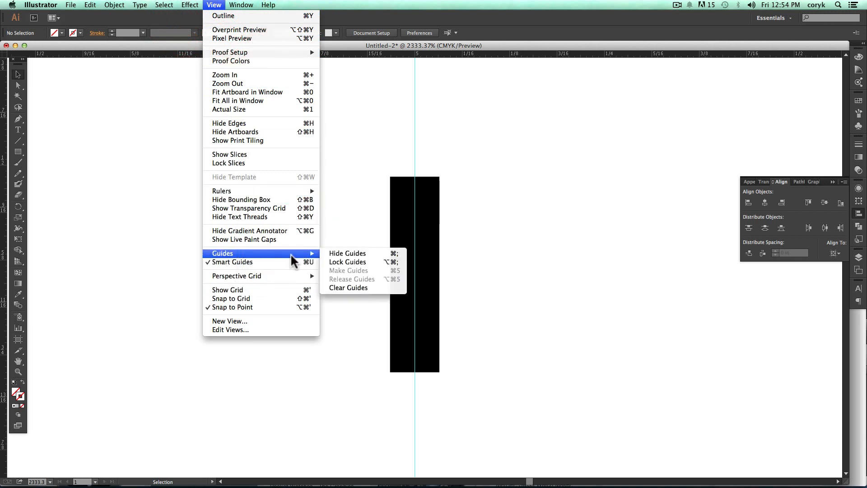
pyautogui.click(342, 262)
pyautogui.moveTo(406, 122); pyautogui.dragTo(421, 145)
# Step: Align the black rectangle to the artboard's horizontal centre again and deselect it
pyautogui.moveTo(471, 196); pyautogui.dragTo(341, 320)
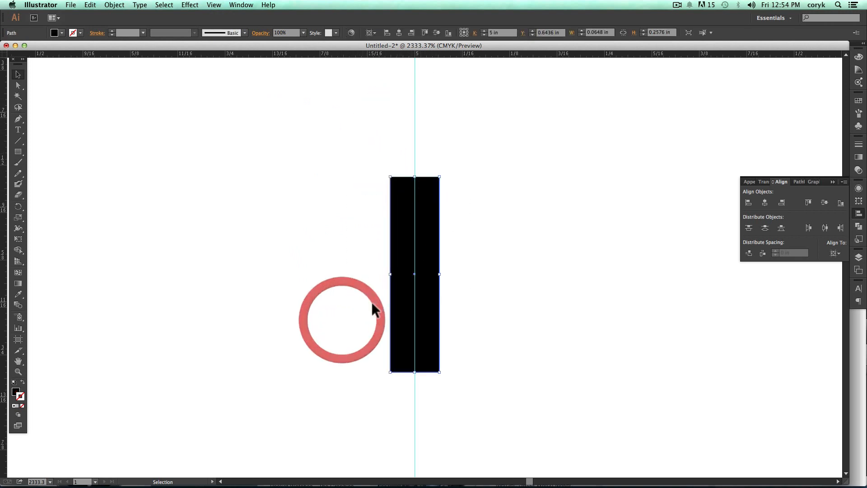
pyautogui.click(765, 203)
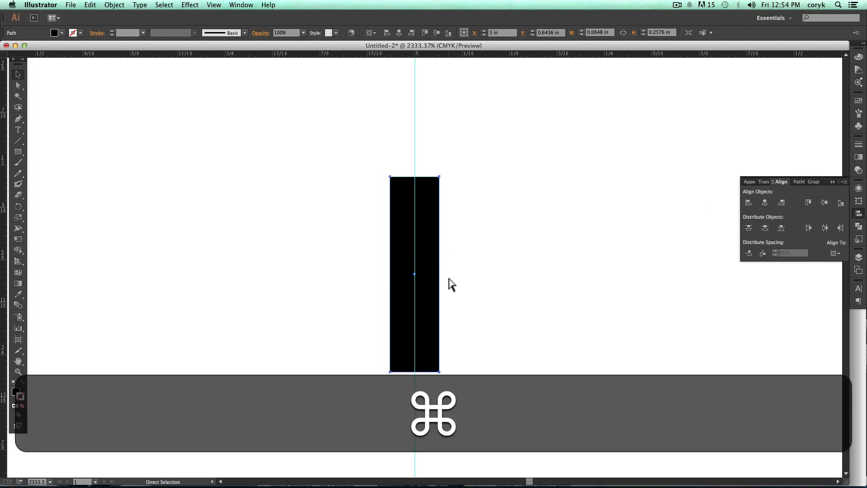
pyautogui.press('super+0')
pyautogui.click(446, 191)
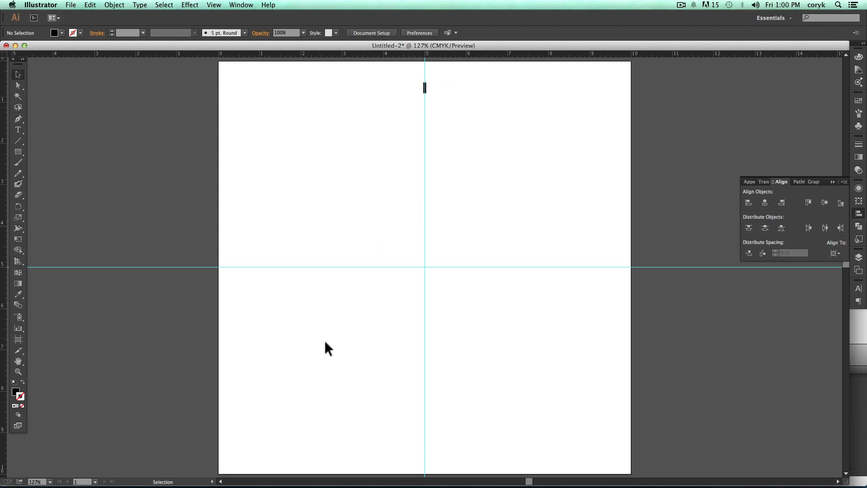
# Step: Rename Layer 1 as minutes
pyautogui.click(858, 257)
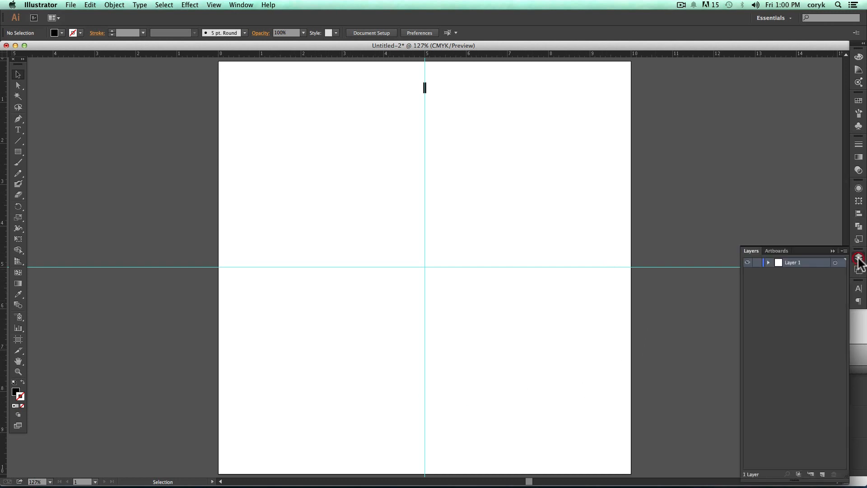
pyautogui.doubleClick(792, 261)
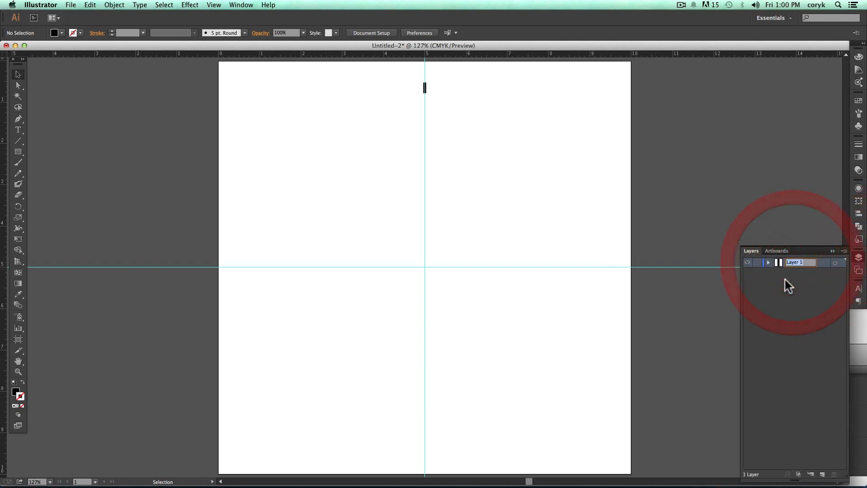
pyautogui.write('minutes')
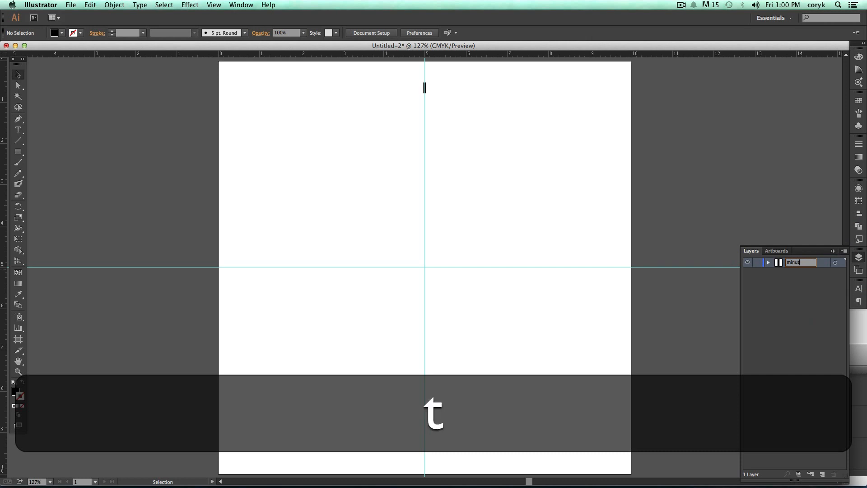
pyautogui.press('Return')
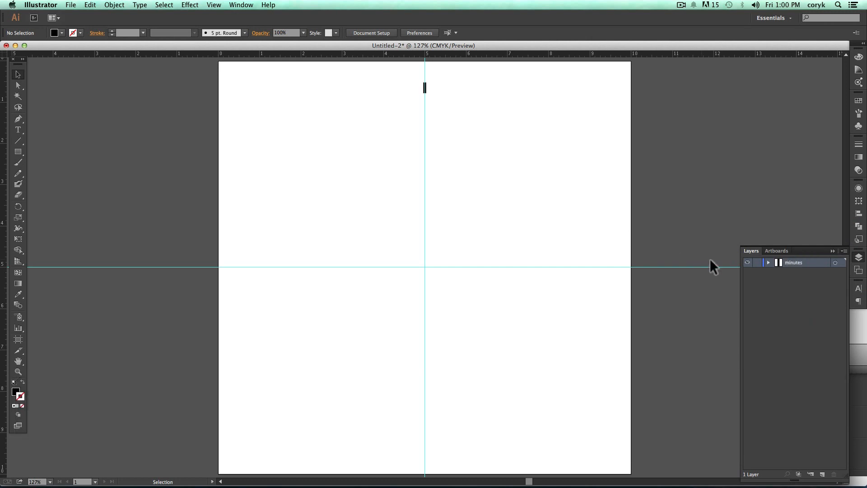
# Step: Set the minutes layer's colour to Magenta and select the rectangle to check its highlight colour
pyautogui.doubleClick(817, 262)
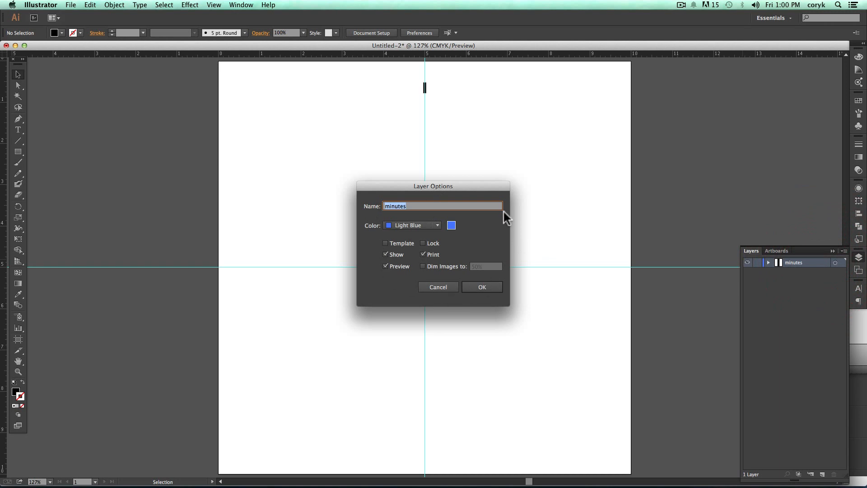
pyautogui.click(437, 225)
pyautogui.click(411, 274)
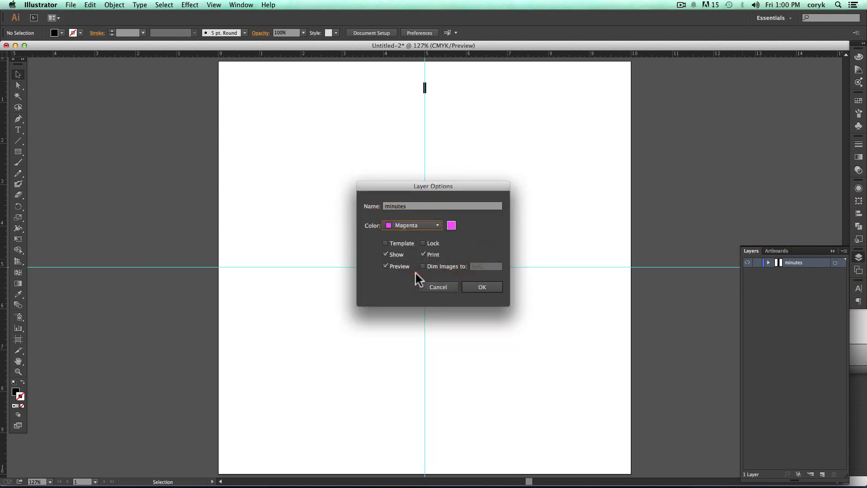
pyautogui.click(481, 287)
pyautogui.click(426, 88)
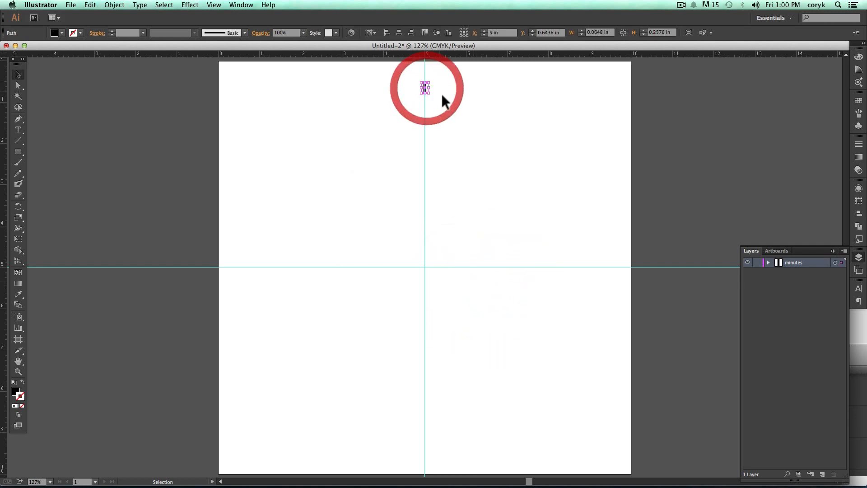
# Step: Change the minutes layer's colour to Light Gray
pyautogui.doubleClick(814, 261)
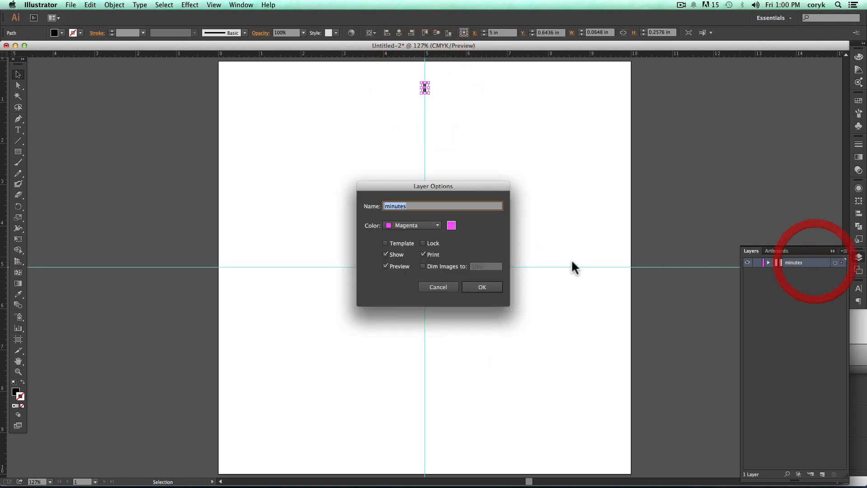
pyautogui.click(410, 226)
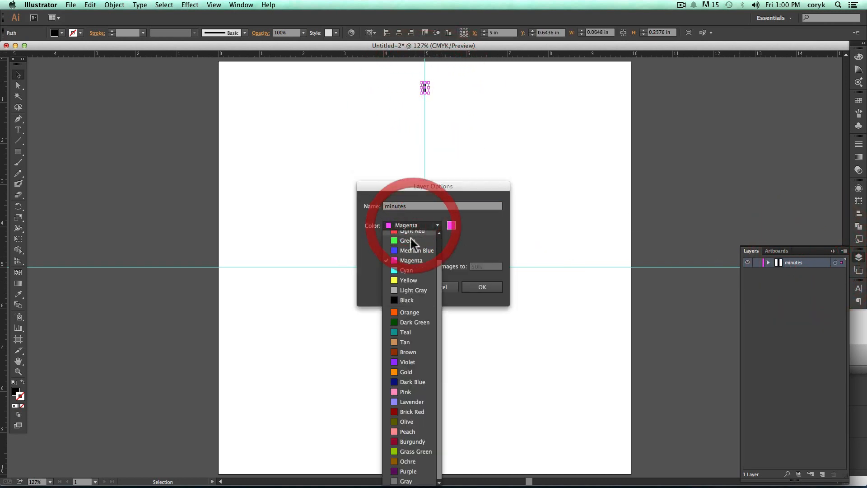
pyautogui.click(408, 290)
pyautogui.click(479, 284)
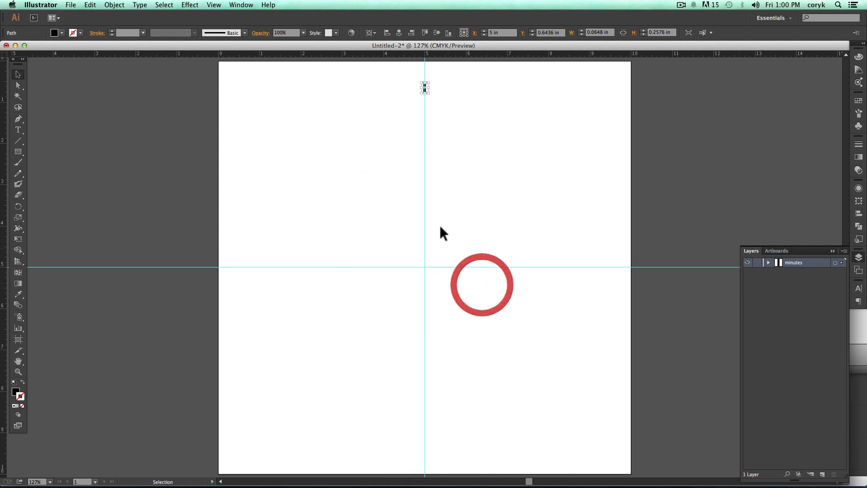
# Step: Change the minutes layer's colour back to Magenta
pyautogui.doubleClick(811, 262)
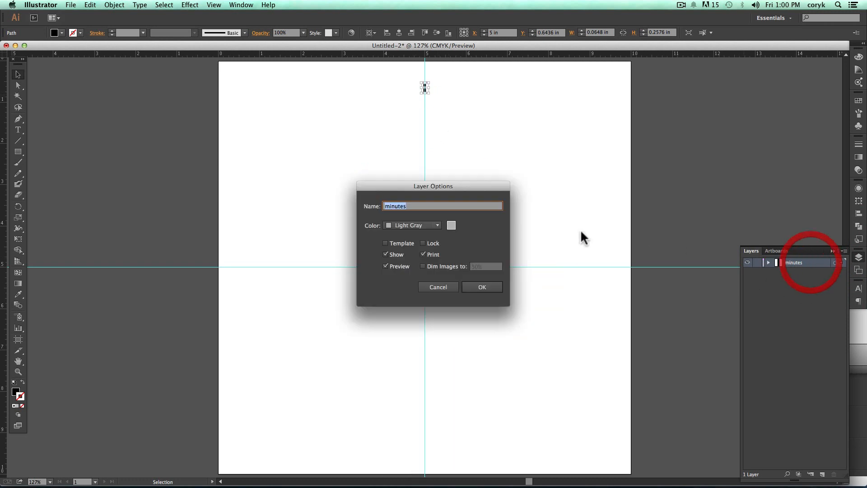
pyautogui.click(413, 225)
pyautogui.click(410, 260)
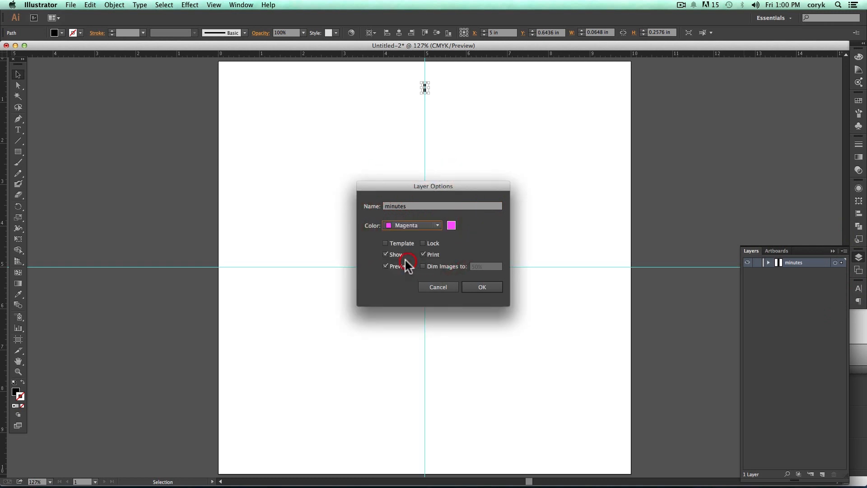
pyautogui.click(481, 287)
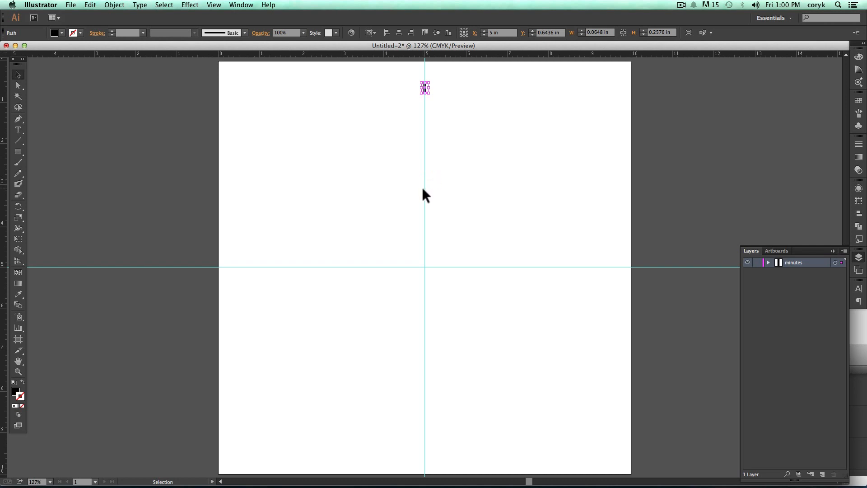
# Step: Try to rotate the minute mark freehand around the intersection of the centre guides, and undo the rotation
pyautogui.press('r')
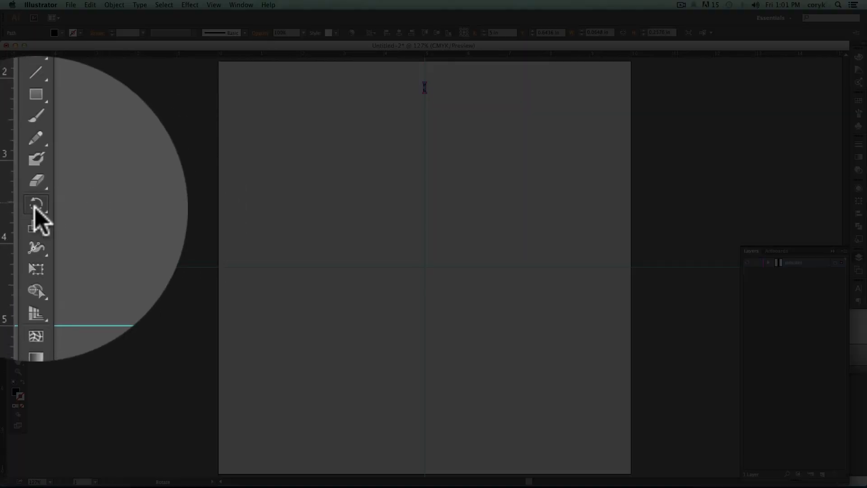
pyautogui.moveTo(36, 209); pyautogui.dragTo(95, 205)
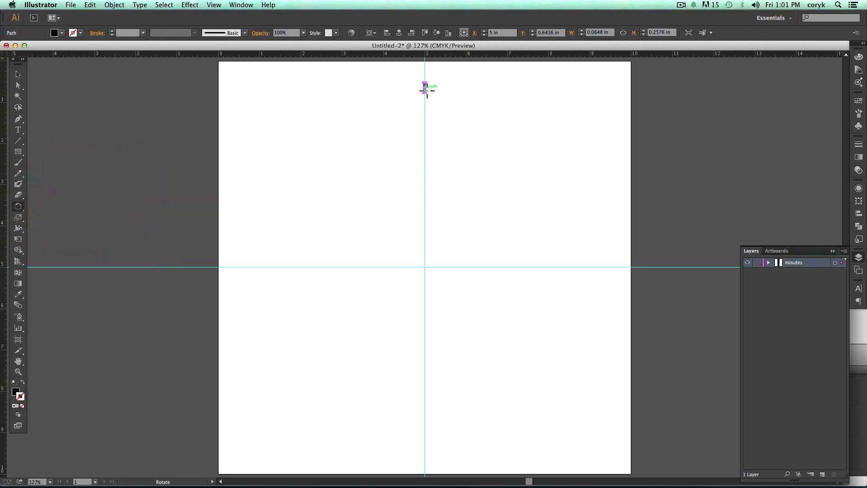
pyautogui.moveTo(425, 89); pyautogui.dragTo(424, 266)
pyautogui.moveTo(395, 82); pyautogui.dragTo(251, 216)
pyautogui.moveTo(264, 320); pyautogui.dragTo(357, 199)
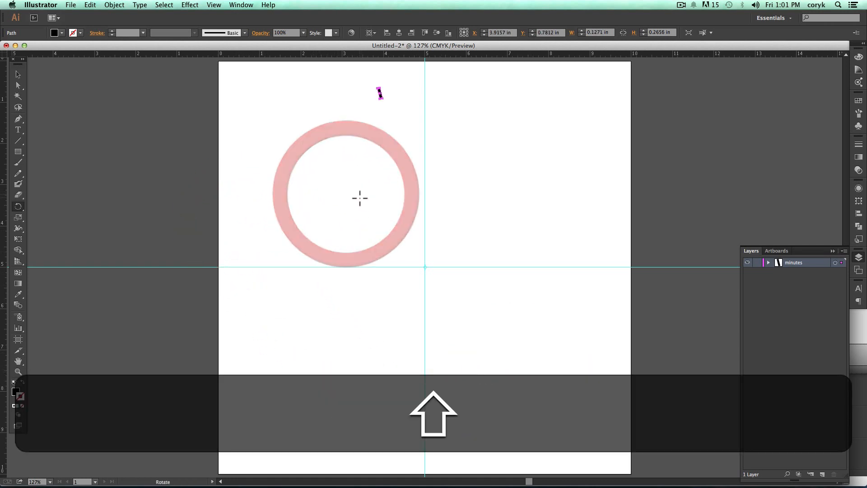
pyautogui.press('super+z')
pyautogui.press('super+z')
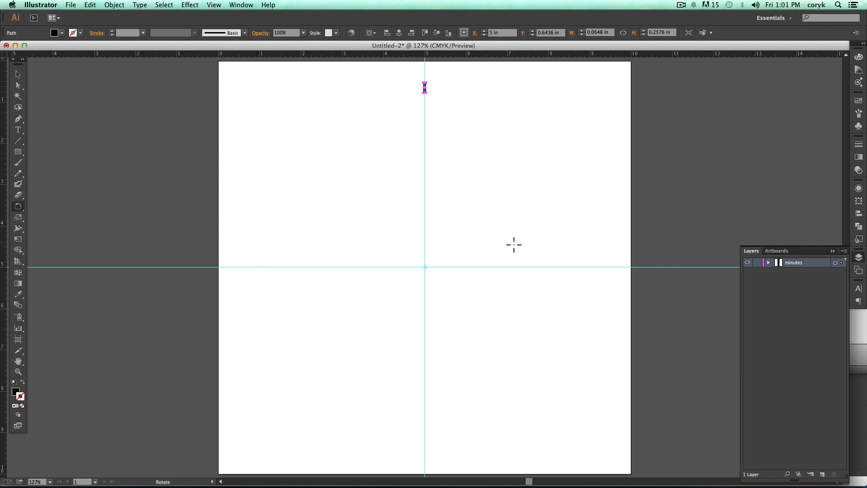
# Step: Create a copy of the minute mark rotated by 360/60 degrees around the intersection of the centre guides
pyautogui.press('alt')
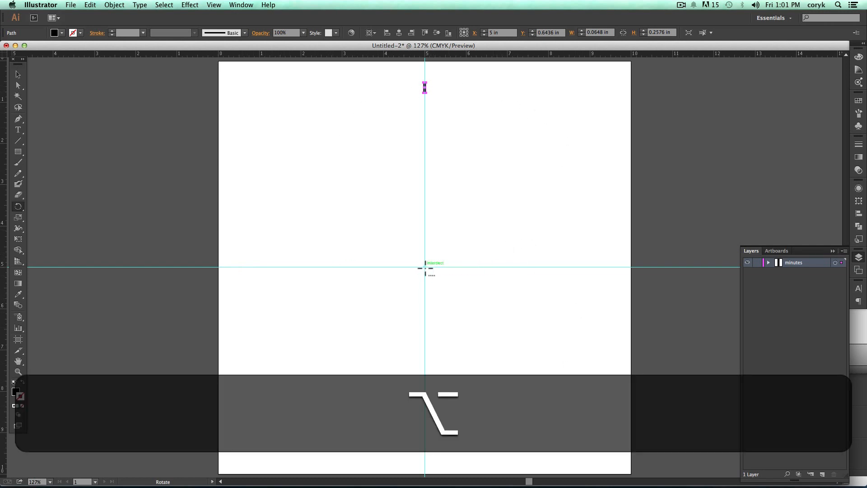
pyautogui.keyDown('alt'); pyautogui.click(425, 267); pyautogui.keyUp('alt')
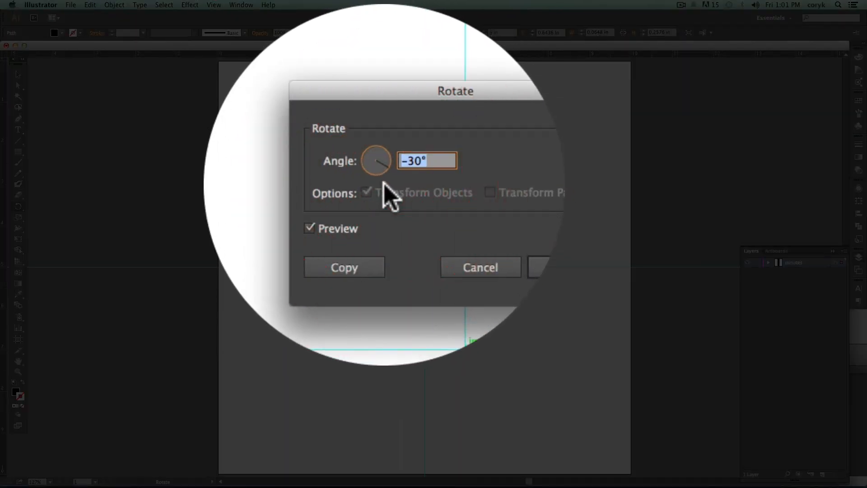
pyautogui.write('360')
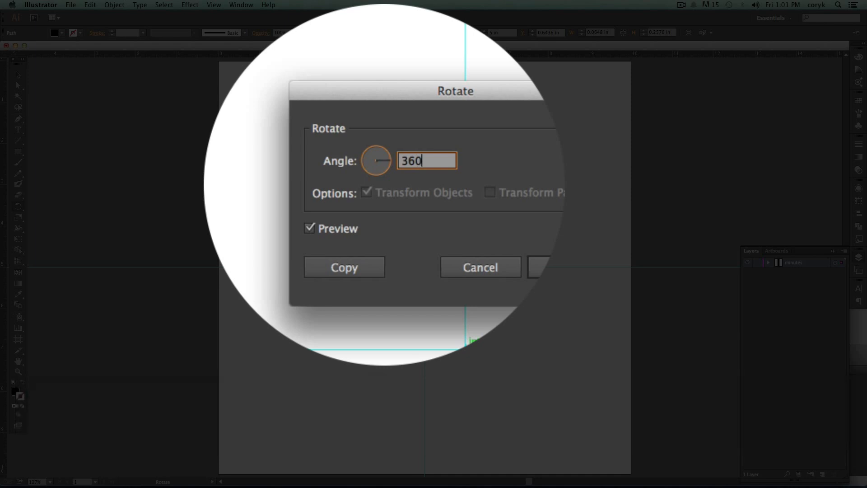
pyautogui.write('/60')
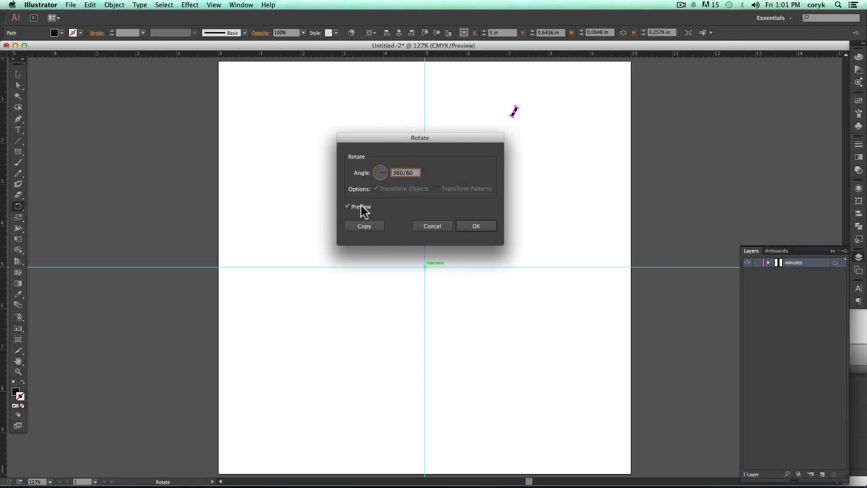
pyautogui.click(346, 207)
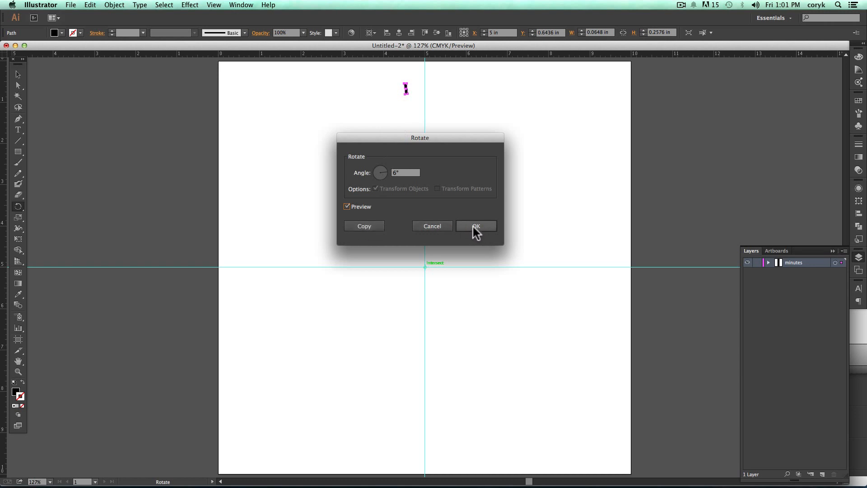
pyautogui.click(364, 227)
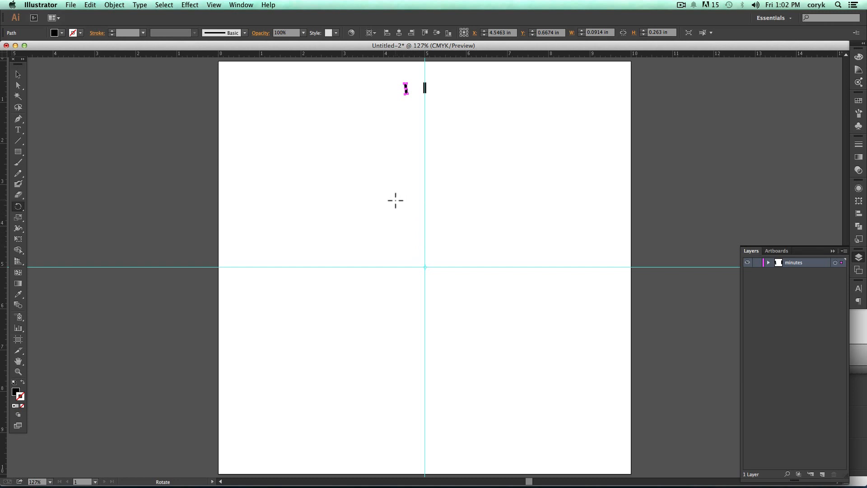
# Step: Repeat the rotated copy of the minute mark until 60 evenly spaced marks complete the circle
pyautogui.press('super+d')
pyautogui.press('super+d')
pyautogui.press('super+d')
pyautogui.press('super+d')
pyautogui.press('super+d')
pyautogui.press('super+d')
pyautogui.press('super+d')
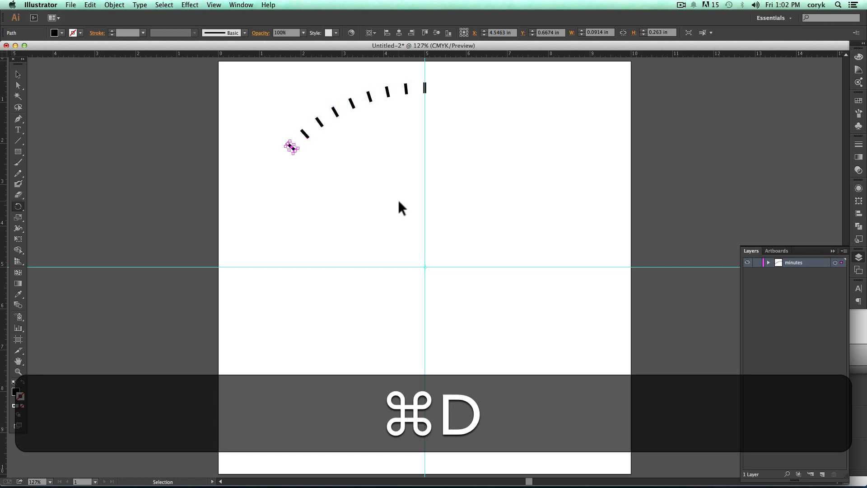
pyautogui.press('super+d')
pyautogui.press('super+d')
pyautogui.press('super+d')
pyautogui.press('super+d')
pyautogui.press('super+d')
pyautogui.press('super+d')
pyautogui.press('super+d')
pyautogui.press('super+d')
pyautogui.press('super+d')
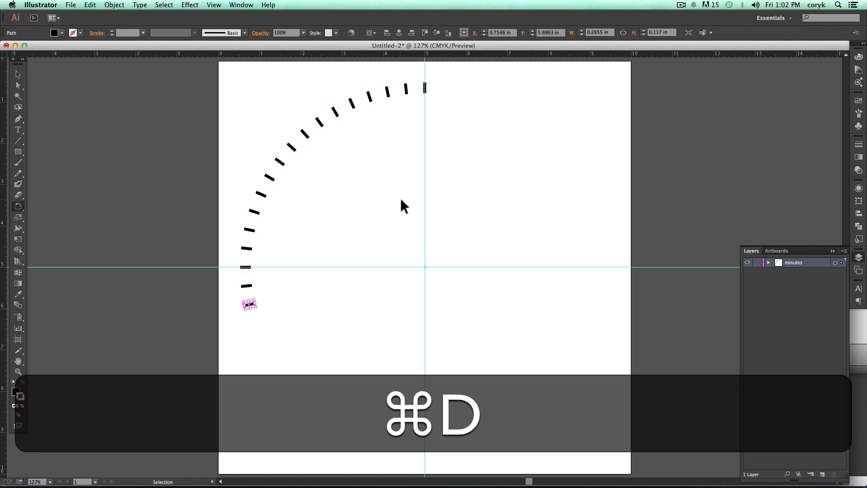
pyautogui.press('super+d')
pyautogui.press('super+d')
pyautogui.press('super+d')
pyautogui.press('super+d')
pyautogui.press('super+d')
pyautogui.press('super+d')
pyautogui.press('super+d')
pyautogui.press('super+d')
pyautogui.press('super+d')
pyautogui.press('super+d')
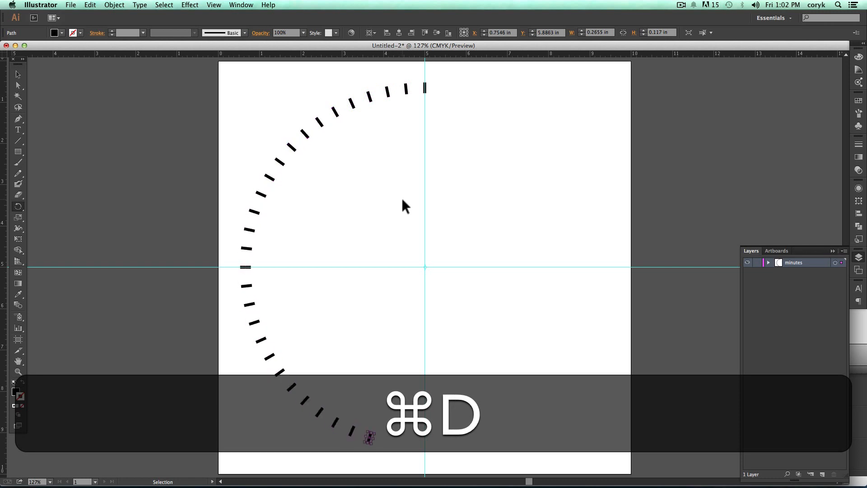
pyautogui.press('super+d')
pyautogui.press('super+d')
pyautogui.press('super+d')
pyautogui.press('super+d')
pyautogui.press('super+d')
pyautogui.press('super+d')
pyautogui.press('super+d')
pyautogui.press('super+d')
pyautogui.press('super+d')
pyautogui.press('super+d')
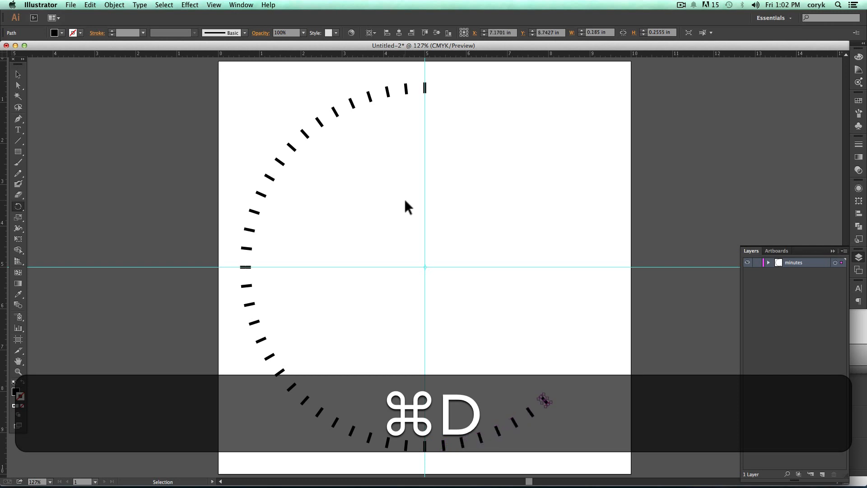
pyautogui.press('super+d')
pyautogui.press('super+d')
pyautogui.press('super+d')
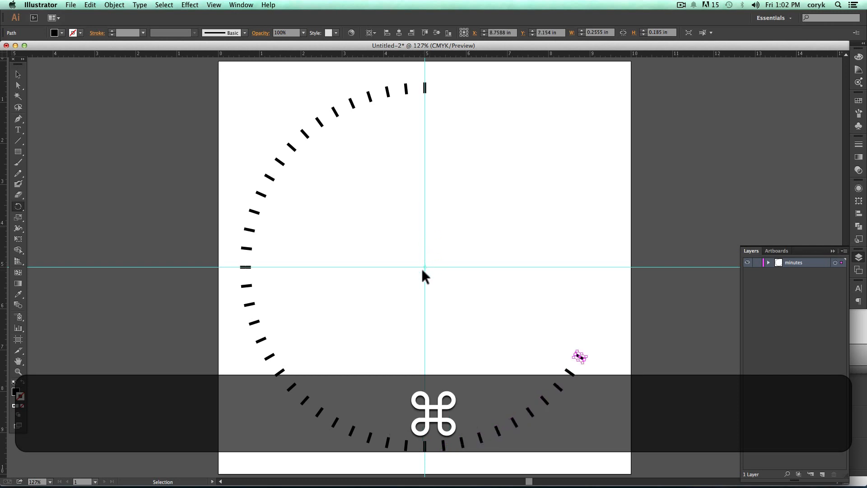
pyautogui.press('super+d')
pyautogui.press('super+d')
pyautogui.press('super+d')
pyautogui.press('super+d')
pyautogui.press('super+d')
pyautogui.press('super+d')
pyautogui.press('super+d')
pyautogui.press('super+d')
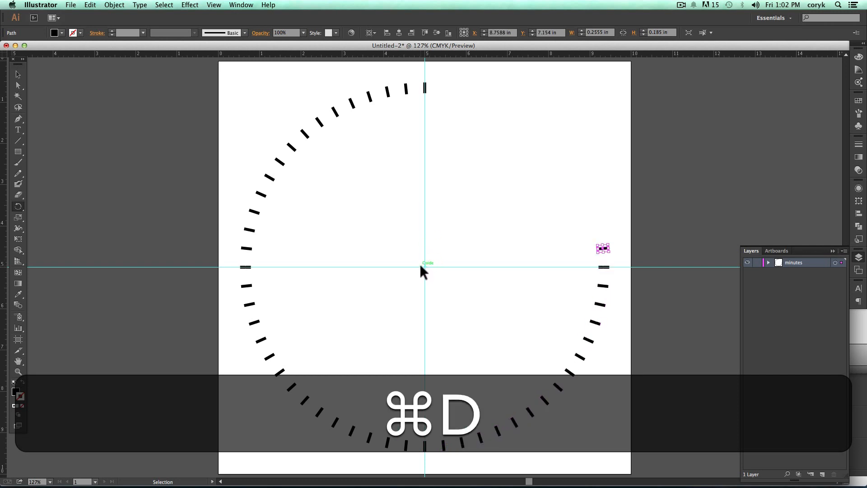
pyautogui.press('super+d')
pyautogui.press('super+d')
pyautogui.press('super+d')
pyautogui.press('super+d')
pyautogui.press('super+d')
pyautogui.press('super+d')
pyautogui.press('super+d')
pyautogui.press('super+d')
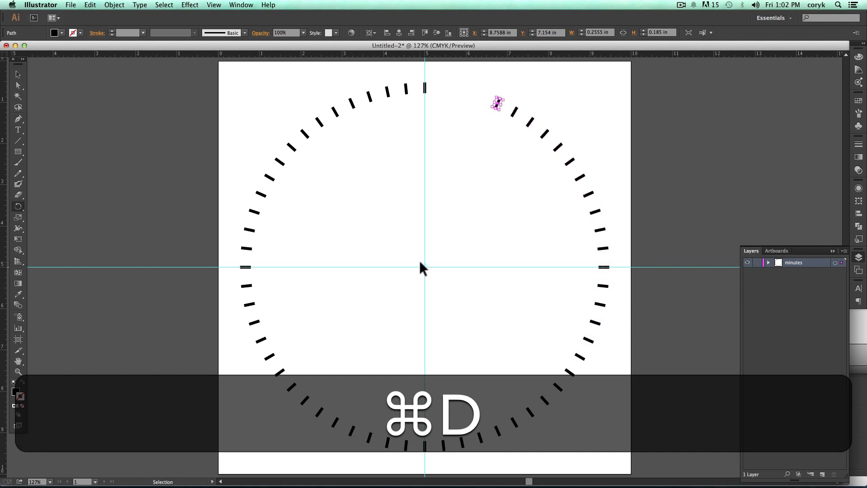
pyautogui.press('super+d')
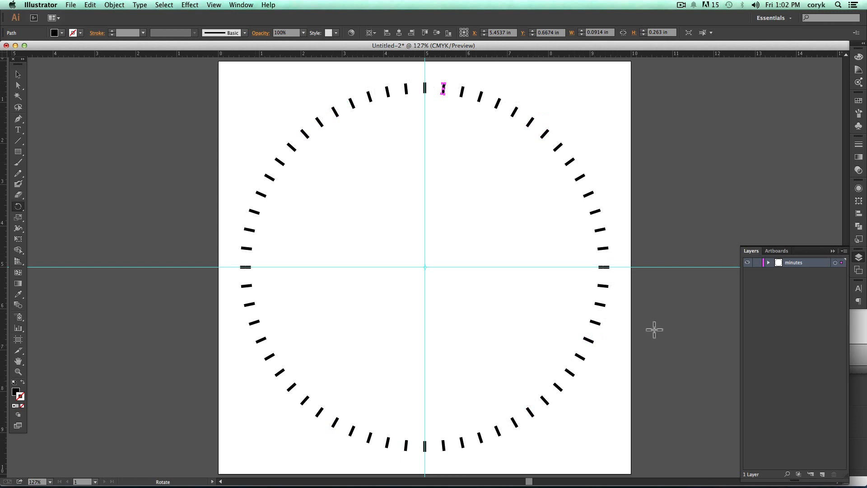
# Step: Hide and reshow the minutes layer, and add a new layer above it named hours
pyautogui.click(747, 262)
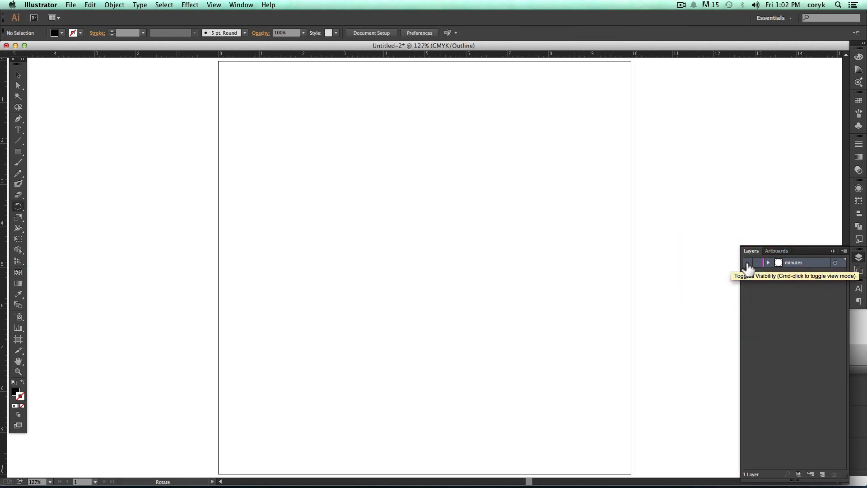
pyautogui.click(747, 262)
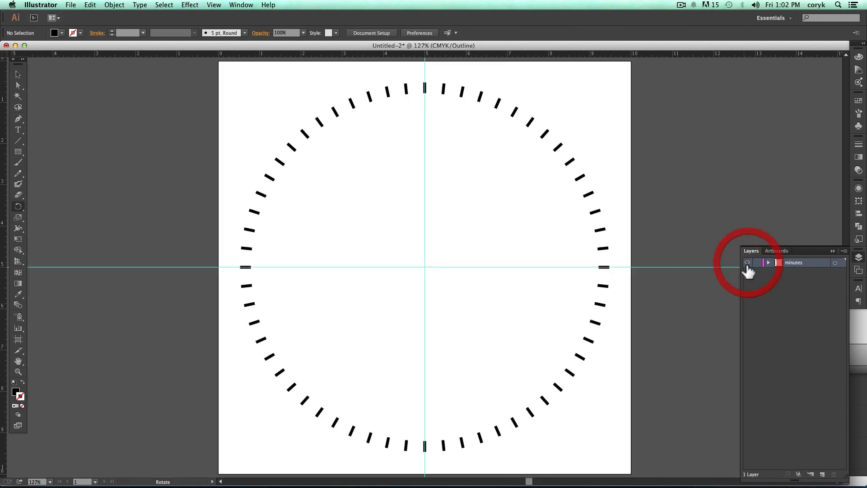
pyautogui.click(821, 473)
pyautogui.doubleClick(792, 263)
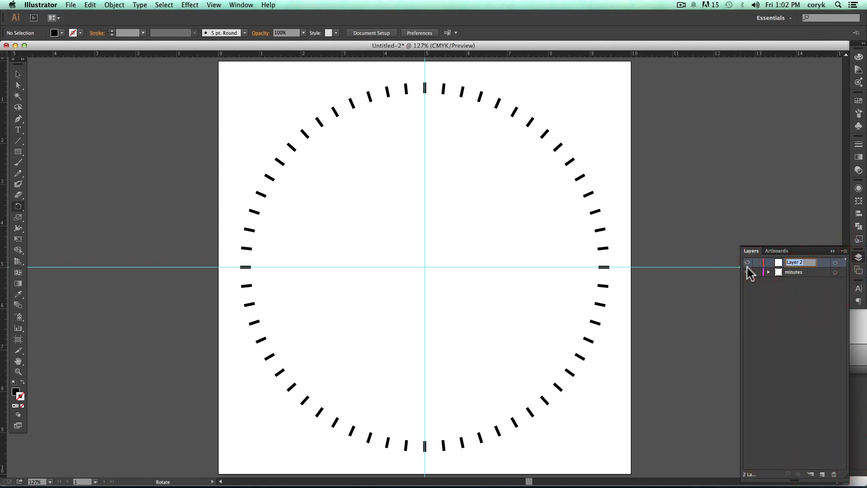
pyautogui.write('hours')
pyautogui.press('Return')
# Step: Stretch the 12 o'clock mark down toward the dial's centre to a height of about 0.42 in
pyautogui.press('v')
pyautogui.click(424, 89)
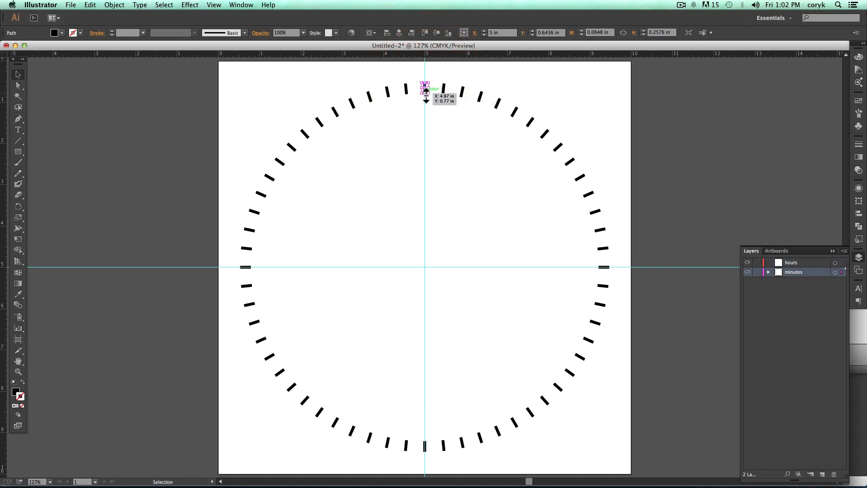
pyautogui.moveTo(425, 94); pyautogui.dragTo(426, 100)
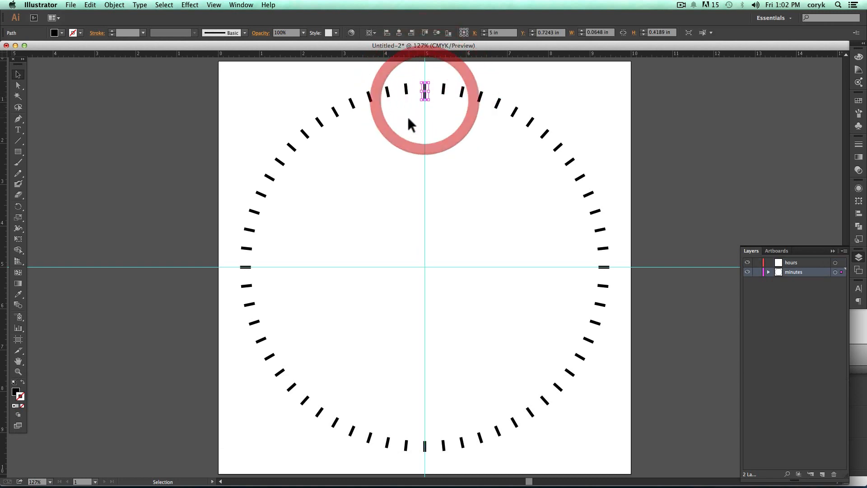
pyautogui.click(440, 115)
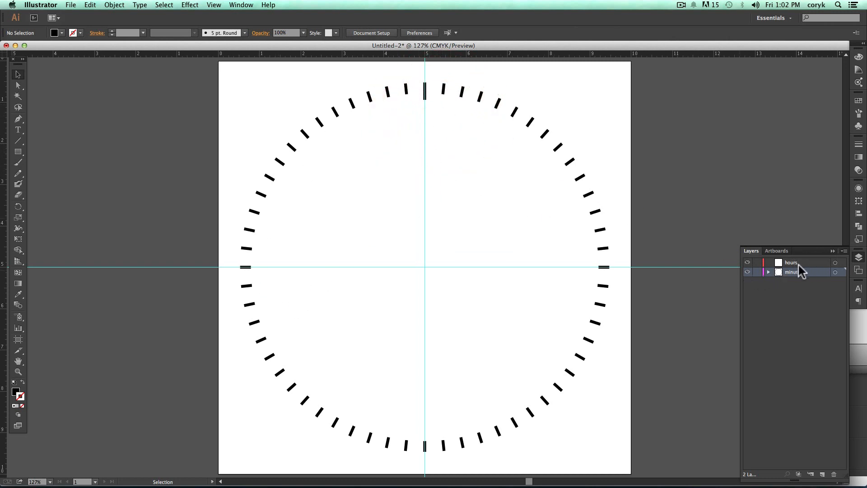
# Step: Move the lengthened 12 o'clock mark to the hours layer and inspect the paths left in the minutes layer
pyautogui.click(424, 92)
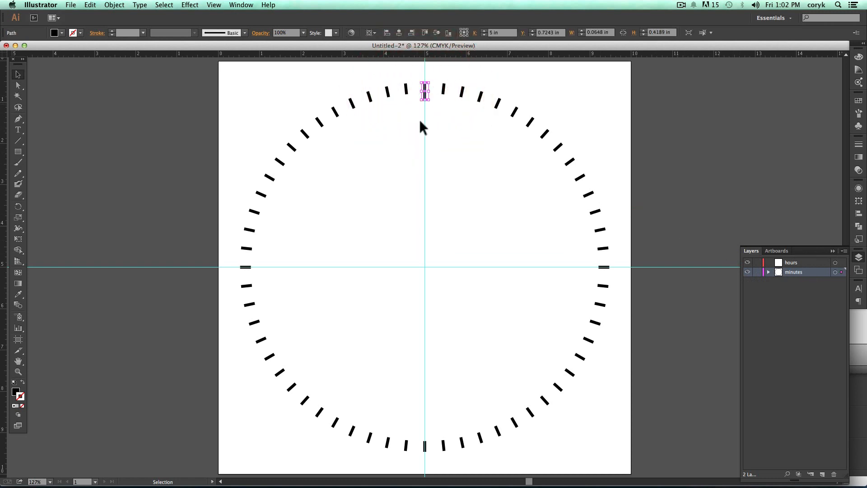
pyautogui.click(806, 262)
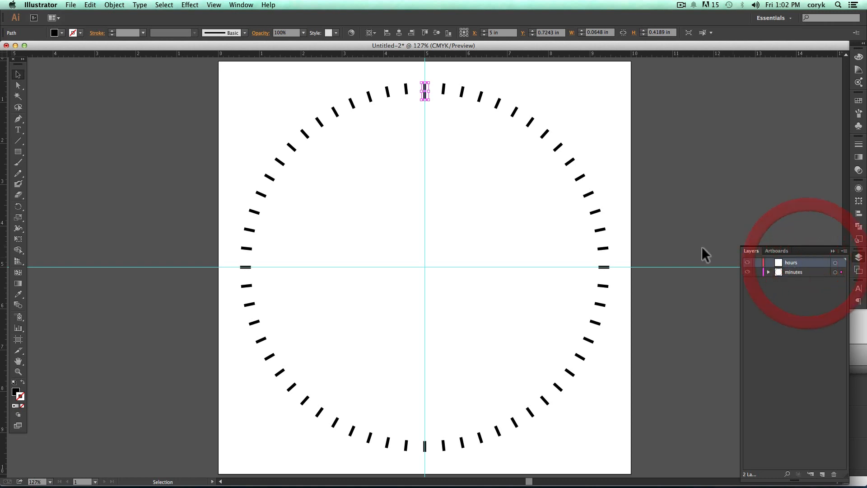
pyautogui.rightClick(426, 96)
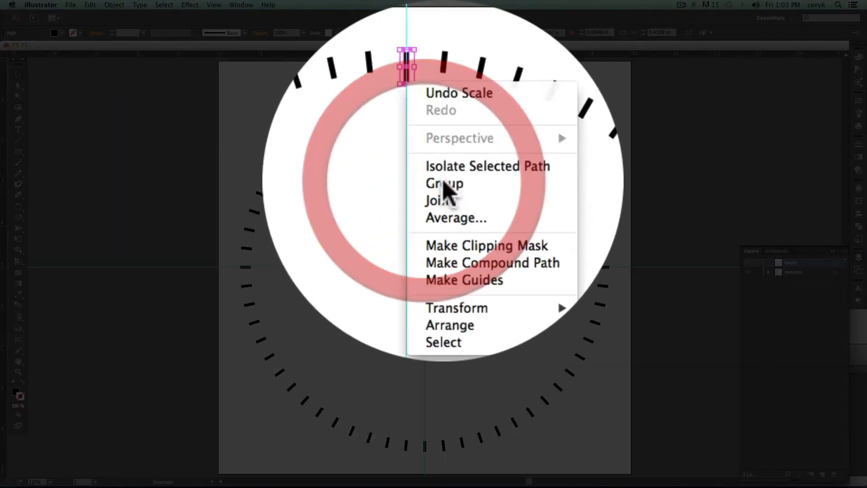
pyautogui.moveTo(447, 220)
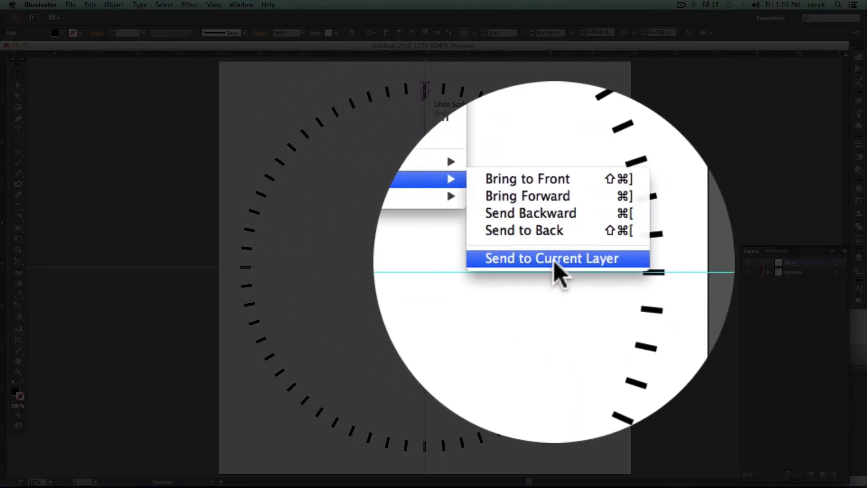
pyautogui.click(553, 262)
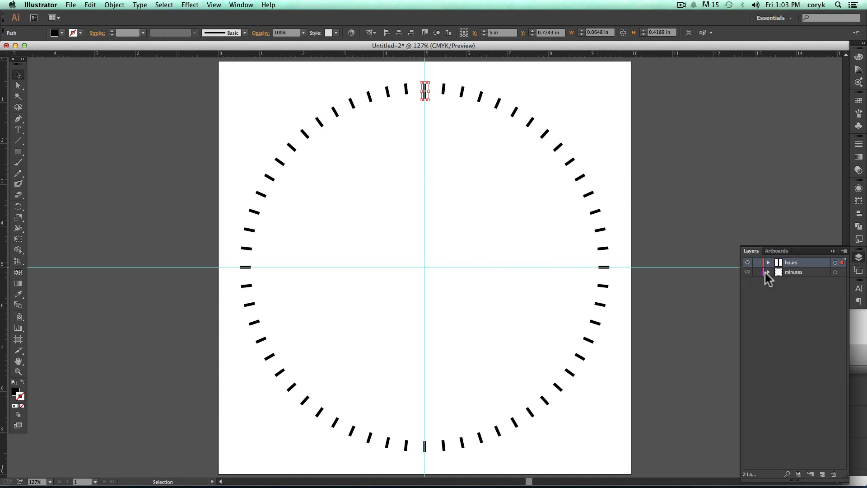
pyautogui.click(768, 271)
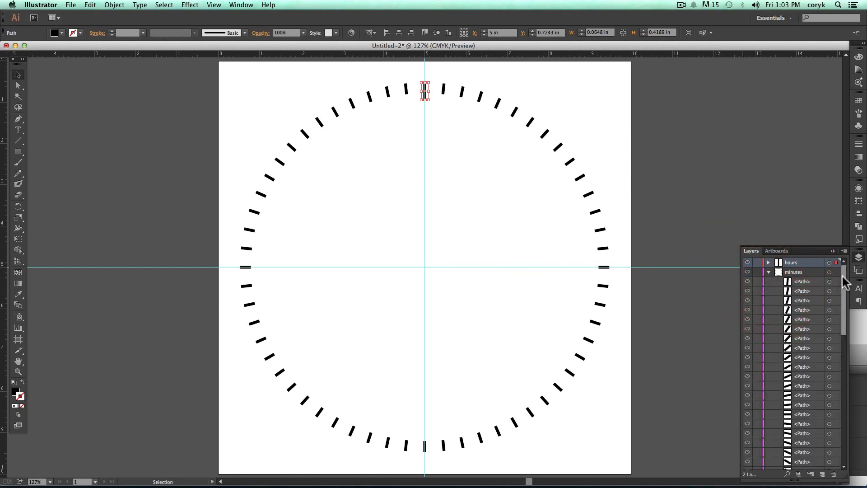
pyautogui.moveTo(842, 276)
pyautogui.mouseDown()
pyautogui.moveTo(829, 421)
pyautogui.moveTo(840, 364)
pyautogui.moveTo(838, 266)
pyautogui.mouseUp()
pyautogui.click(768, 271)
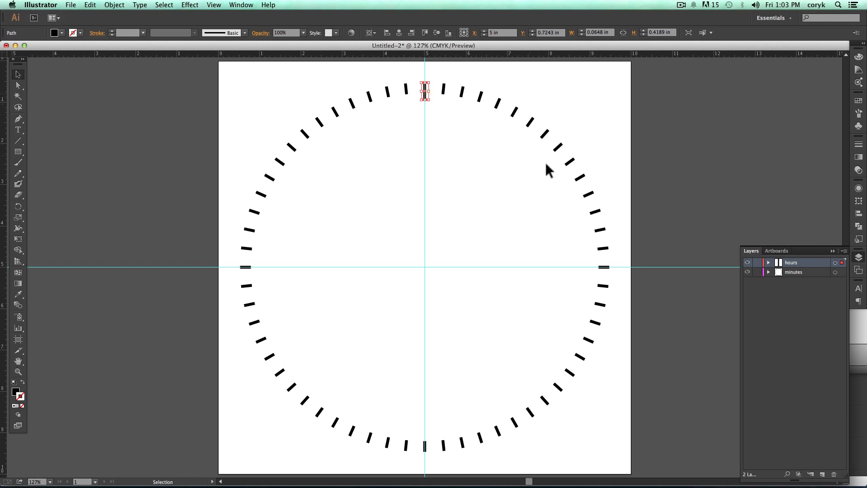
pyautogui.click(433, 122)
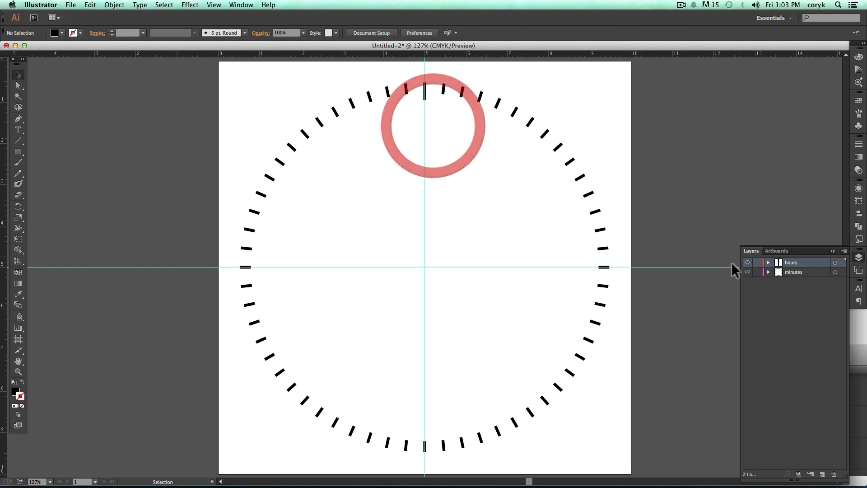
# Step: Hide and reshow the minutes layer and the hours layer to compare their contents
pyautogui.click(747, 271)
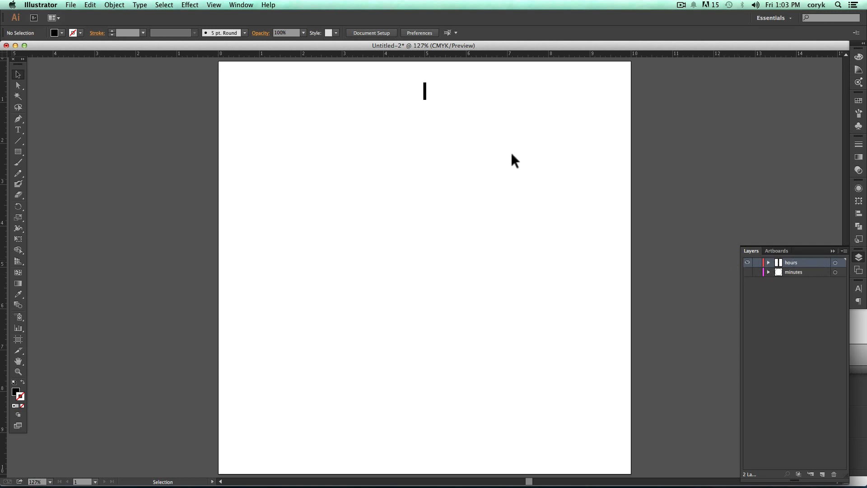
pyautogui.click(747, 271)
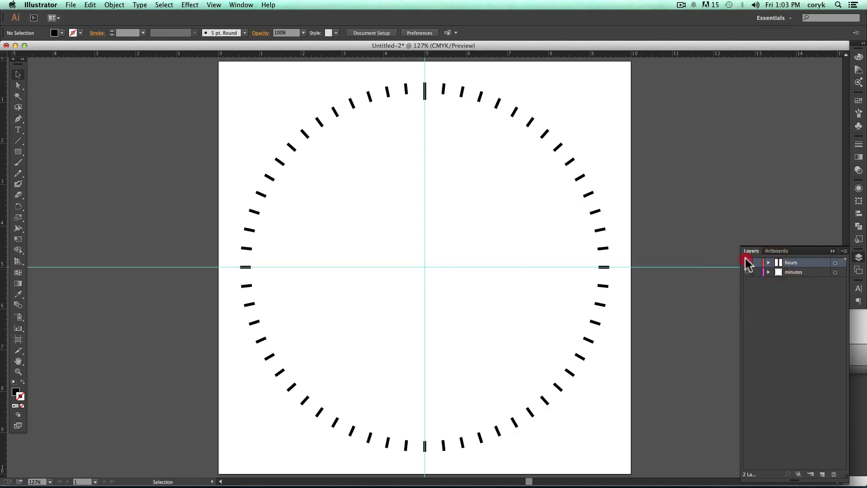
pyautogui.click(747, 261)
pyautogui.click(747, 261)
# Step: Make a copy of the 12 o'clock hour mark rotated by 360/12 degrees about the intersection of the centre guides
pyautogui.click(425, 97)
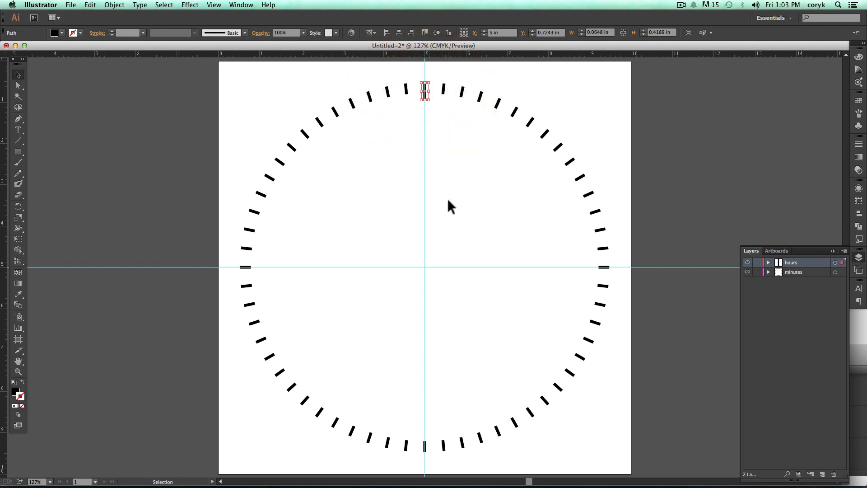
pyautogui.press('r')
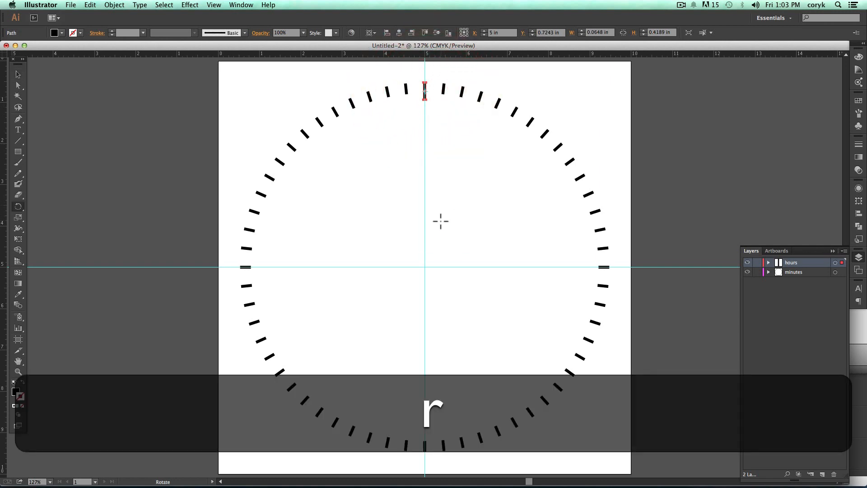
pyautogui.press('alt')
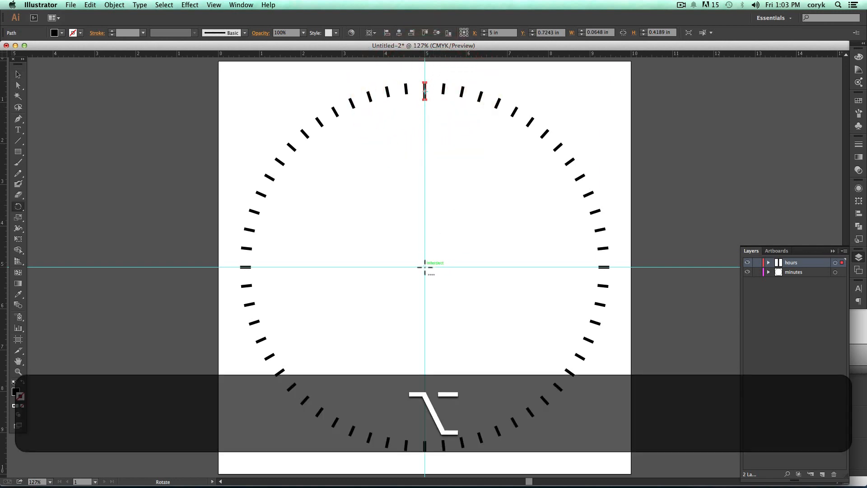
pyautogui.keyDown('alt'); pyautogui.click(424, 267); pyautogui.keyUp('alt')
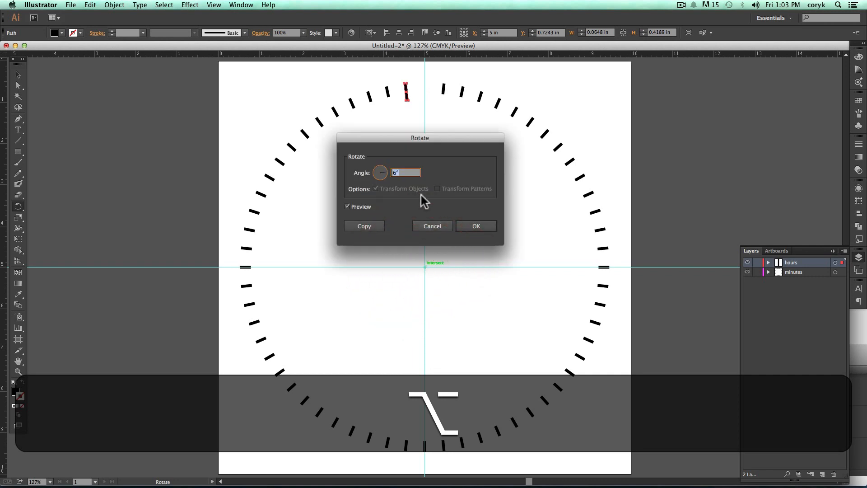
pyautogui.moveTo(423, 140); pyautogui.dragTo(448, 147)
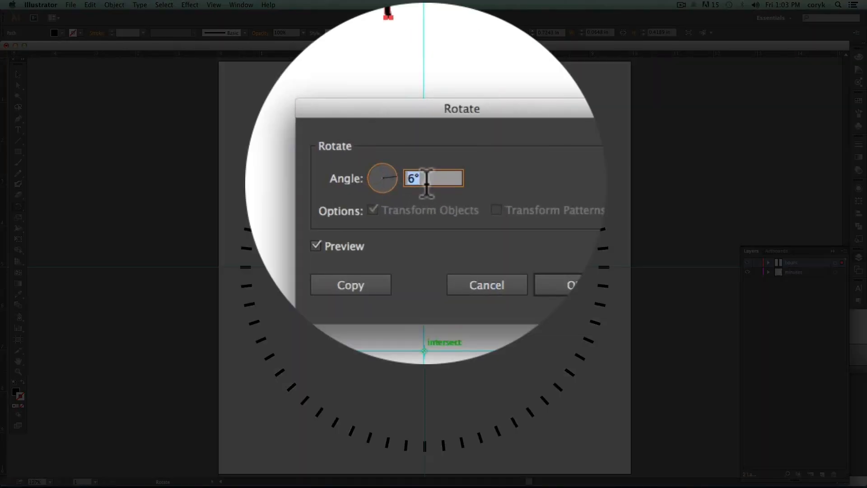
pyautogui.write('360/12')
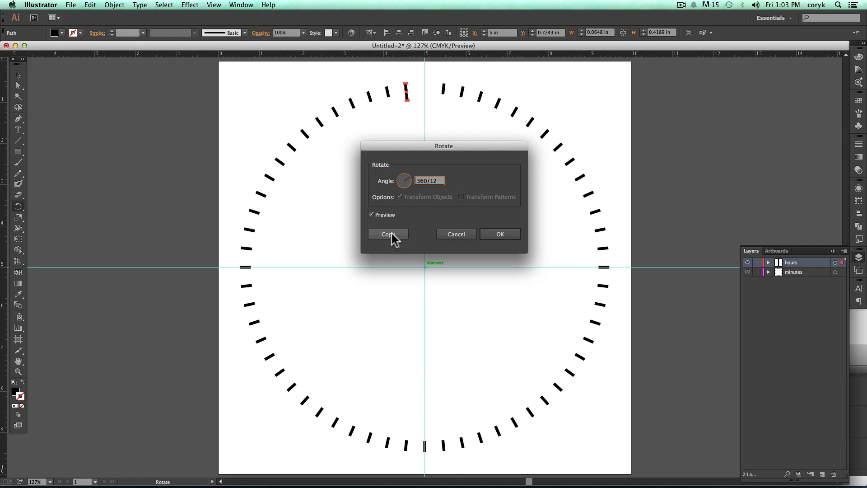
pyautogui.click(389, 237)
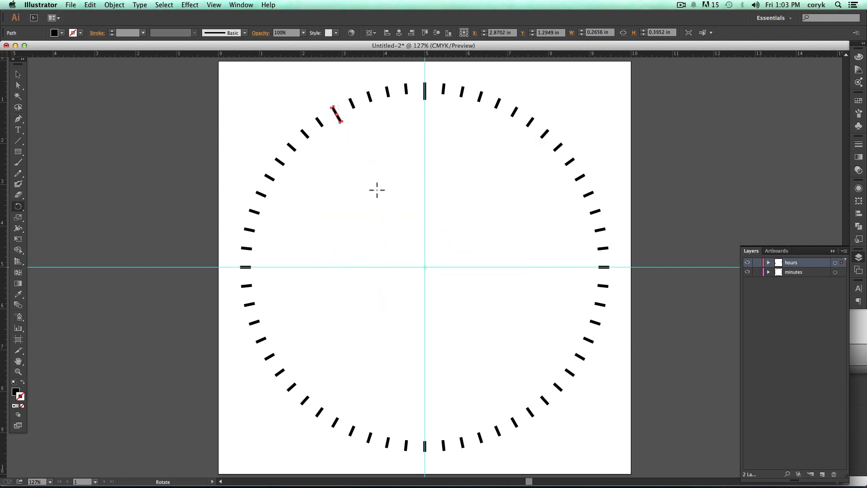
# Step: Repeat the rotated copy until 12 hour marks complete the circle, undo the extra copy at 12 o'clock, and deselect
pyautogui.press('super+d')
pyautogui.press('super+d')
pyautogui.press('super+d')
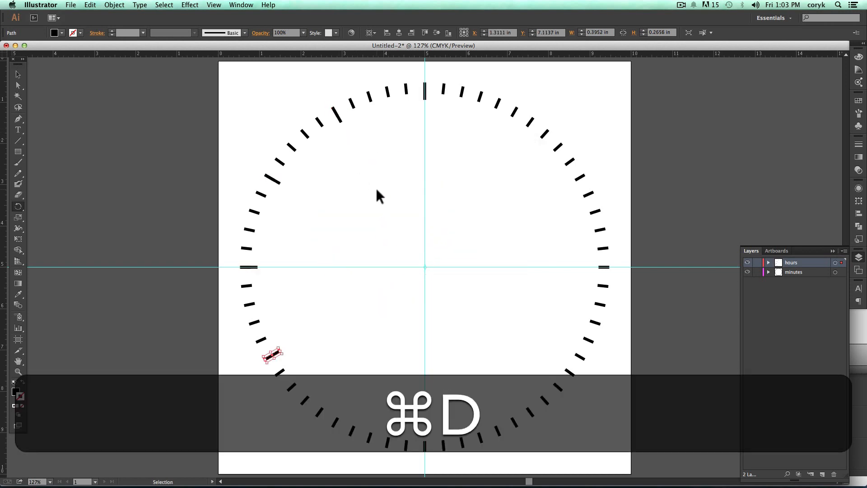
pyautogui.press('super+d')
pyautogui.press('super+d')
pyautogui.press('super+d')
pyautogui.press('super+d')
pyautogui.press('super+d')
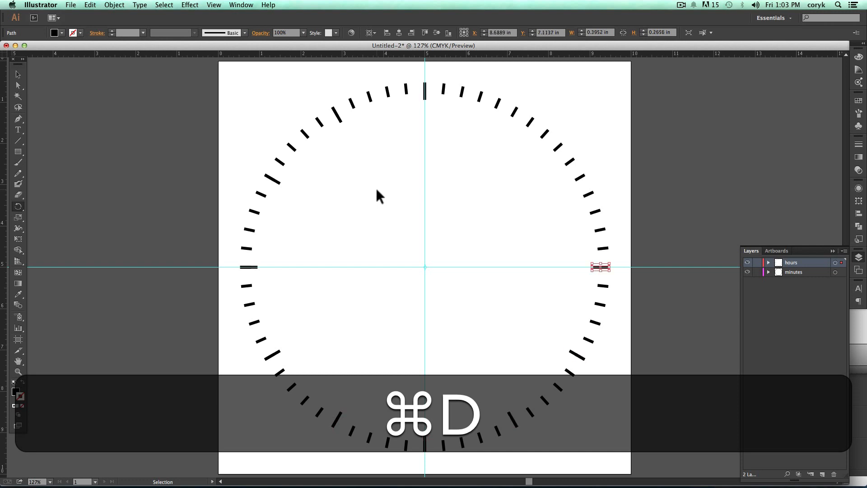
pyautogui.press('super+d')
pyautogui.press('super+d')
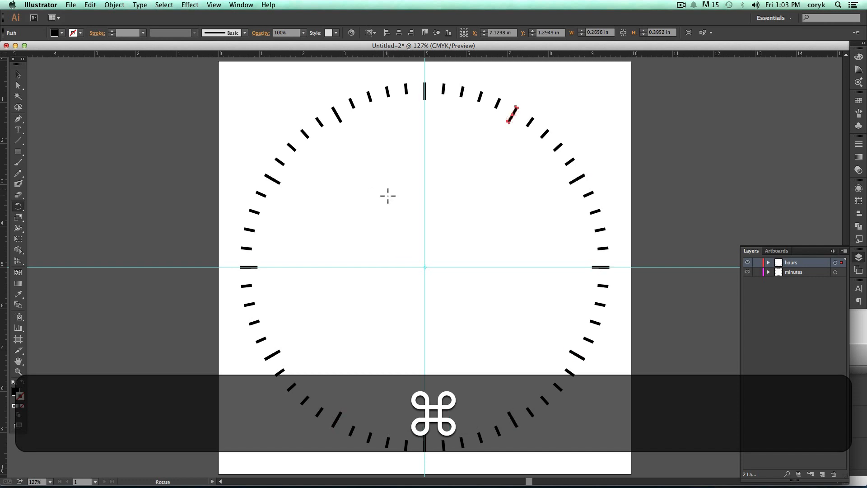
pyautogui.press('super+d')
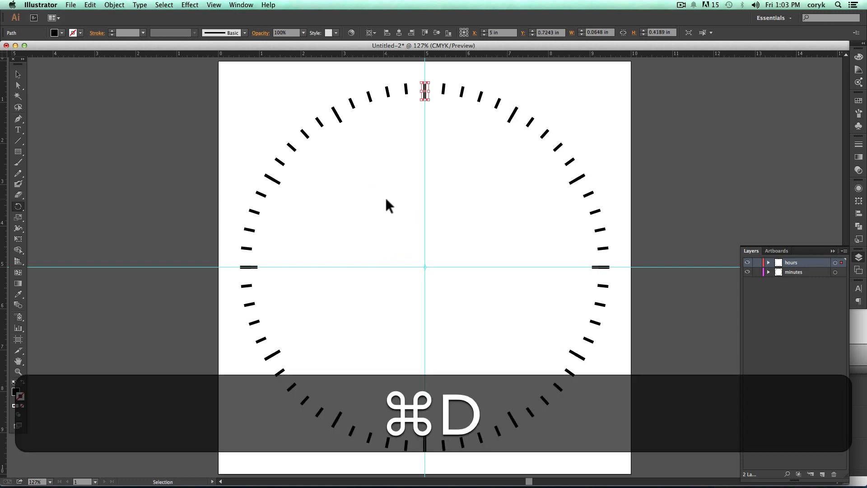
pyautogui.press('super+z')
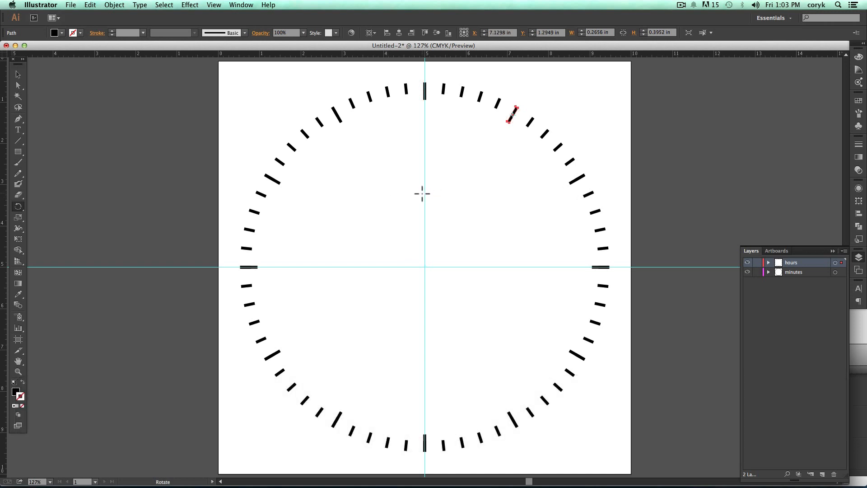
pyautogui.press('v')
pyautogui.click(468, 181)
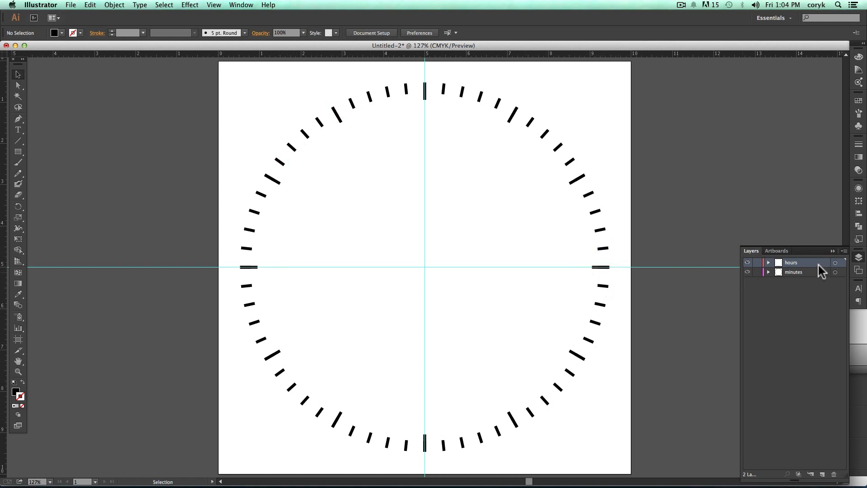
# Step: Move the hours layer below the minutes layer
pyautogui.moveTo(818, 264); pyautogui.dragTo(798, 286)
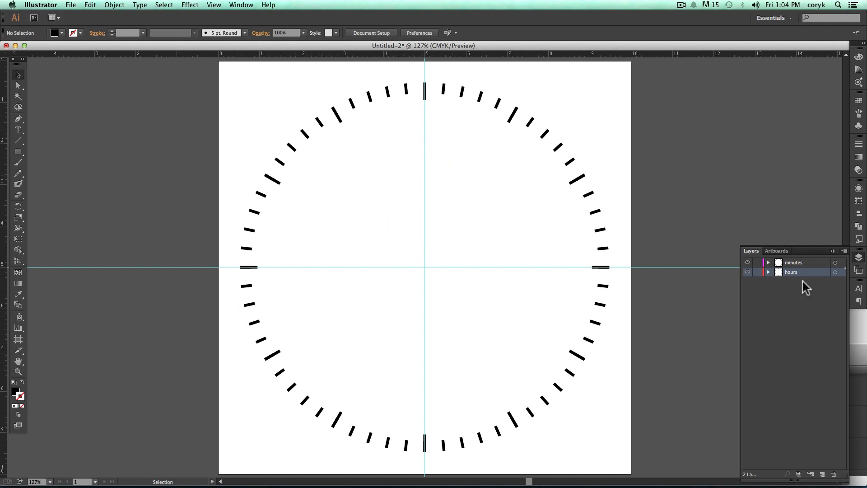
# Step: Apply a crimson stroke to all the marks on the hours layer
pyautogui.click(834, 272)
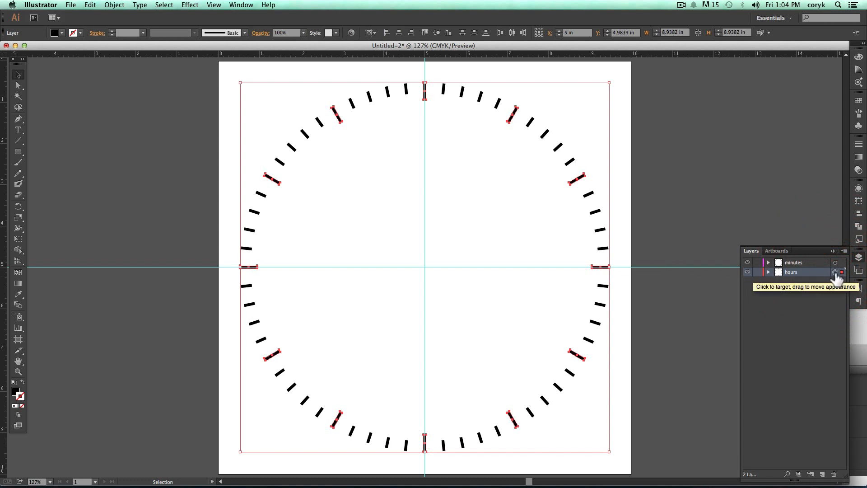
pyautogui.doubleClick(16, 392)
pyautogui.write('CC174B')
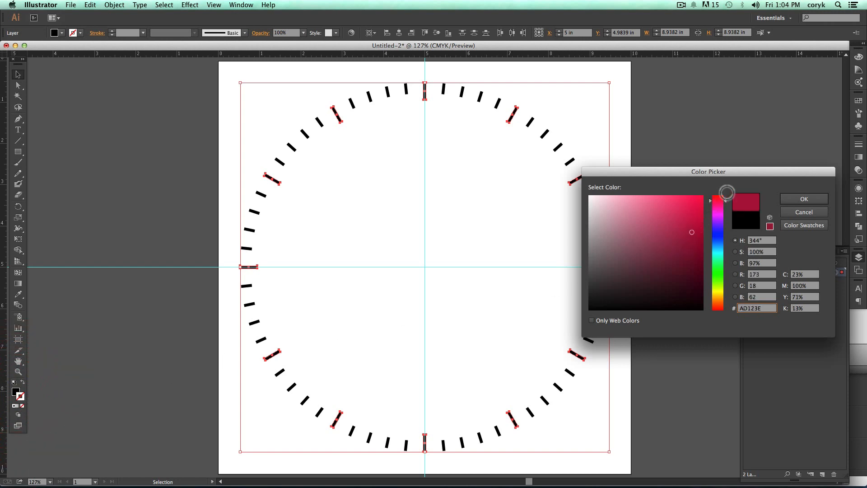
pyautogui.click(804, 199)
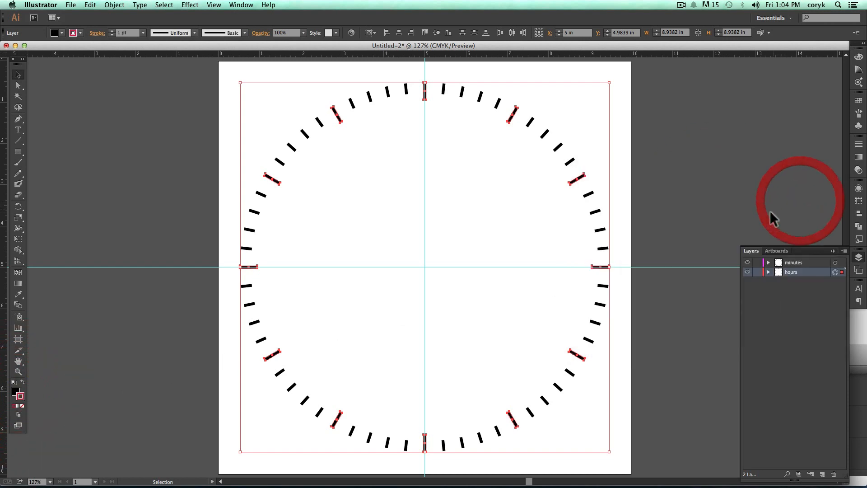
pyautogui.click(835, 263)
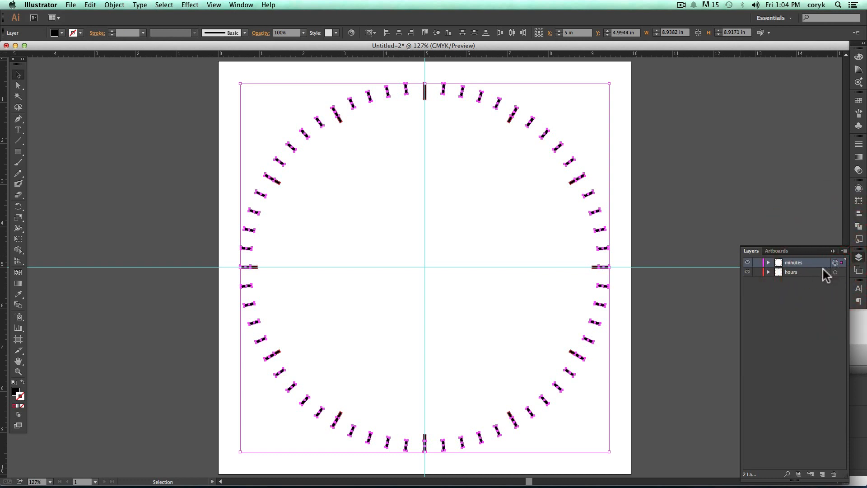
# Step: Give all the marks on the hours layer a bright red fill and no stroke
pyautogui.click(835, 272)
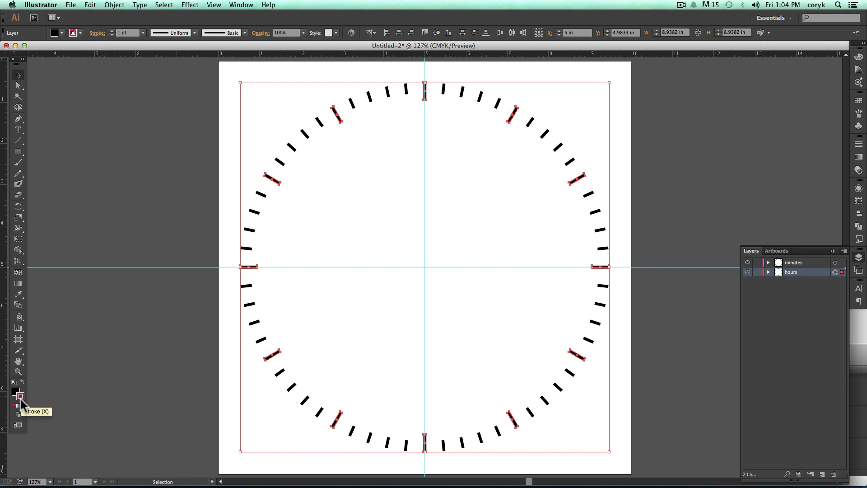
pyautogui.press('/')
pyautogui.press('x')
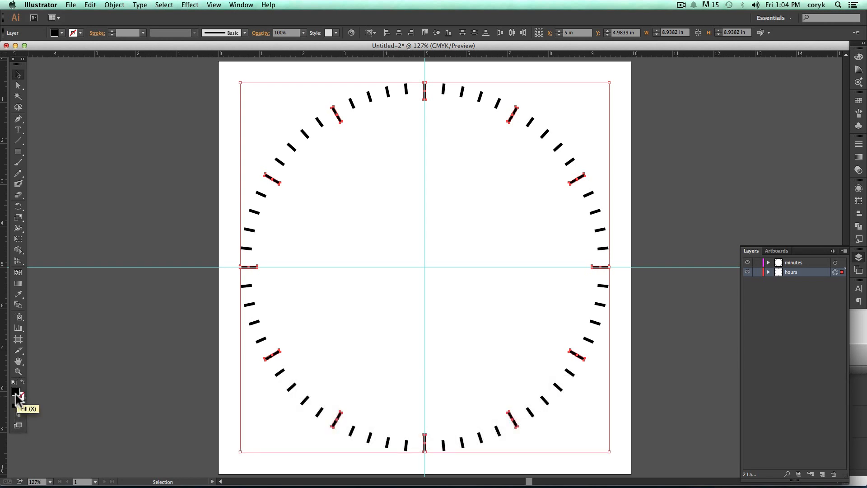
pyautogui.doubleClick(15, 392)
pyautogui.moveTo(688, 203); pyautogui.dragTo(706, 198)
pyautogui.click(793, 200)
# Step: Fill all the marks on the minutes layer with green and deselect them
pyautogui.press('z')
pyautogui.moveTo(495, 135); pyautogui.dragTo(565, 87)
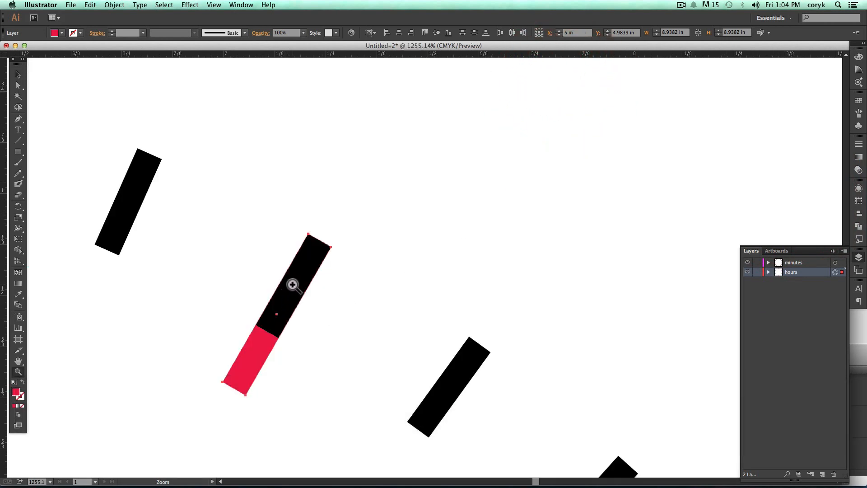
pyautogui.press('v')
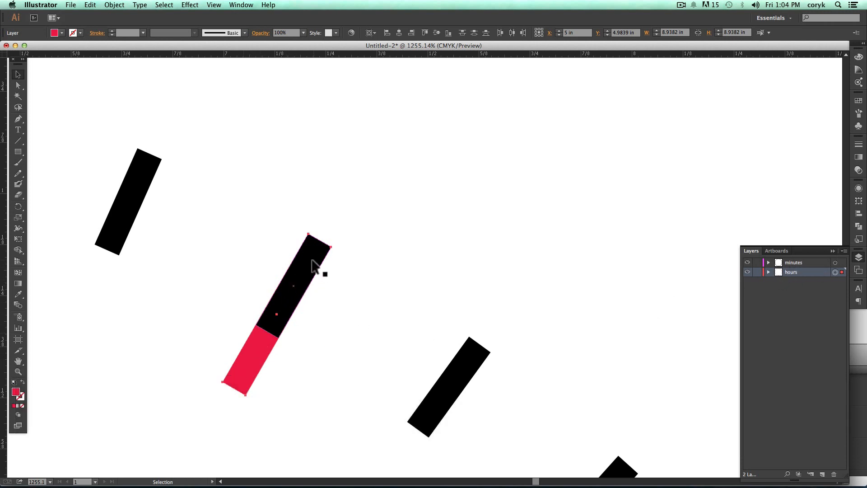
pyautogui.click(835, 262)
pyautogui.doubleClick(17, 392)
pyautogui.moveTo(716, 253); pyautogui.dragTo(719, 275)
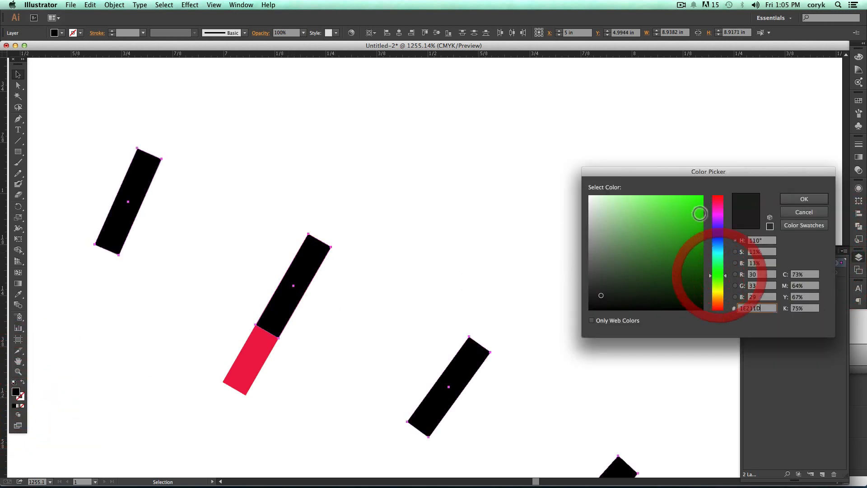
pyautogui.click(699, 213)
pyautogui.click(797, 197)
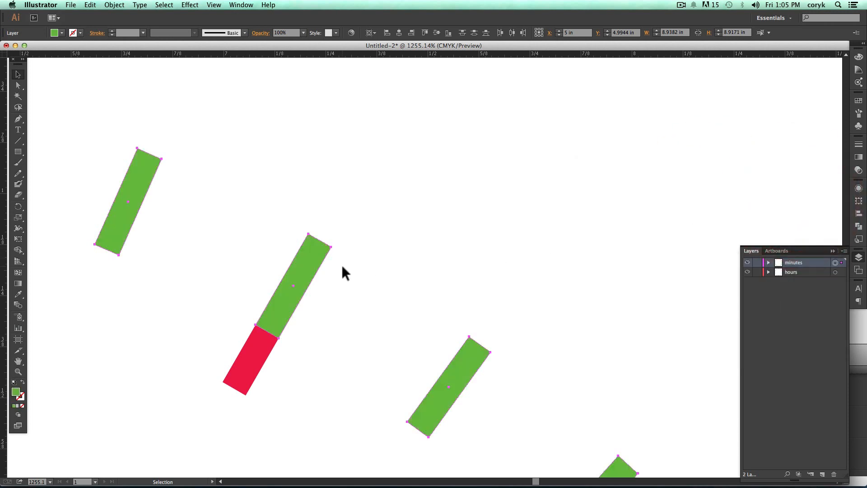
pyautogui.press('super+0')
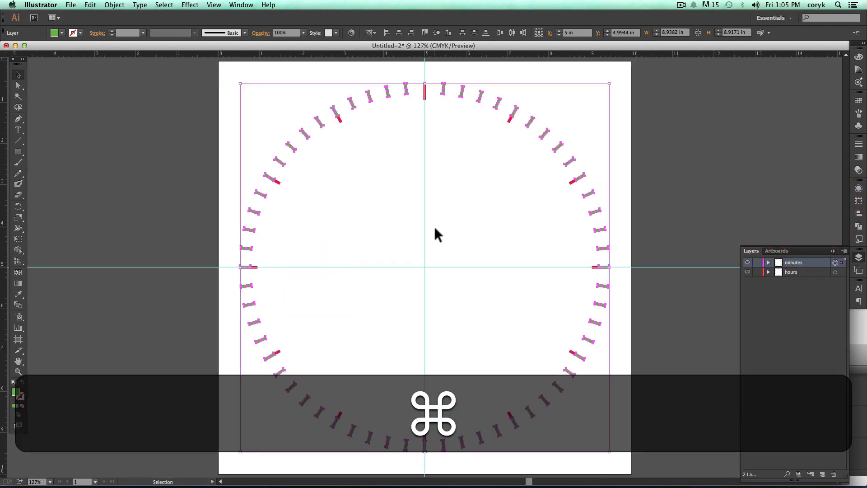
pyautogui.press('v')
pyautogui.click(479, 199)
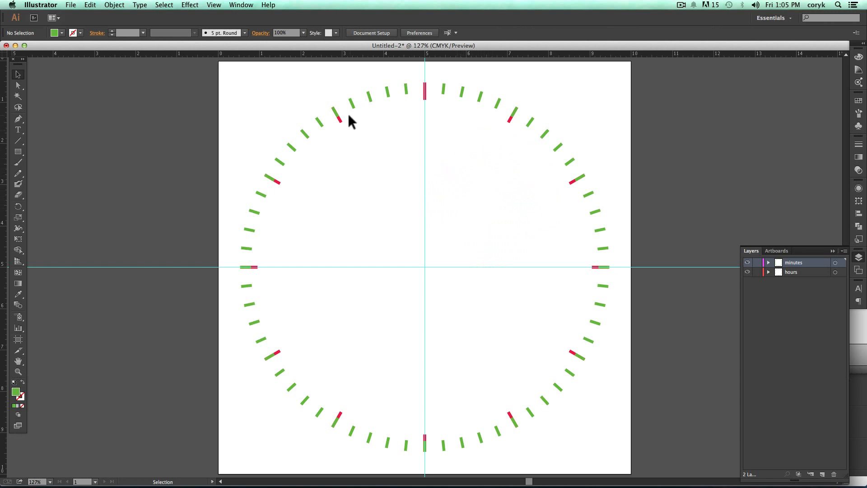
# Step: Delete the green minute marks that overlap the red hour marks at every hour position except 12 o'clock
pyautogui.click(335, 112)
pyautogui.press('BackSpace')
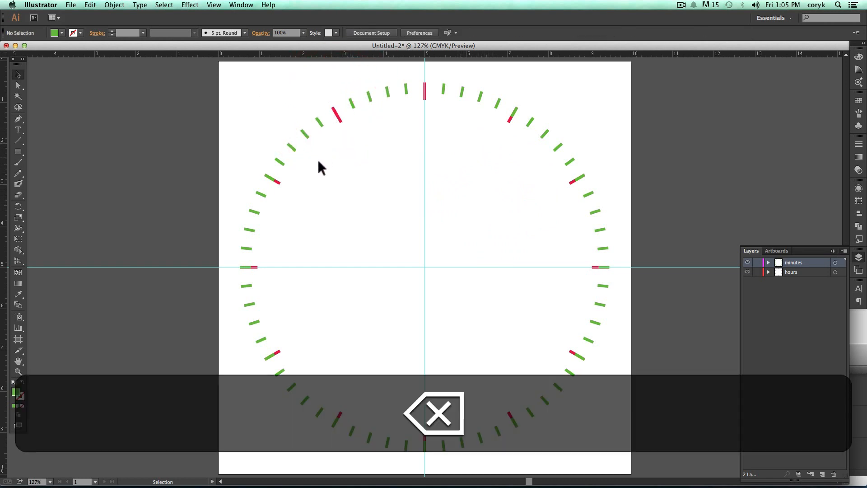
pyautogui.click(269, 180)
pyautogui.press('BackSpace')
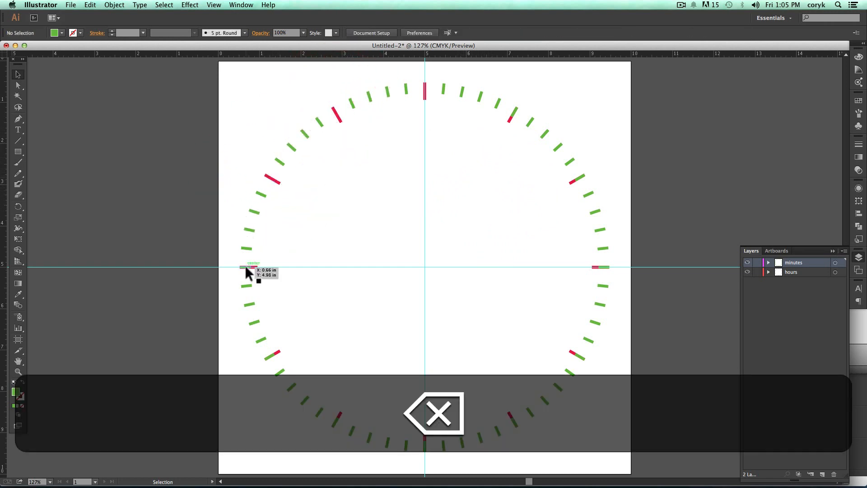
pyautogui.click(248, 267)
pyautogui.press('BackSpace')
pyautogui.click(275, 360)
pyautogui.press('BackSpace')
pyautogui.click(335, 418)
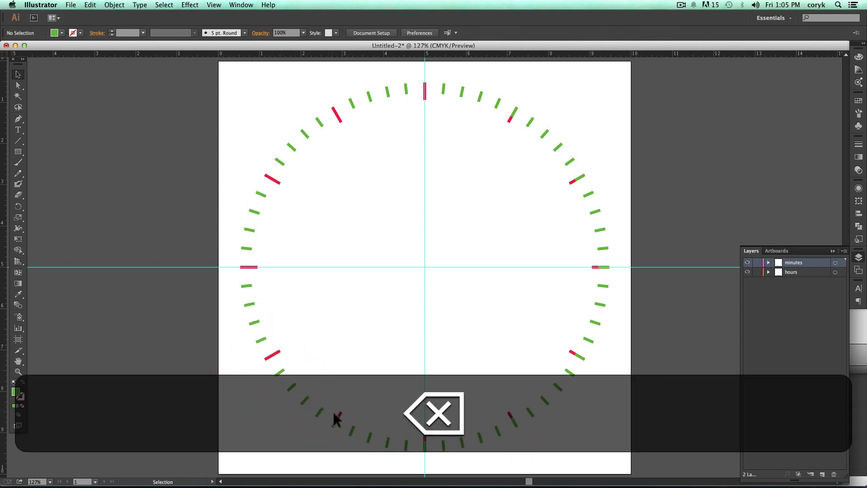
pyautogui.press('BackSpace')
pyautogui.click(427, 446)
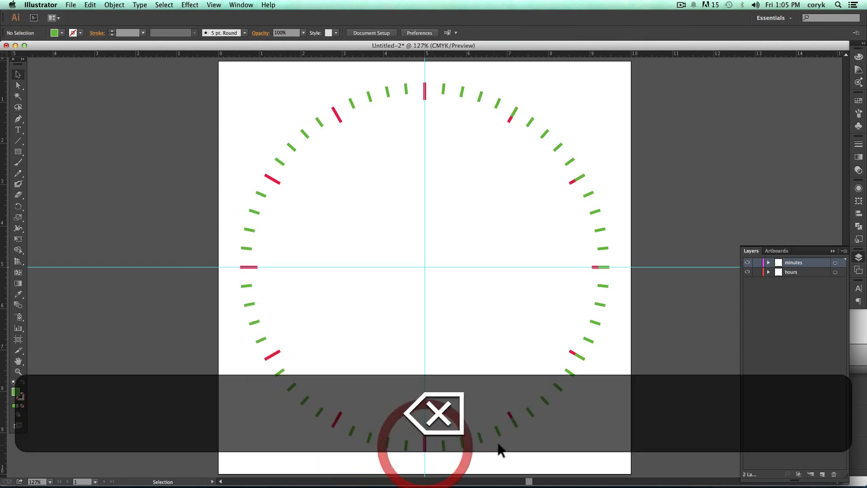
pyautogui.press('BackSpace')
pyautogui.click(513, 419)
pyautogui.press('BackSpace')
pyautogui.click(580, 360)
pyautogui.press('BackSpace')
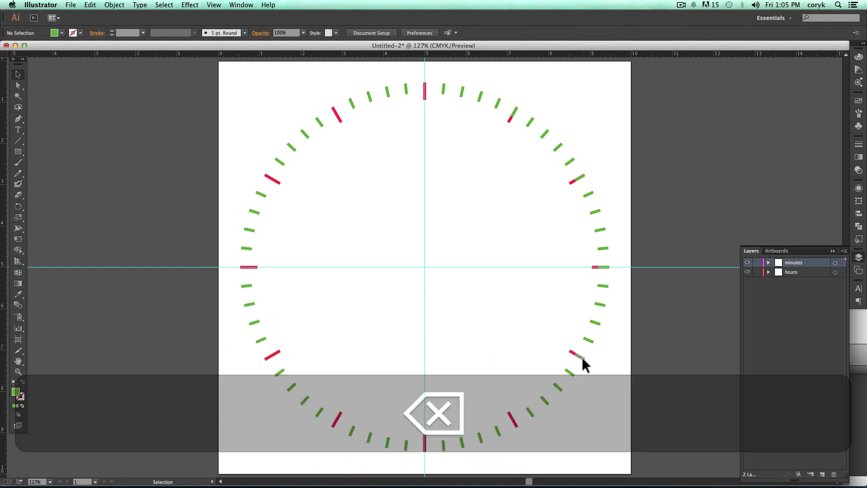
pyautogui.click(601, 268)
pyautogui.press('BackSpace')
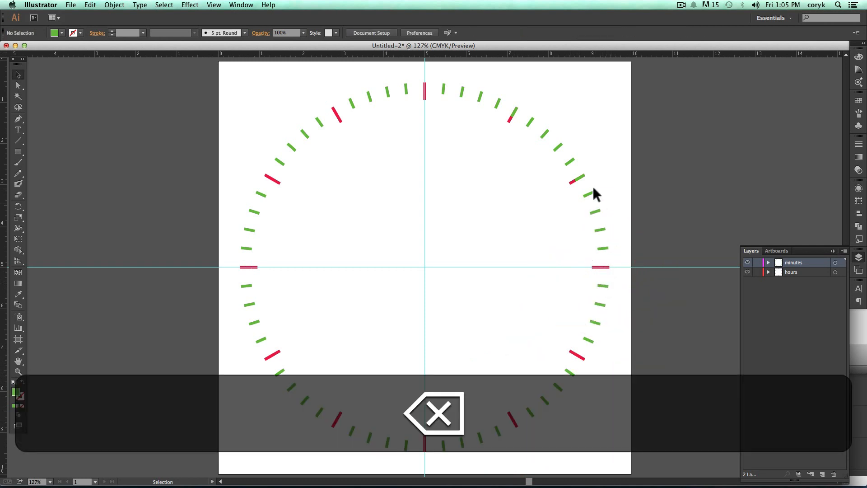
pyautogui.click(583, 179)
pyautogui.press('BackSpace')
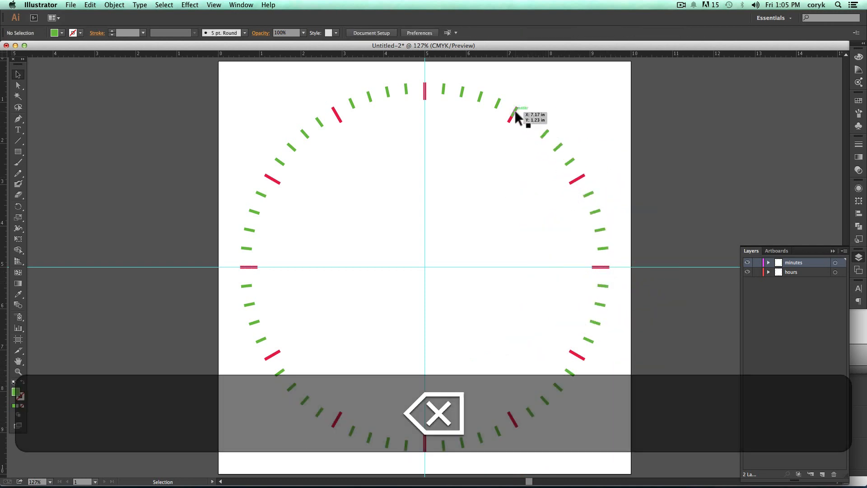
pyautogui.click(515, 113)
pyautogui.press('BackSpace')
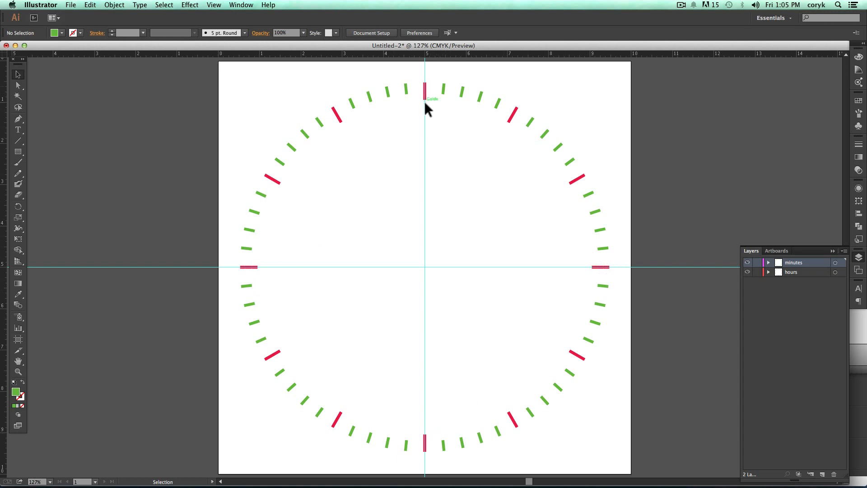
# Step: Stretch the bottom edge of the 12 o'clock hour mark downward to make it about 0.6 in tall
pyautogui.press('z')
pyautogui.moveTo(445, 70); pyautogui.dragTo(408, 115)
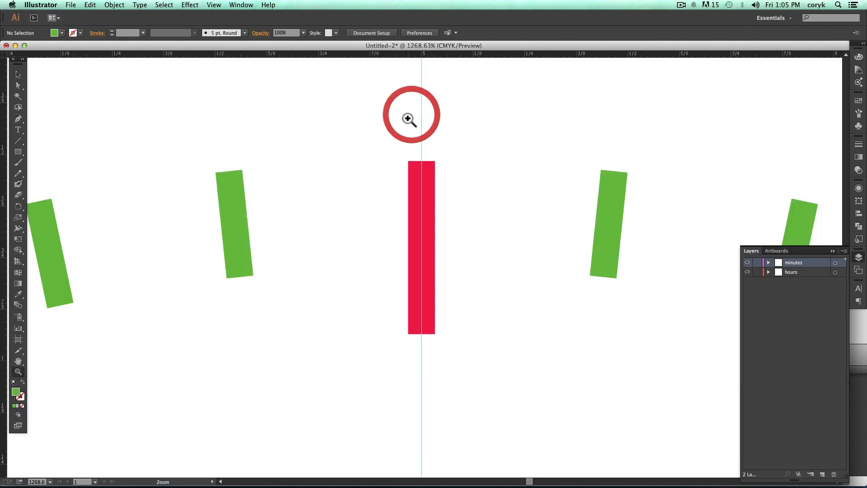
pyautogui.press('a')
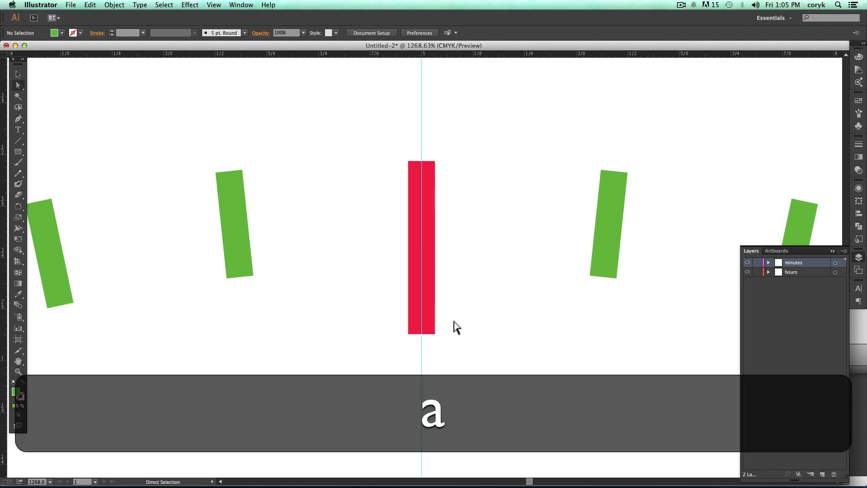
pyautogui.moveTo(451, 323); pyautogui.dragTo(365, 370)
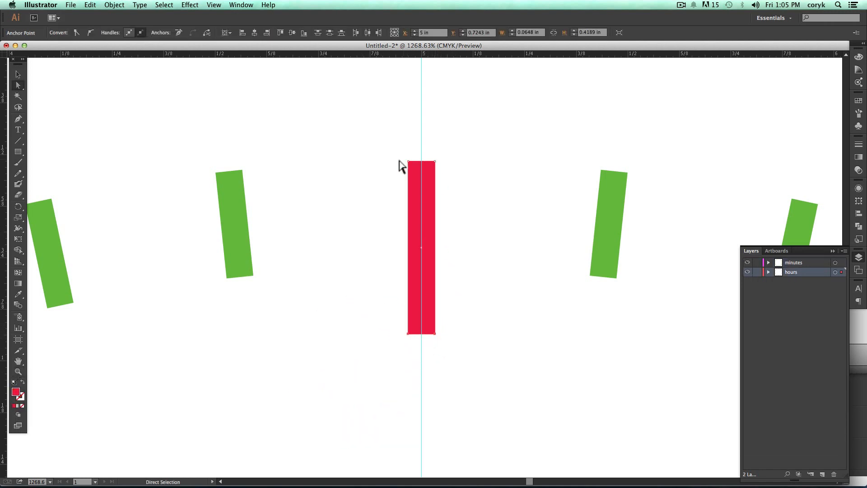
pyautogui.press('super+minus')
pyautogui.press('super+minus')
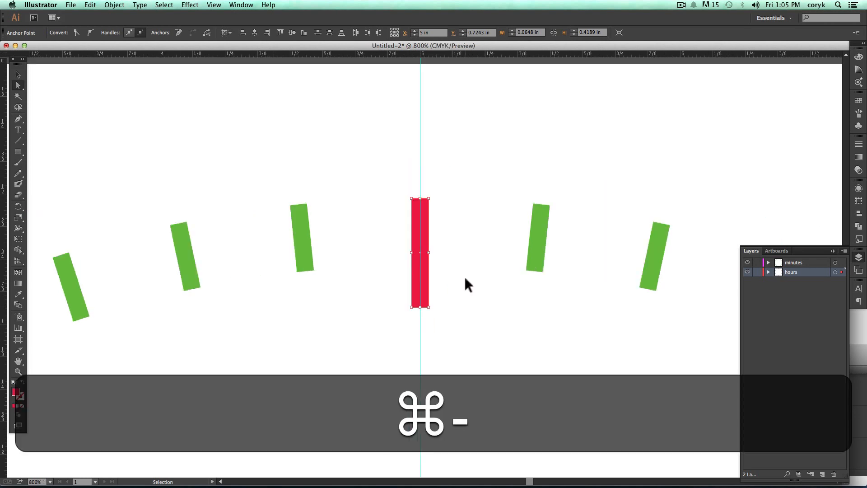
pyautogui.moveTo(466, 287); pyautogui.dragTo(451, 237)
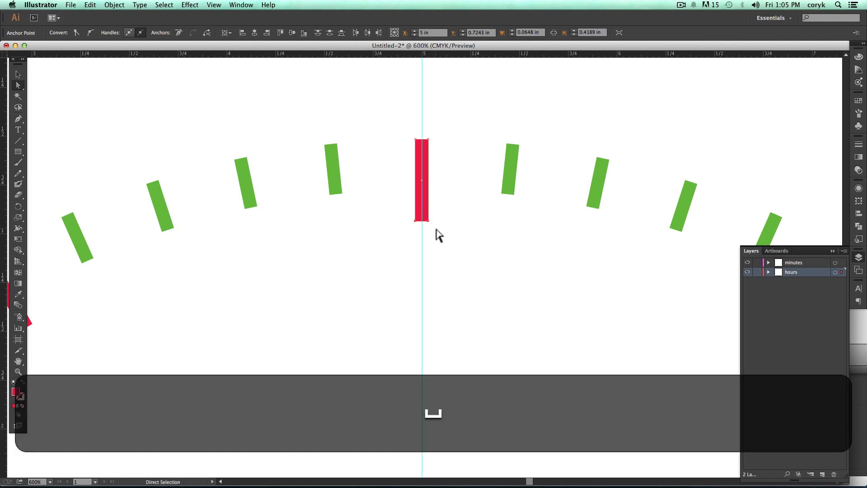
pyautogui.click(429, 221)
pyautogui.moveTo(428, 220); pyautogui.dragTo(430, 257)
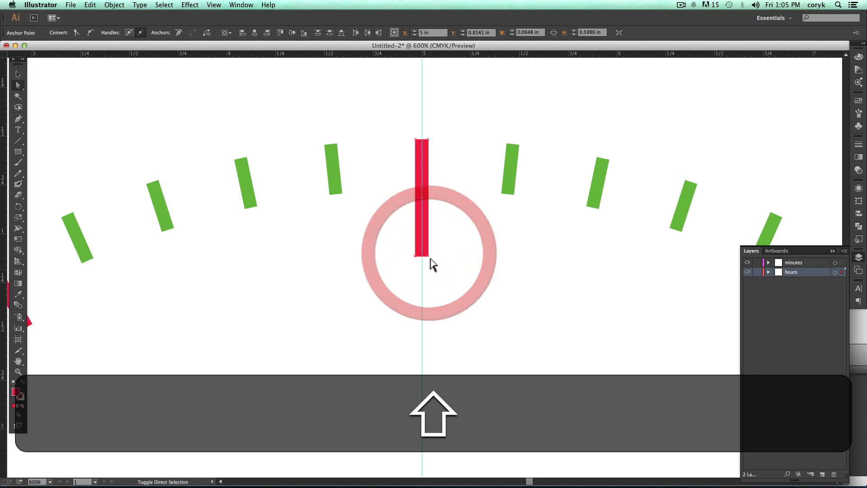
# Step: Move the top corners of the 12 o'clock mark outward to form an inward taper about 0.18 in wide at the top
pyautogui.click(429, 139)
pyautogui.moveTo(430, 139)
pyautogui.mouseDown()
pyautogui.moveTo(437, 139)
pyautogui.moveTo(405, 140)
pyautogui.moveTo(441, 143)
pyautogui.mouseUp()
pyautogui.click(416, 140)
pyautogui.click(439, 154)
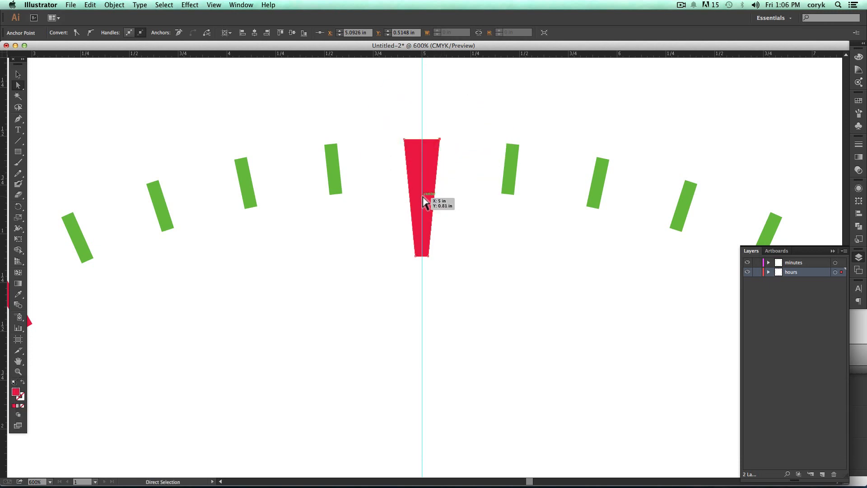
# Step: Set the hours layer's colour to Medium Blue
pyautogui.doubleClick(801, 273)
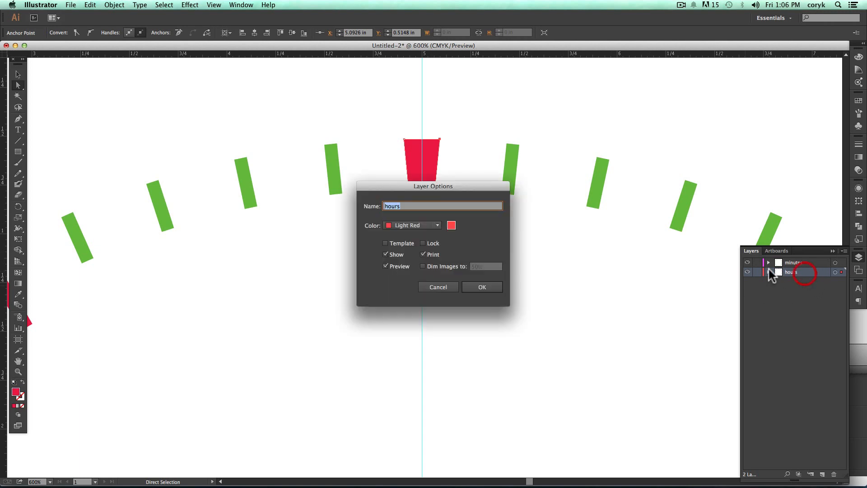
pyautogui.click(415, 224)
pyautogui.click(413, 255)
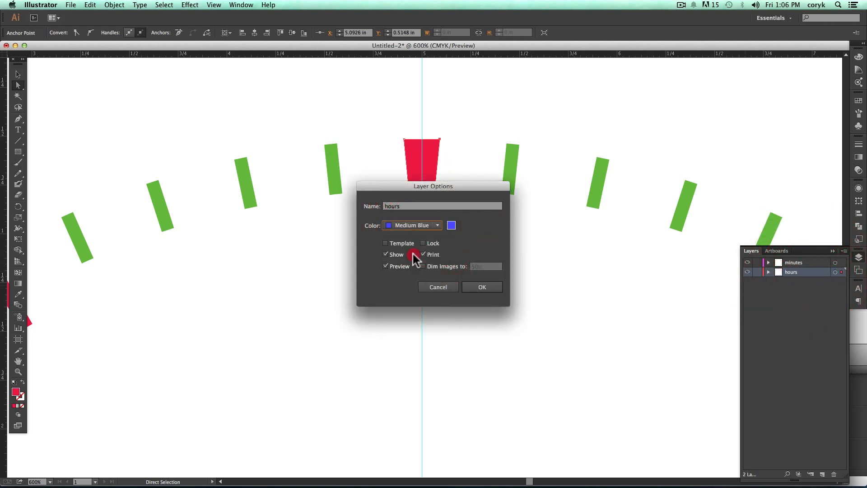
pyautogui.click(472, 286)
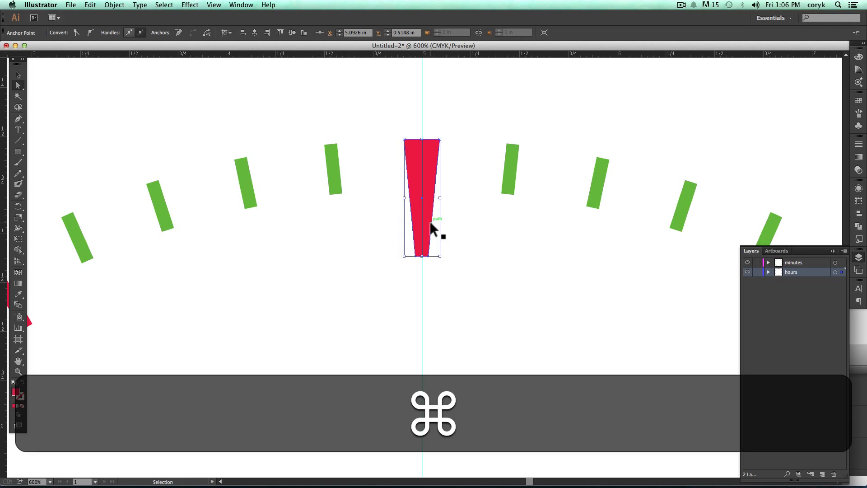
# Step: Select the tapered 12 o'clock mark and add a layer named 1/4 directly above the hours layer
pyautogui.press('super+0')
pyautogui.press('v')
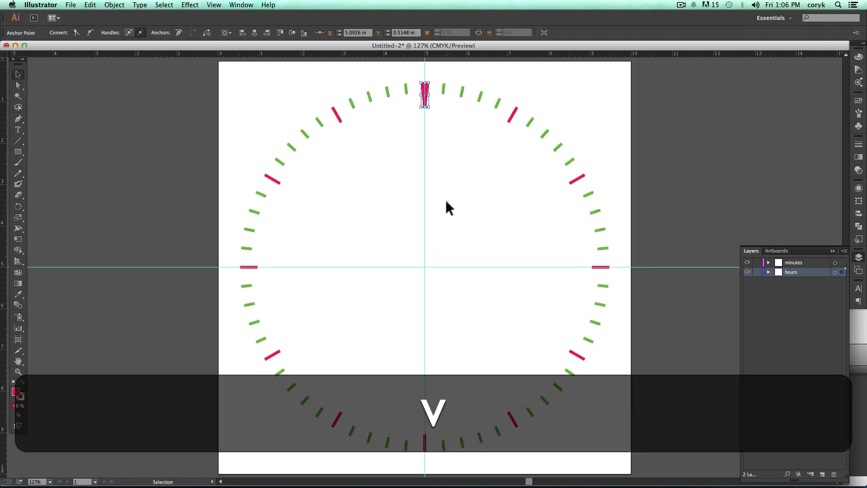
pyautogui.click(445, 200)
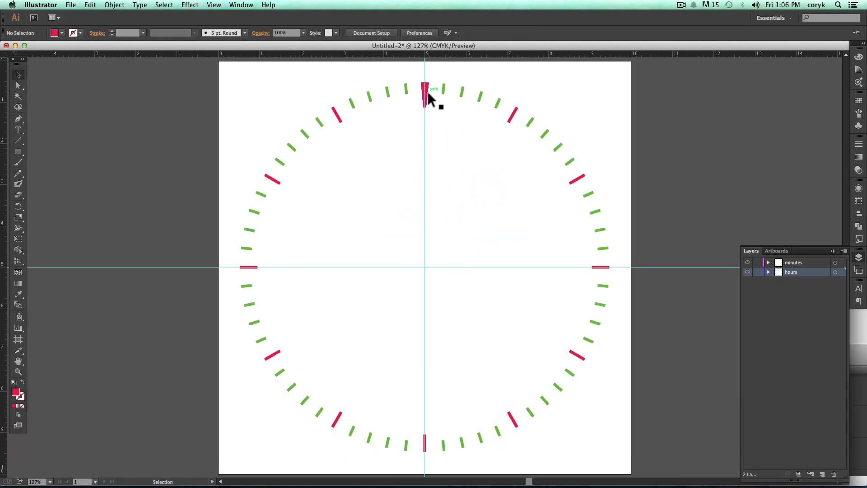
pyautogui.click(424, 94)
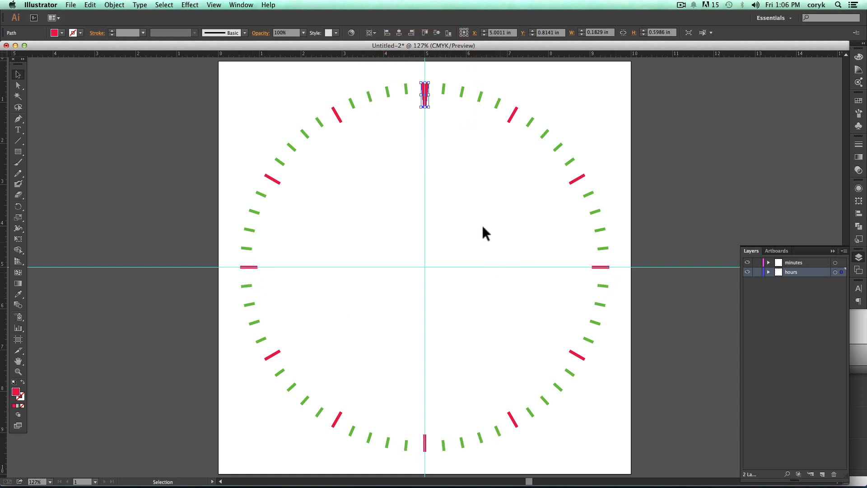
pyautogui.click(821, 474)
pyautogui.doubleClick(796, 273)
pyautogui.write('l')
pyautogui.write('/4')
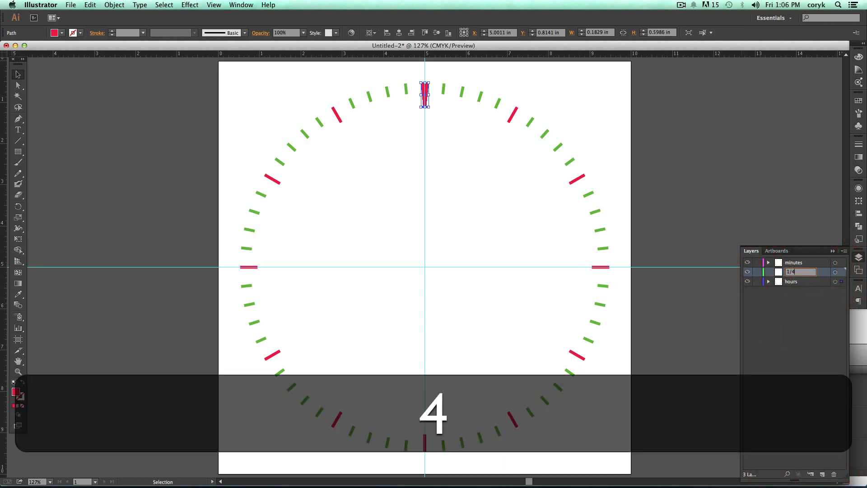
pyautogui.press('Return')
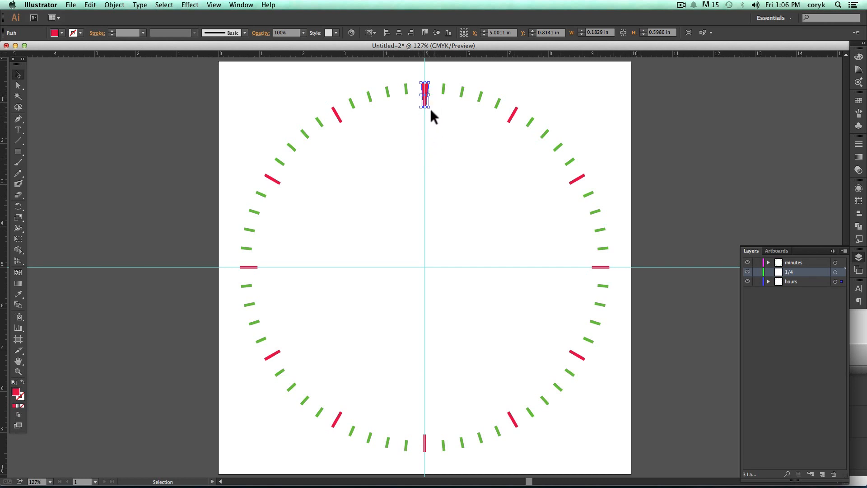
# Step: Start rotating the tapered mark about the guides' intersection, with the angle set to 360/4 and previewed
pyautogui.press('r')
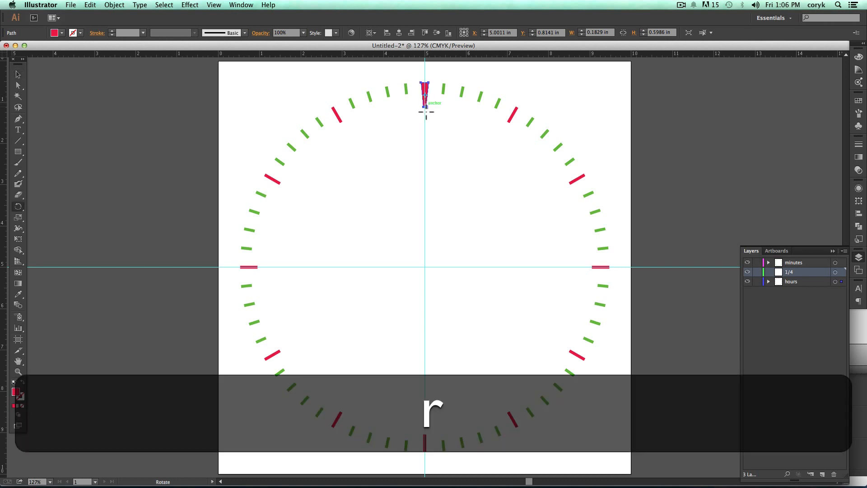
pyautogui.press('alt')
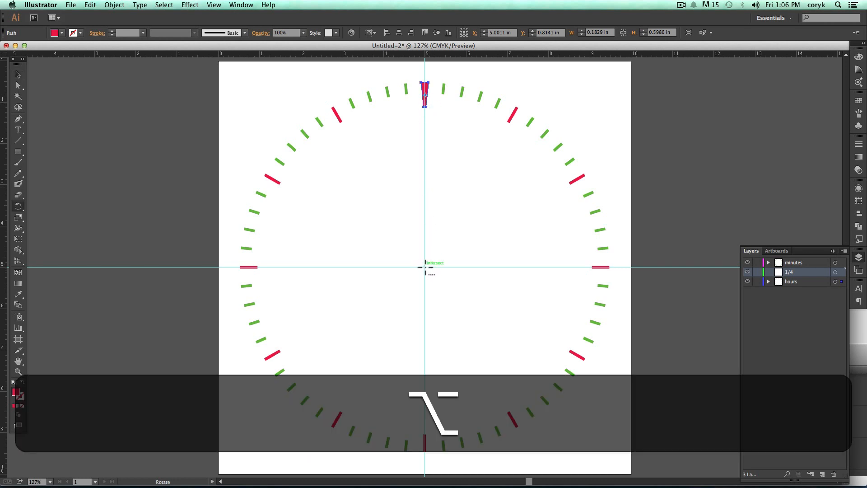
pyautogui.keyDown('alt'); pyautogui.click(425, 267); pyautogui.keyUp('alt')
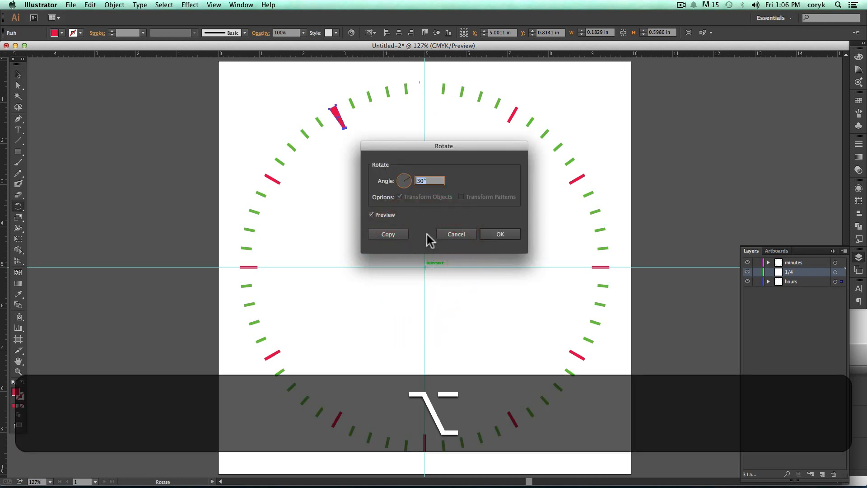
pyautogui.write('3690/')
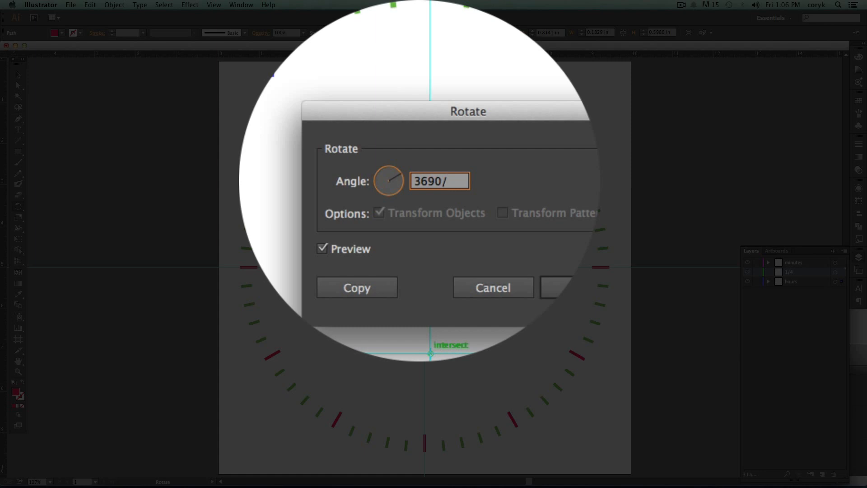
pyautogui.press('Left')
pyautogui.press('BackSpace')
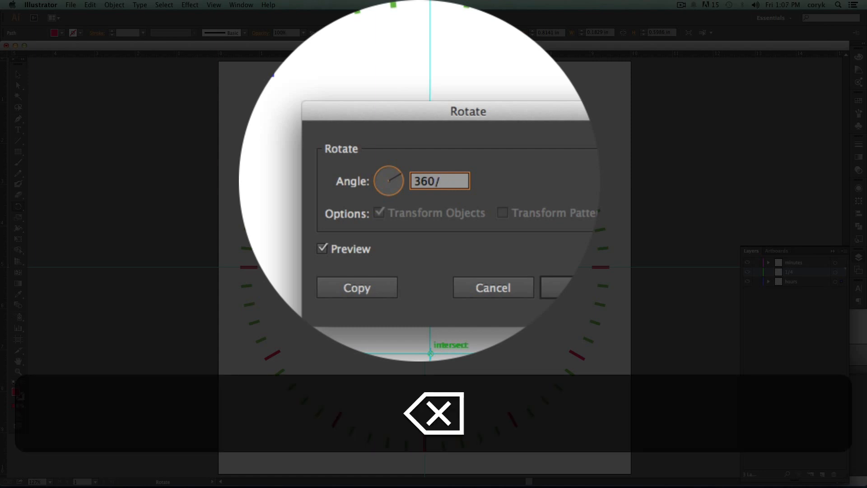
pyautogui.press('Right')
pyautogui.press('Right')
pyautogui.write('4')
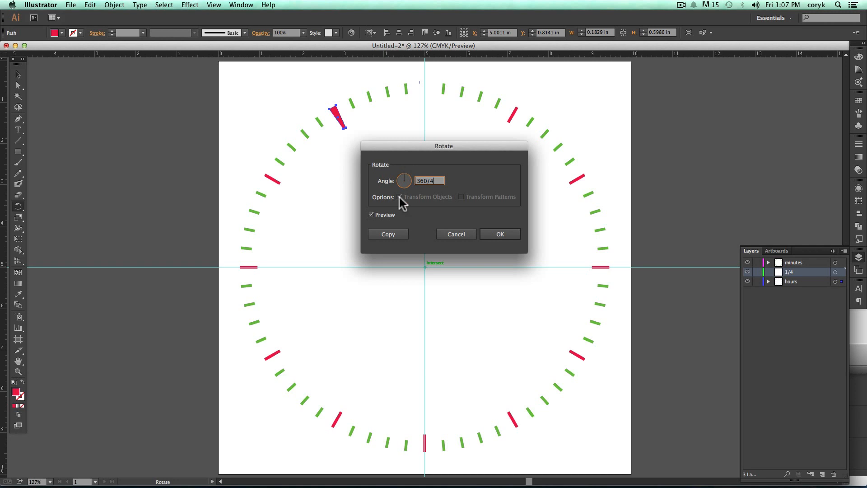
pyautogui.click(370, 215)
pyautogui.click(371, 215)
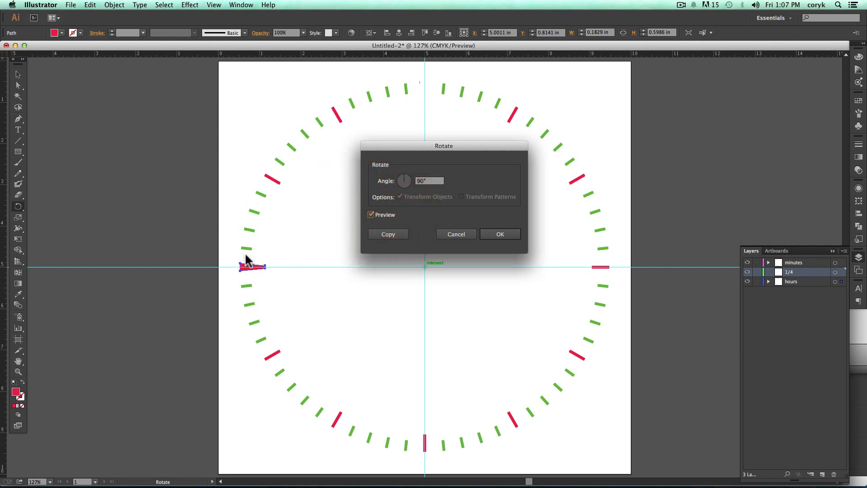
# Step: Set the rotation angle to -90° and create a rotated copy of the tapered mark at 3 o'clock
pyautogui.click(422, 181)
pyautogui.write('-')
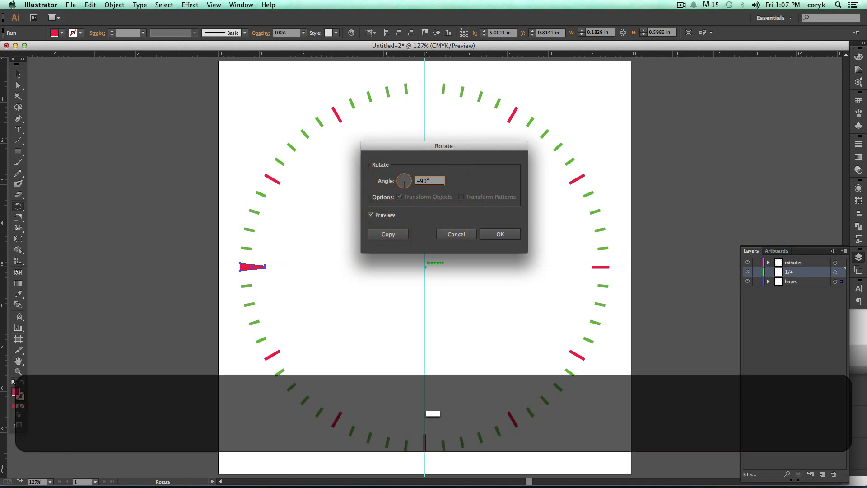
pyautogui.click(371, 215)
pyautogui.click(371, 215)
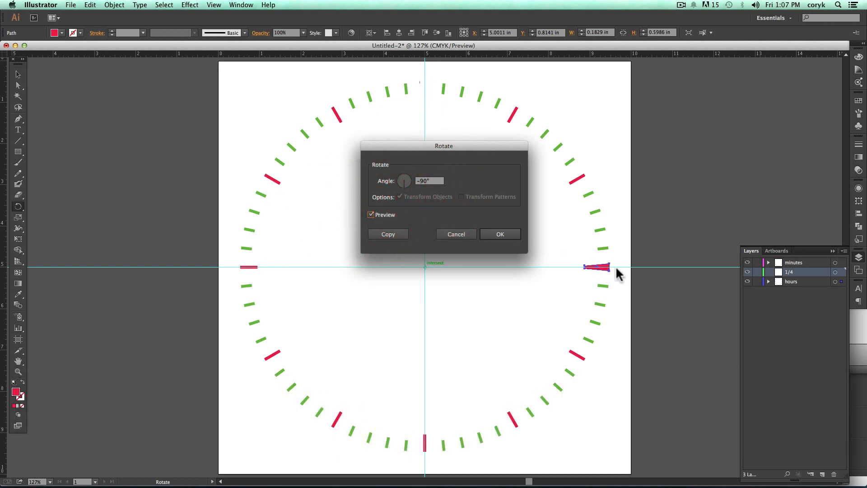
pyautogui.click(389, 235)
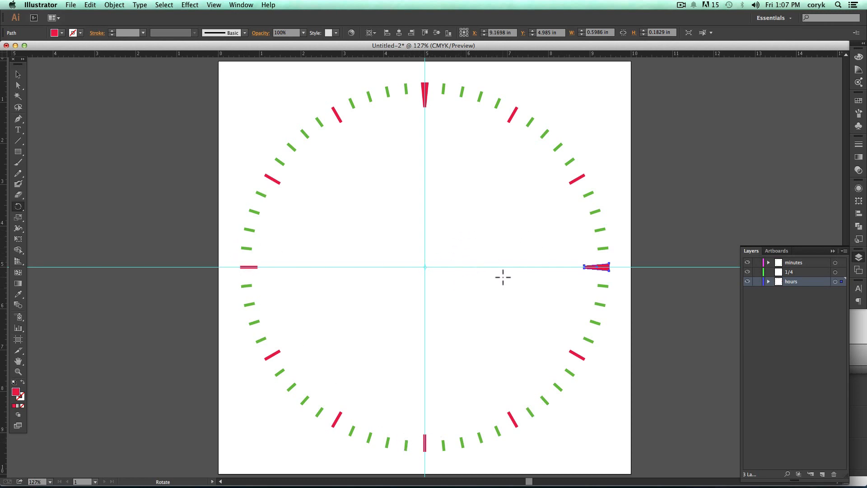
# Step: Move the tapered 12 and 3 o'clock marks to the 1/4 layer and check the hours and minutes layers by toggling their visibility
pyautogui.press('v')
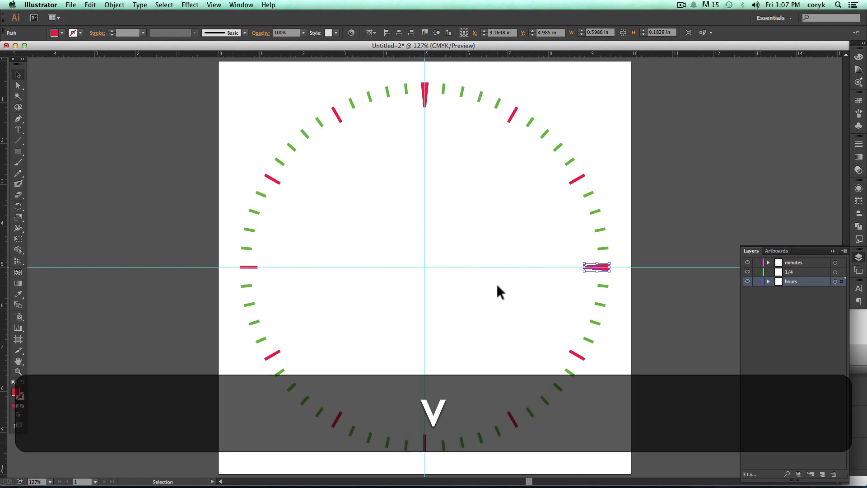
pyautogui.press('shift')
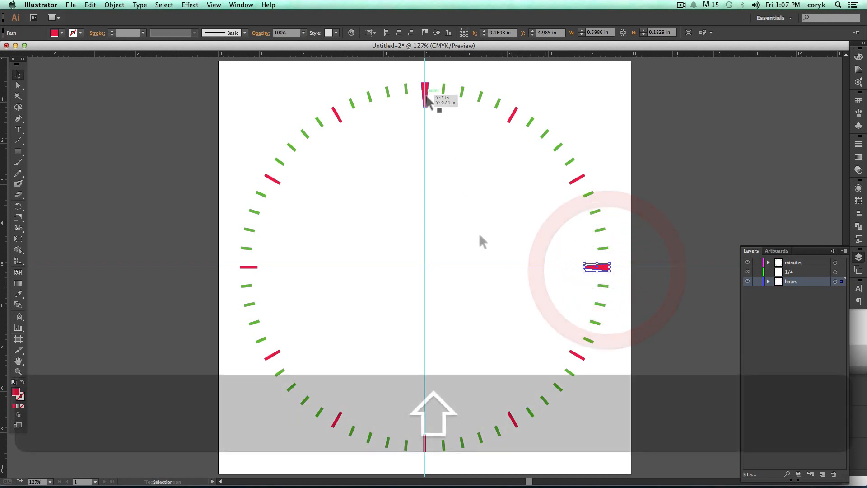
pyautogui.keyDown('shift'); pyautogui.click(424, 105); pyautogui.keyUp('shift')
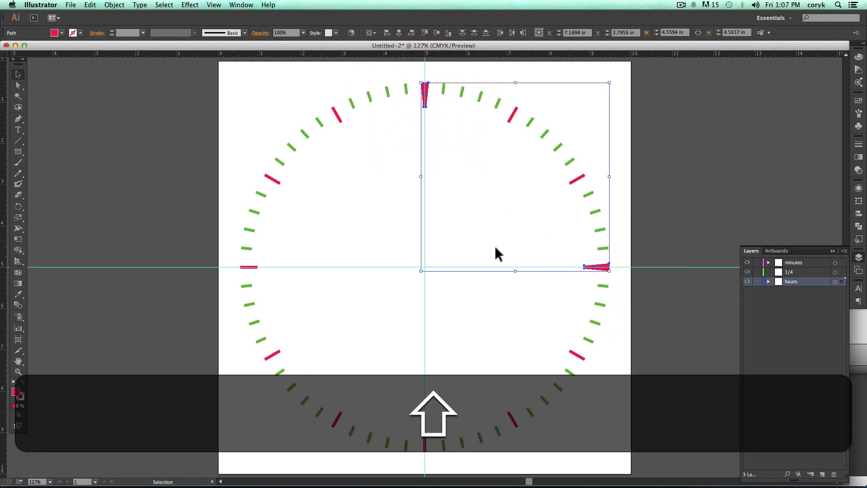
pyautogui.click(788, 272)
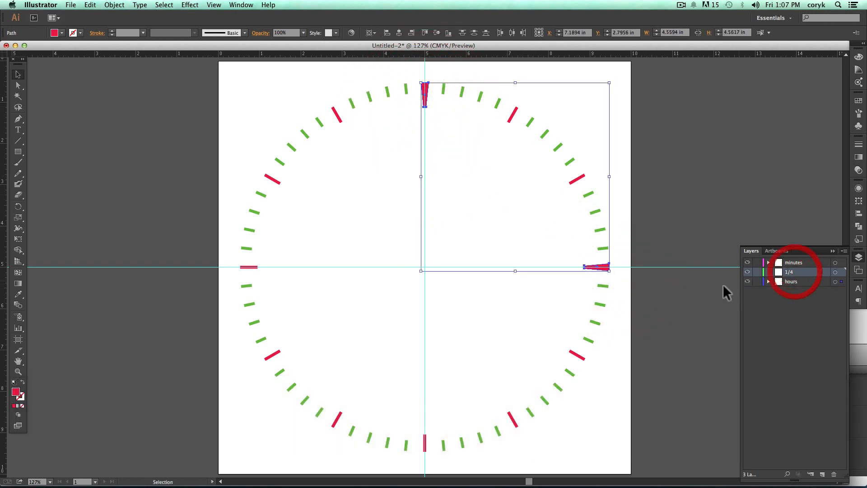
pyautogui.rightClick(601, 266)
pyautogui.moveTo(625, 384)
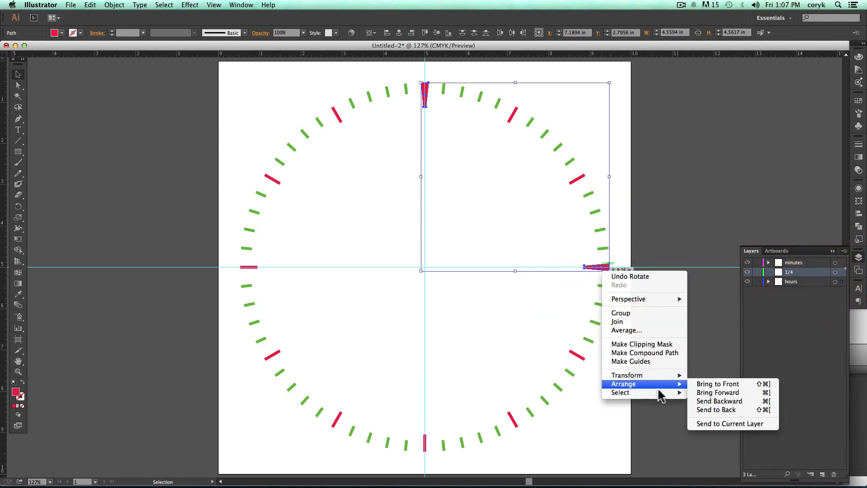
pyautogui.click(720, 423)
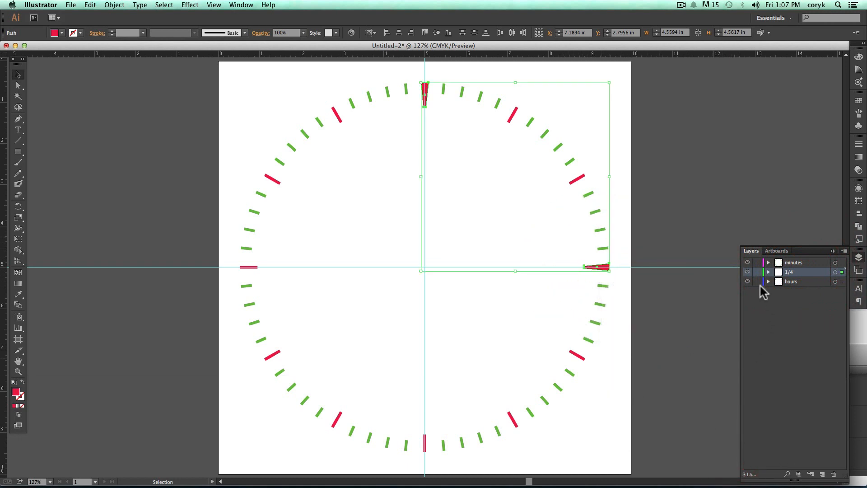
pyautogui.click(746, 281)
pyautogui.click(747, 281)
pyautogui.click(746, 263)
pyautogui.click(746, 263)
# Step: Change the fill of the two tapered marks to an in-gamut orange and deselect them
pyautogui.doubleClick(17, 392)
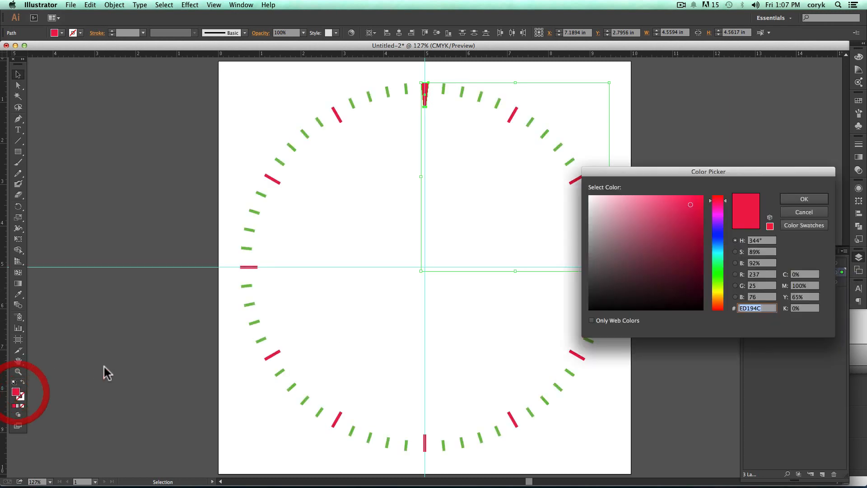
pyautogui.click(718, 301)
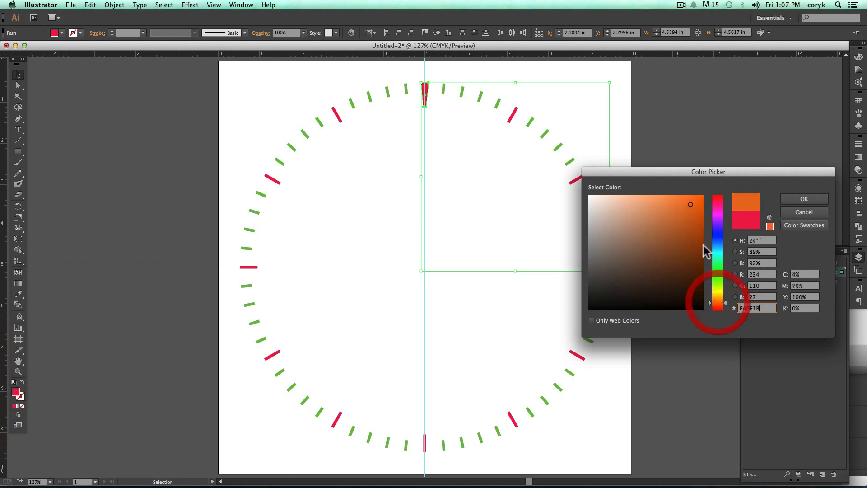
pyautogui.click(770, 226)
pyautogui.click(794, 199)
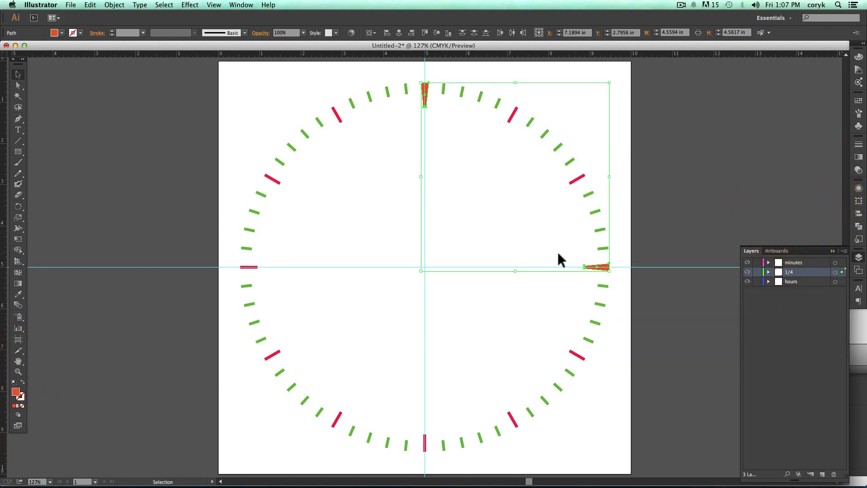
pyautogui.press('v')
pyautogui.click(498, 239)
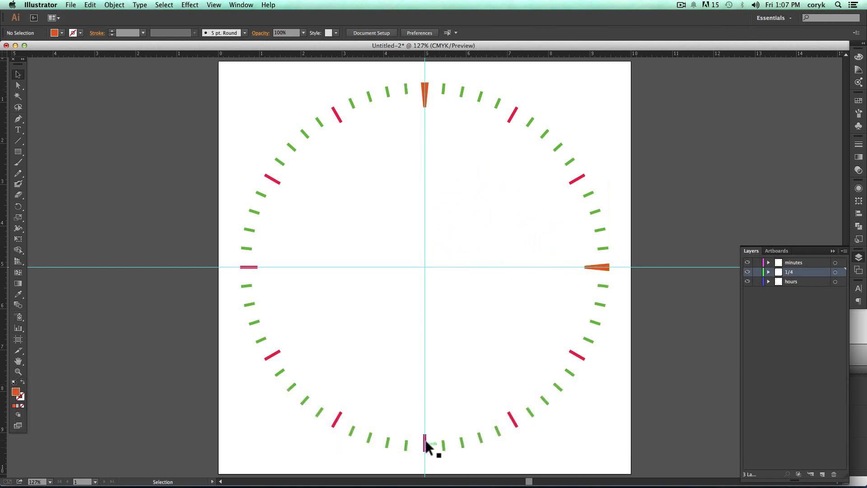
# Step: Reflect a copy of the tapered 12 o'clock mark across the horizontal axis through the guides' intersection, comparing the axis options in the preview
pyautogui.click(426, 100)
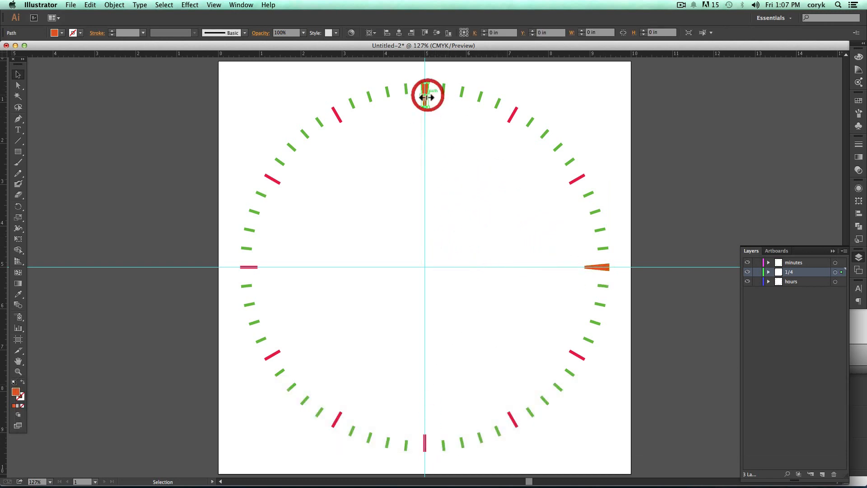
pyautogui.moveTo(18, 207); pyautogui.dragTo(68, 219)
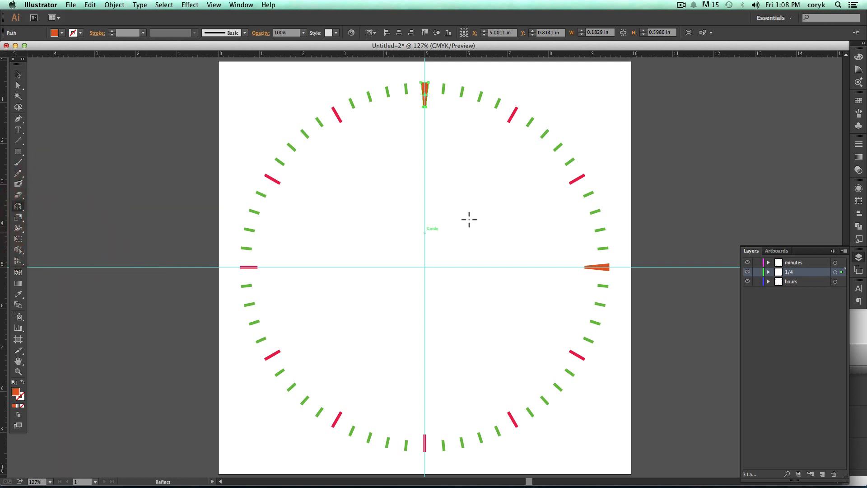
pyautogui.press('alt')
pyautogui.keyDown('alt'); pyautogui.click(424, 267); pyautogui.keyUp('alt')
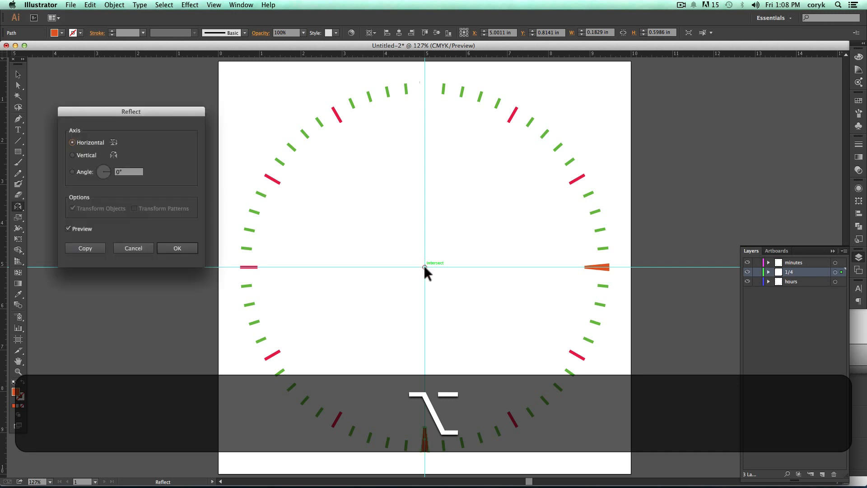
pyautogui.click(72, 154)
pyautogui.click(71, 143)
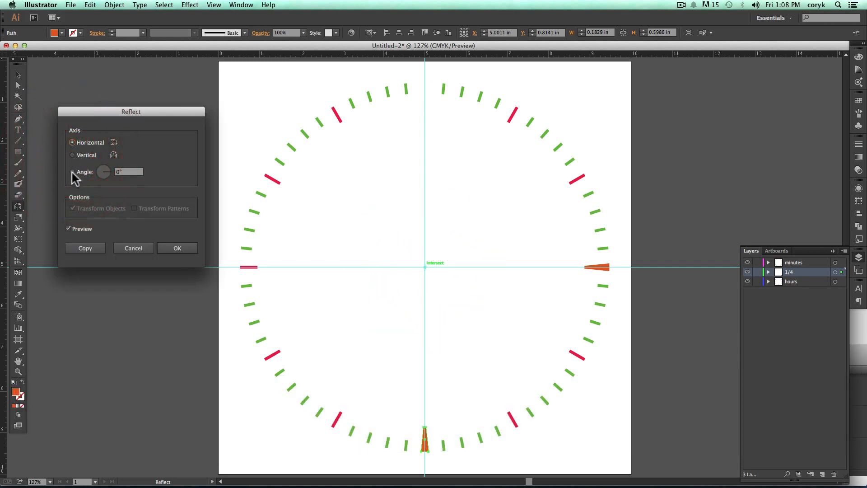
pyautogui.click(72, 172)
pyautogui.click(72, 155)
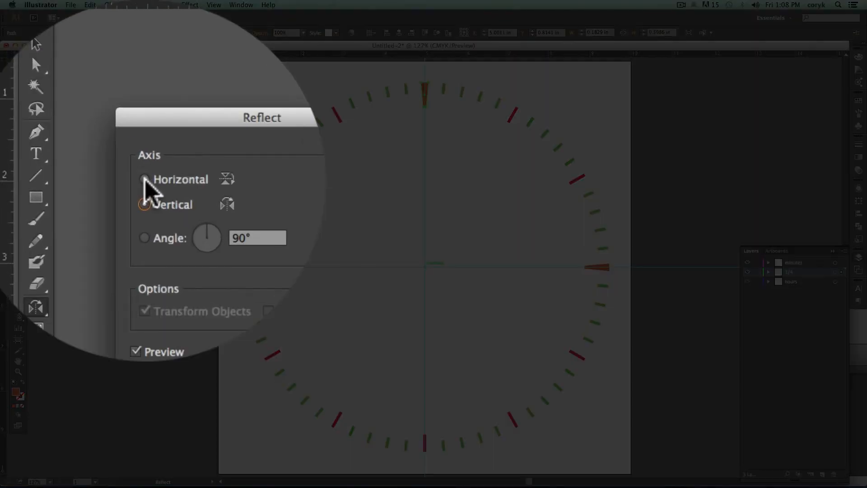
pyautogui.click(144, 179)
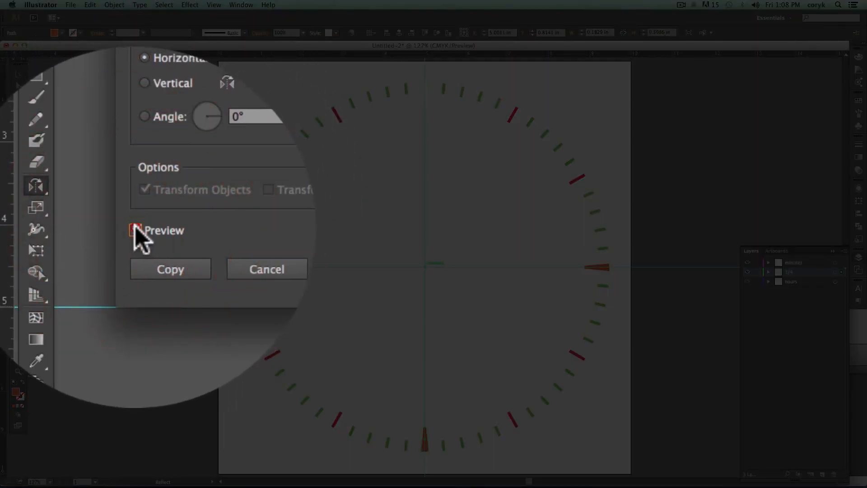
pyautogui.click(68, 228)
pyautogui.click(68, 228)
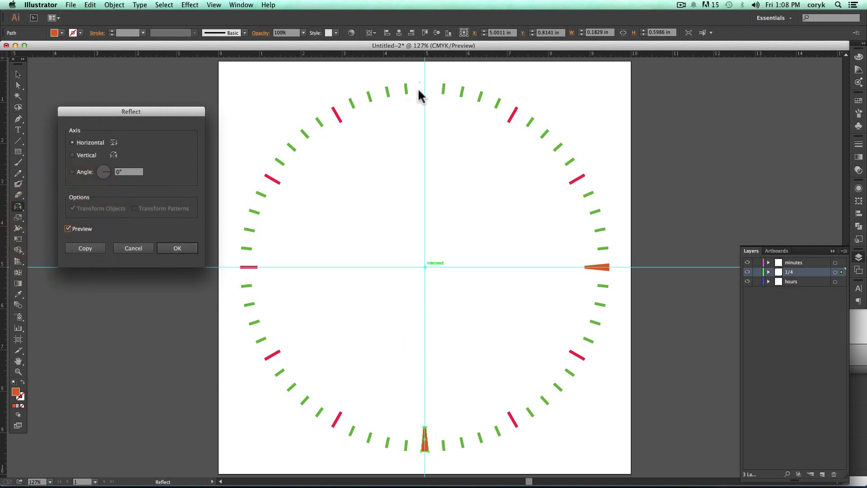
pyautogui.click(86, 249)
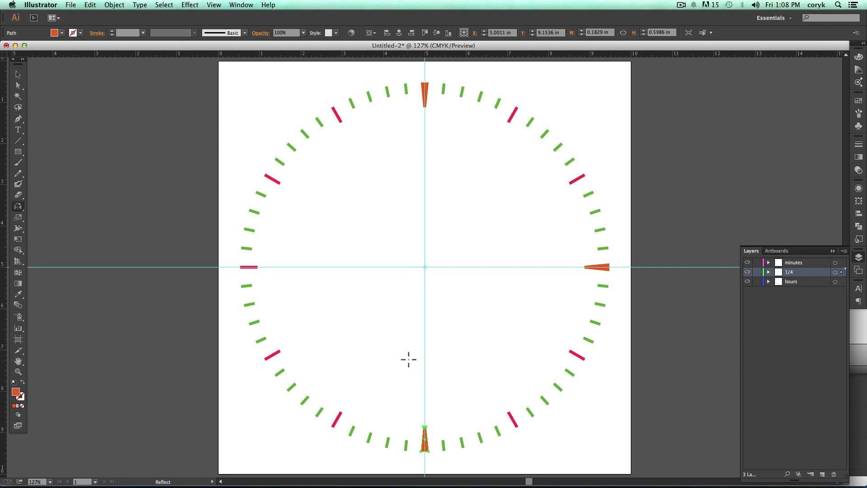
# Step: Try rotating the tapered 6 o'clock mark freehand about the guides' intersection to 9 o'clock, and undo the rotation
pyautogui.press('r')
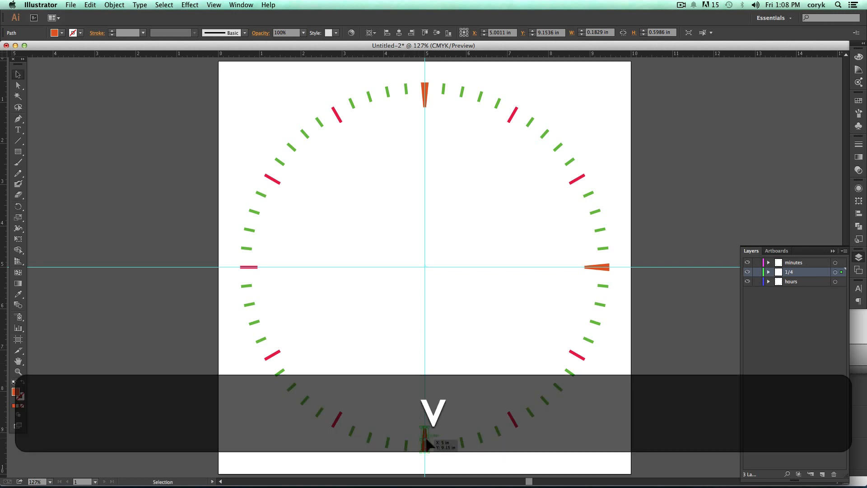
pyautogui.click(443, 413)
pyautogui.click(426, 439)
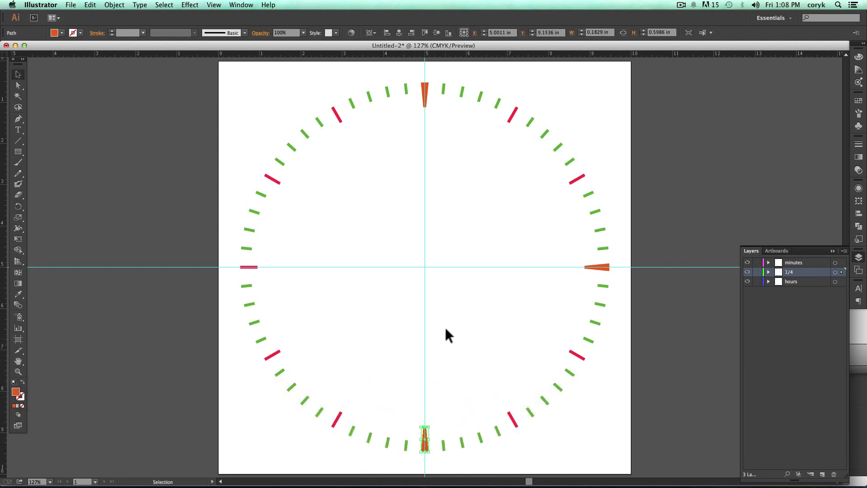
pyautogui.press('r')
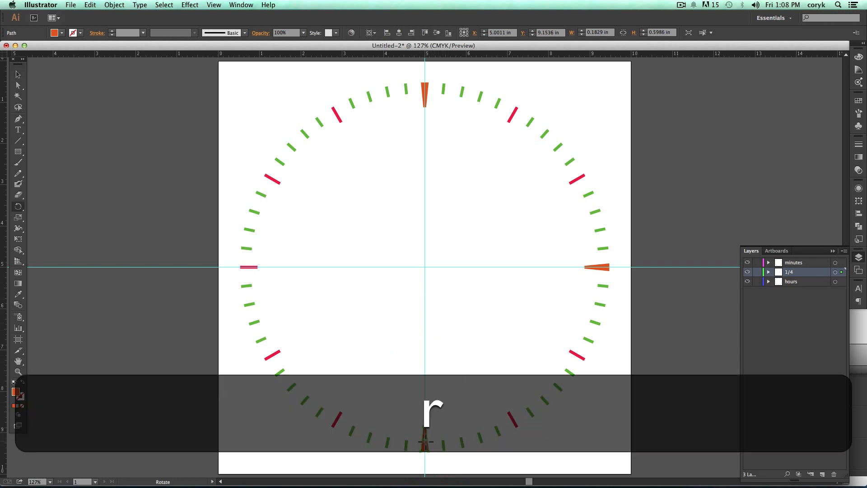
pyautogui.moveTo(425, 438)
pyautogui.mouseDown()
pyautogui.moveTo(435, 323)
pyautogui.moveTo(424, 267)
pyautogui.mouseUp()
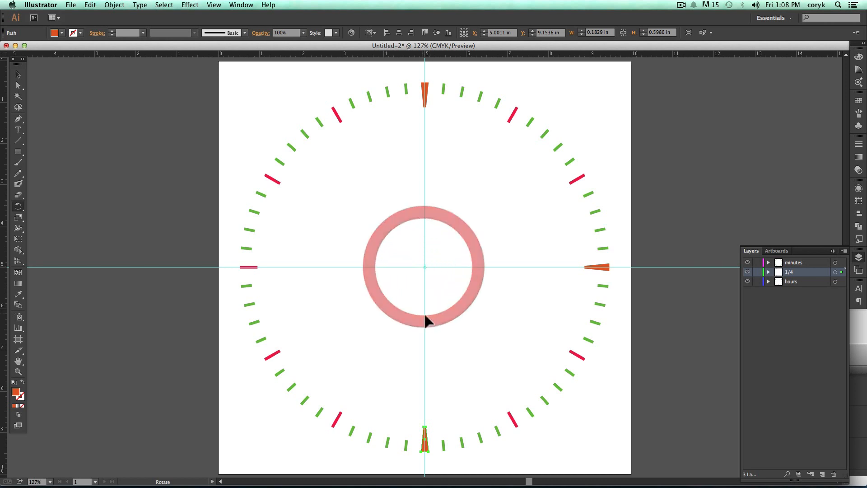
pyautogui.moveTo(421, 430); pyautogui.dragTo(252, 255)
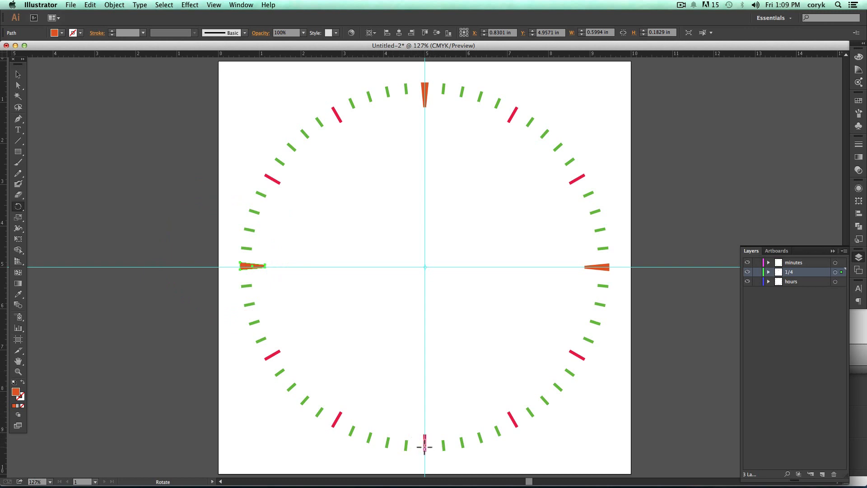
pyautogui.press('super+z')
pyautogui.hotkey('alt', 'v')
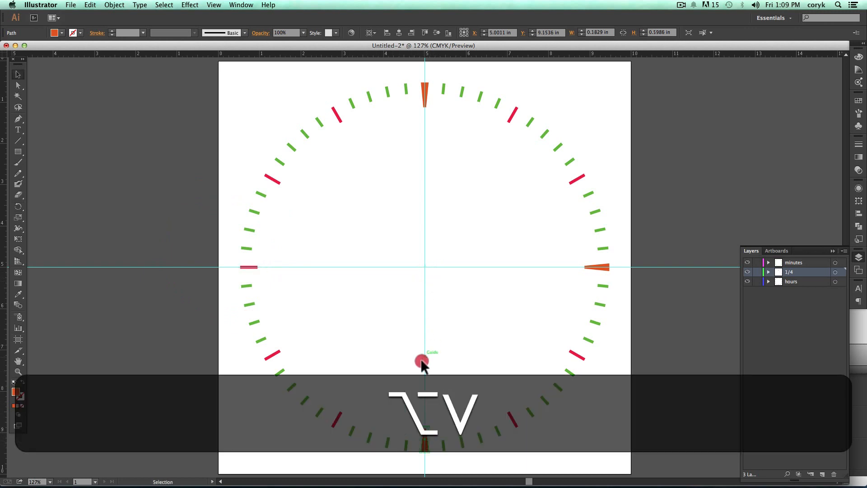
pyautogui.click(421, 359)
# Step: Expand the 1/4 layer and rename the path of the tapered 6 o'clock mark to 6
pyautogui.click(767, 272)
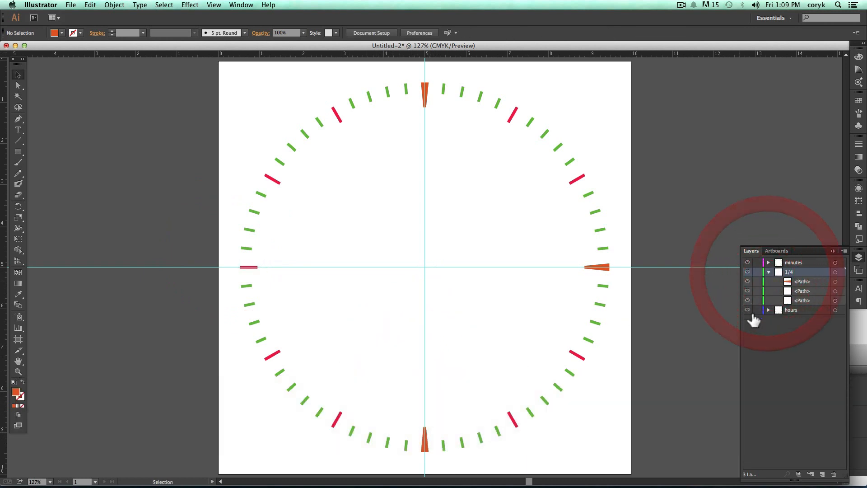
pyautogui.click(425, 444)
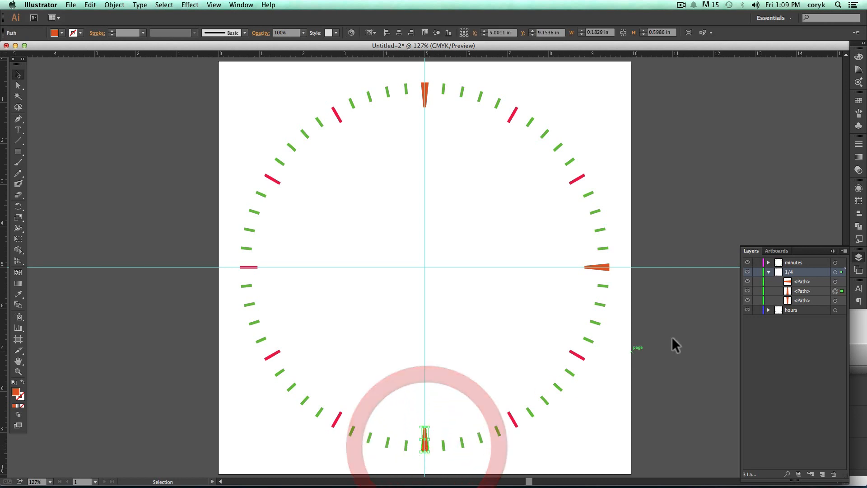
pyautogui.doubleClick(802, 291)
pyautogui.write('6')
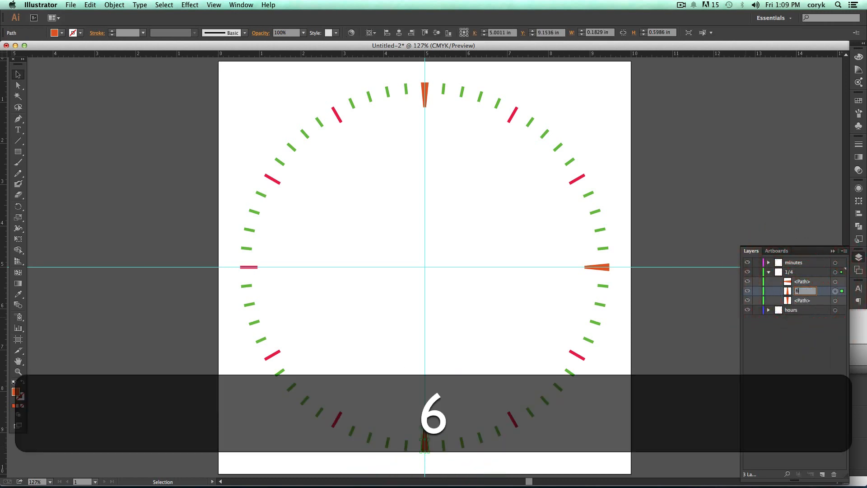
pyautogui.press('Return')
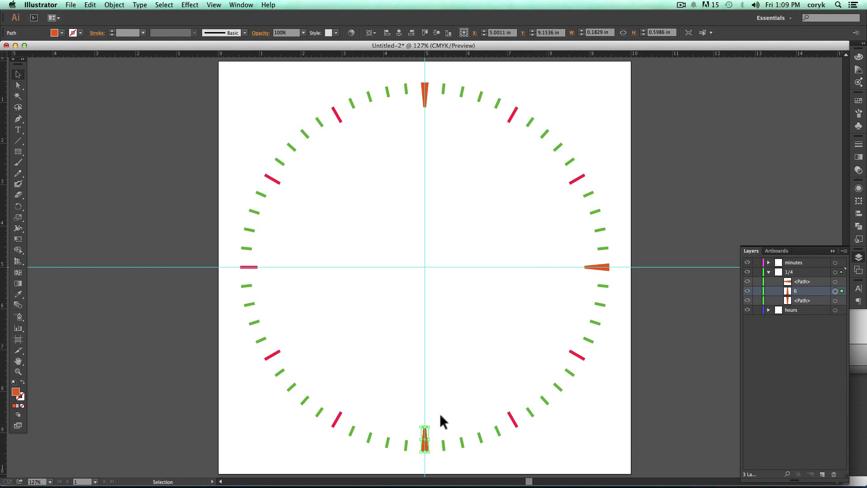
# Step: Try duplicating the path named 6 within the 1/4 layer, and undo the duplication
pyautogui.moveTo(815, 291); pyautogui.dragTo(813, 299)
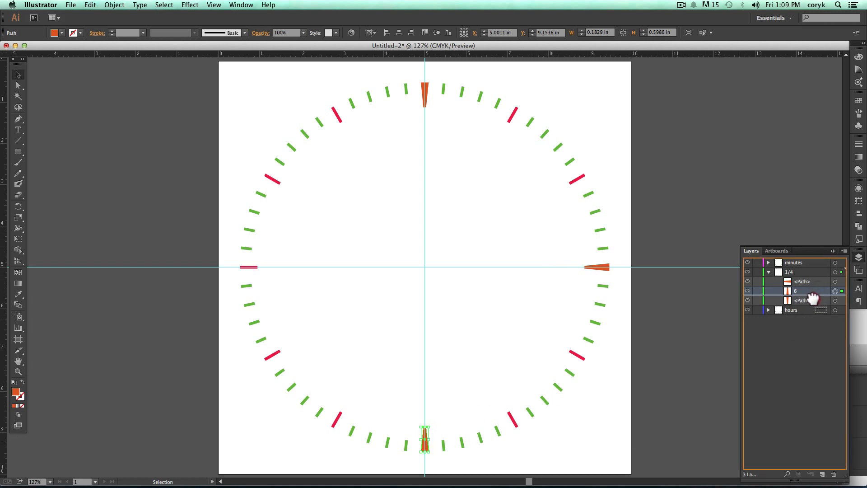
pyautogui.moveTo(819, 442); pyautogui.dragTo(822, 474)
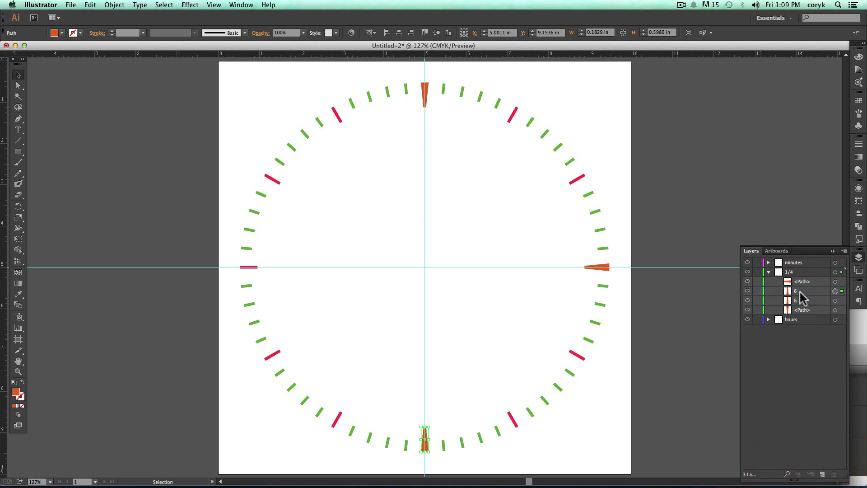
pyautogui.press('super+z')
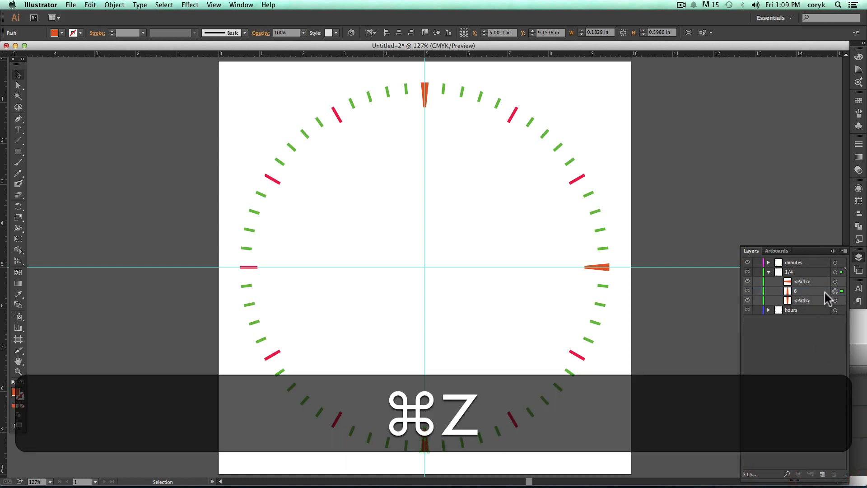
# Step: Copy the tapered 6 o'clock mark and paste a duplicate of it into the 1/4 layer
pyautogui.rightClick(424, 448)
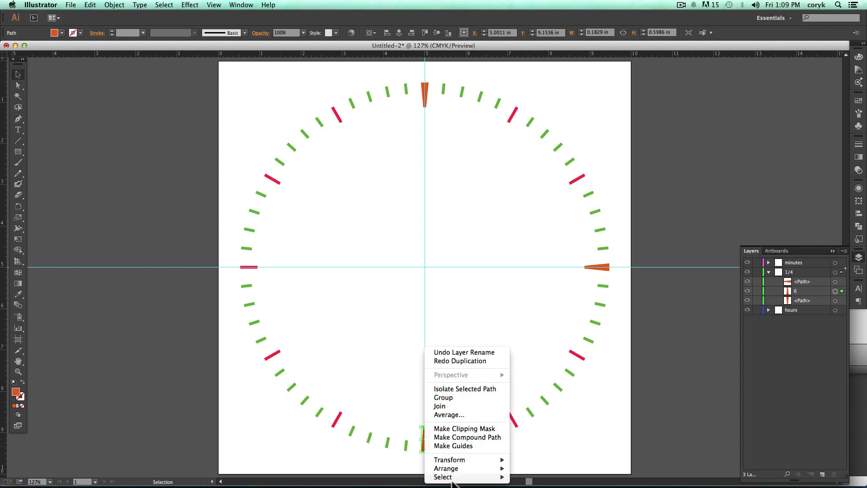
pyautogui.click(431, 352)
pyautogui.click(426, 446)
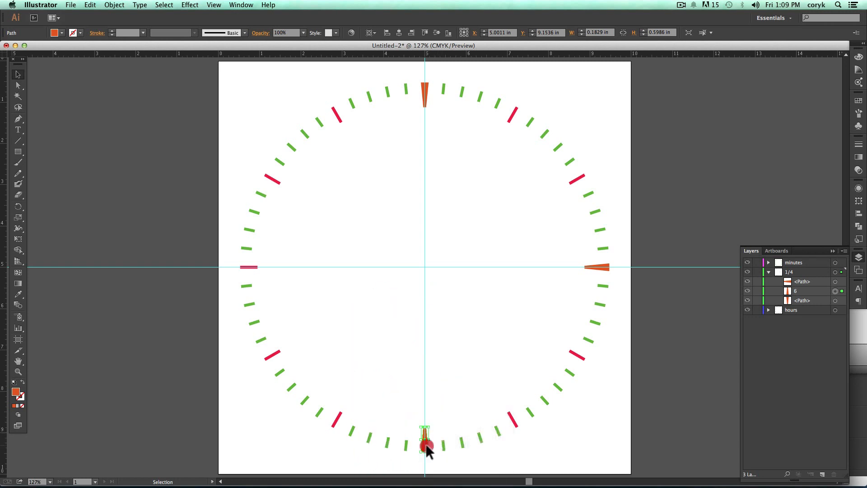
pyautogui.press('super')
pyautogui.press('super+c')
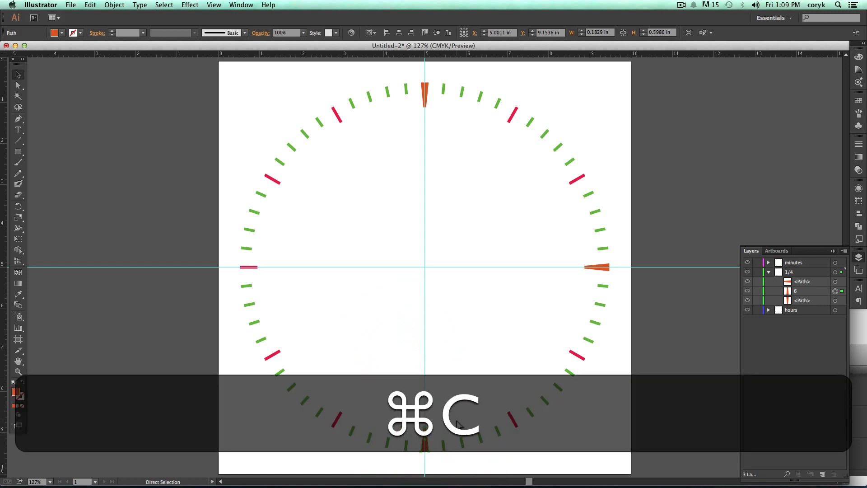
pyautogui.press('super+v')
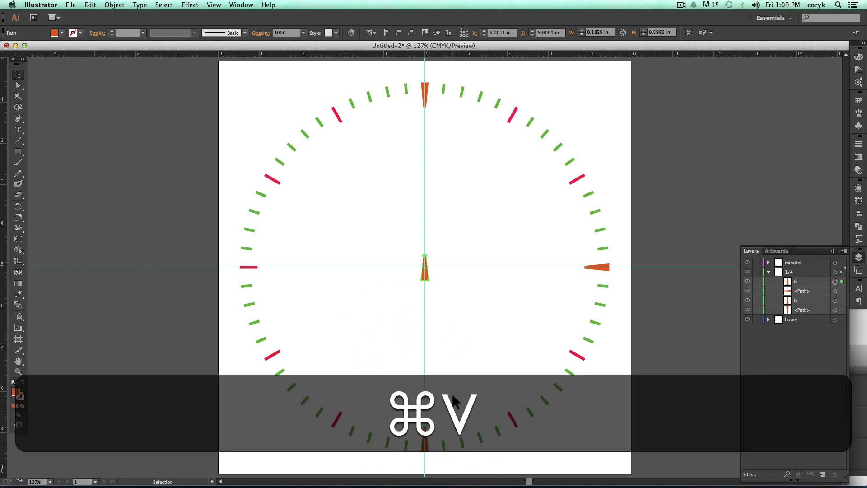
# Step: Delete the centred duplicate, paste the 6 o'clock mark in place in front, and undo an extra copy pasted in back
pyautogui.press('BackSpace')
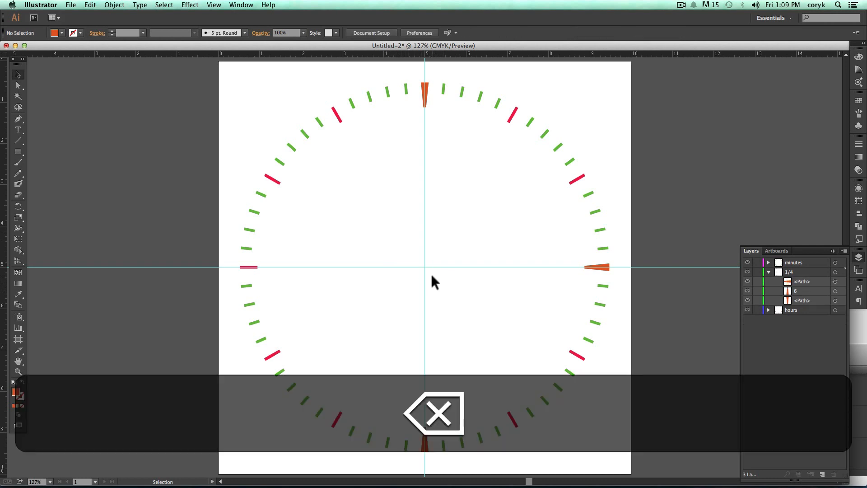
pyautogui.press('super')
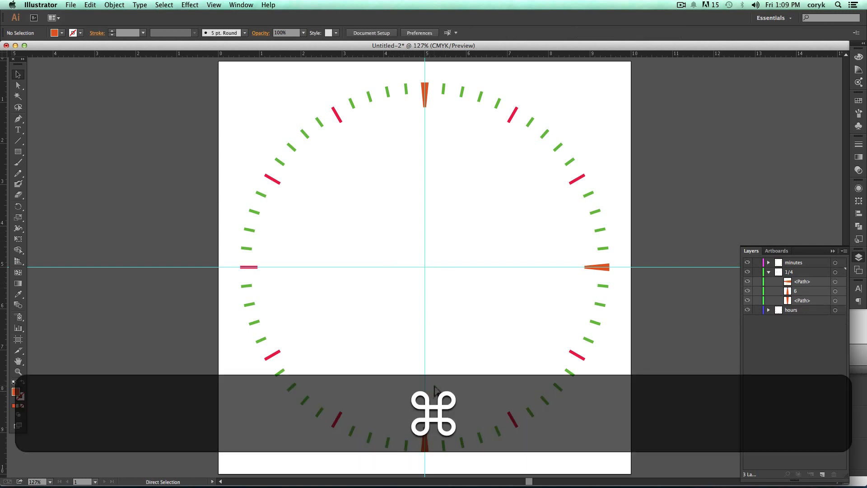
pyautogui.press('super+f')
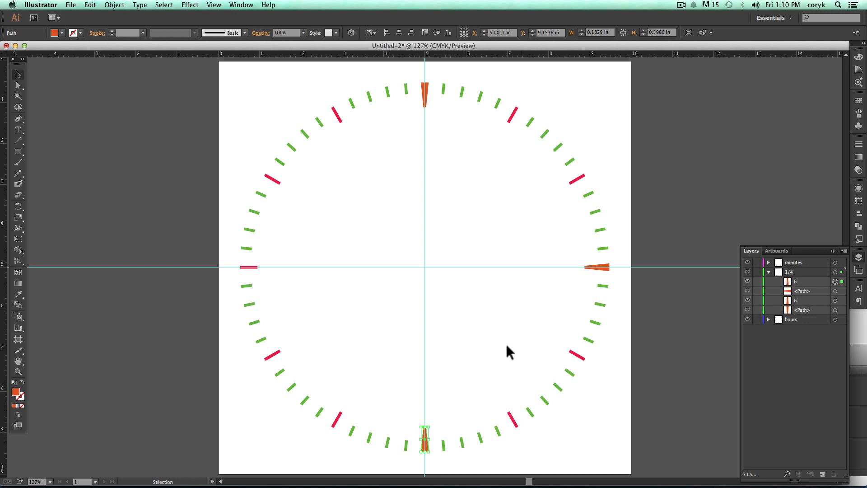
pyautogui.press('super+b')
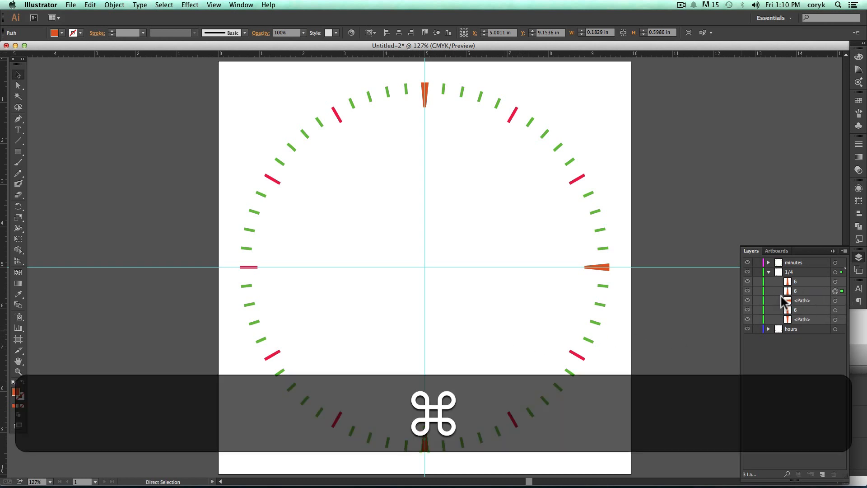
pyautogui.press('super+z')
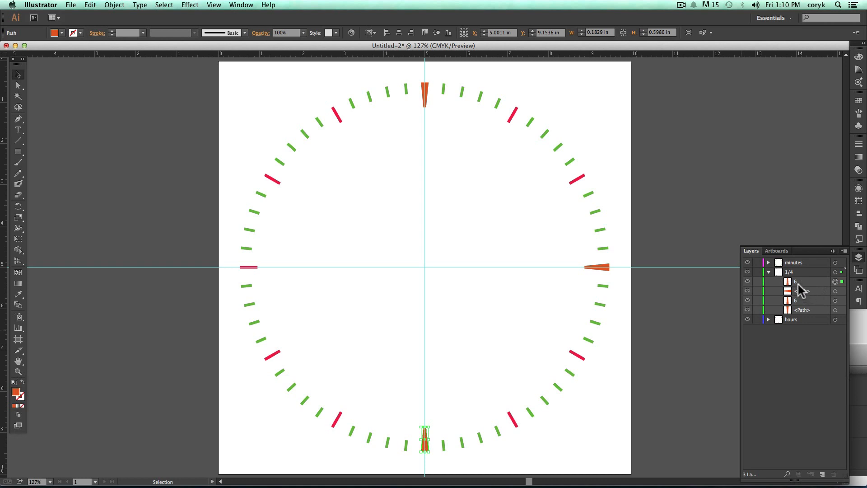
# Step: Rename the duplicated 6 o'clock path at the head of the 1/4 layer as 9
pyautogui.doubleClick(799, 282)
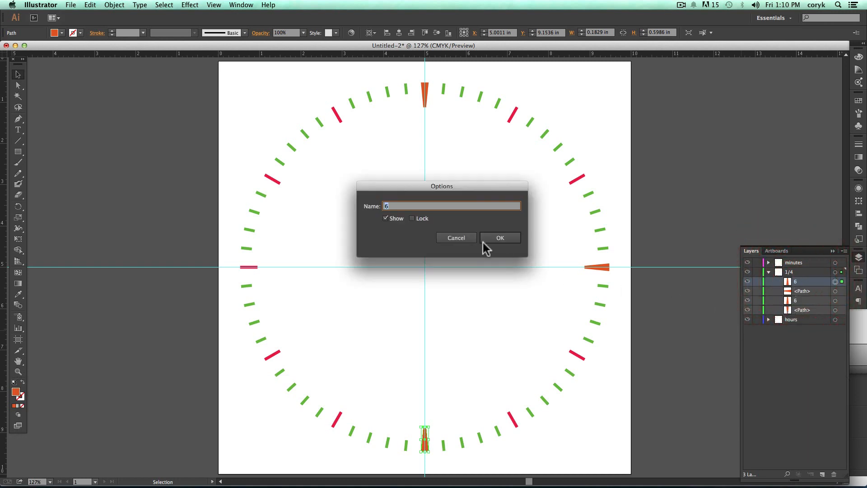
pyautogui.write('9')
pyautogui.press('Return')
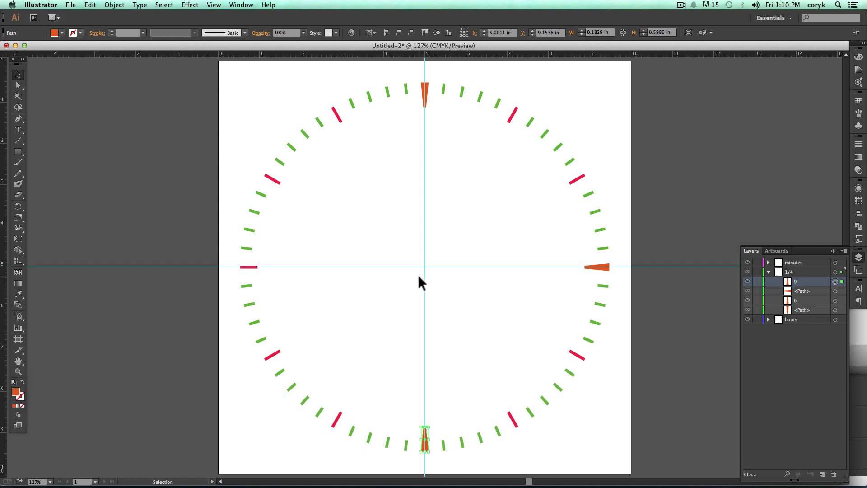
# Step: Rotate the path named 9 about the guides' intersection to the 9 o'clock position with the angle constrained, and deselect it
pyautogui.press('r')
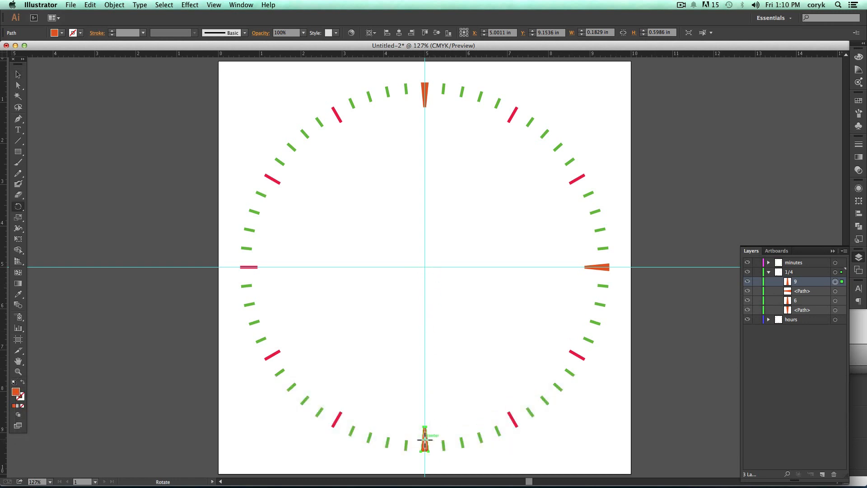
pyautogui.moveTo(424, 439); pyautogui.dragTo(425, 268)
pyautogui.moveTo(422, 462); pyautogui.dragTo(204, 266)
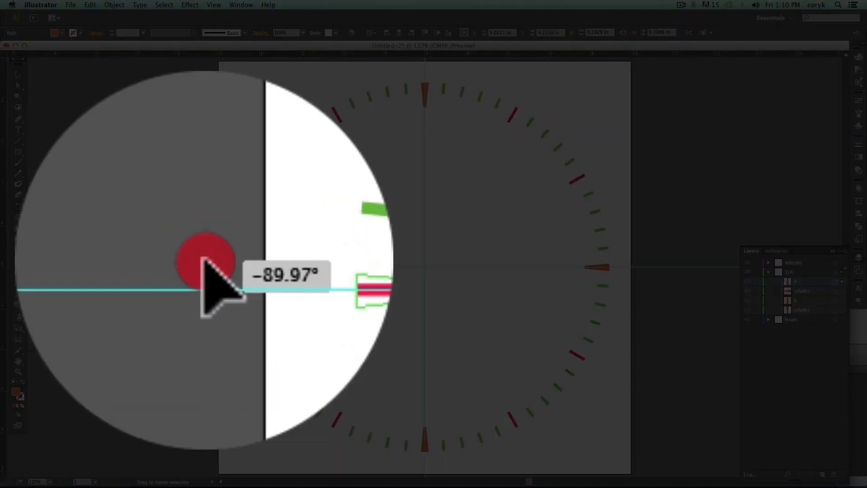
pyautogui.moveTo(204, 267)
pyautogui.mouseDown()
pyautogui.moveTo(264, 388)
pyautogui.moveTo(294, 404)
pyautogui.moveTo(281, 398)
pyautogui.moveTo(229, 289)
pyautogui.moveTo(236, 180)
pyautogui.moveTo(381, 89)
pyautogui.moveTo(406, 84)
pyautogui.moveTo(273, 149)
pyautogui.moveTo(223, 266)
pyautogui.moveTo(240, 358)
pyautogui.mouseUp()
pyautogui.moveTo(303, 409); pyautogui.dragTo(406, 437)
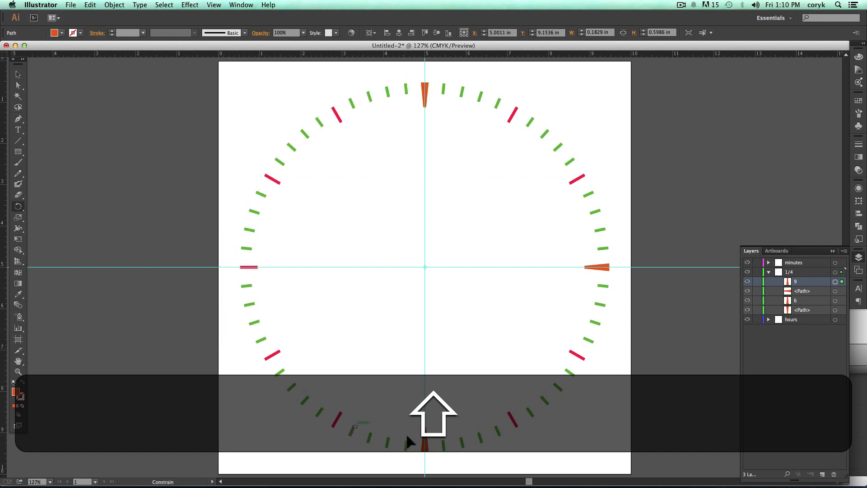
pyautogui.moveTo(259, 380)
pyautogui.mouseDown()
pyautogui.moveTo(217, 287)
pyautogui.moveTo(213, 298)
pyautogui.mouseUp()
pyautogui.press('v')
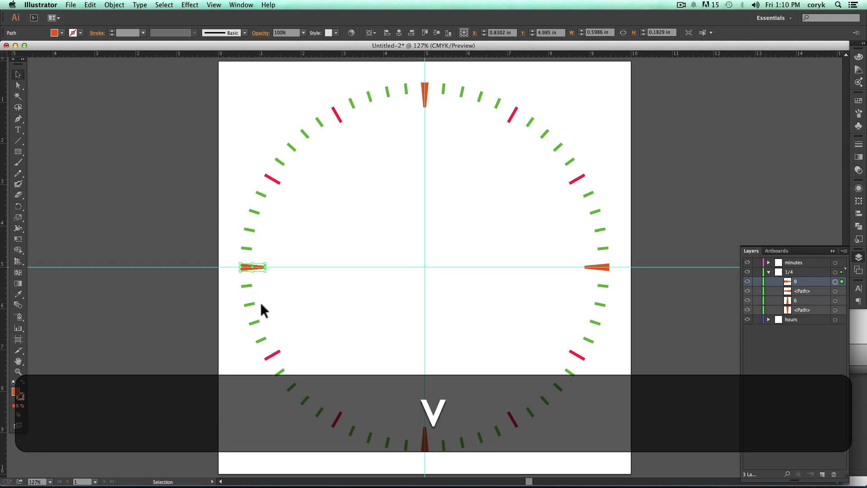
pyautogui.click(319, 309)
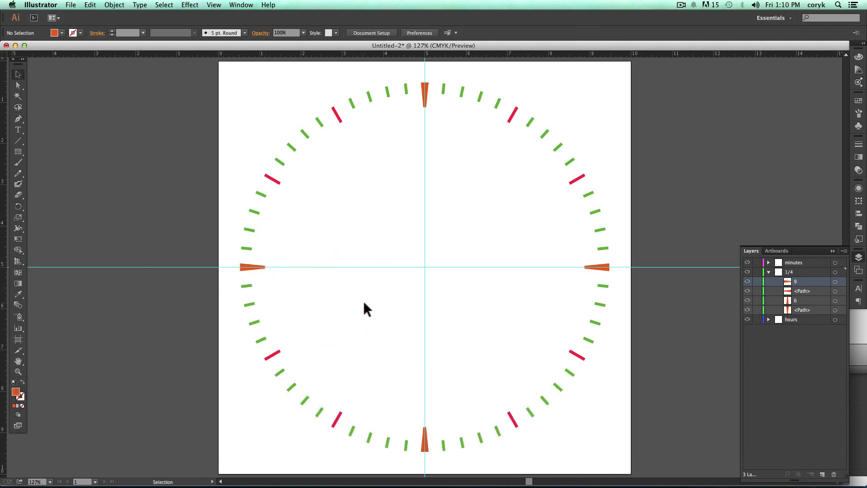
# Step: Hide the guides and move the collapsed 1/4 layer below the hours layer
pyautogui.press('super+semicolon')
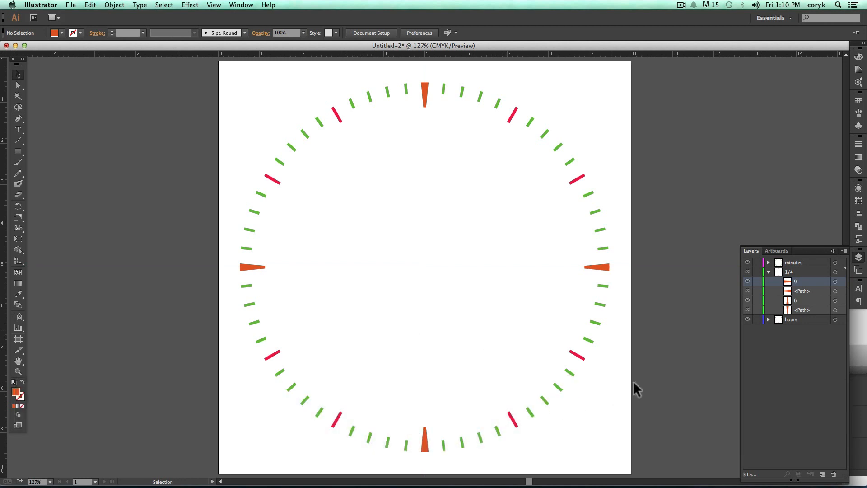
pyautogui.moveTo(796, 272)
pyautogui.mouseDown()
pyautogui.moveTo(797, 261)
pyautogui.moveTo(796, 284)
pyautogui.mouseUp()
pyautogui.click(768, 262)
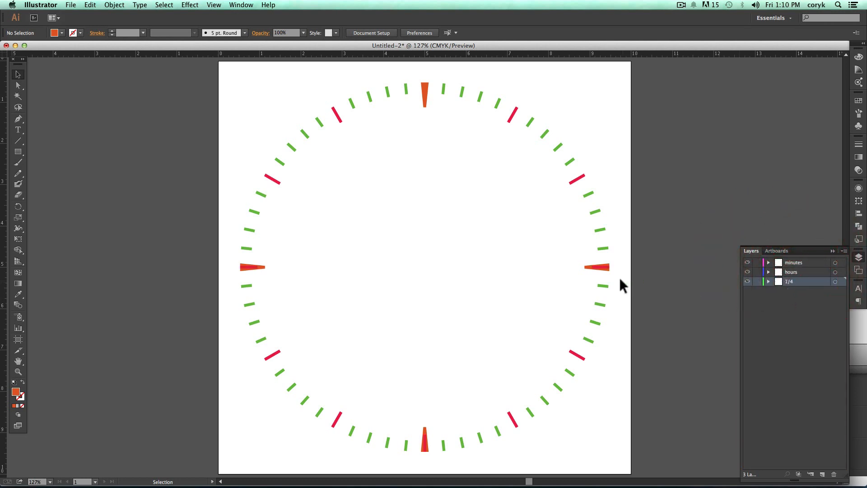
# Step: Delete the red hour marks overlapping the orange tapered marks at 3, 6 and 9 o'clock
pyautogui.click(606, 270)
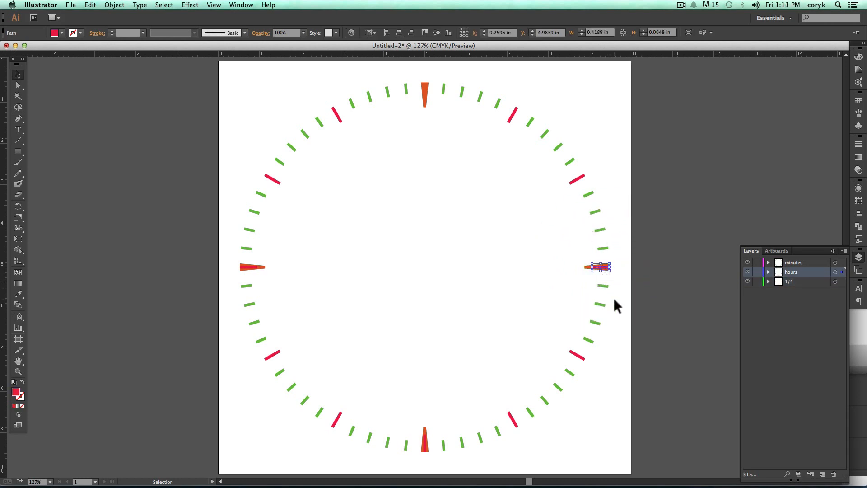
pyautogui.press('BackSpace')
pyautogui.click(425, 446)
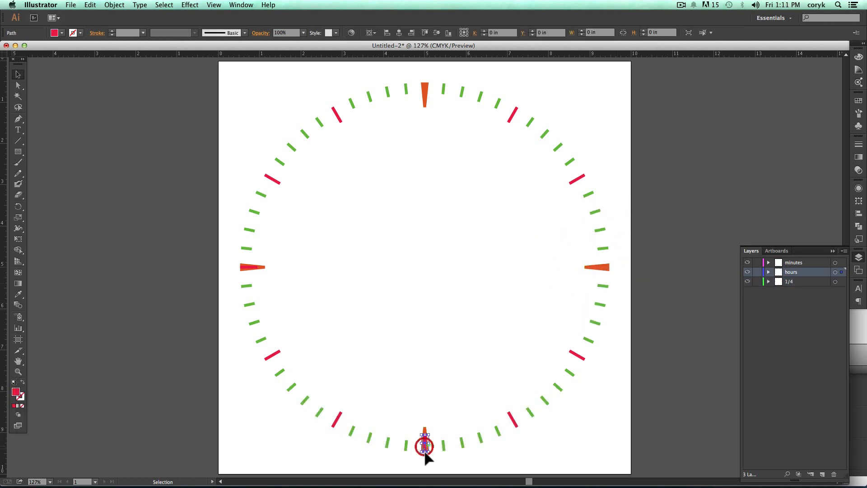
pyautogui.press('BackSpace')
pyautogui.click(255, 268)
pyautogui.press('BackSpace')
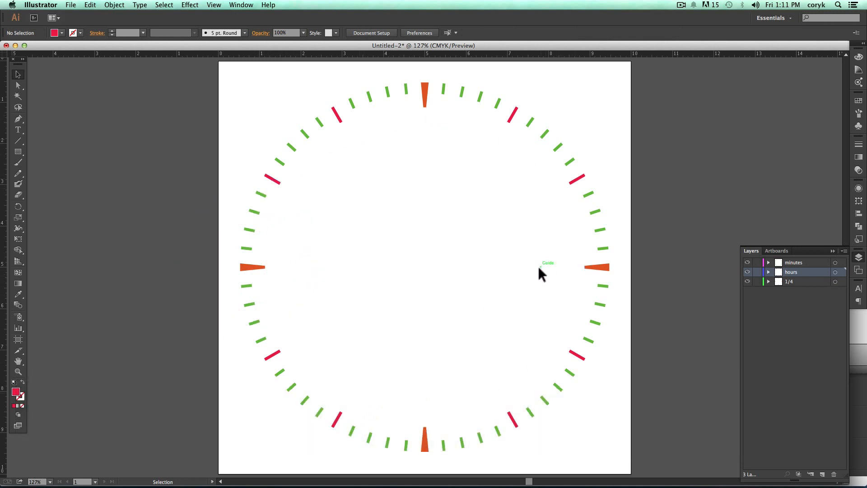
# Step: Create a new layer named face and move it below the 1/4 layer
pyautogui.click(815, 280)
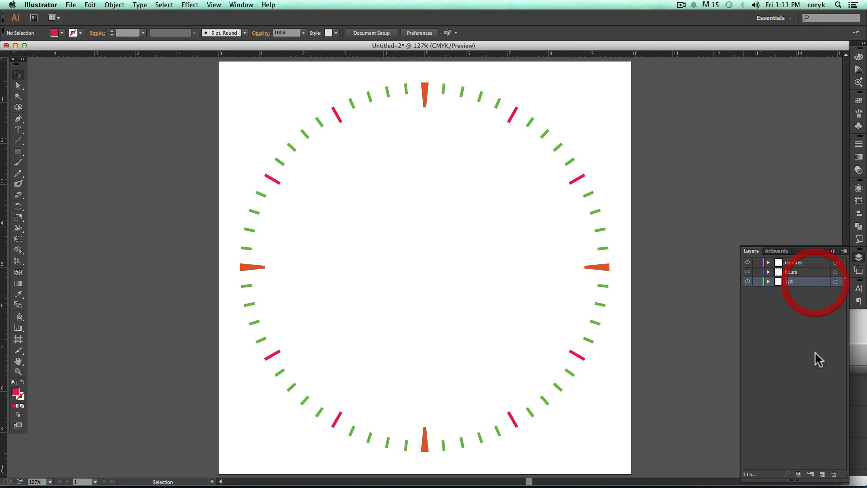
pyautogui.click(822, 474)
pyautogui.doubleClick(793, 281)
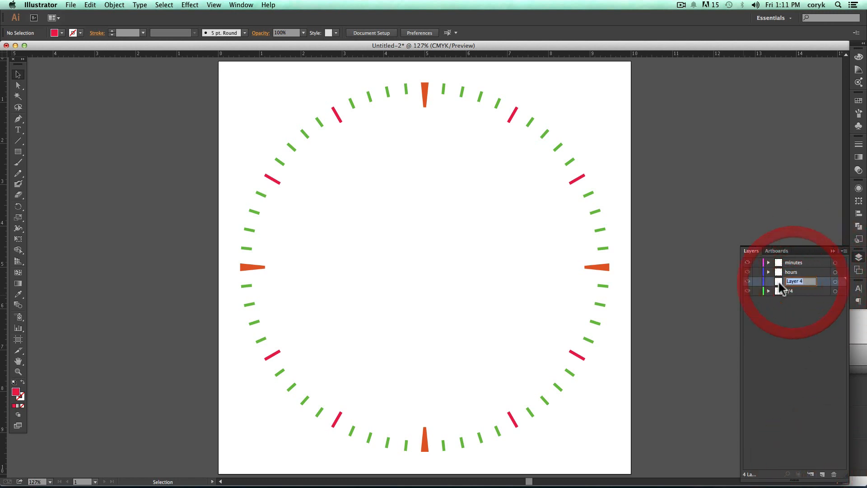
pyautogui.write('face')
pyautogui.press('Return')
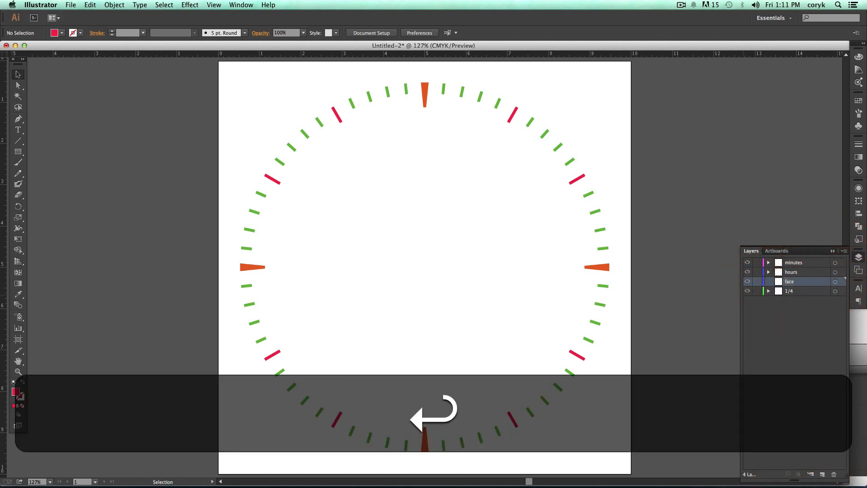
pyautogui.press('shift+super+bracketleft')
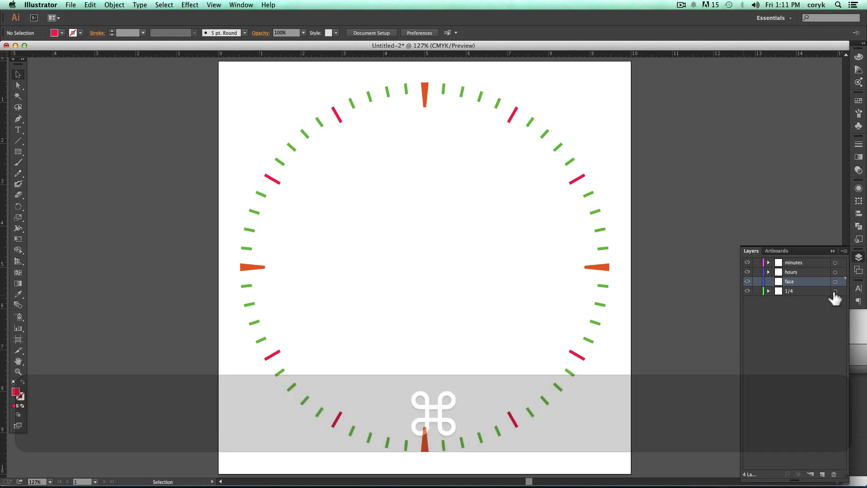
pyautogui.moveTo(816, 281); pyautogui.dragTo(806, 315)
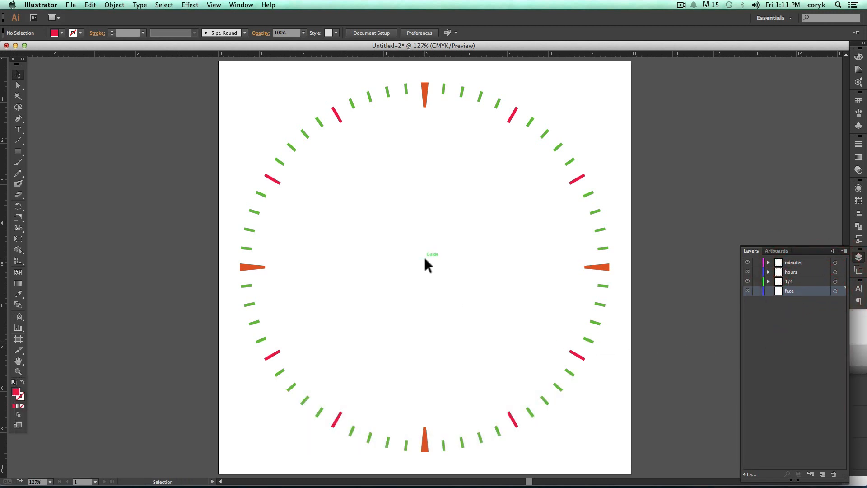
# Step: Show the guides and draw a circle about 0.41 in across, centred on their intersection, on the face layer
pyautogui.press('super+semicolon')
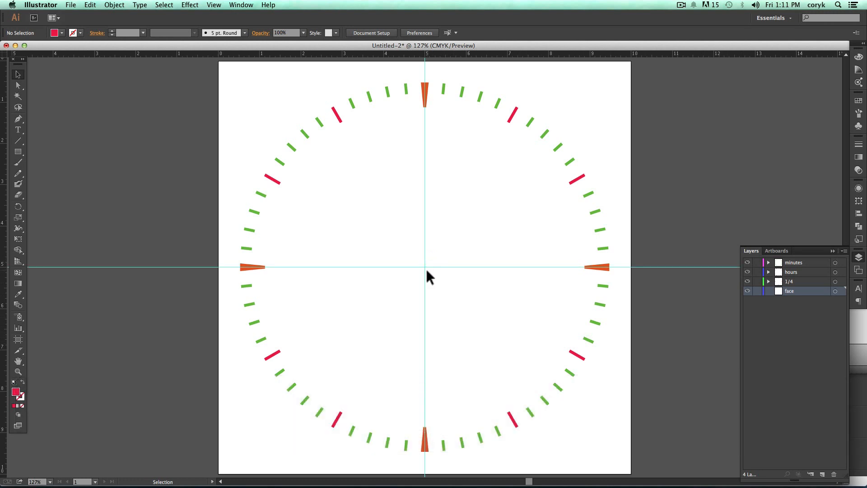
pyautogui.press('l')
pyautogui.moveTo(424, 267)
pyautogui.mouseDown()
pyautogui.moveTo(470, 312)
pyautogui.moveTo(491, 292)
pyautogui.moveTo(433, 315)
pyautogui.moveTo(489, 297)
pyautogui.moveTo(457, 312)
pyautogui.moveTo(474, 304)
pyautogui.moveTo(467, 310)
pyautogui.moveTo(433, 276)
pyautogui.mouseUp()
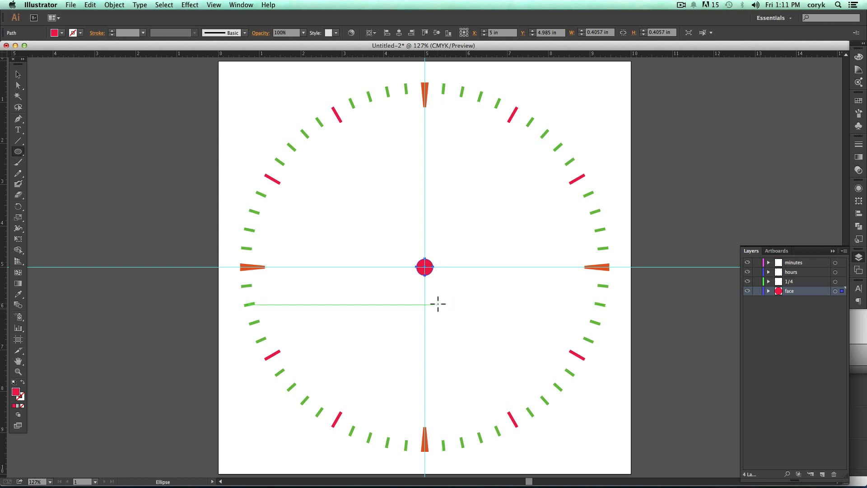
pyautogui.press('v')
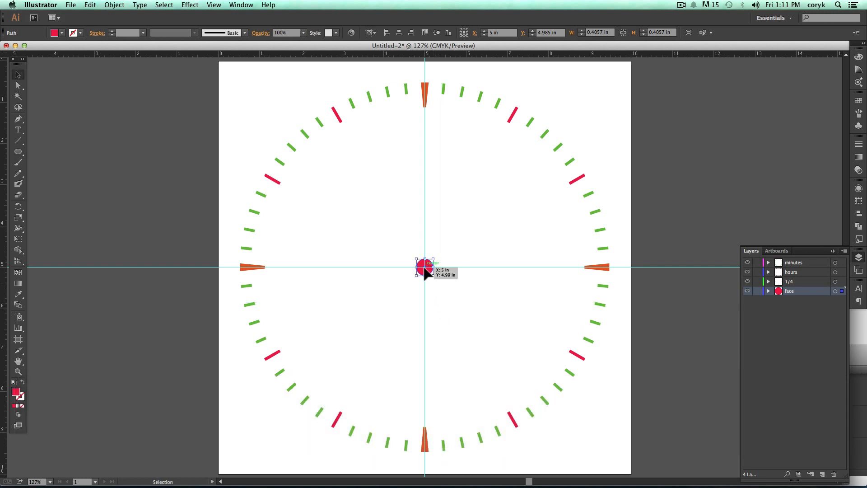
# Step: Draw a circle about 9.44 in across from the guides' intersection, enclosing all the marks, on the face layer
pyautogui.press('l')
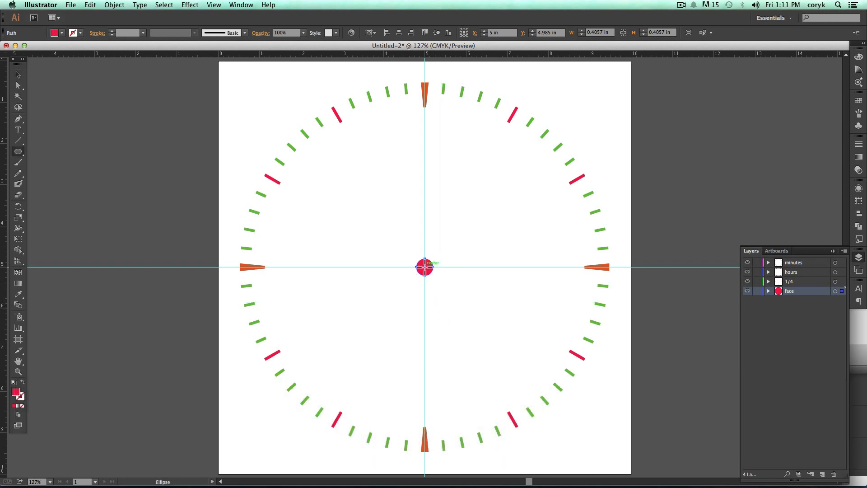
pyautogui.press('alt')
pyautogui.moveTo(425, 267); pyautogui.dragTo(620, 447)
pyautogui.press('shift')
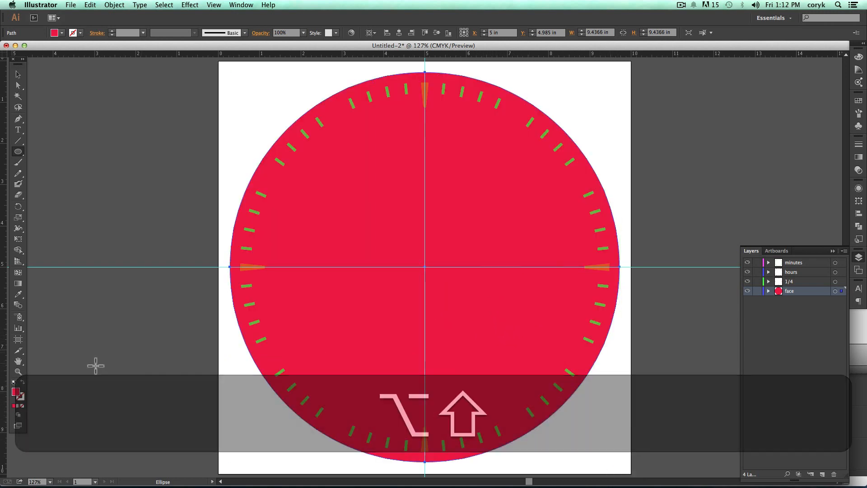
# Step: Change the large circle's fill to a light neutral gray
pyautogui.doubleClick(17, 392)
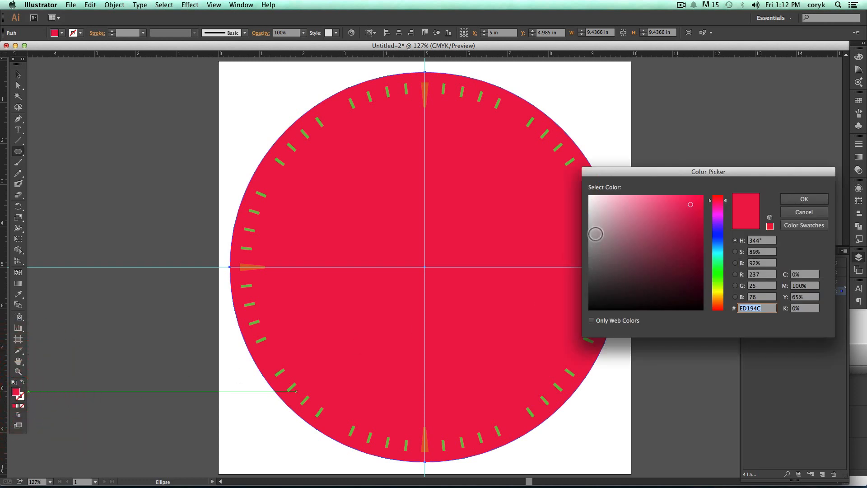
pyautogui.click(589, 225)
pyautogui.click(804, 199)
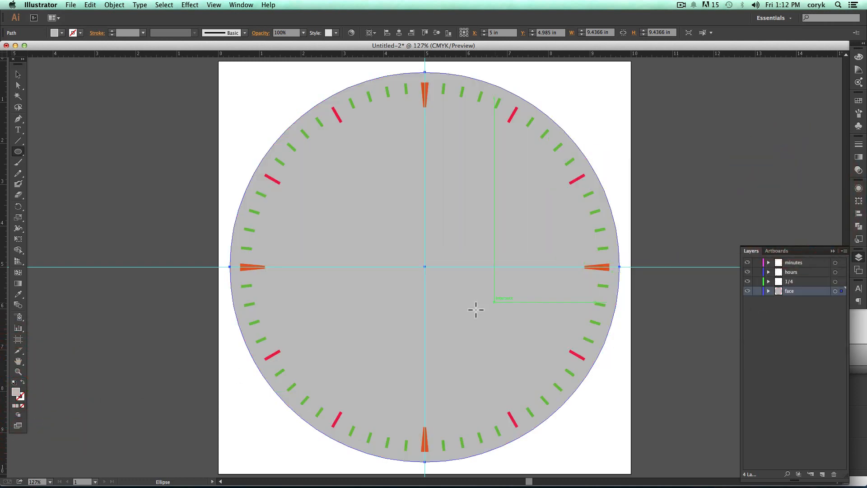
# Step: Select all marks on the 1/4, hours and minutes layers and fill them with black, 000000
pyautogui.click(835, 281)
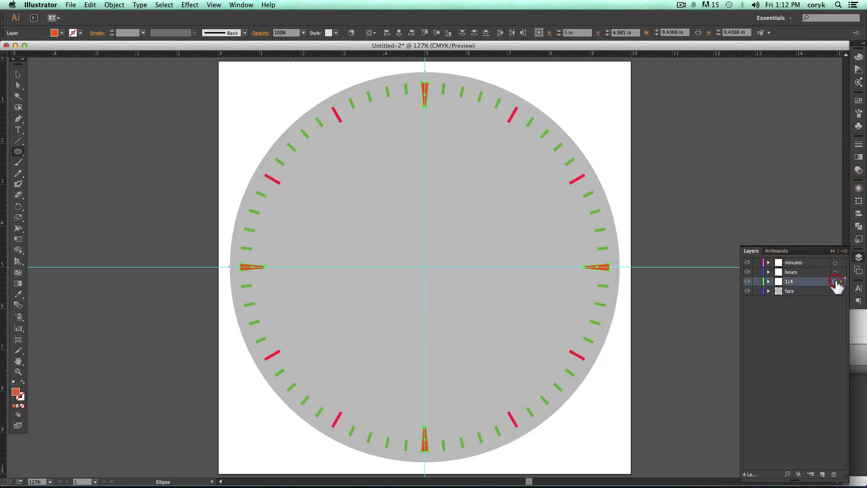
pyautogui.keyDown('shift'); pyautogui.click(835, 271); pyautogui.keyUp('shift')
pyautogui.keyDown('shift'); pyautogui.click(835, 262); pyautogui.keyUp('shift')
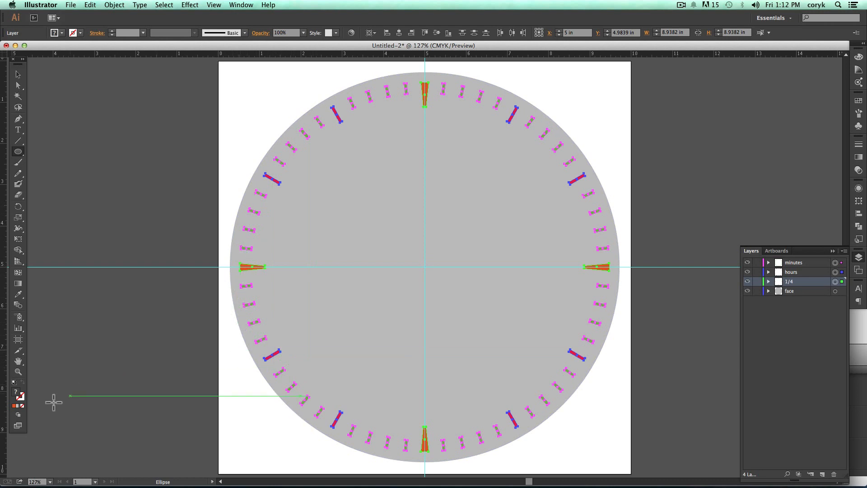
pyautogui.doubleClick(15, 396)
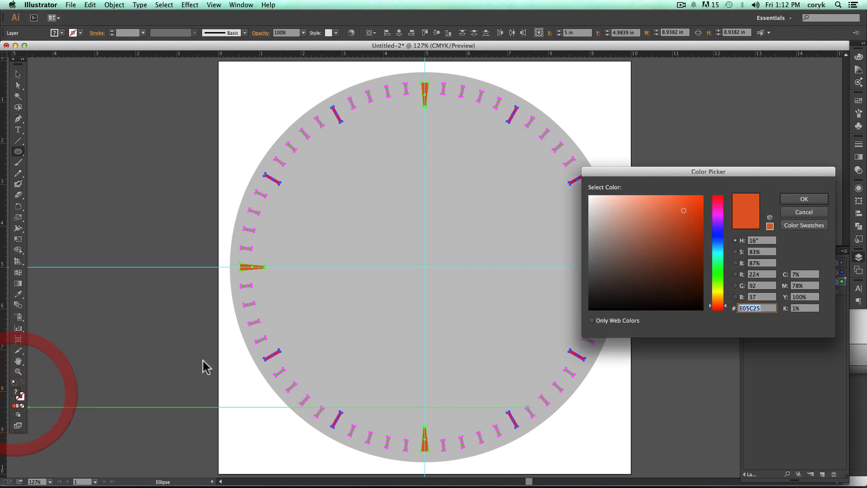
pyautogui.moveTo(609, 286); pyautogui.dragTo(588, 311)
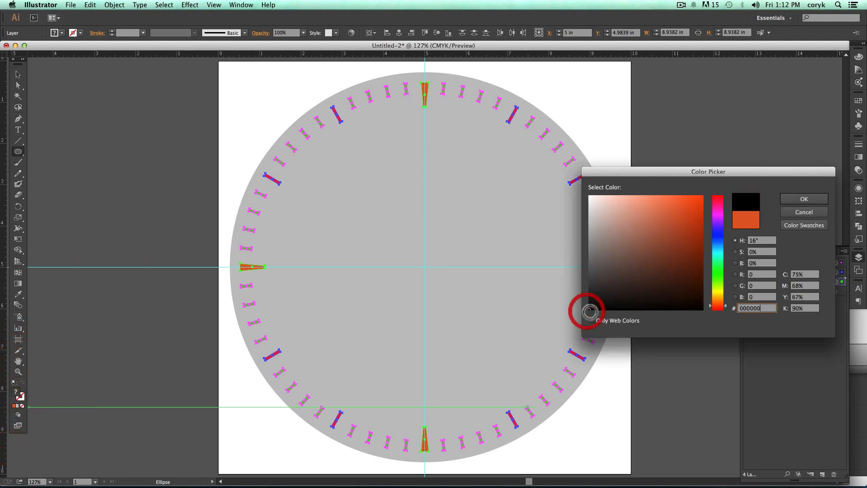
pyautogui.click(791, 199)
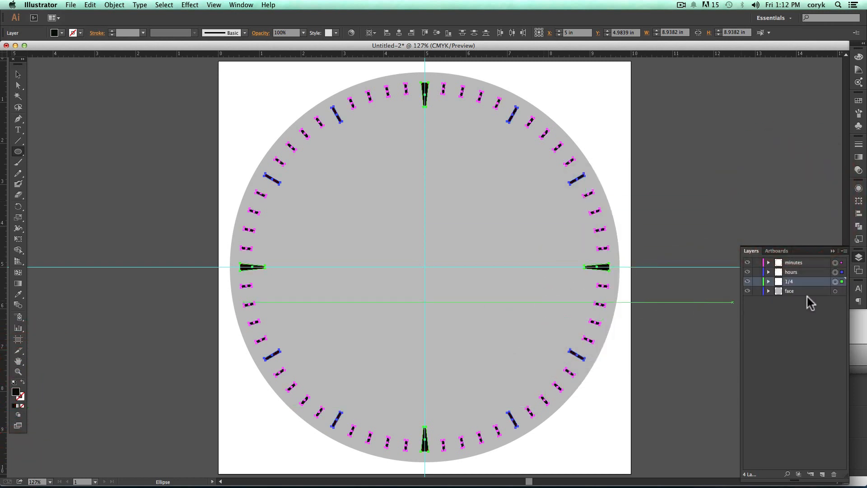
# Step: Move the small centre circle above the large circle within the face layer and fill it with black
pyautogui.click(768, 290)
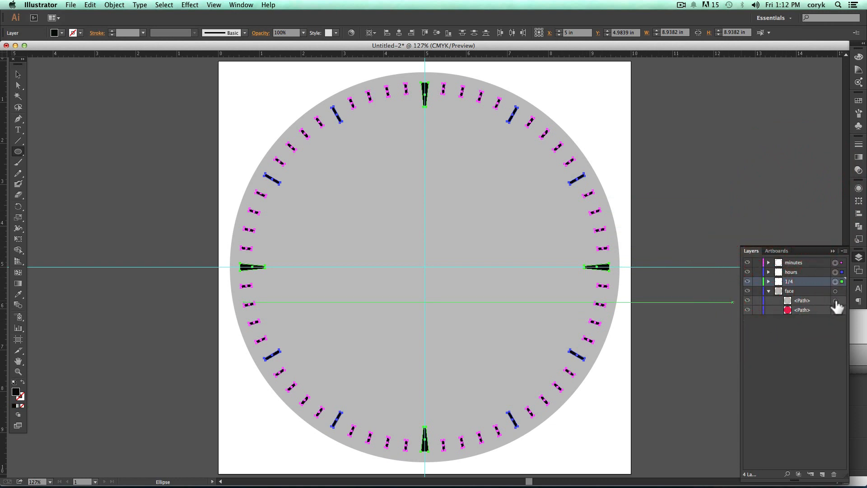
pyautogui.click(834, 309)
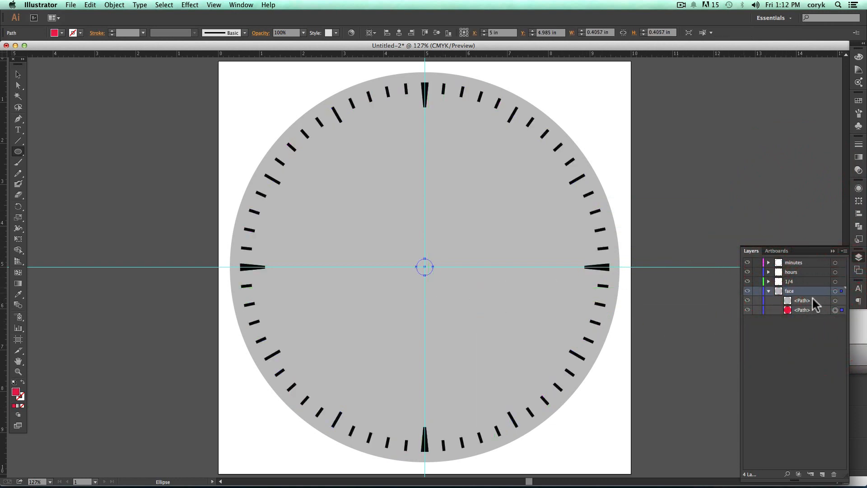
pyautogui.moveTo(814, 310); pyautogui.dragTo(811, 297)
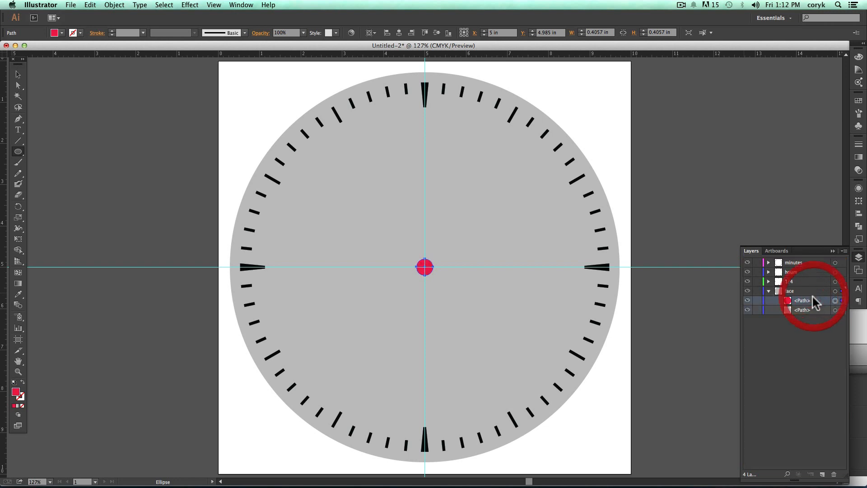
pyautogui.doubleClick(16, 392)
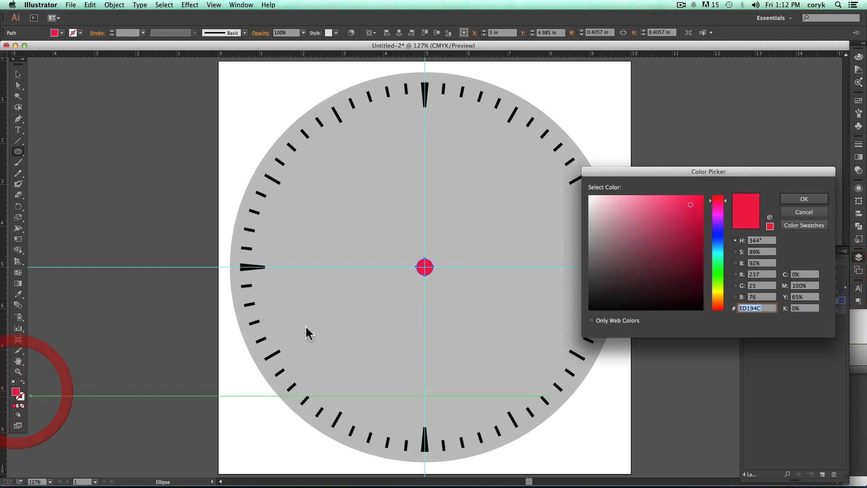
pyautogui.moveTo(597, 300); pyautogui.dragTo(586, 311)
# Step: Create a new layer named "big hand" and place it above all other layers
pyautogui.click(822, 474)
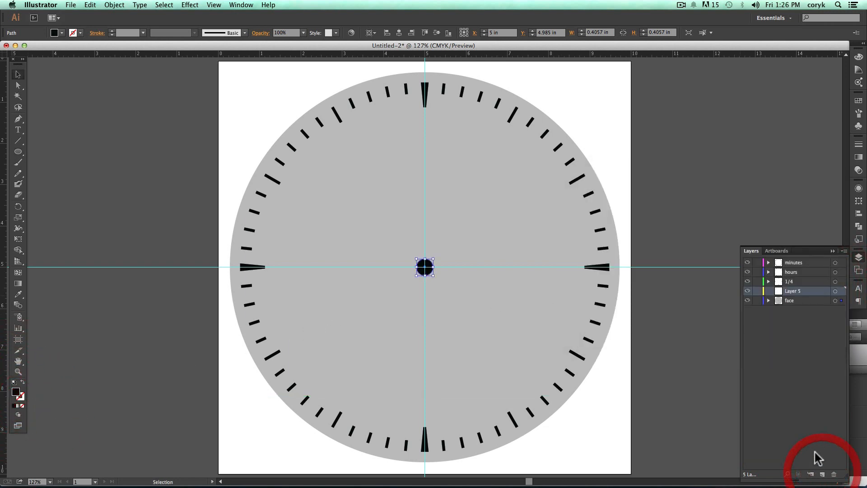
pyautogui.doubleClick(792, 290)
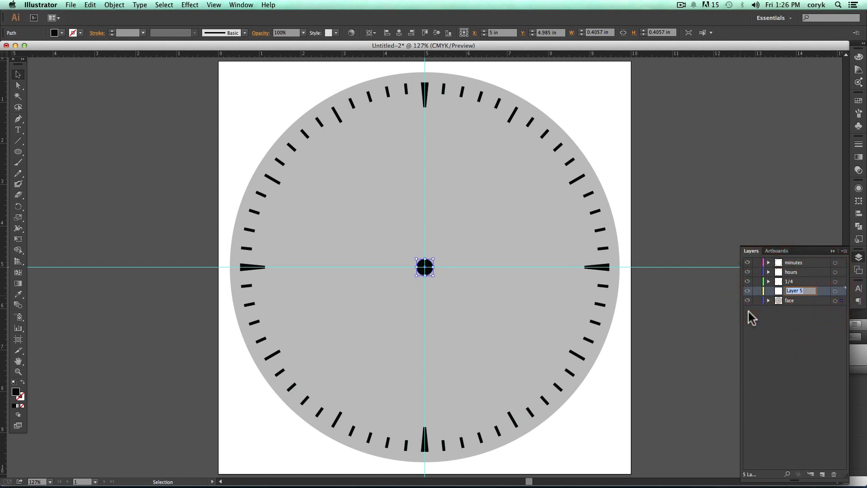
pyautogui.write('big')
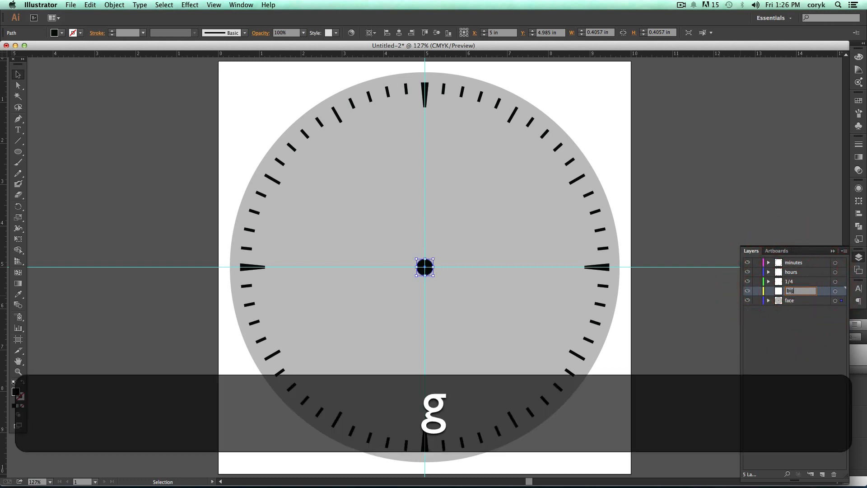
pyautogui.write(' hand')
pyautogui.press('Return')
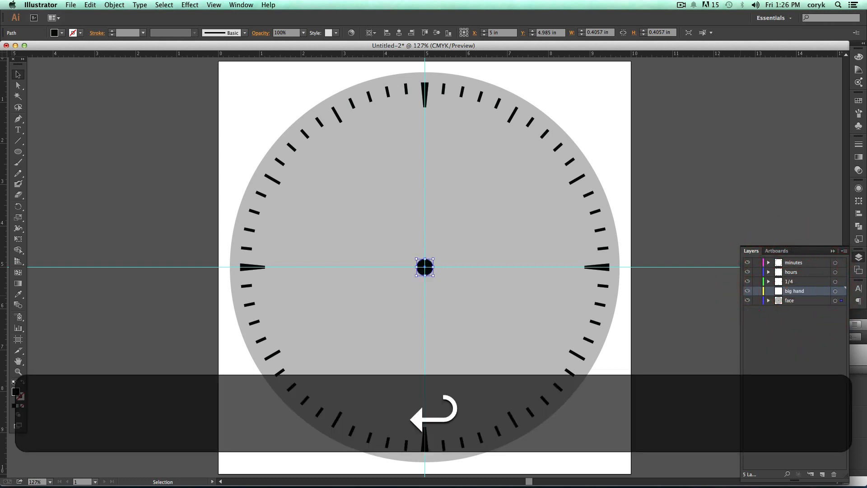
pyautogui.moveTo(811, 291); pyautogui.dragTo(812, 255)
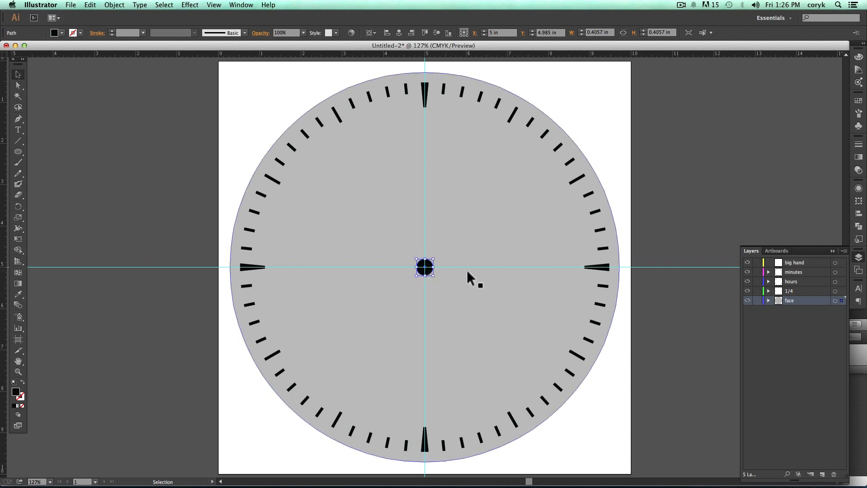
# Step: Send the small centre circle to the big hand layer and hide it there
pyautogui.click(798, 261)
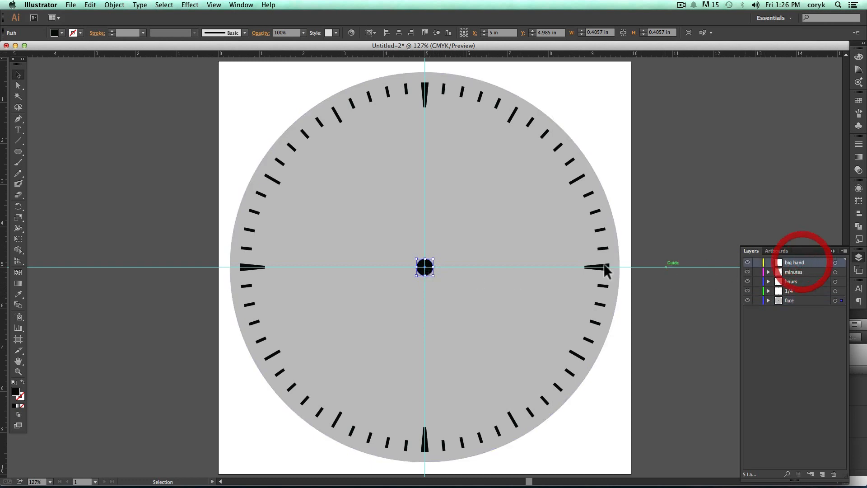
pyautogui.rightClick(428, 269)
pyautogui.moveTo(454, 393)
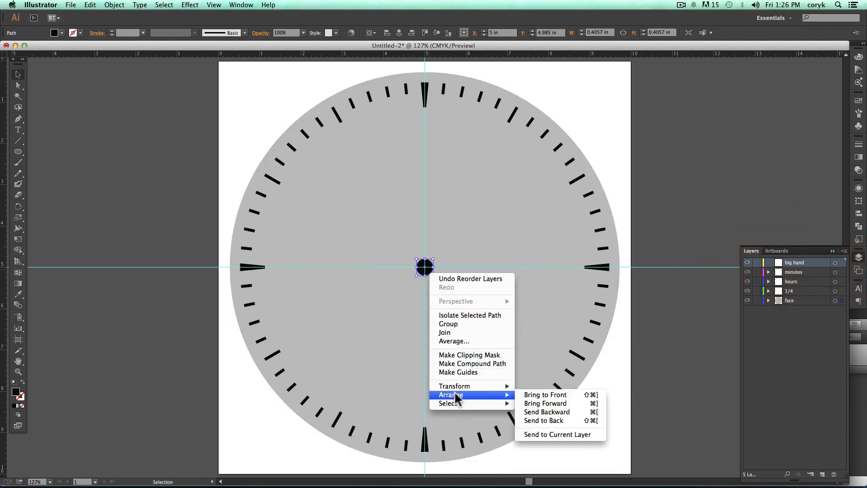
pyautogui.click(553, 435)
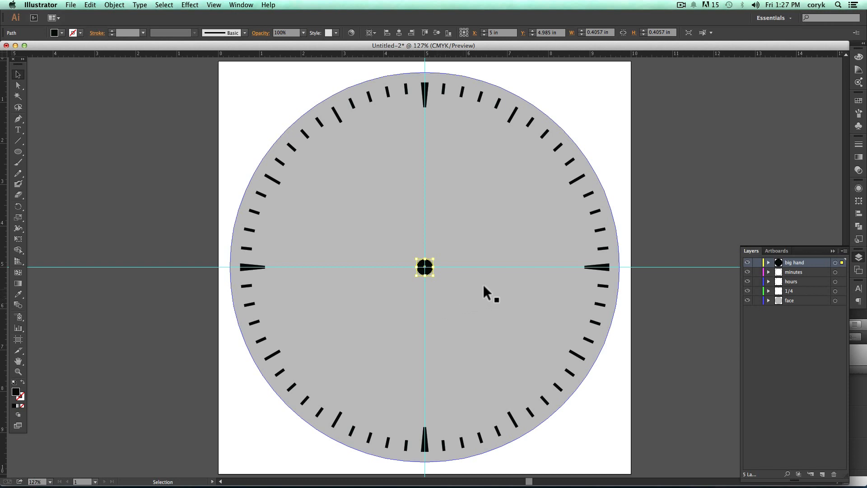
pyautogui.click(768, 262)
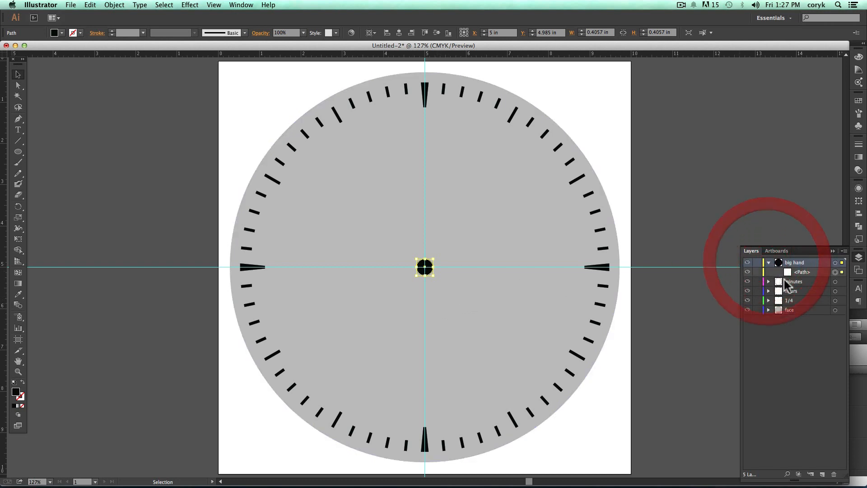
pyautogui.click(748, 272)
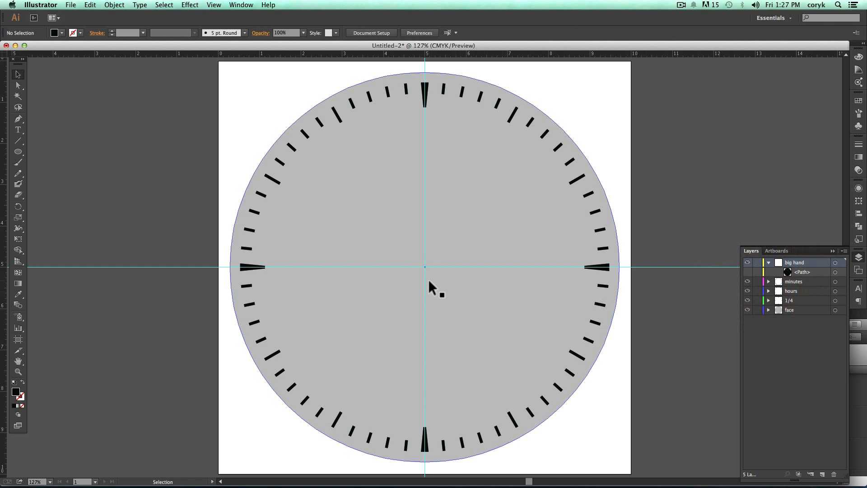
# Step: Draw a vertical line about 3.51 in long upward from the face's centre, with black stroke and no fill, and hide the guides
pyautogui.press('p')
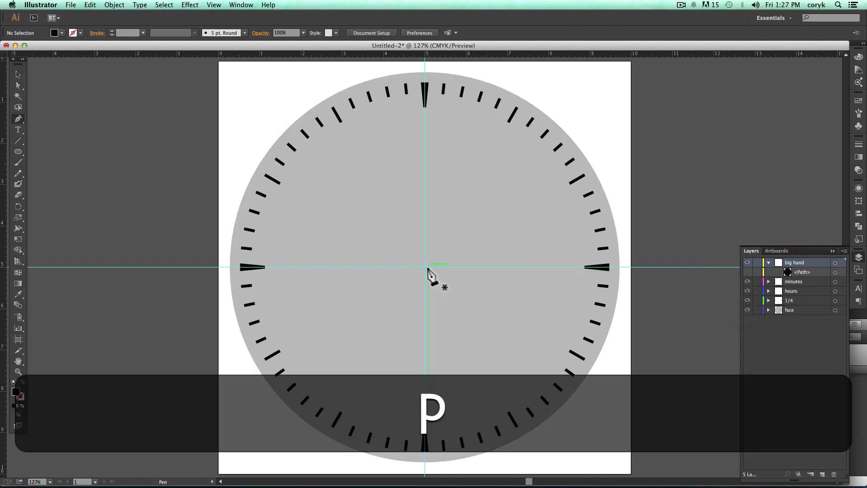
pyautogui.click(425, 267)
pyautogui.press('shift')
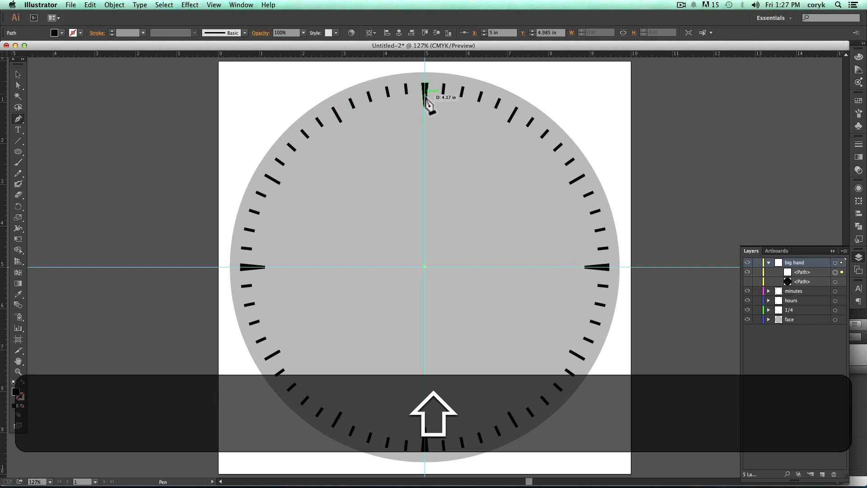
pyautogui.keyDown('shift'); pyautogui.click(425, 122); pyautogui.keyUp('shift')
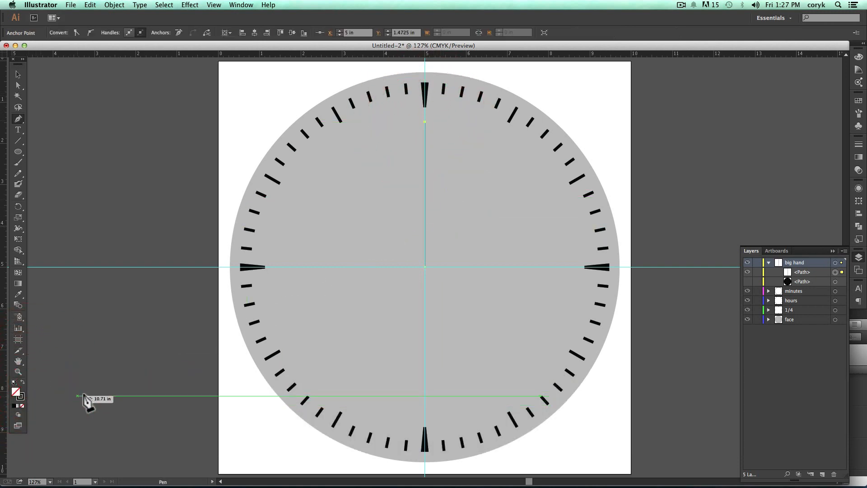
pyautogui.press('shift+super')
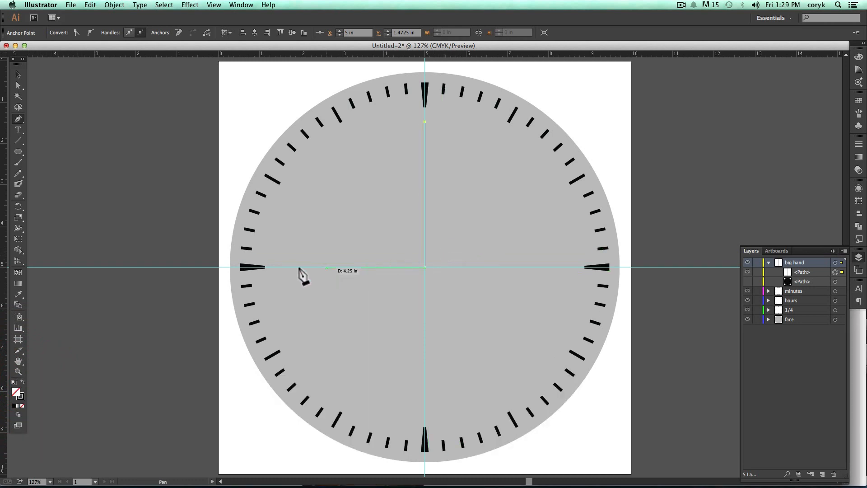
pyautogui.press('super')
pyautogui.press('super+semicolon')
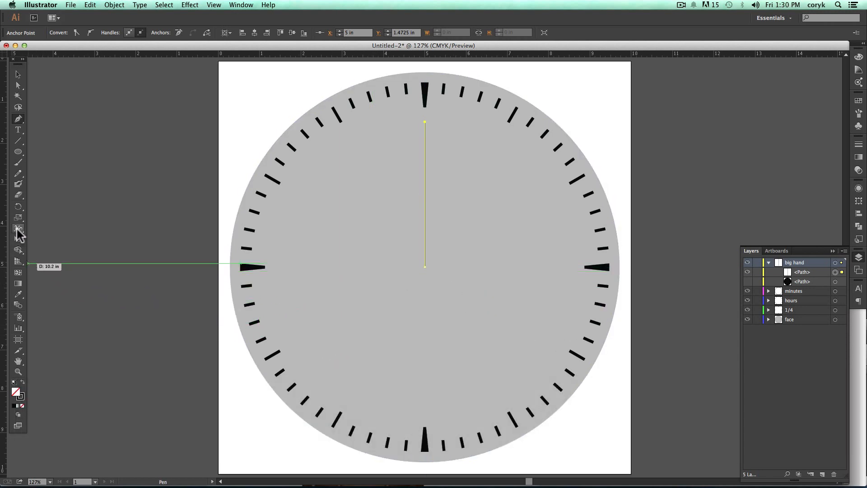
# Step: Shape the line into a clock hand with the Width tool, about 0.3 in wide near its middle and narrowed above and below
pyautogui.moveTo(19, 229); pyautogui.dragTo(63, 229)
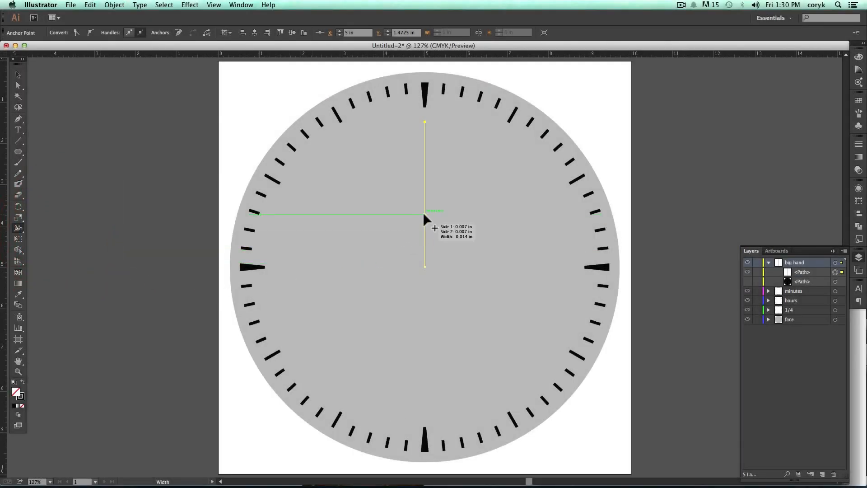
pyautogui.moveTo(424, 211); pyautogui.dragTo(429, 211)
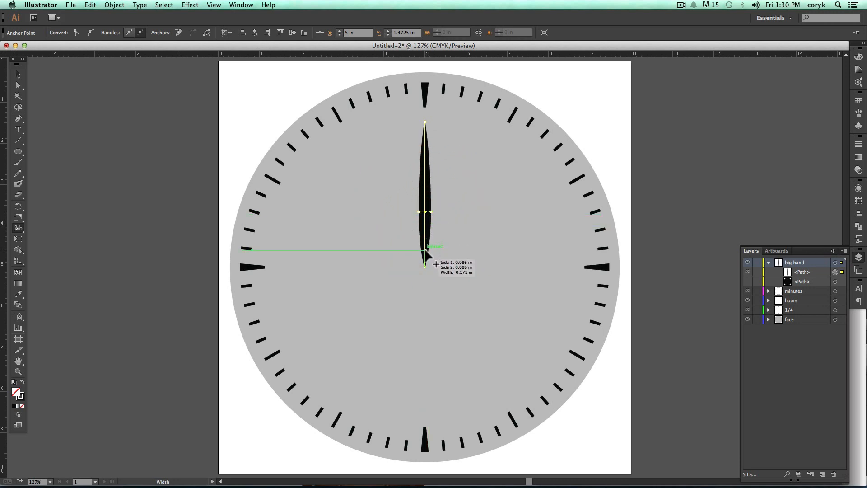
pyautogui.moveTo(422, 250); pyautogui.dragTo(422, 246)
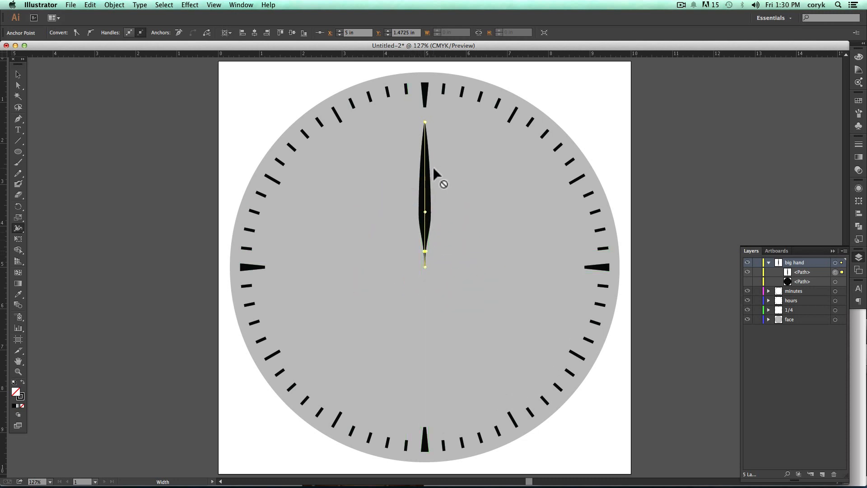
pyautogui.moveTo(427, 180); pyautogui.dragTo(426, 185)
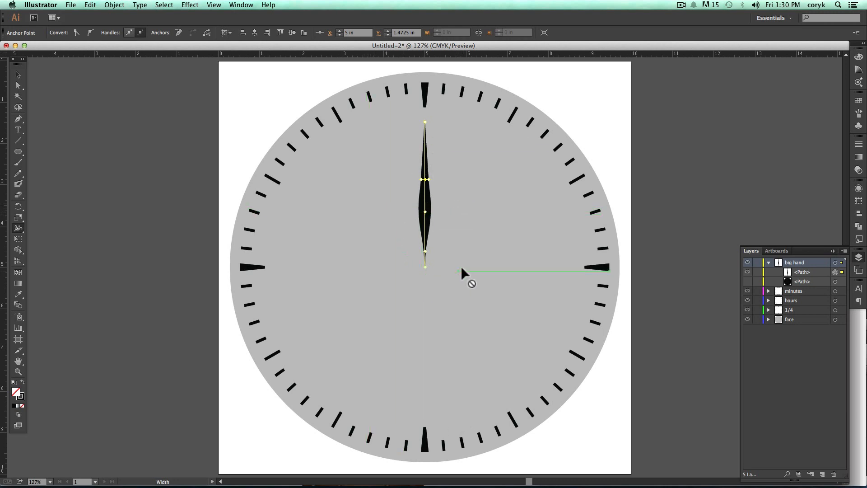
# Step: Duplicate the hand straight across to outside the artboard, and expand the appearance of the original at the face's centre
pyautogui.press('v')
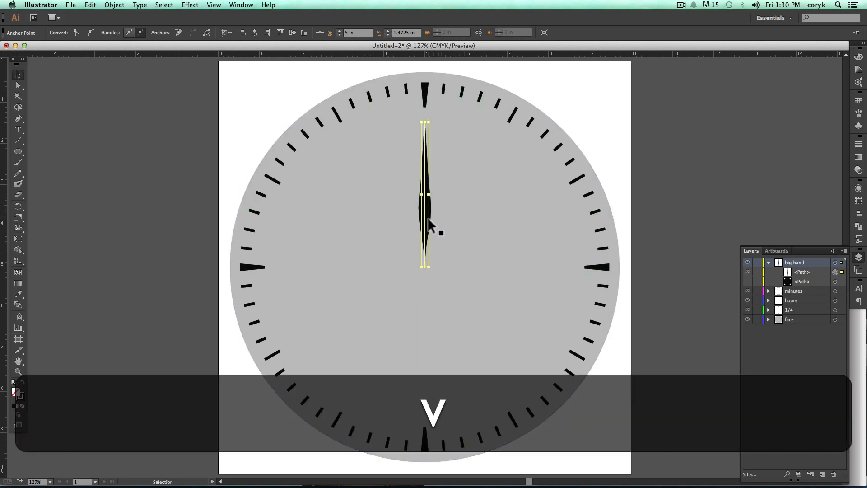
pyautogui.moveTo(428, 219); pyautogui.dragTo(162, 220)
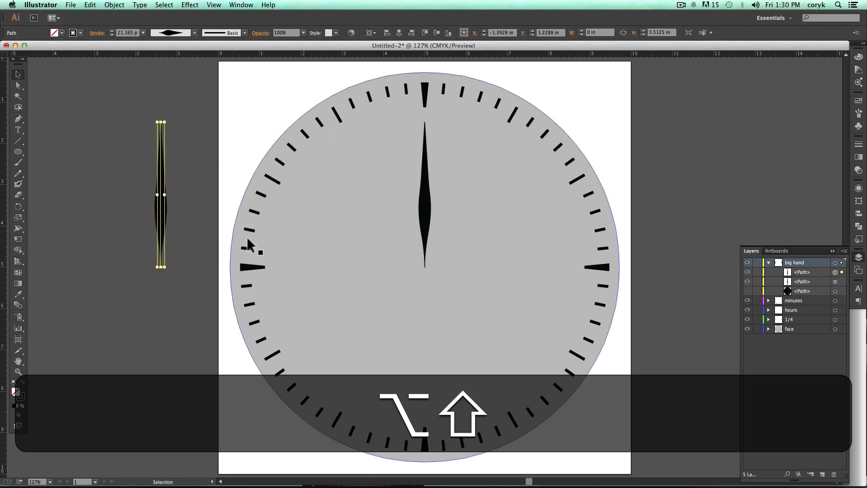
pyautogui.click(425, 210)
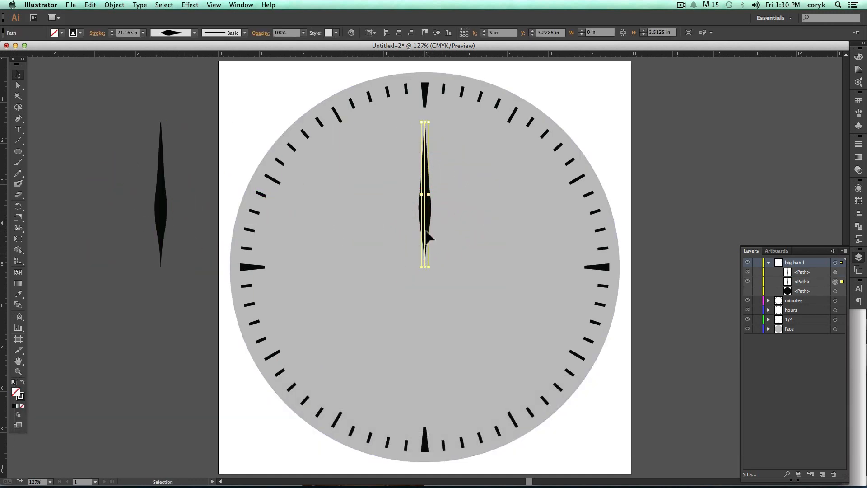
pyautogui.click(116, 6)
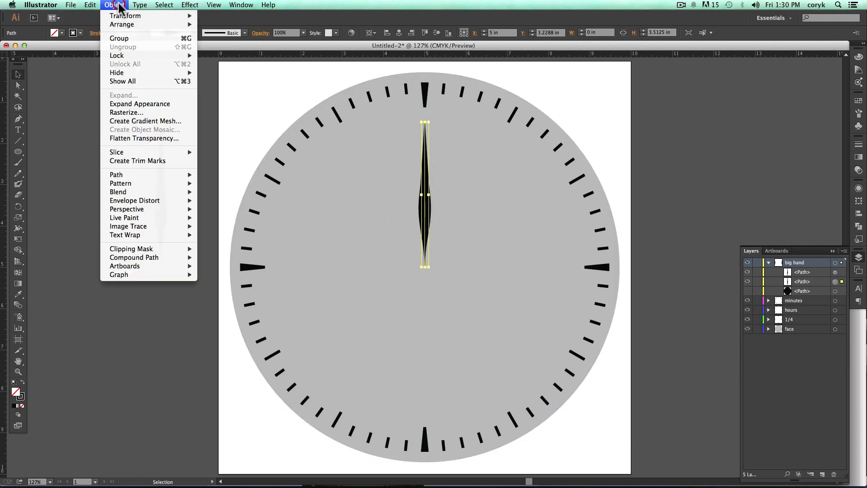
pyautogui.click(129, 102)
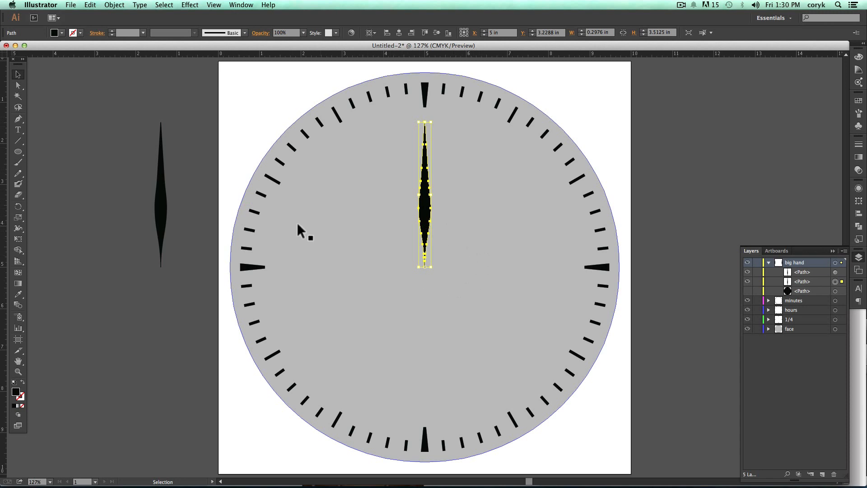
# Step: Move the unexpanded copy beside the expanded hand and show the artwork in Outline mode to compare their paths
pyautogui.moveTo(158, 214); pyautogui.dragTo(393, 213)
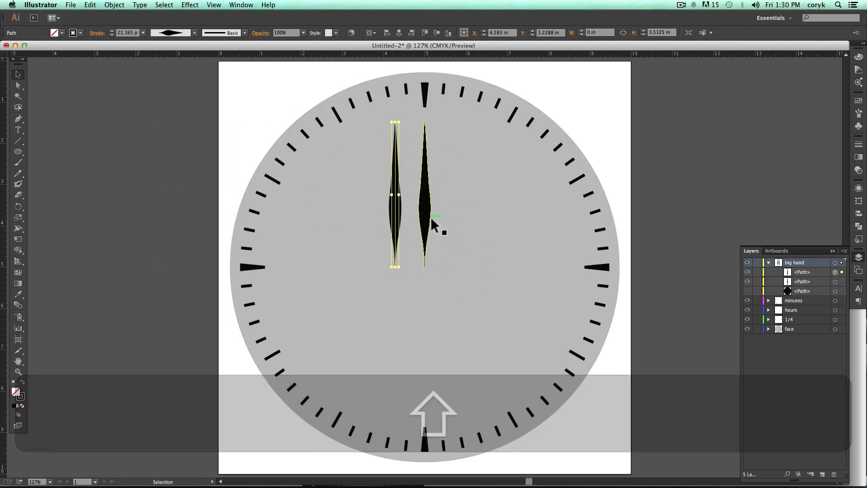
pyautogui.keyDown('shift'); pyautogui.click(428, 221); pyautogui.keyUp('shift')
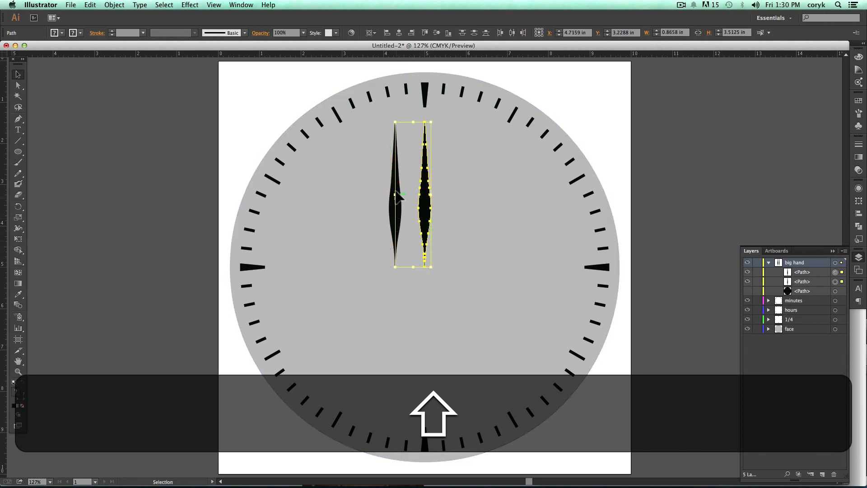
pyautogui.click(375, 220)
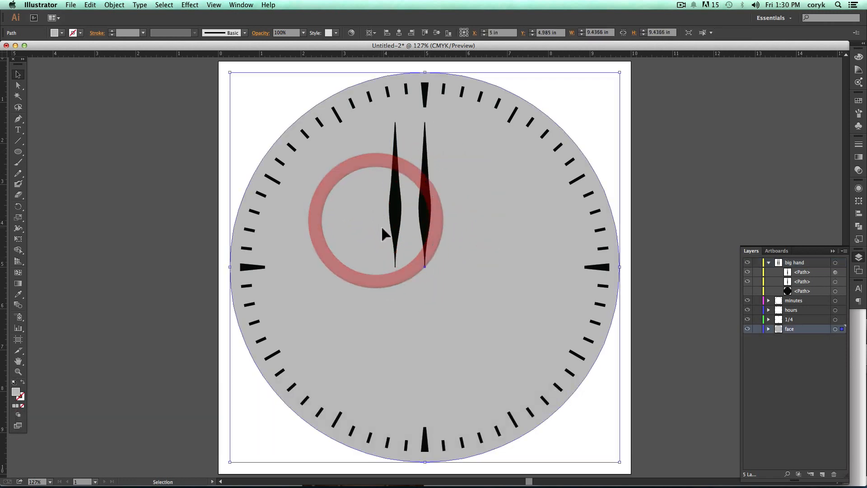
pyautogui.press('super+y')
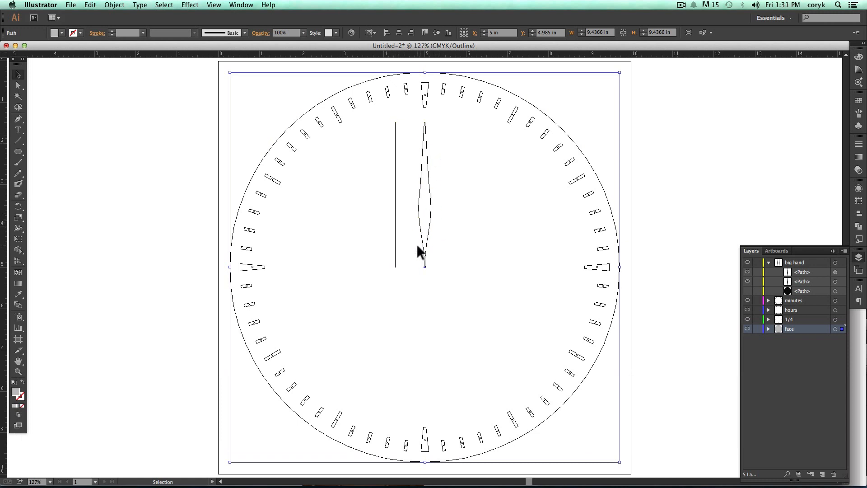
# Step: Undo the last move of the spare hand line and return the artwork from Outline to Preview mode
pyautogui.press('super+z')
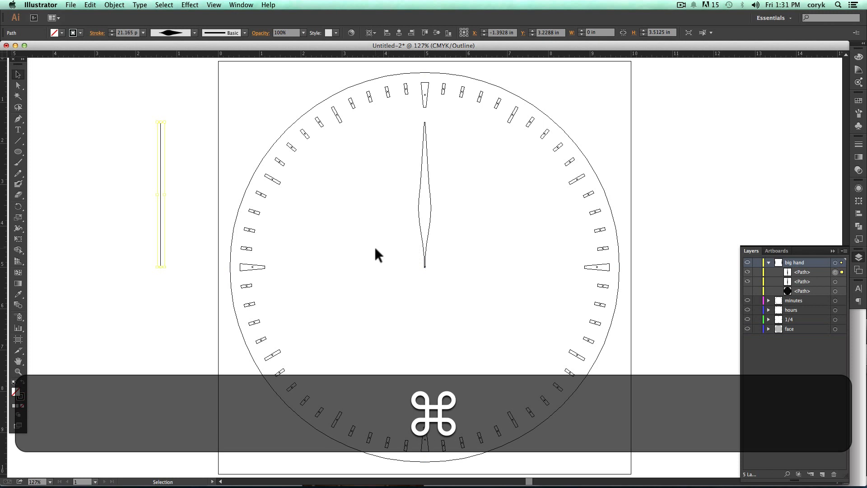
pyautogui.press('super+y')
pyautogui.click(424, 203)
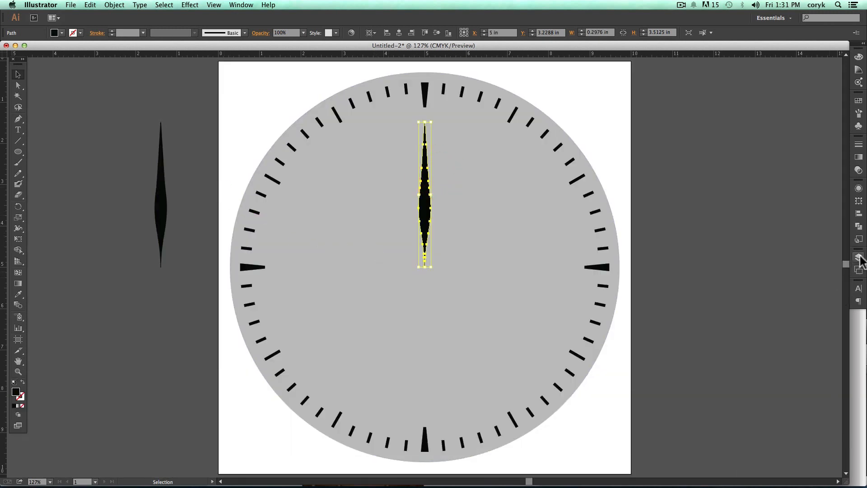
# Step: Show the hidden centre circle in the big hand layer and lower the hand about 0.12 in to overlap it
pyautogui.click(859, 258)
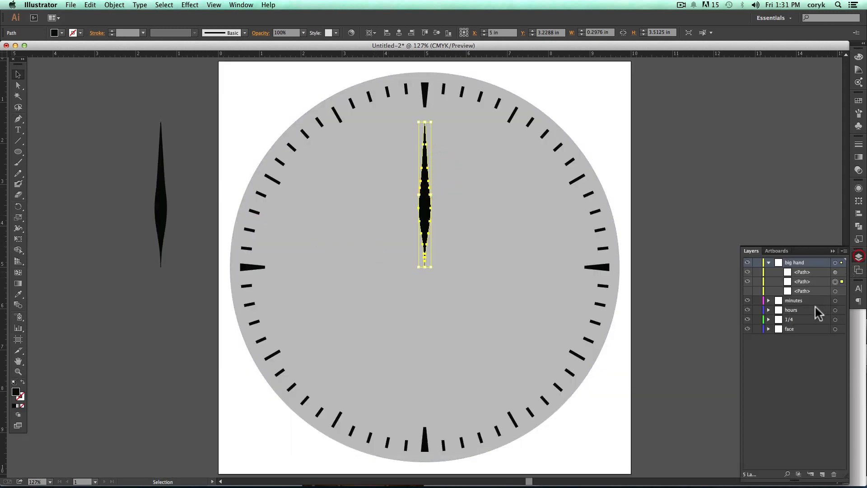
pyautogui.click(746, 291)
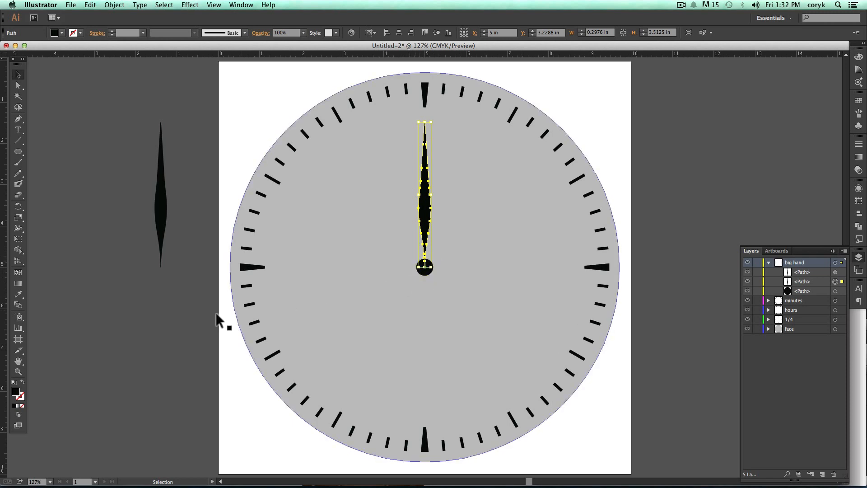
pyautogui.click(179, 325)
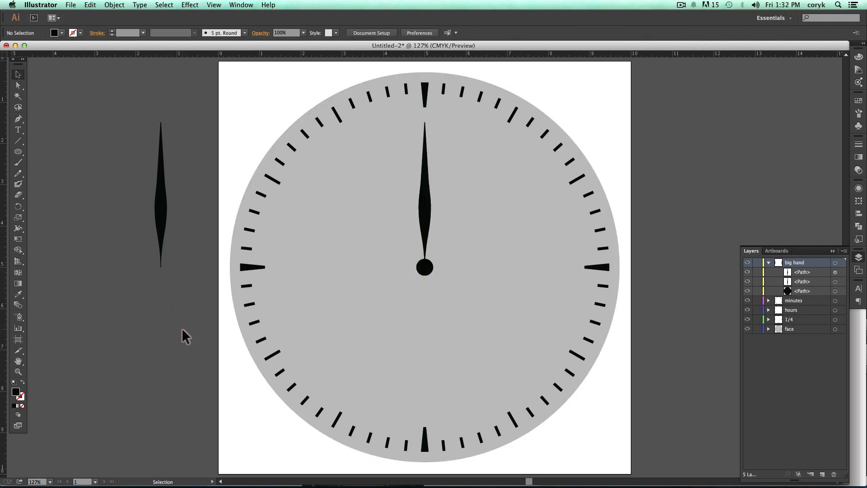
pyautogui.moveTo(426, 207); pyautogui.dragTo(427, 213)
pyautogui.click(188, 306)
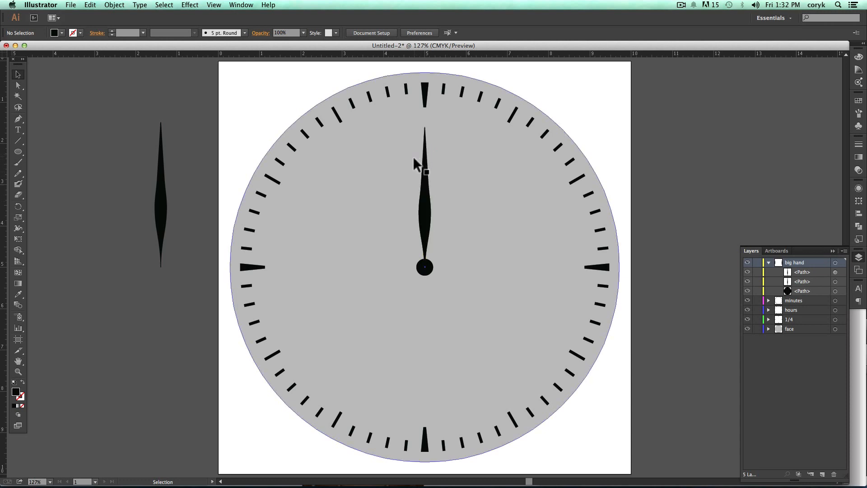
# Step: Check the Baume & Mercier watch reference in Chrome and, back in Illustrator, draw a circle about 0.68 in wide centred on the hand's upper part
pyautogui.press('super+Tab')
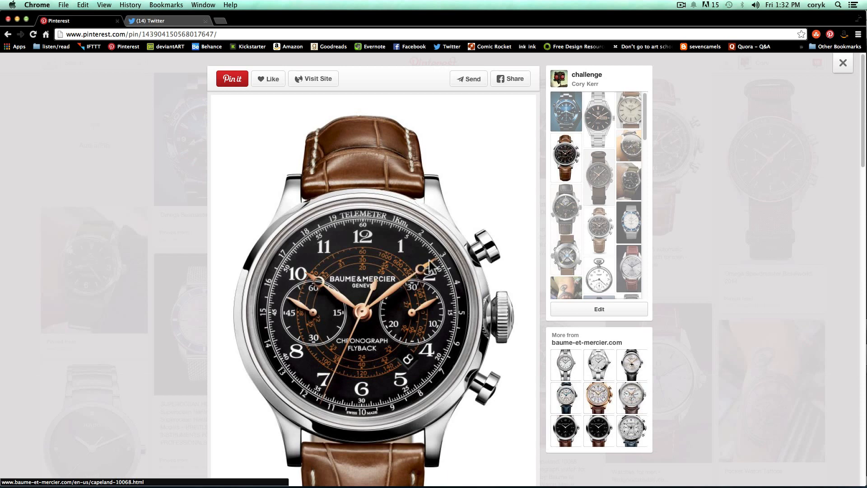
pyautogui.press('super+Tab')
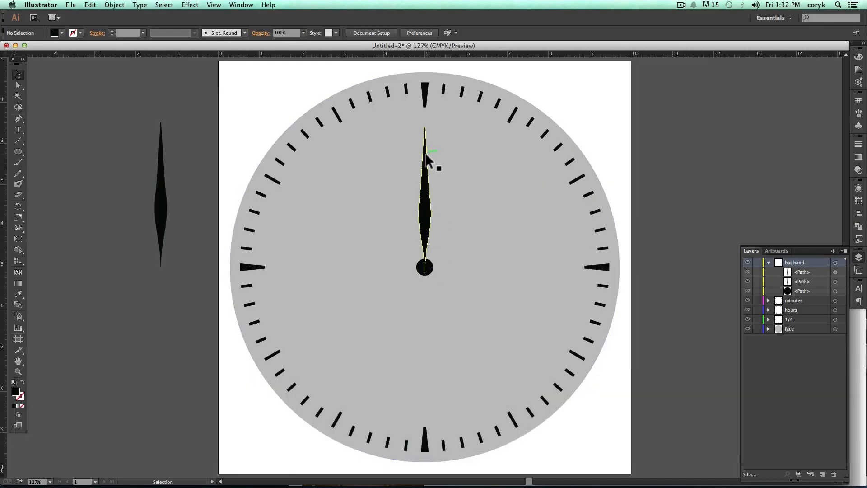
pyautogui.press('l')
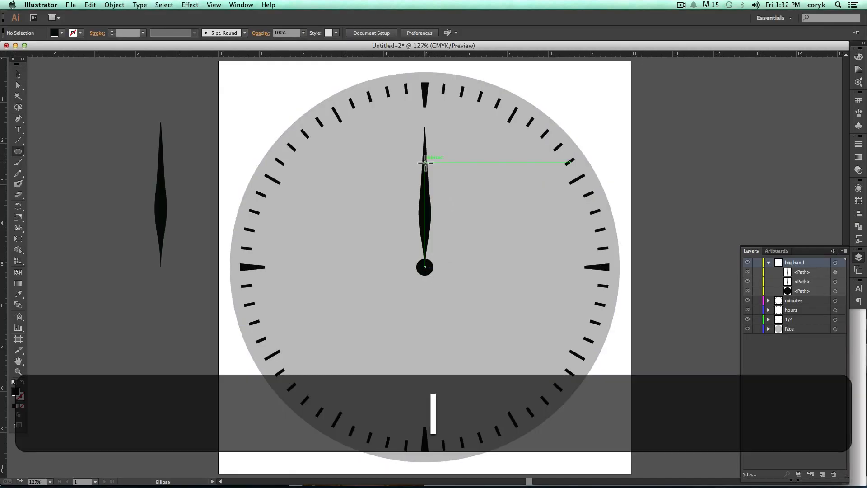
pyautogui.moveTo(425, 162); pyautogui.dragTo(439, 176)
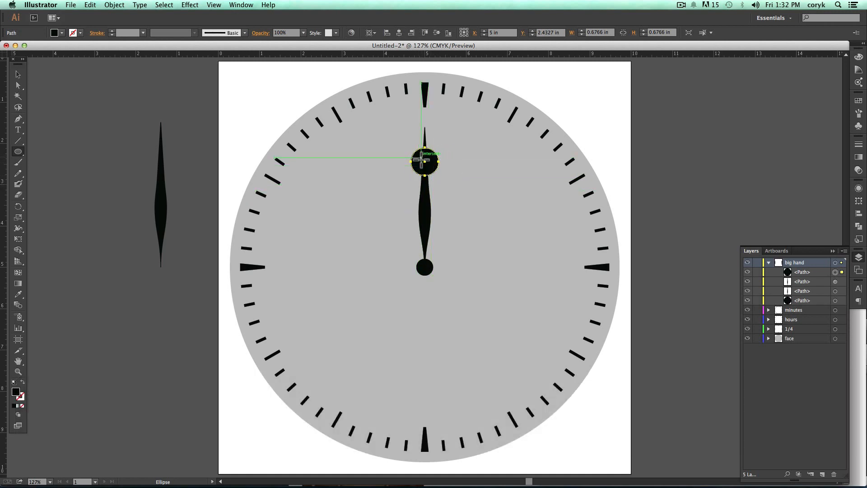
# Step: Copy the circle, paste it in front and scale the copy about its centre to about 0.45 in
pyautogui.press('v')
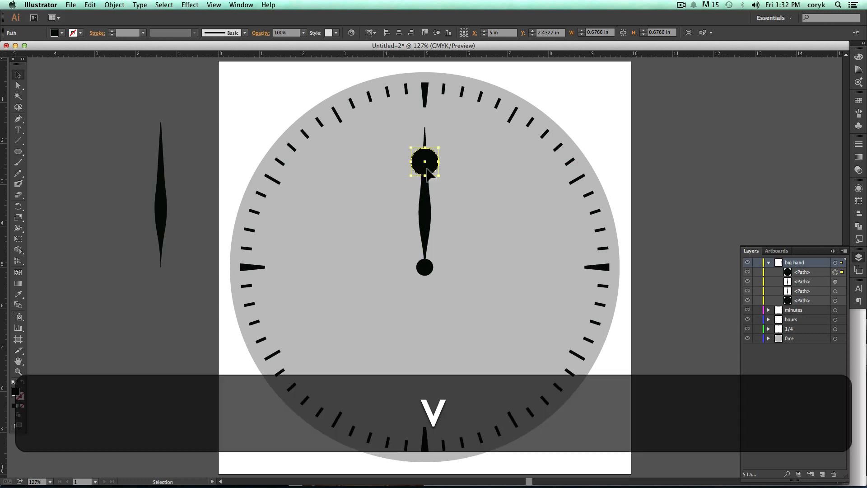
pyautogui.press('super')
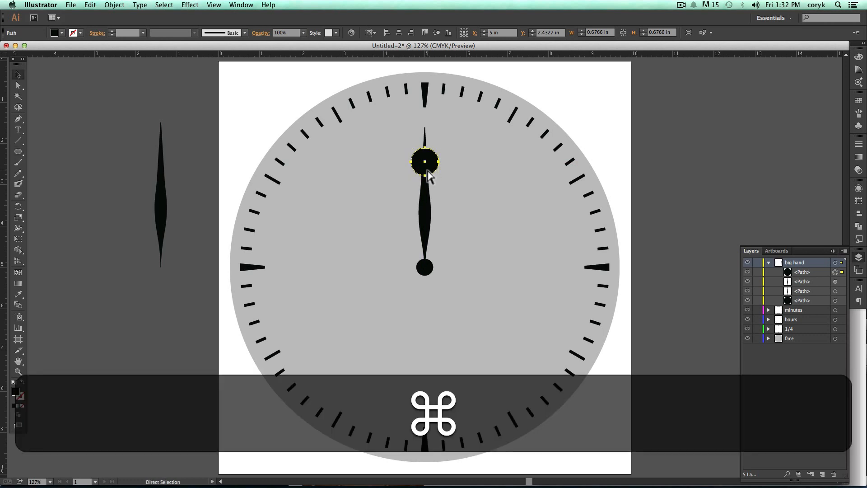
pyautogui.press('super+c')
pyautogui.press('super+f')
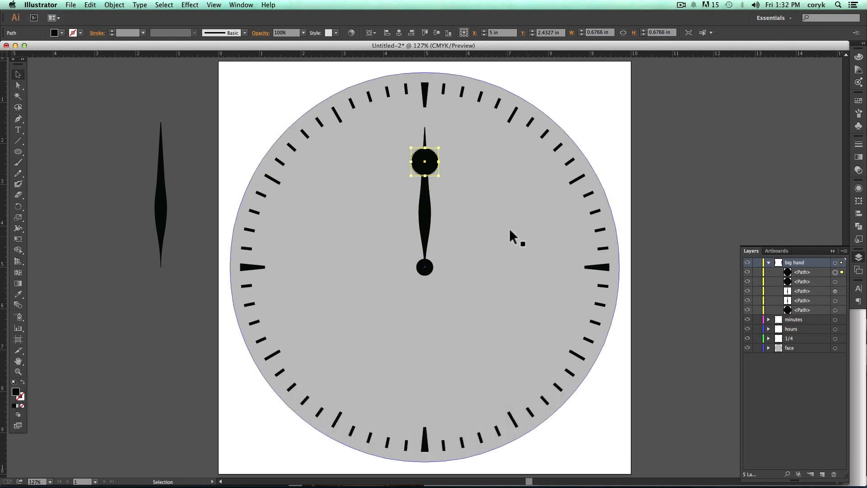
pyautogui.moveTo(440, 178); pyautogui.dragTo(435, 174)
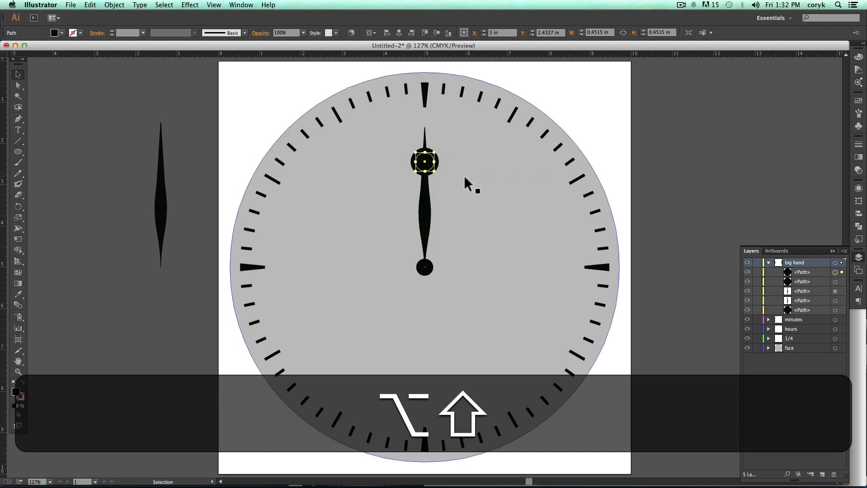
# Step: Fill the larger circle green, the clock hand red and the smaller inner circle blue
pyautogui.click(438, 164)
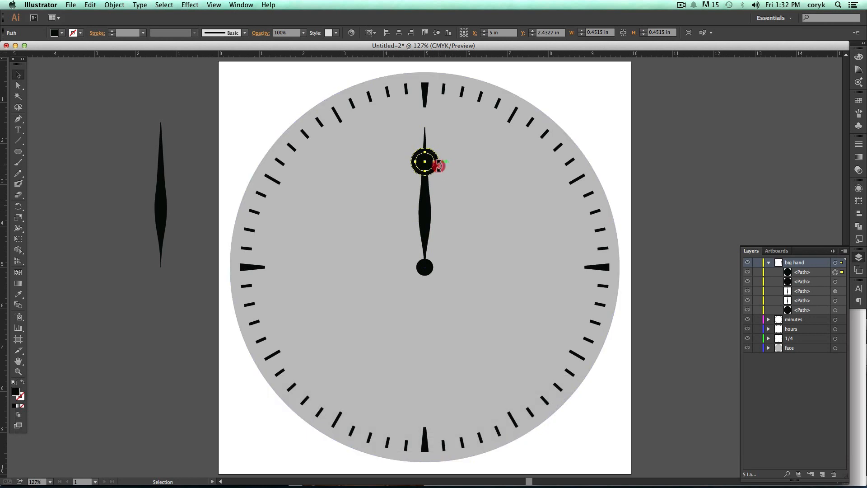
pyautogui.click(425, 198)
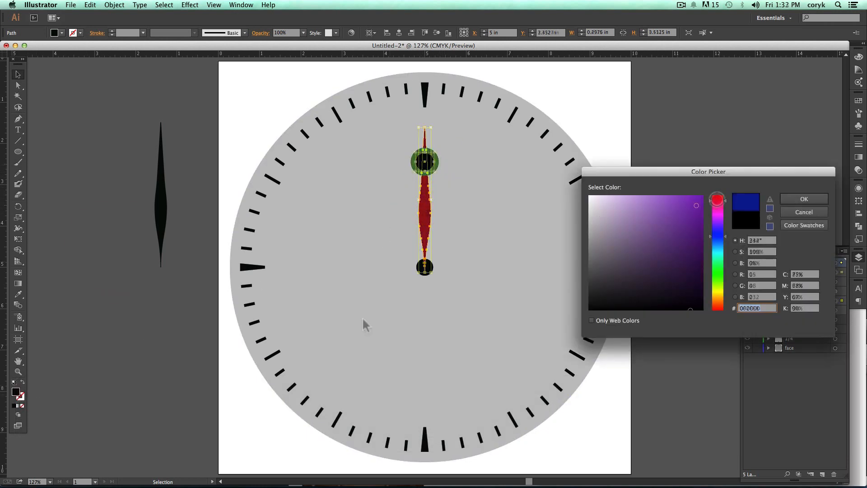
pyautogui.click(797, 199)
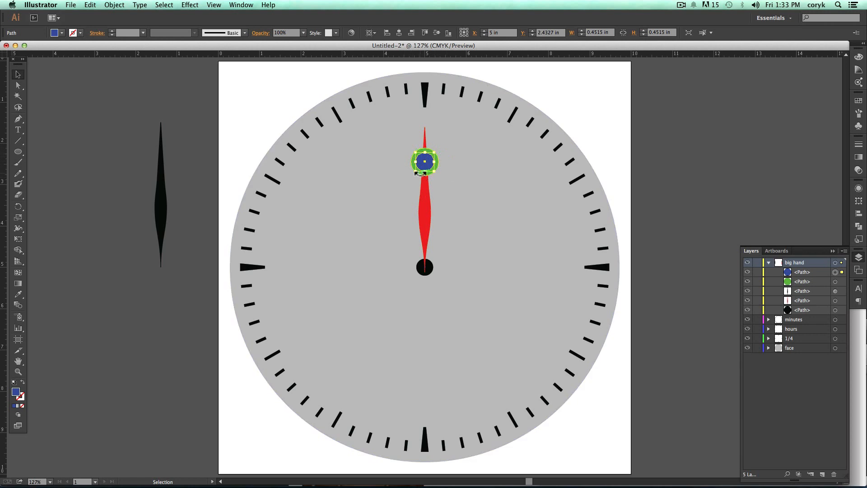
# Step: Merge the red hand and the green circle into one shape with the Shape Builder tool, leaving the blue circle out
pyautogui.click(428, 199)
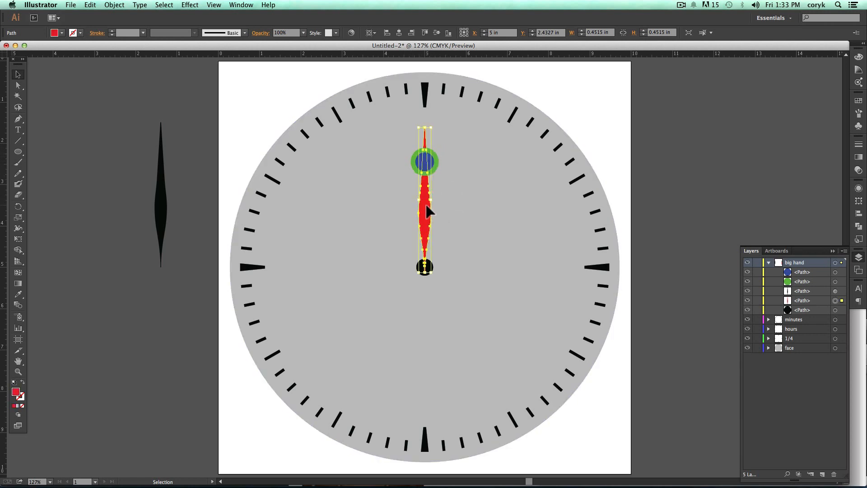
pyautogui.keyDown('shift'); pyautogui.click(434, 167); pyautogui.keyUp('shift')
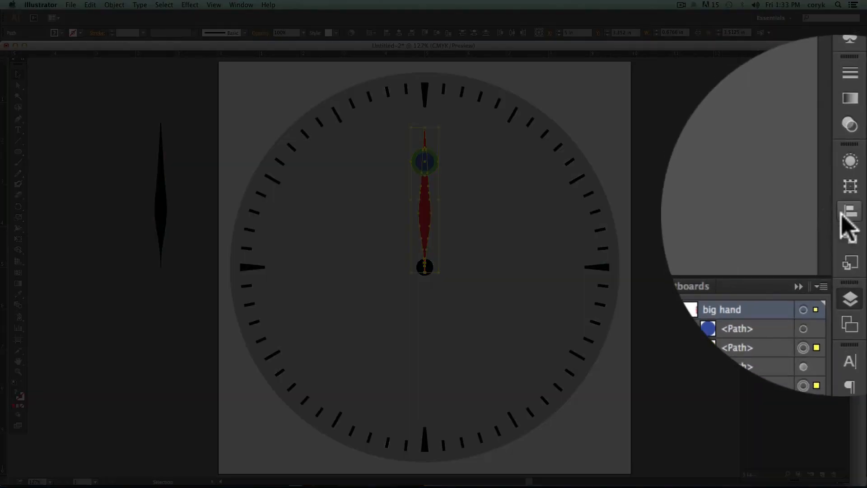
pyautogui.click(858, 225)
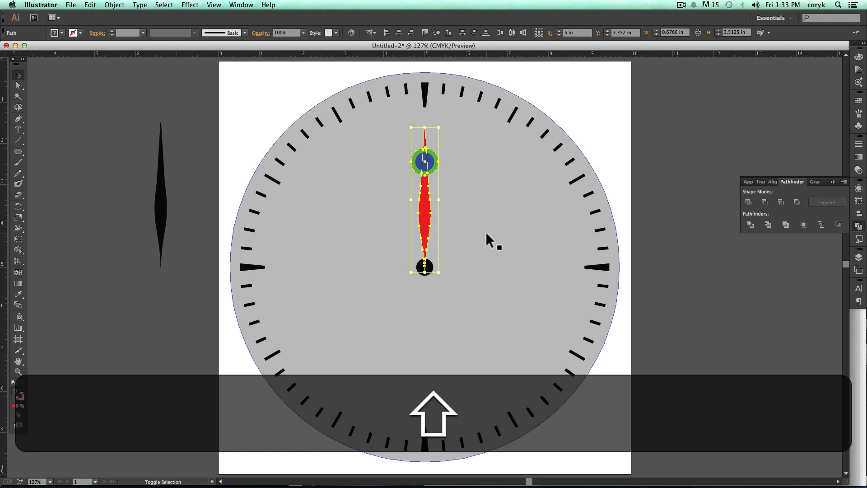
pyautogui.hotkey('shift', 'm')
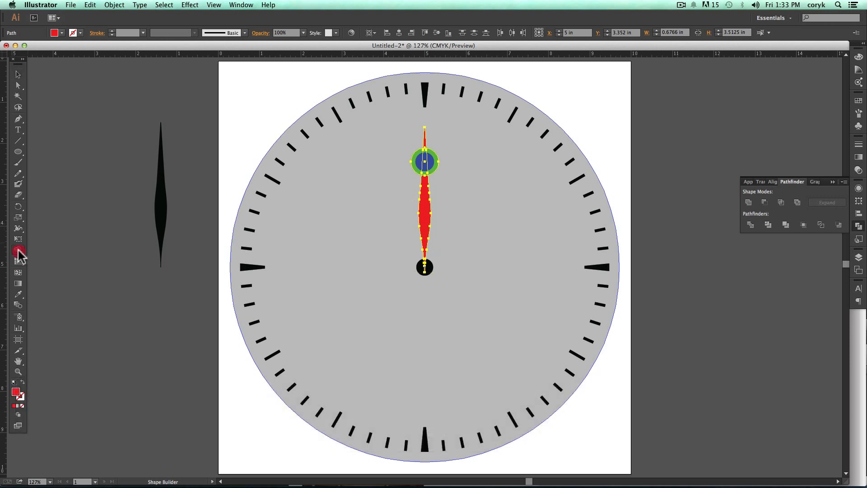
pyautogui.click(18, 250)
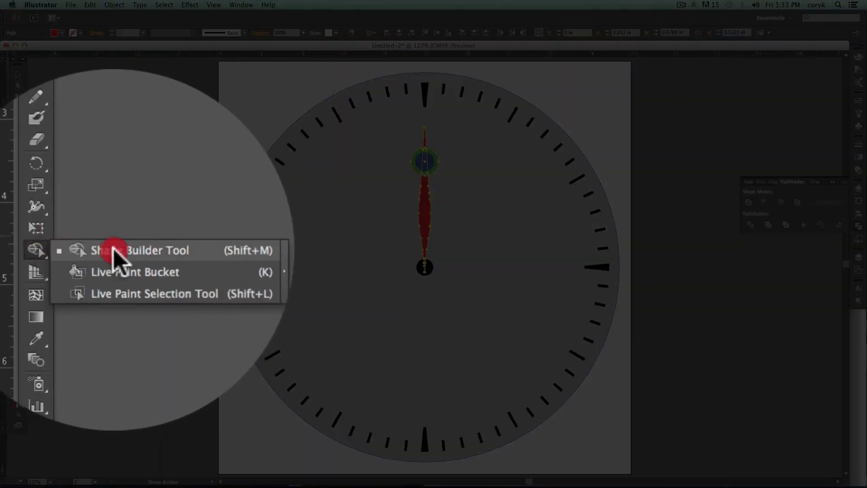
pyautogui.click(113, 251)
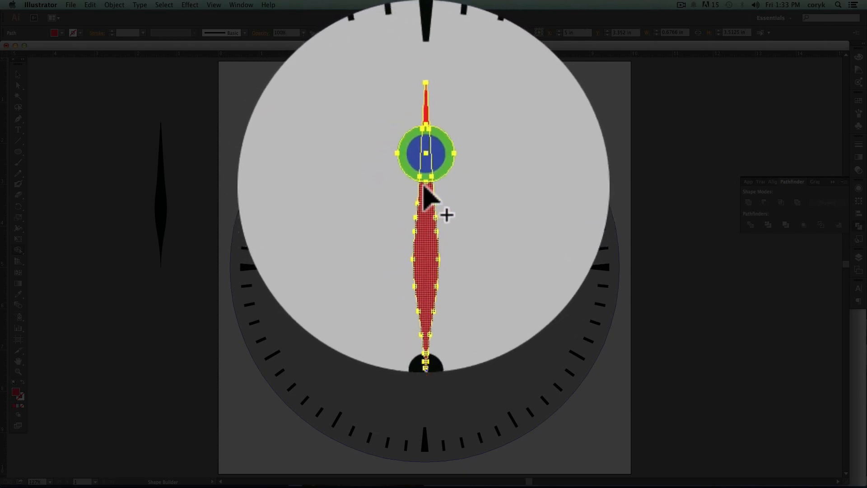
pyautogui.click(426, 193)
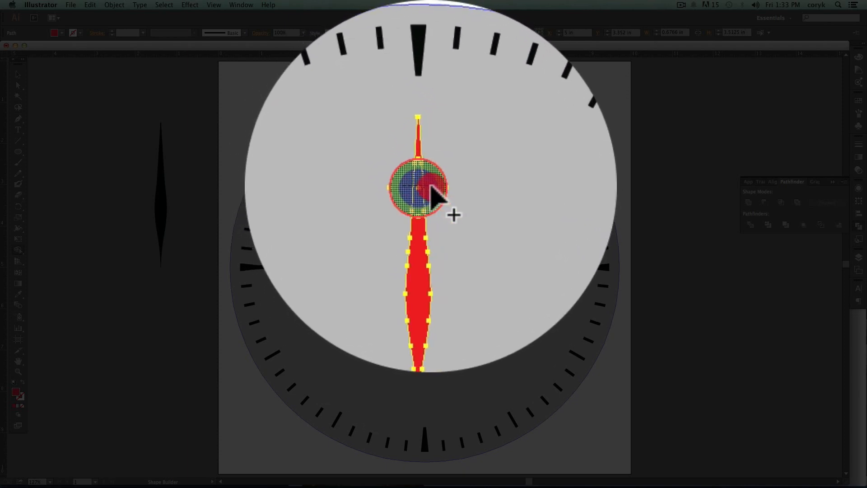
pyautogui.click(430, 193)
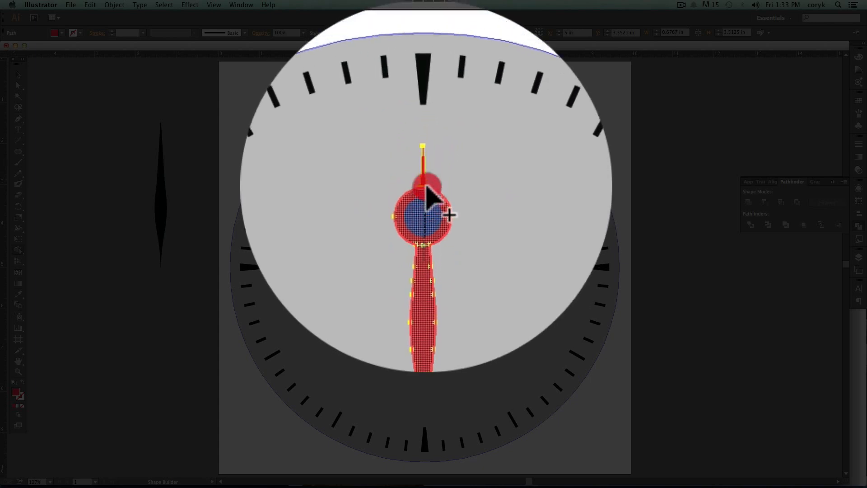
pyautogui.moveTo(424, 186); pyautogui.dragTo(425, 261)
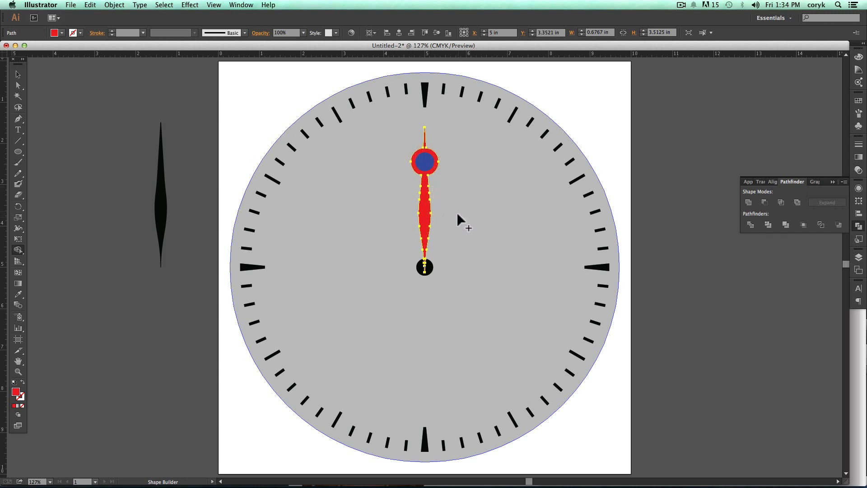
# Step: Subtract the blue circle from the merged red hand with Pathfinder Minus Front to cut a round hole
pyautogui.press('v')
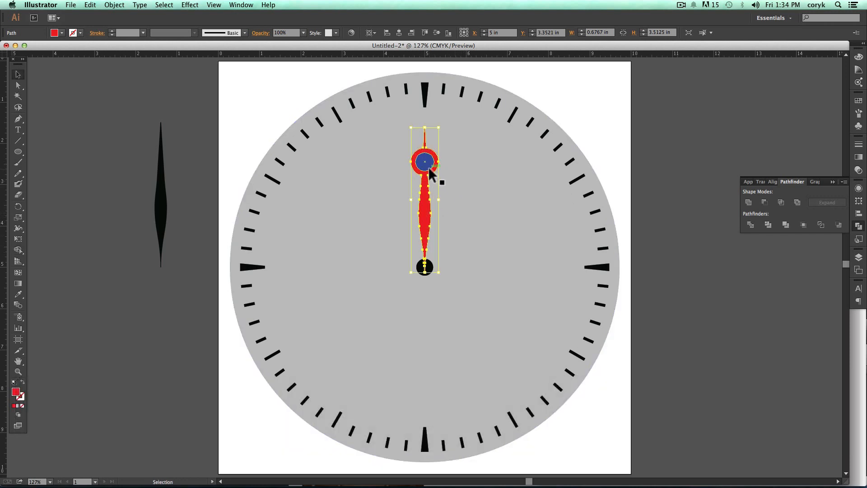
pyautogui.click(428, 165)
pyautogui.keyDown('shift'); pyautogui.click(425, 205); pyautogui.keyUp('shift')
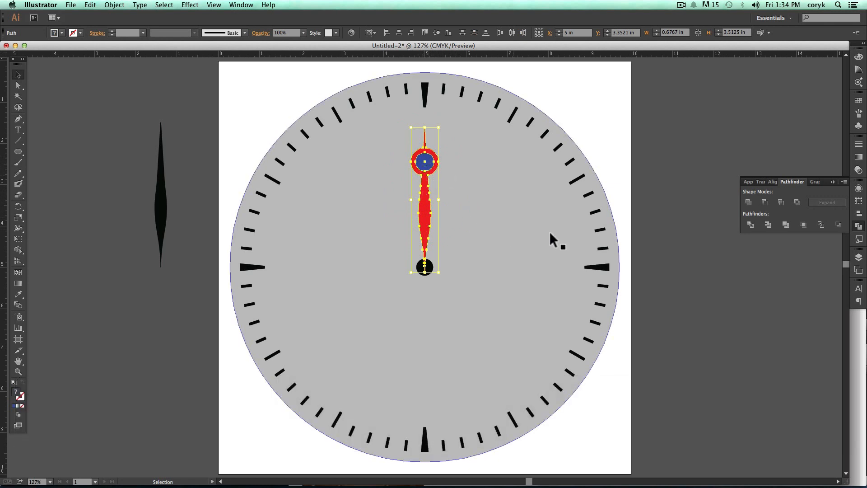
pyautogui.click(763, 202)
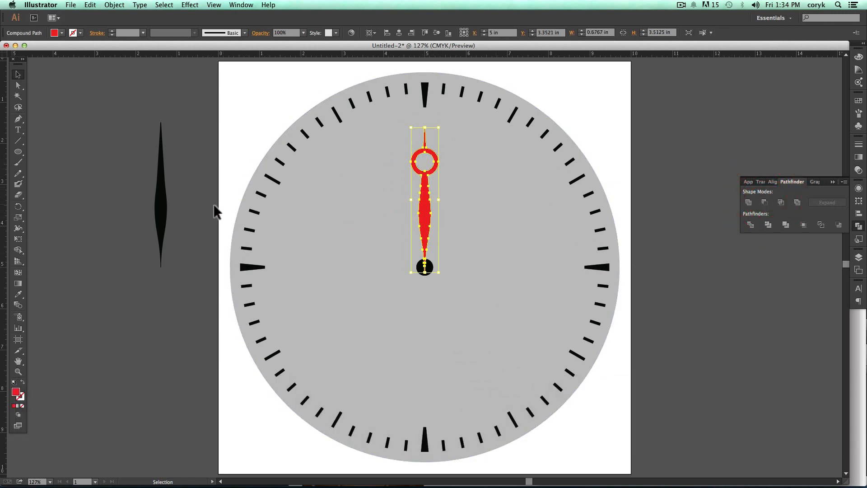
pyautogui.click(202, 186)
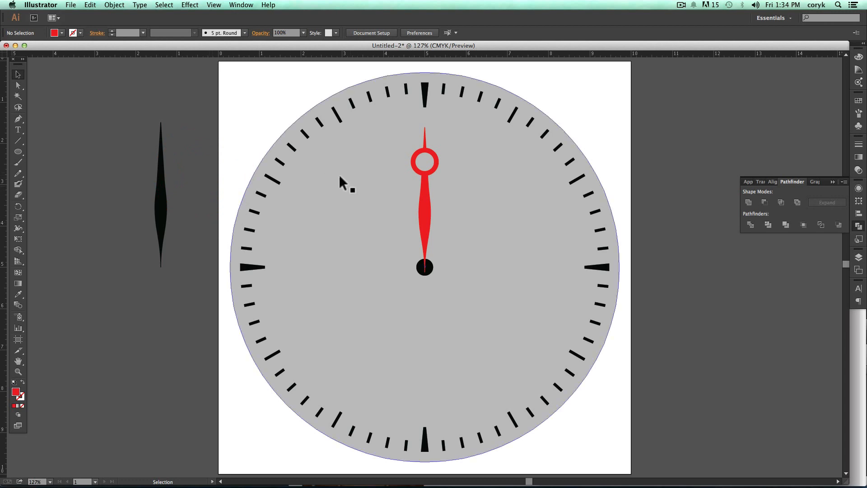
# Step: Draw a closed triangle about 0.52 in wide and 0.74 in tall with the Pen tool, its apex above the hand's tip and its base across the ring
pyautogui.press('super+Tab')
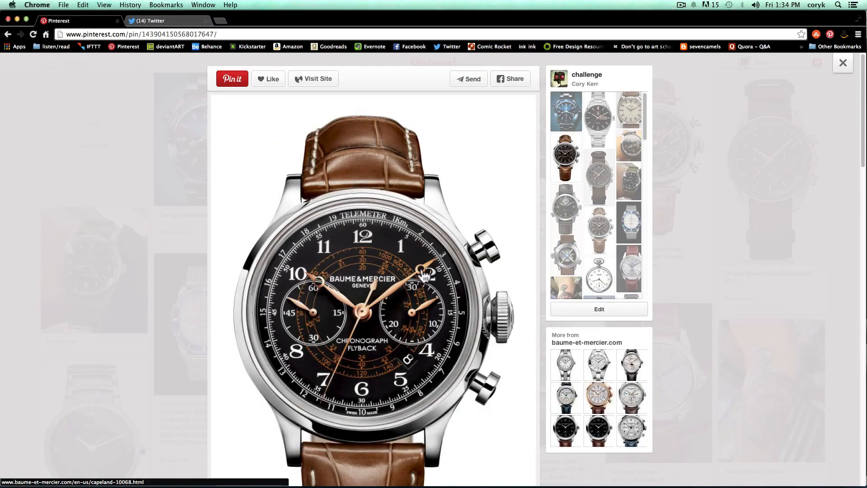
pyautogui.press('super+Tab')
pyautogui.press('z')
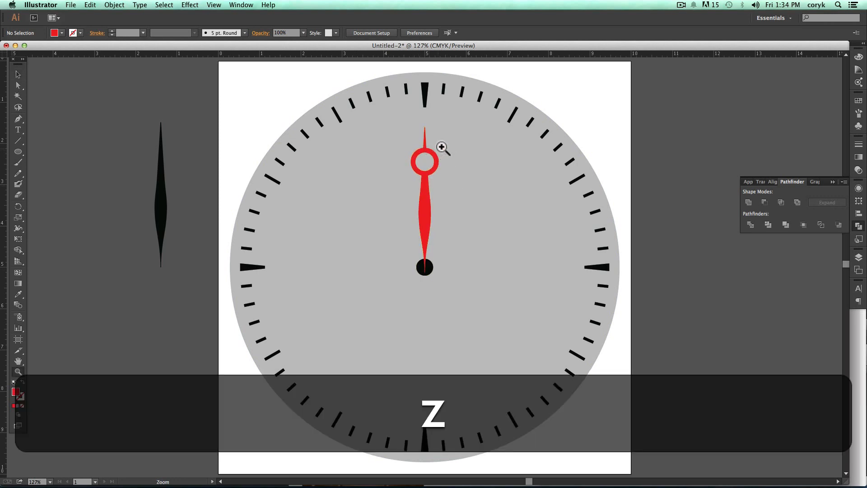
pyautogui.moveTo(451, 119); pyautogui.dragTo(399, 172)
pyautogui.press('space')
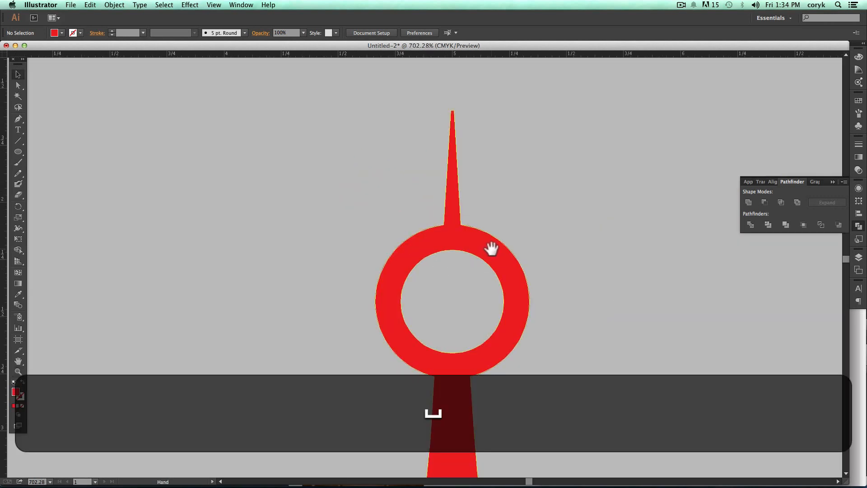
pyautogui.moveTo(491, 248); pyautogui.dragTo(398, 234)
pyautogui.press('p')
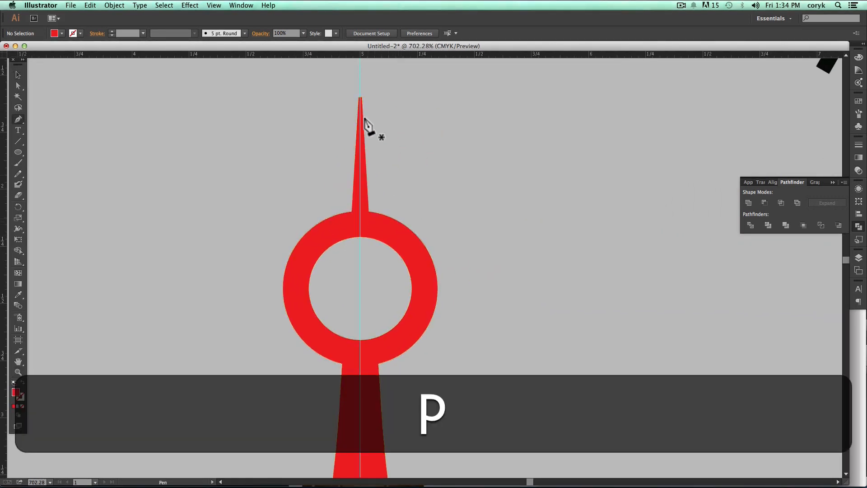
pyautogui.click(360, 78)
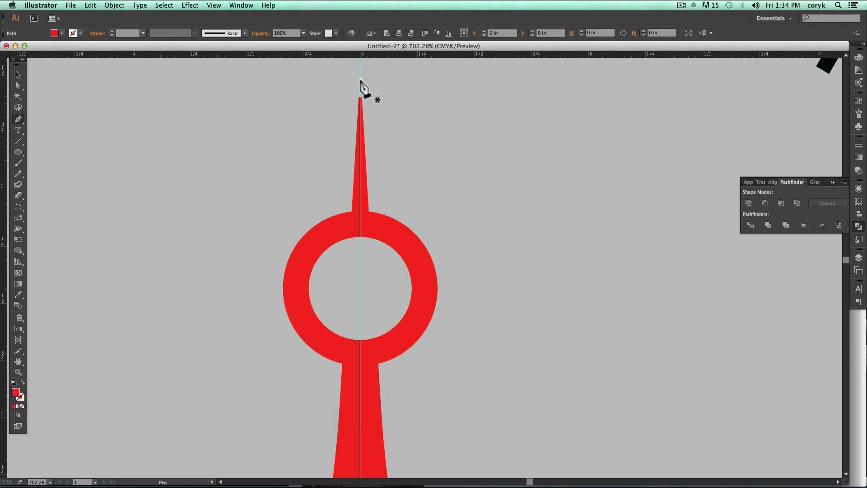
pyautogui.click(419, 247)
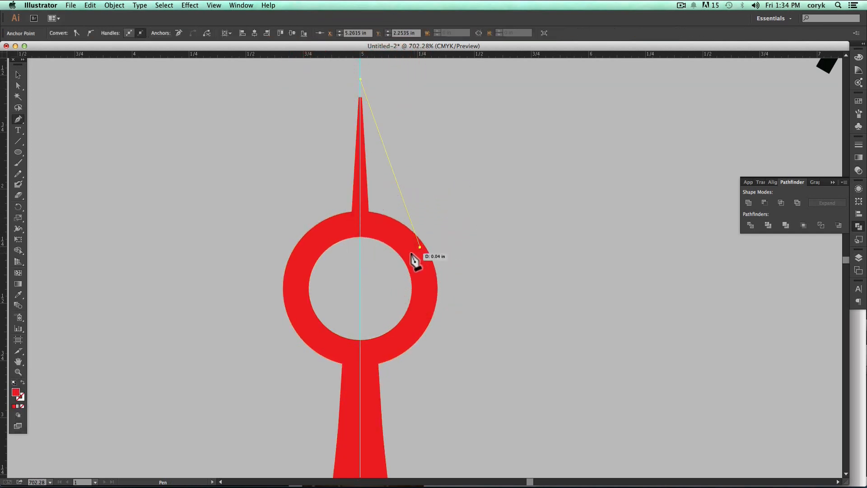
pyautogui.click(302, 247)
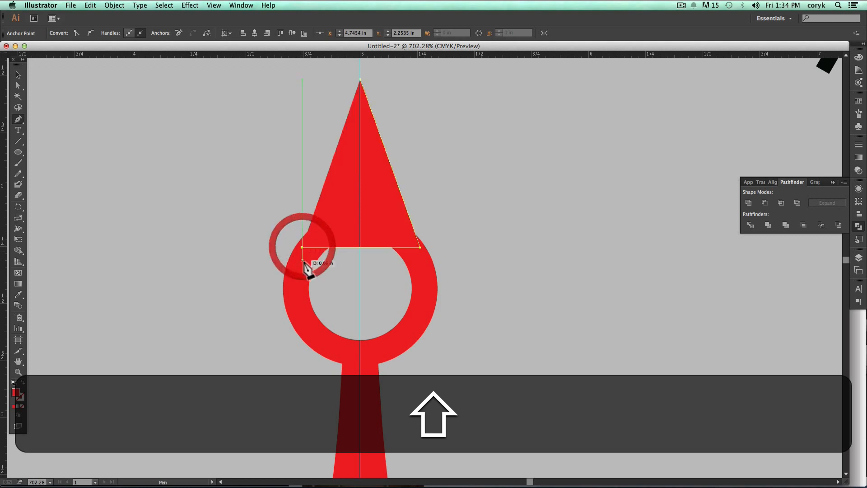
pyautogui.click(360, 79)
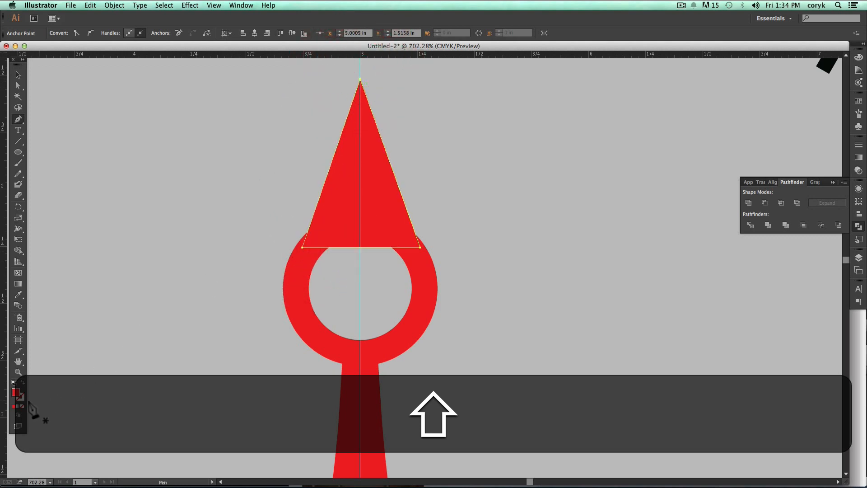
# Step: Change the triangle's fill to teal to set it apart from the red hand
pyautogui.doubleClick(16, 393)
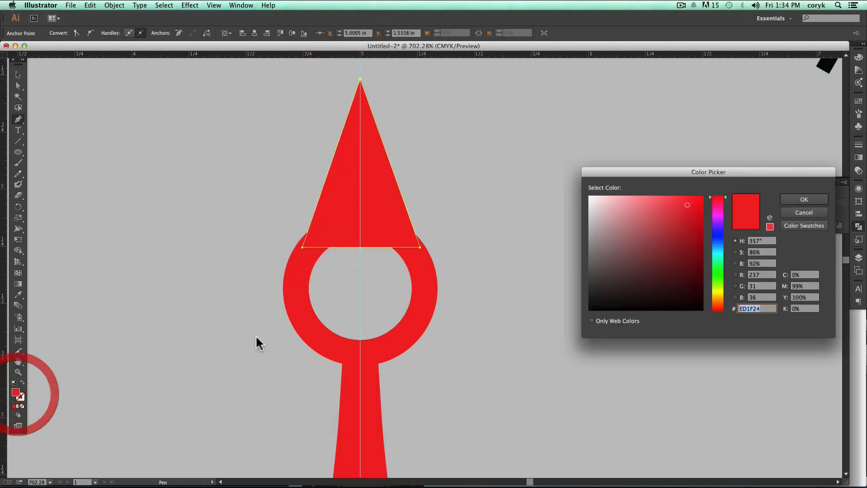
pyautogui.click(717, 255)
pyautogui.click(796, 199)
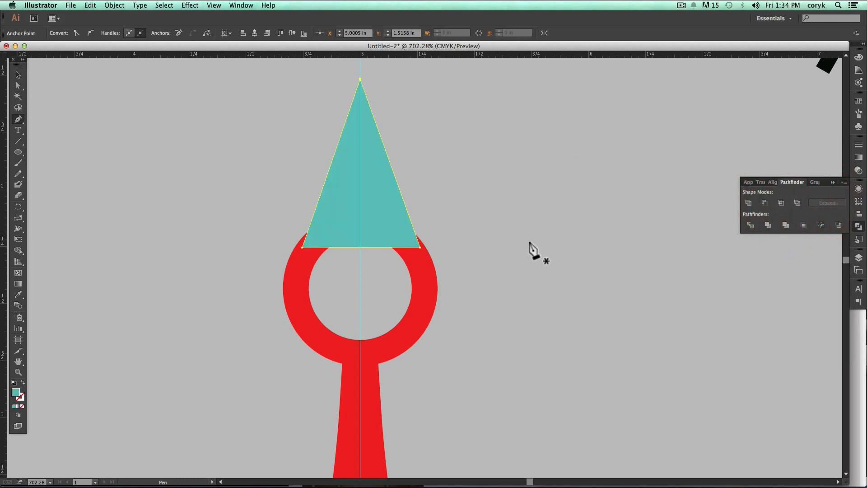
# Step: Shift the triangle's lower-left corner slightly outward along the base so both sides are even about the centre guide
pyautogui.press('v')
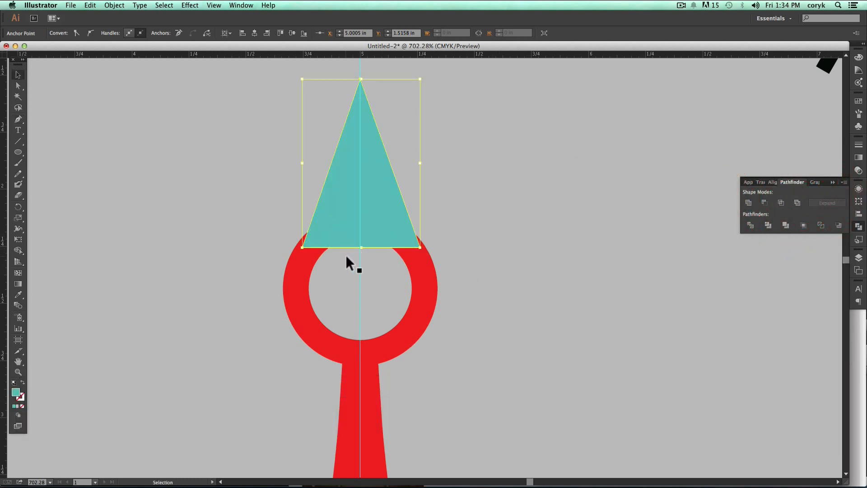
pyautogui.press('a')
pyautogui.moveTo(302, 247)
pyautogui.mouseDown()
pyautogui.moveTo(310, 248)
pyautogui.moveTo(299, 247)
pyautogui.mouseUp()
pyautogui.press('shift')
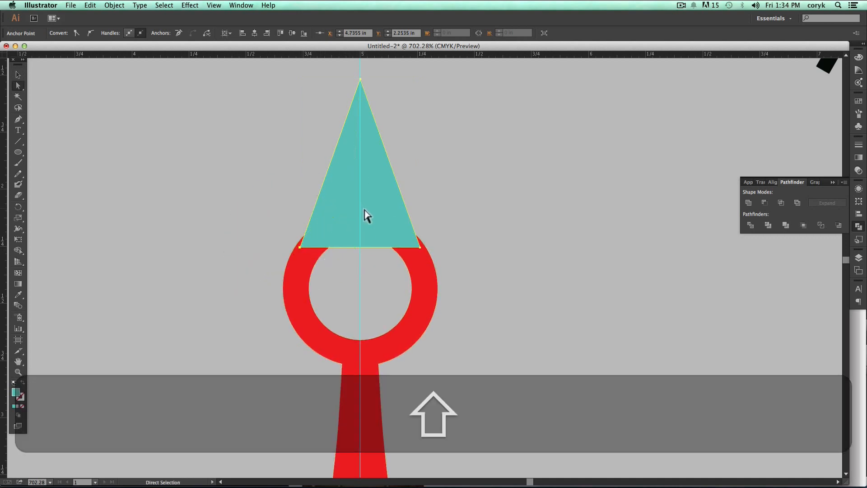
pyautogui.press('b')
# Step: Split off the part of the triangle covering the ring's hole with the Shape Builder tool and delete that sliver
pyautogui.press('v')
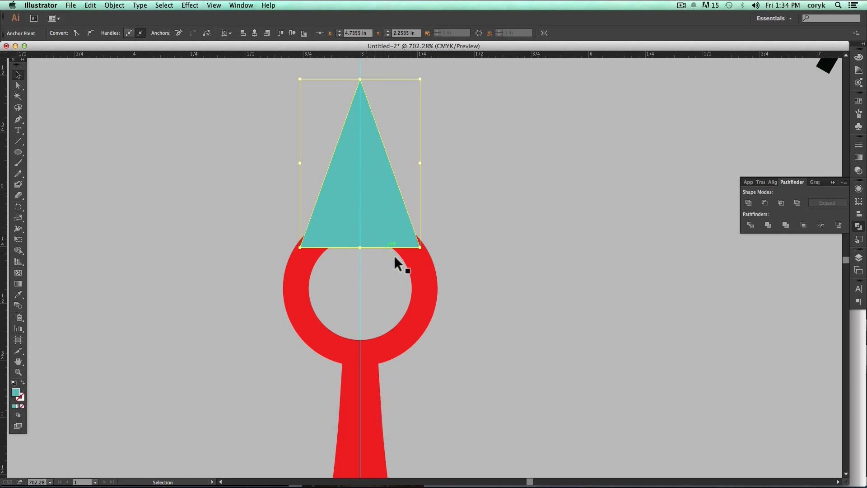
pyautogui.keyDown('shift'); pyautogui.click(424, 276); pyautogui.keyUp('shift')
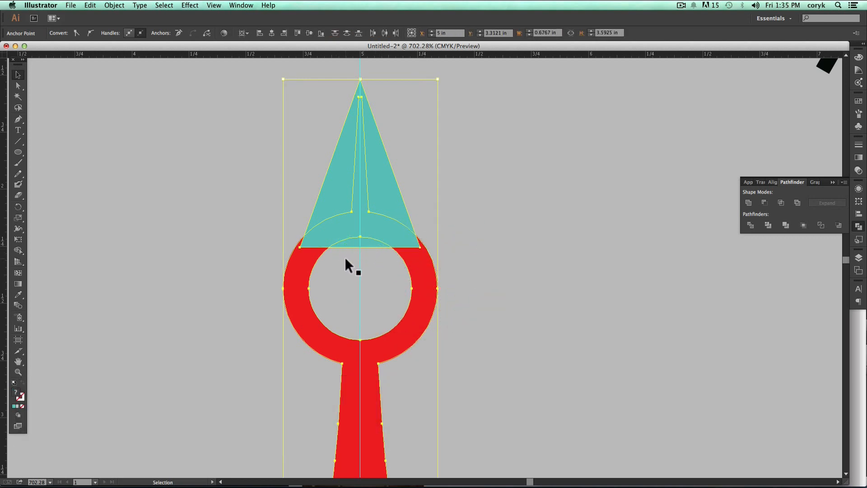
pyautogui.hotkey('shift', 'm')
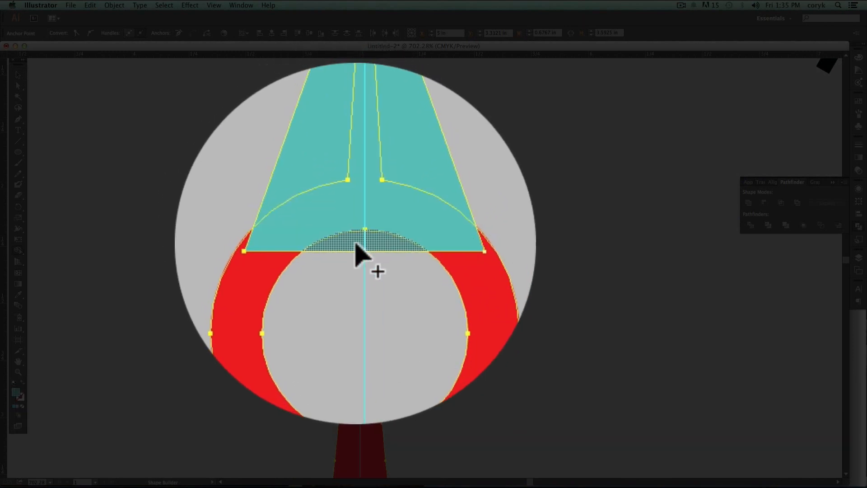
pyautogui.click(355, 244)
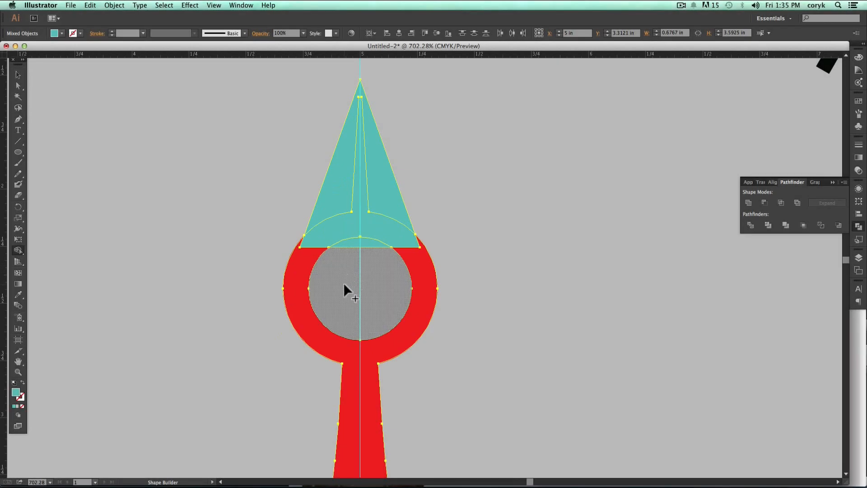
pyautogui.press('v')
pyautogui.click(352, 242)
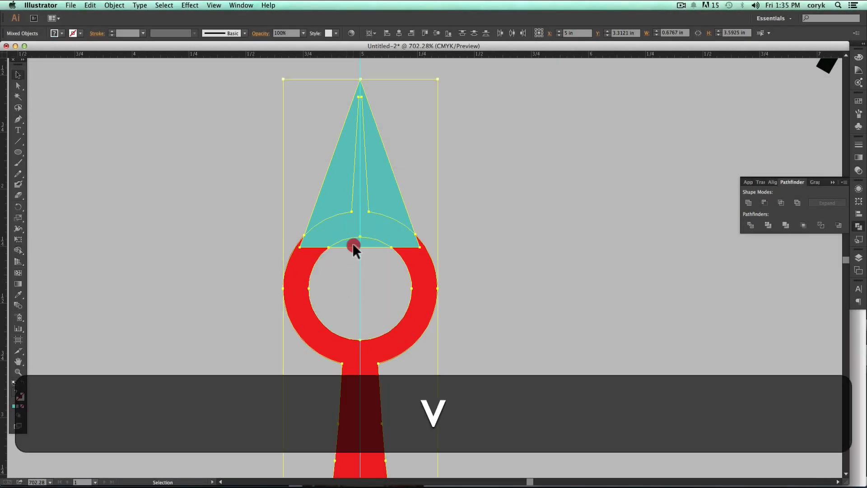
pyautogui.click(349, 242)
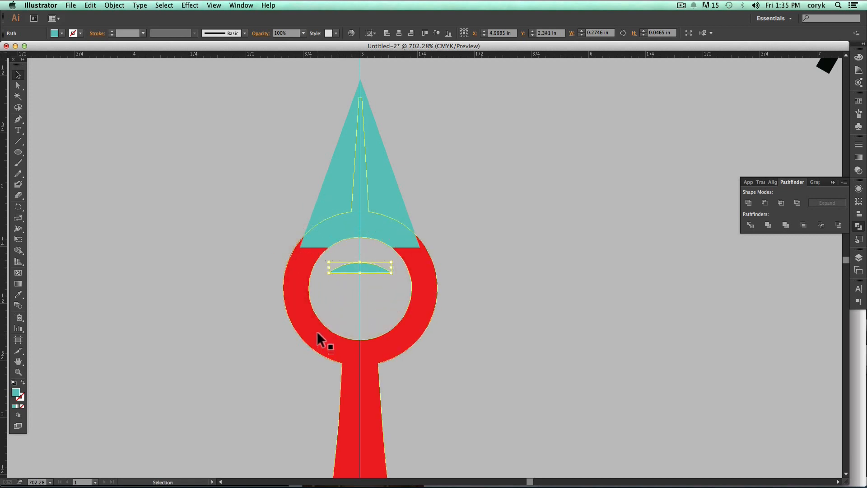
pyautogui.press('BackSpace')
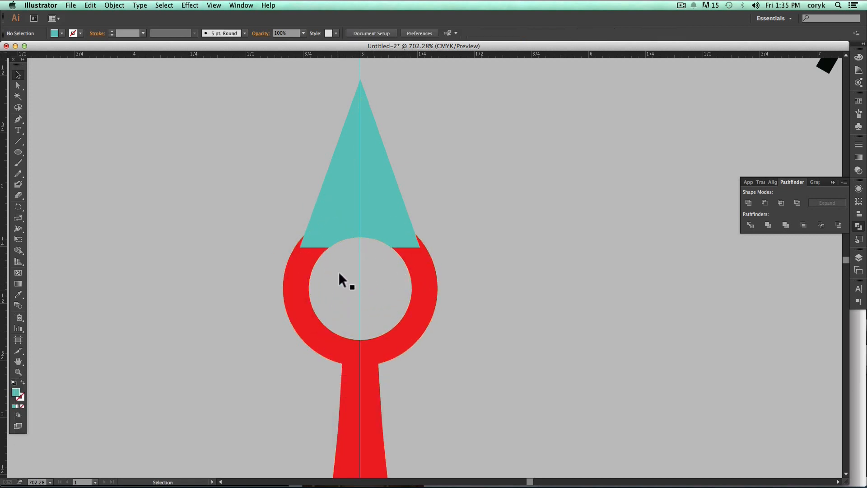
# Step: Merge the teal triangle and the red hand into one shape with the Shape Builder tool, keeping the round hole
pyautogui.click(401, 233)
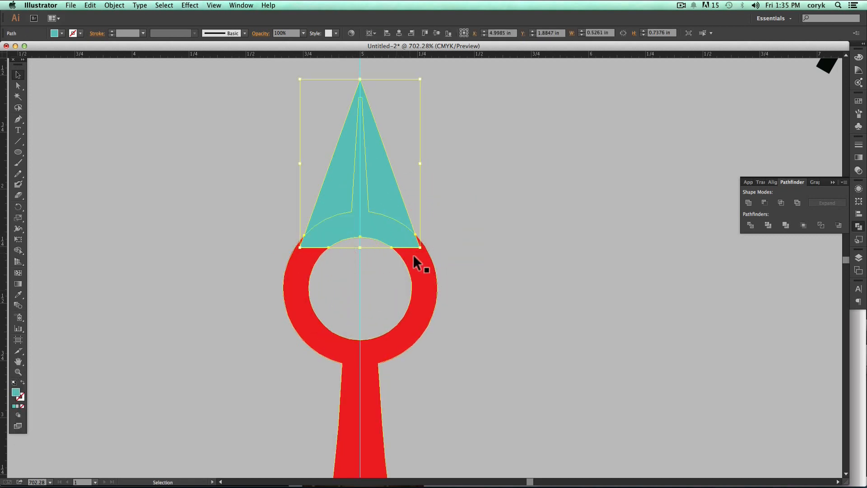
pyautogui.keyDown('shift'); pyautogui.click(414, 257); pyautogui.keyUp('shift')
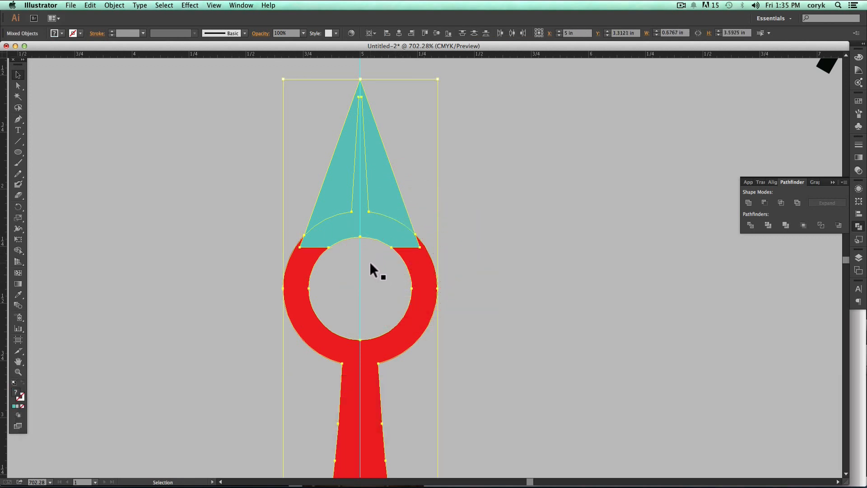
pyautogui.press('shift')
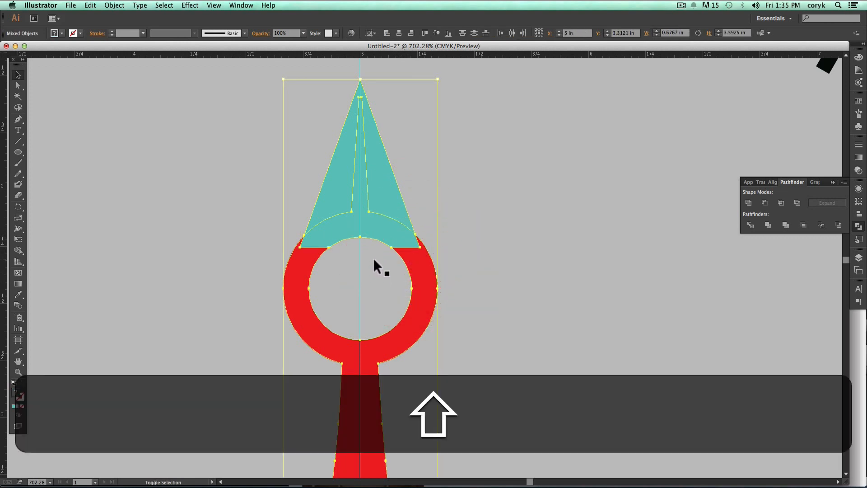
pyautogui.hotkey('shift', 'm')
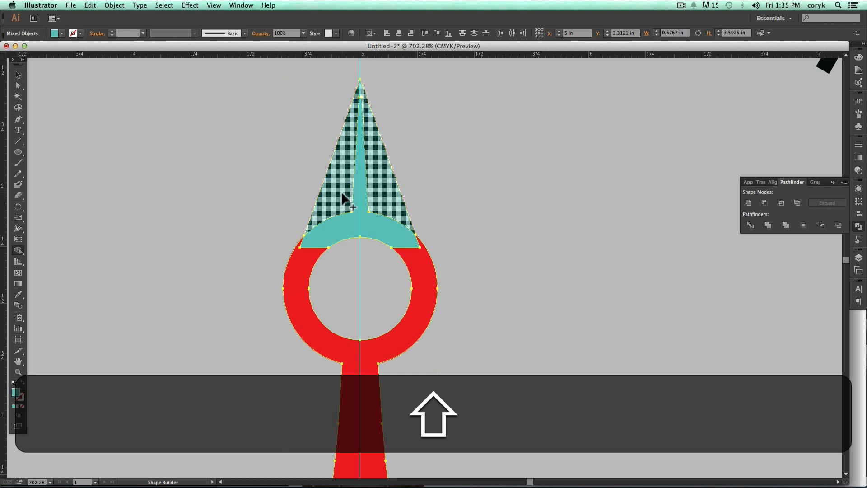
pyautogui.moveTo(341, 192)
pyautogui.mouseDown()
pyautogui.moveTo(359, 212)
pyautogui.moveTo(297, 260)
pyautogui.mouseUp()
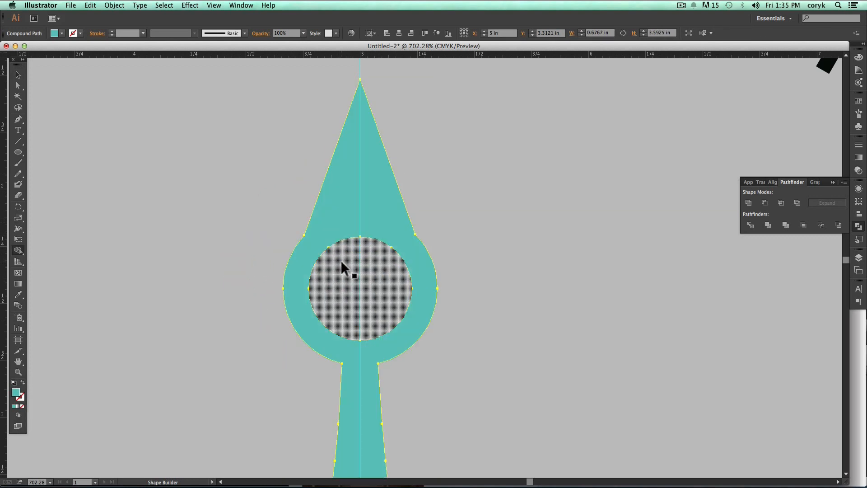
# Step: Fill the merged hand black and stretch it upward to the 12 o'clock marker, about 4.29 in tall
pyautogui.press('super+0')
pyautogui.press('v')
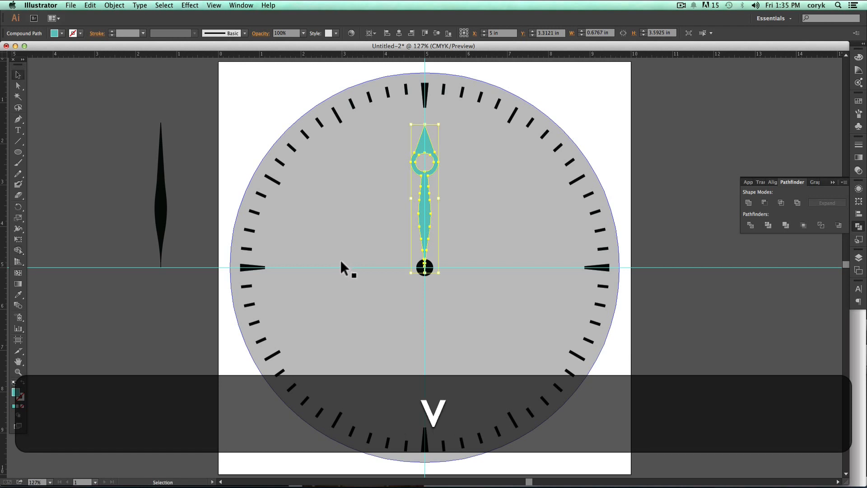
pyautogui.click(174, 377)
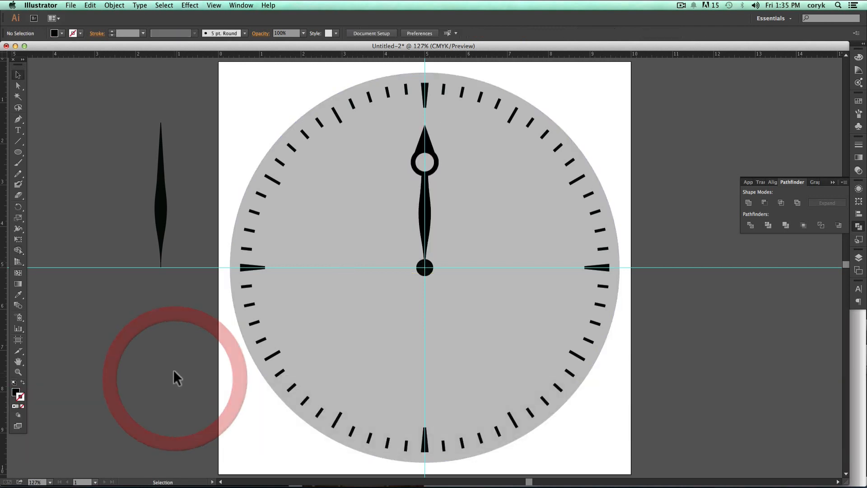
pyautogui.click(427, 220)
pyautogui.moveTo(425, 127); pyautogui.dragTo(426, 94)
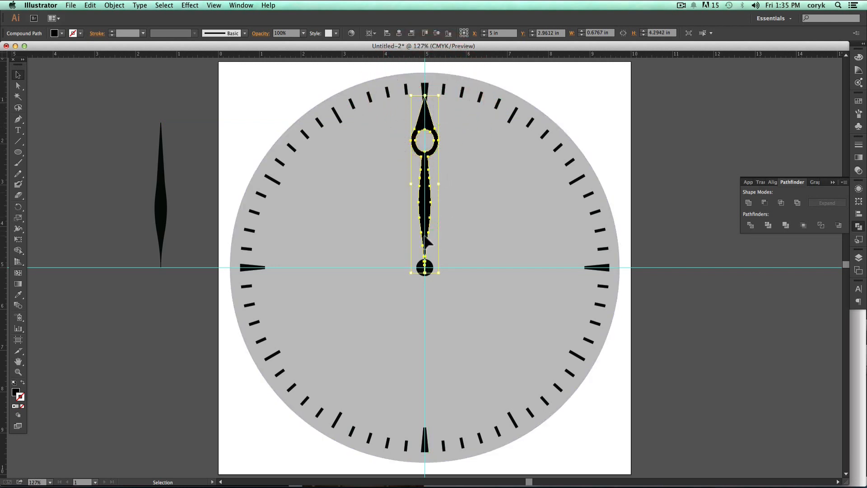
# Step: Copy the hub circle at the dial's centre, paste it in front and scale the copy about its centre to about 0.29 in
pyautogui.press('z')
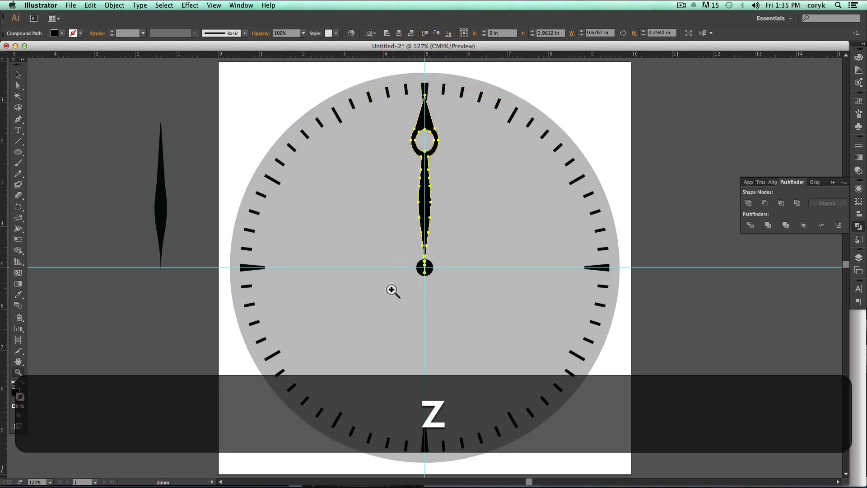
pyautogui.click(494, 244)
pyautogui.press('v')
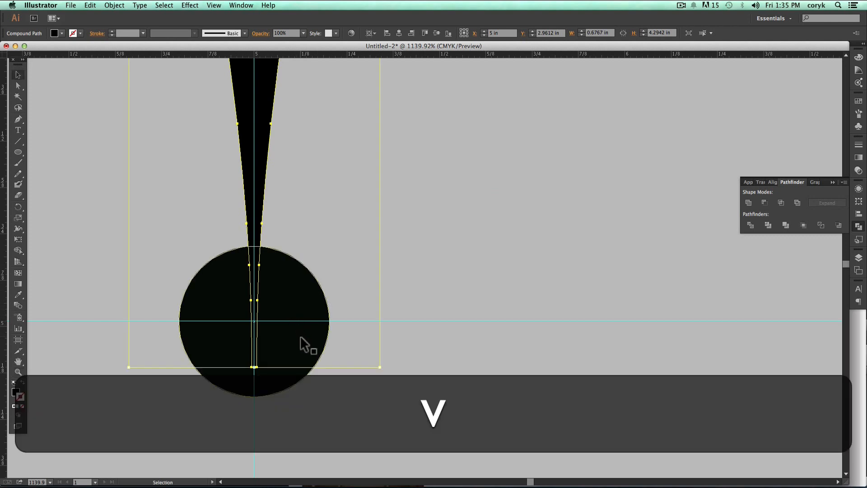
pyautogui.click(293, 342)
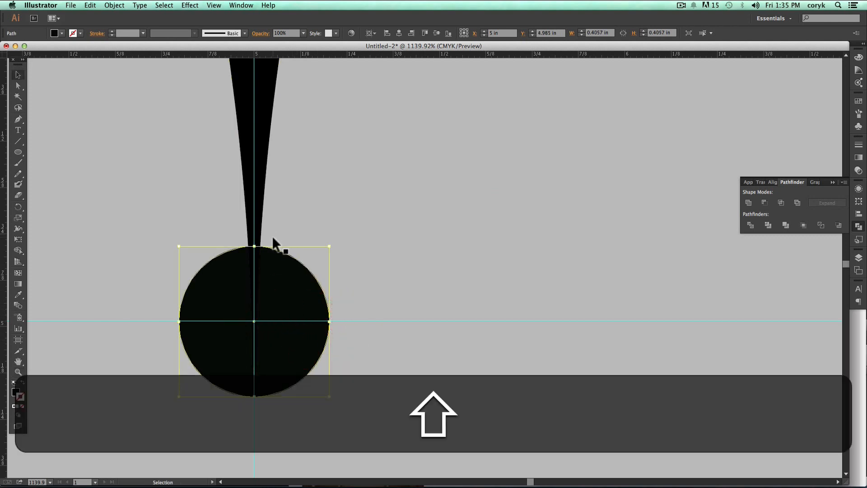
pyautogui.press('super+shift+c')
pyautogui.press('super+f')
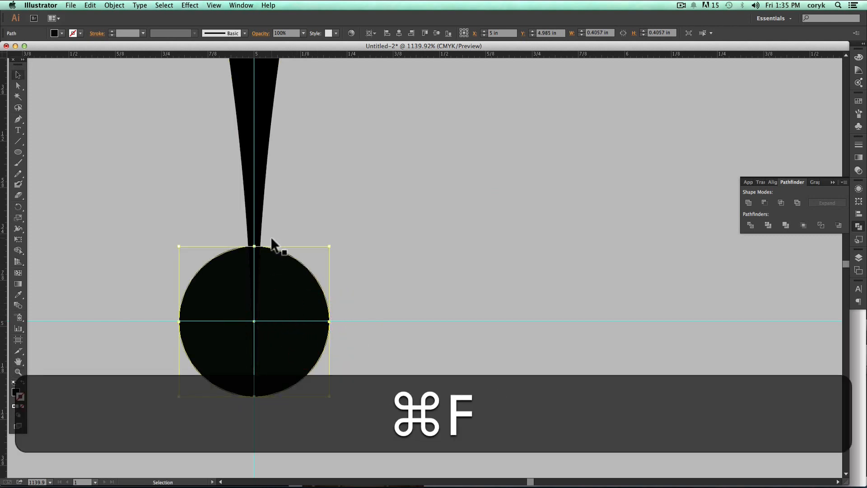
pyautogui.click(858, 258)
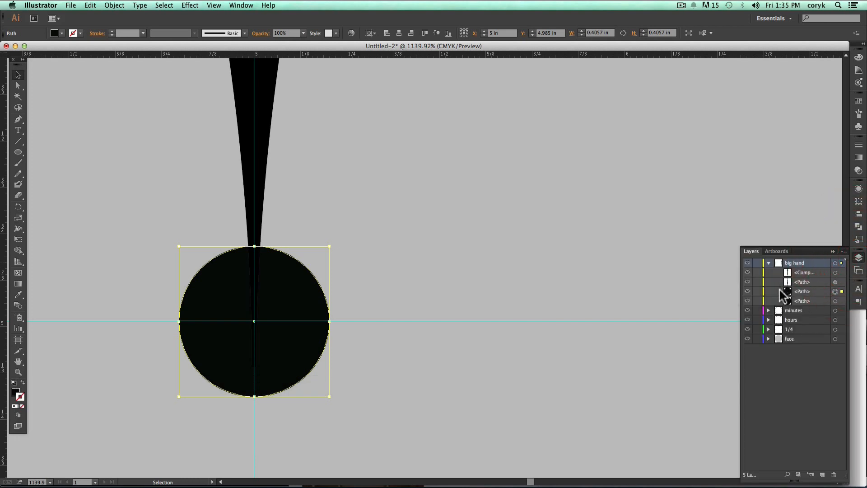
pyautogui.moveTo(330, 396); pyautogui.dragTo(306, 383)
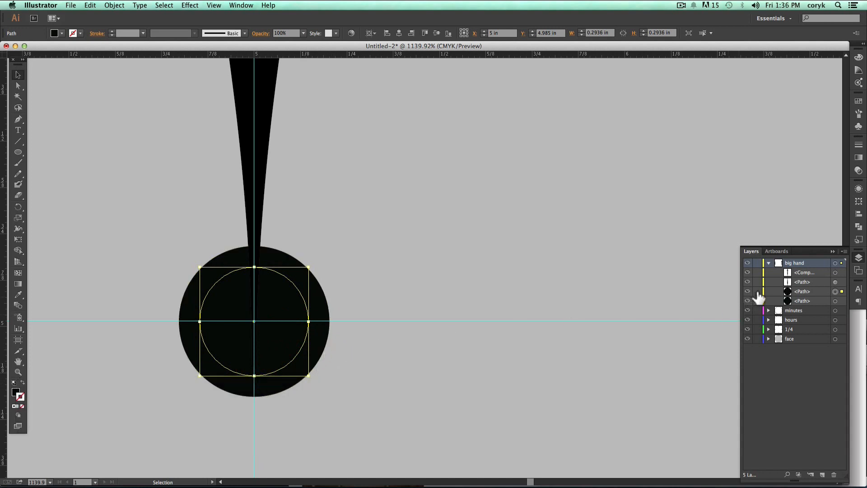
# Step: Rename the smaller hub circle's path as "center" and duplicate it within the big hand layer
pyautogui.click(815, 292)
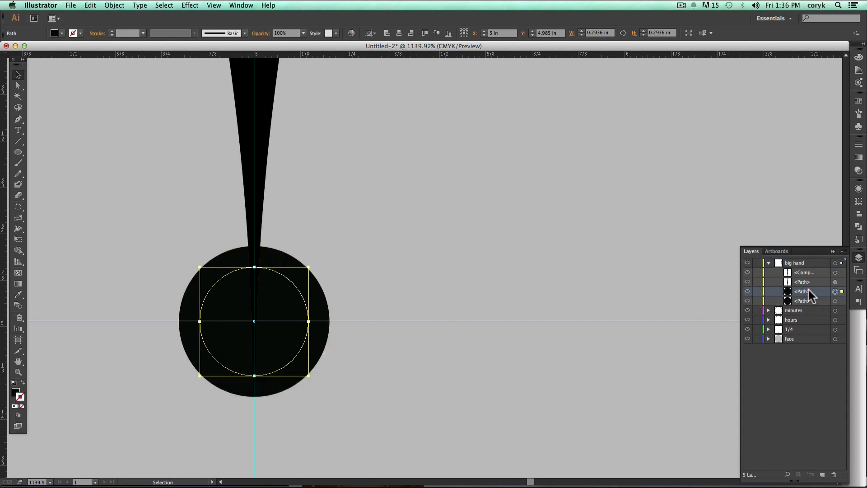
pyautogui.doubleClick(800, 291)
pyautogui.write('center')
pyautogui.press('Return')
pyautogui.moveTo(811, 291); pyautogui.dragTo(828, 421)
pyautogui.moveTo(821, 465); pyautogui.dragTo(822, 473)
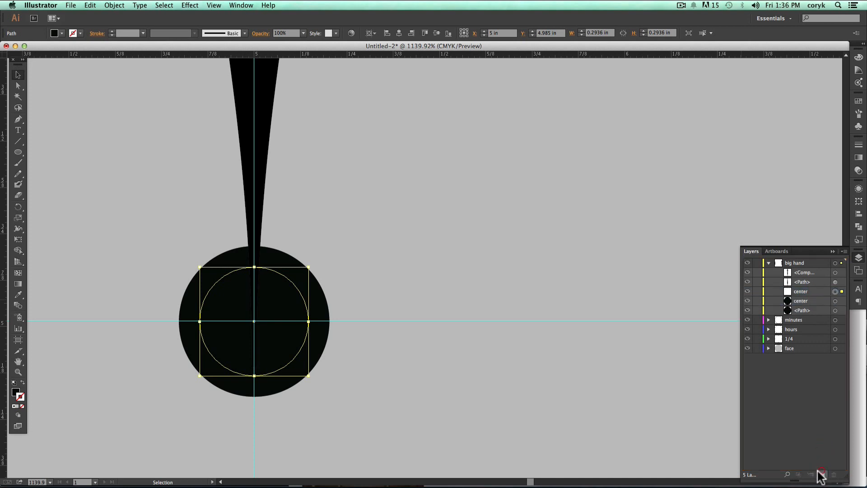
# Step: Hide the top copy of the center circle and select the other center circle together with the larger hub circle
pyautogui.click(747, 291)
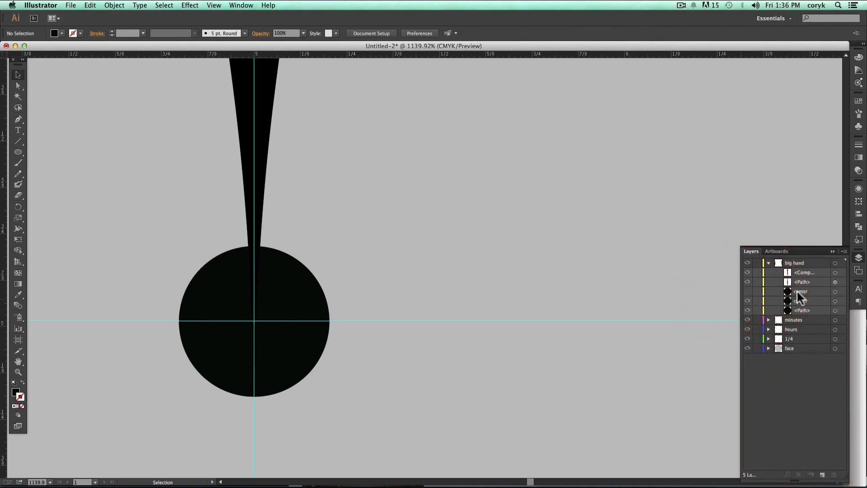
pyautogui.click(835, 301)
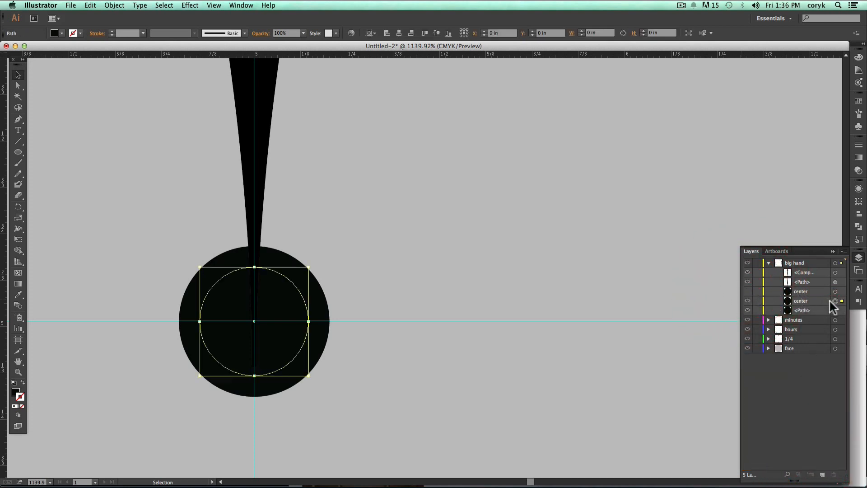
pyautogui.keyDown('shift'); pyautogui.click(318, 307); pyautogui.keyUp('shift')
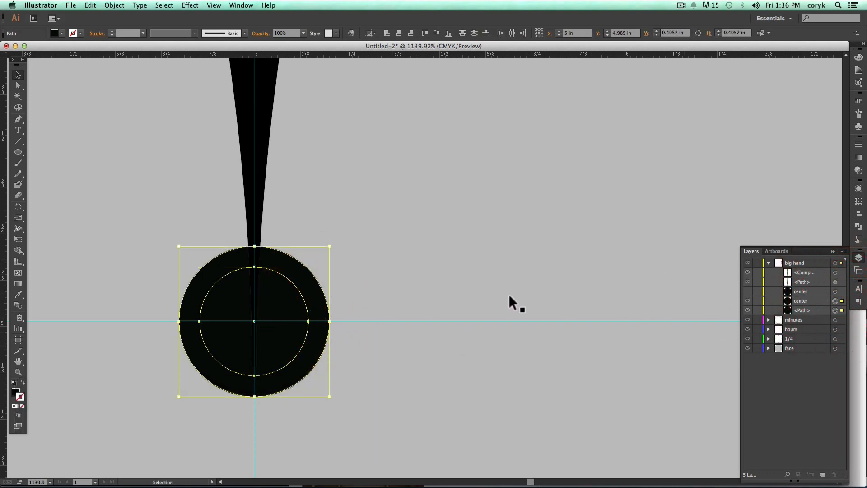
pyautogui.press('shift')
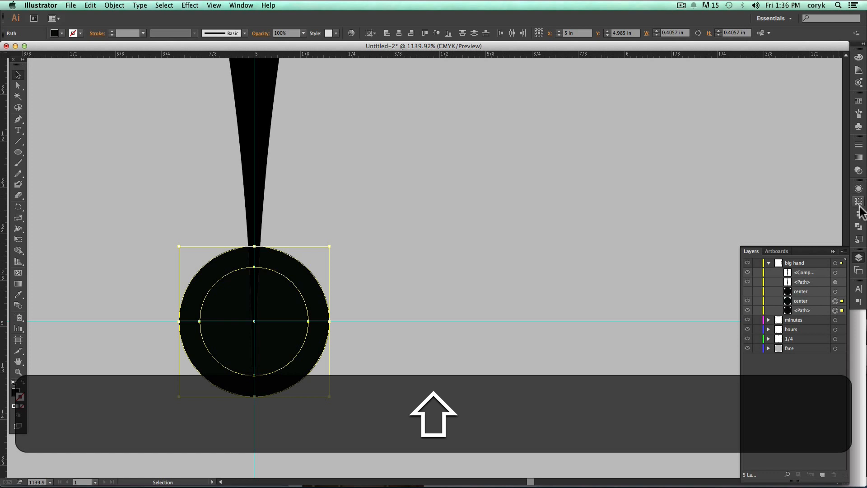
# Step: Try to subtract the smaller circle from the larger hub circle with the Pathfinder's Minus Front mode, and undo it
pyautogui.click(859, 226)
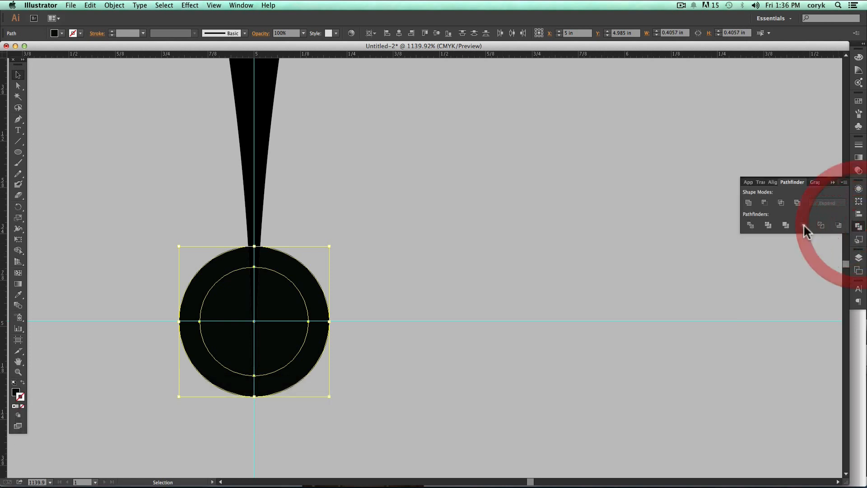
pyautogui.click(763, 203)
pyautogui.press('super+z')
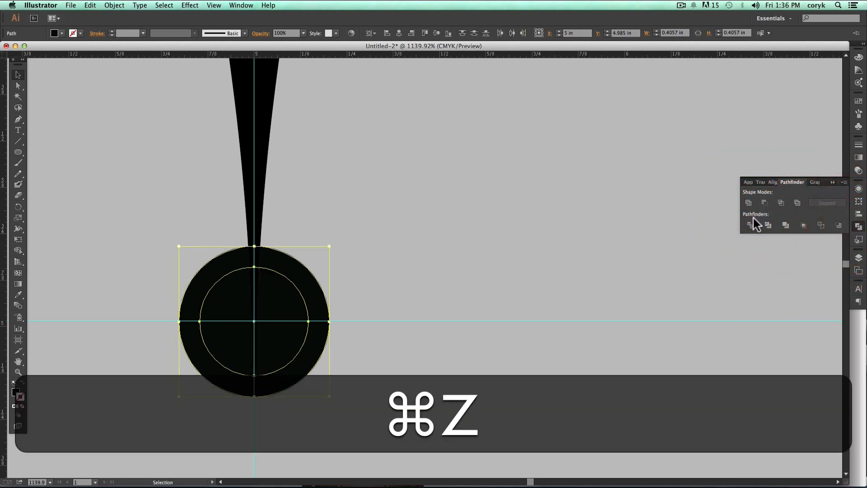
# Step: Split the two hub circles with the Shape Builder tool and delete the inner disc to leave a ring
pyautogui.hotkey('shift', 'm')
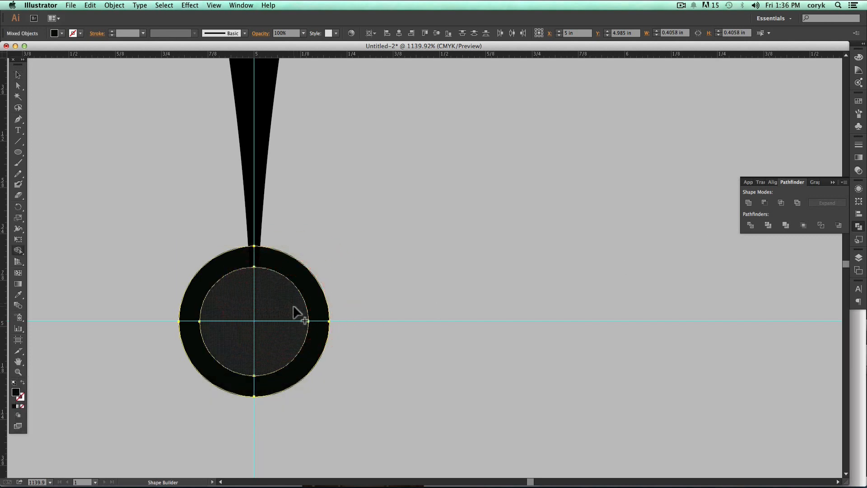
pyautogui.press('v')
pyautogui.click(356, 300)
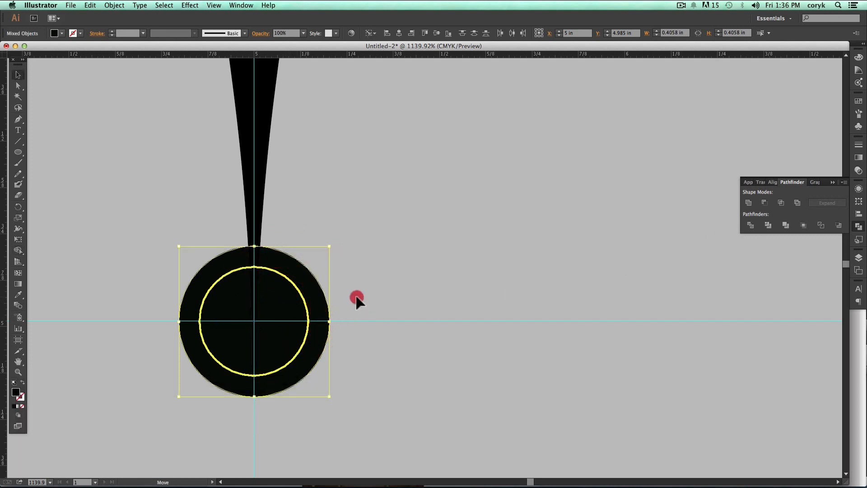
pyautogui.moveTo(283, 317); pyautogui.dragTo(469, 266)
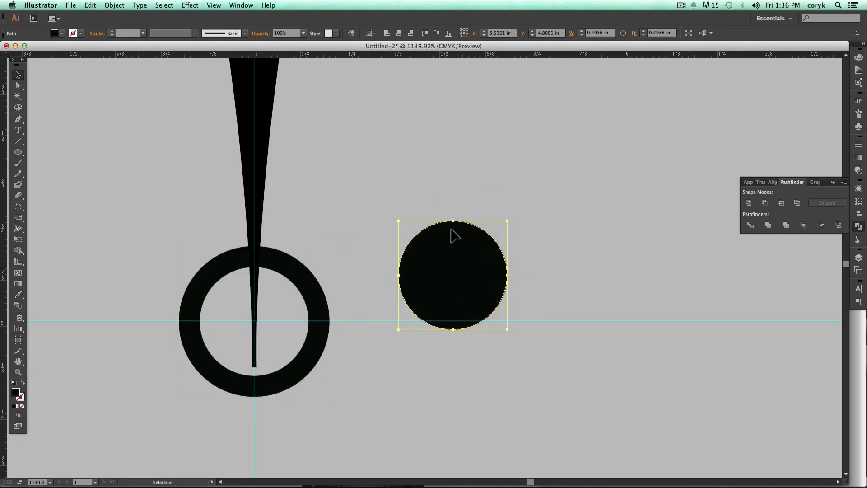
pyautogui.press('BackSpace')
# Step: Split the hand and the hub ring with the Shape Builder tool and delete the hand's thin tip inside the ring
pyautogui.click(294, 268)
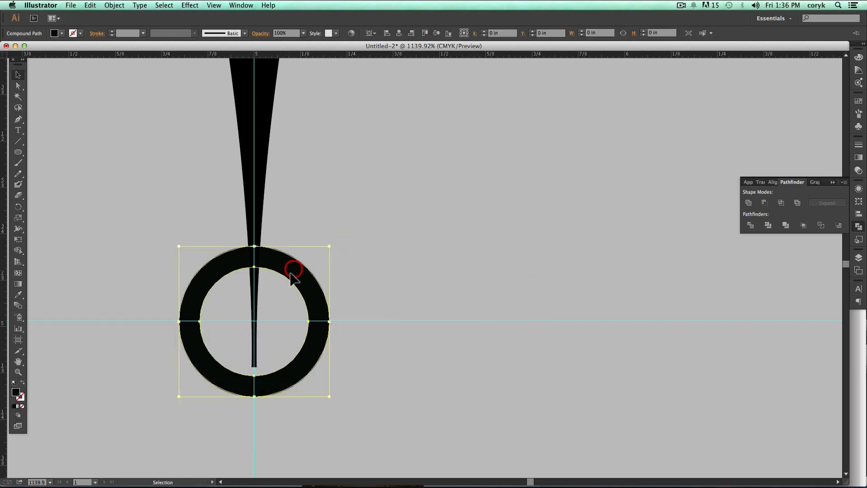
pyautogui.keyDown('shift'); pyautogui.click(259, 290); pyautogui.keyUp('shift')
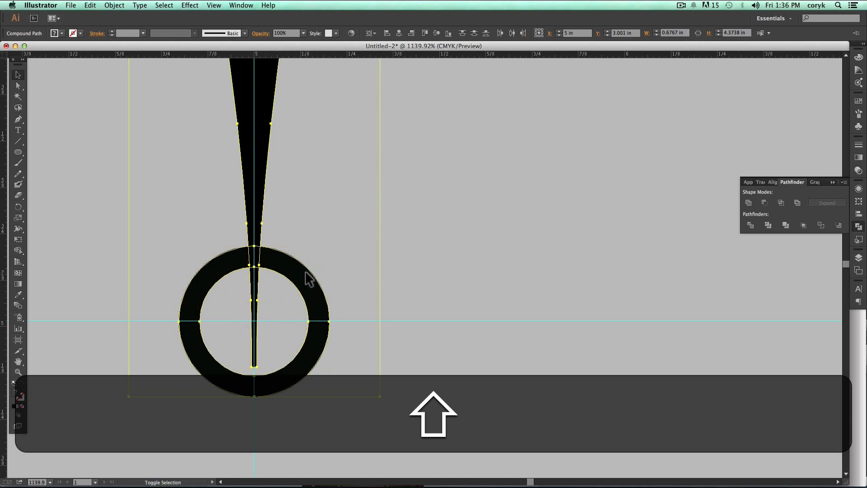
pyautogui.hotkey('shift', 'm')
pyautogui.keyDown('shift'); pyautogui.click(258, 289); pyautogui.keyUp('shift')
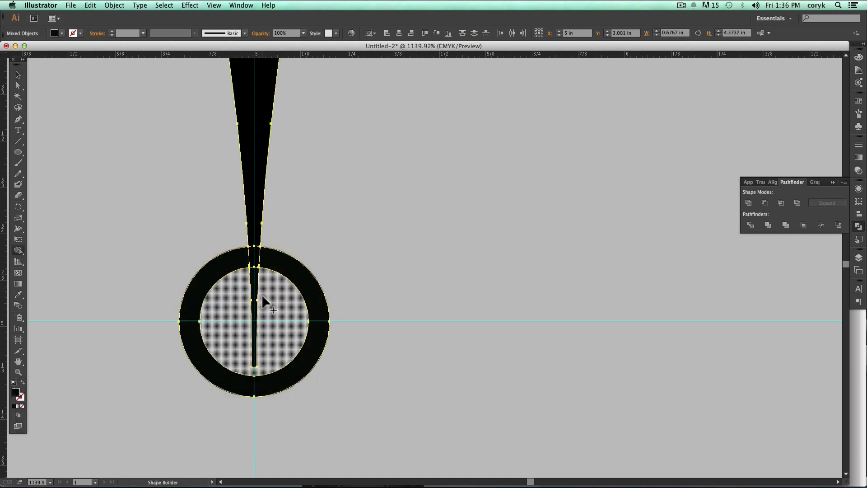
pyautogui.press('v')
pyautogui.click(407, 231)
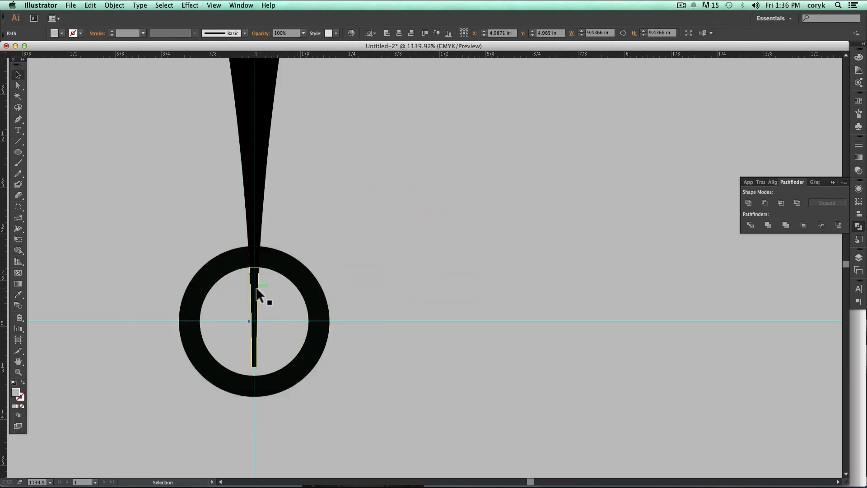
pyautogui.click(255, 298)
pyautogui.press('BackSpace')
# Step: Merge the hub ring and the lower end of the hand into one shape with the Shape Builder tool
pyautogui.click(299, 283)
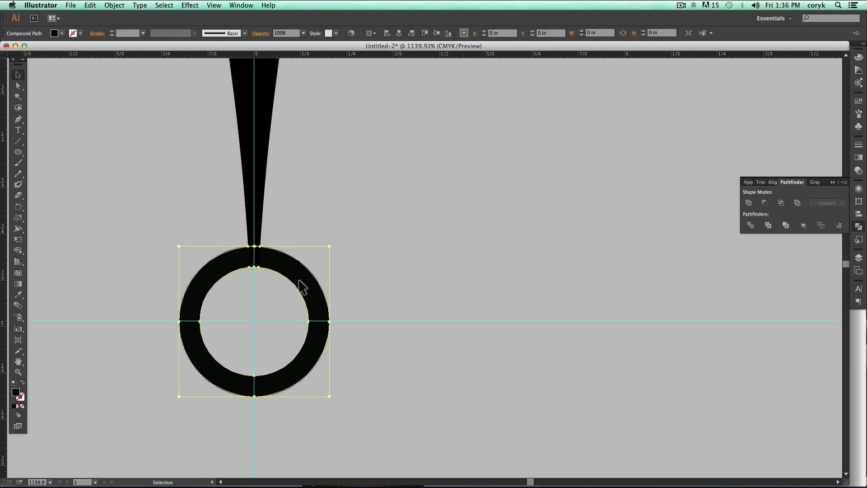
pyautogui.keyDown('shift'); pyautogui.click(257, 217); pyautogui.keyUp('shift')
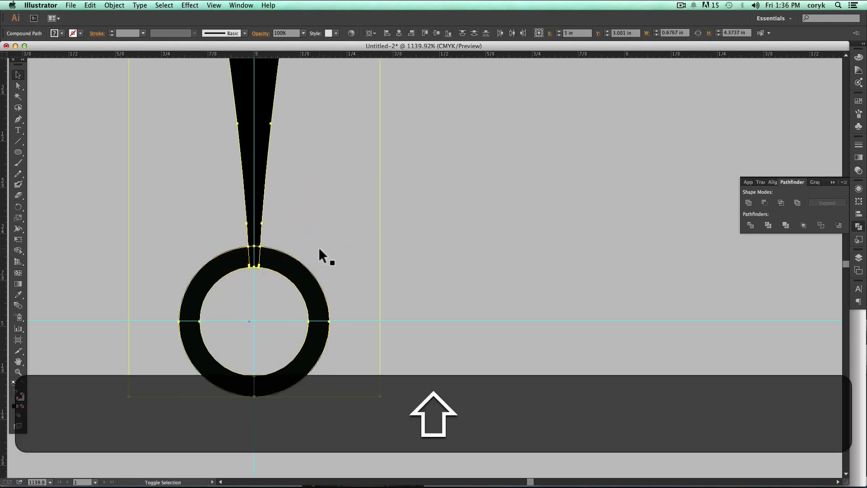
pyautogui.hotkey('shift', 'm')
pyautogui.click(229, 265)
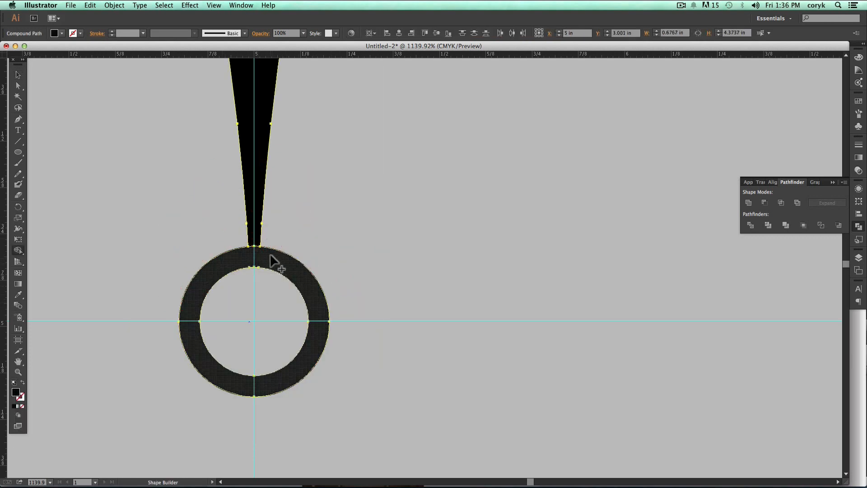
pyautogui.moveTo(253, 249); pyautogui.dragTo(256, 220)
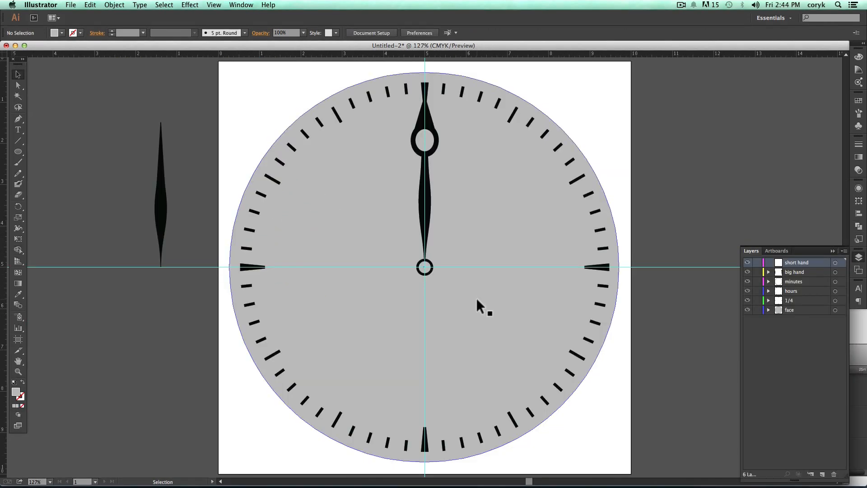
# Step: Hide the big hand layer and try to move its center circle into the short hand layer
pyautogui.click(748, 272)
pyautogui.click(747, 272)
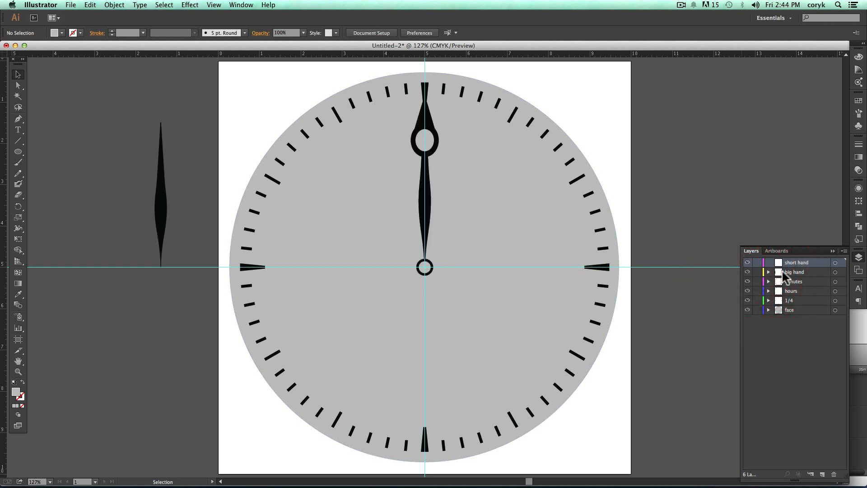
pyautogui.click(747, 263)
pyautogui.click(747, 271)
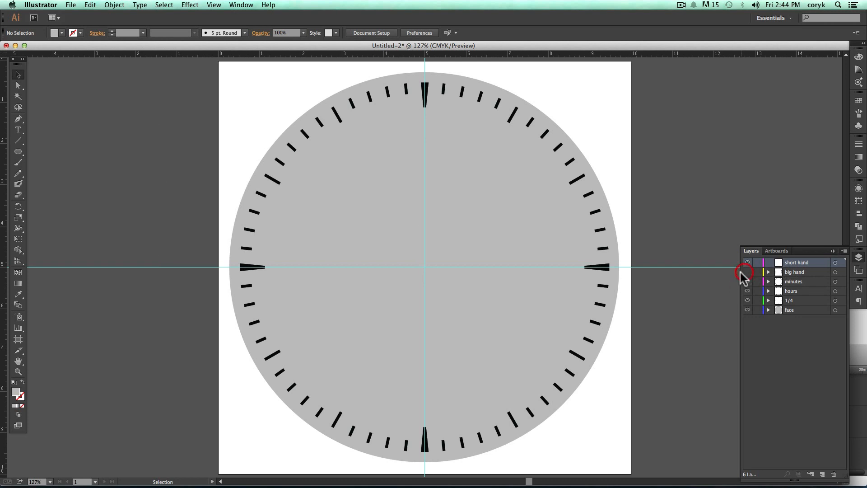
pyautogui.click(768, 272)
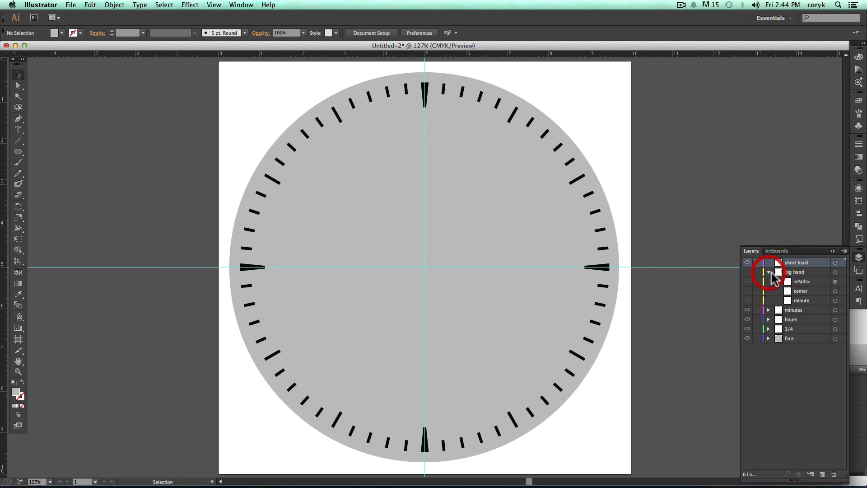
pyautogui.moveTo(798, 293); pyautogui.dragTo(790, 268)
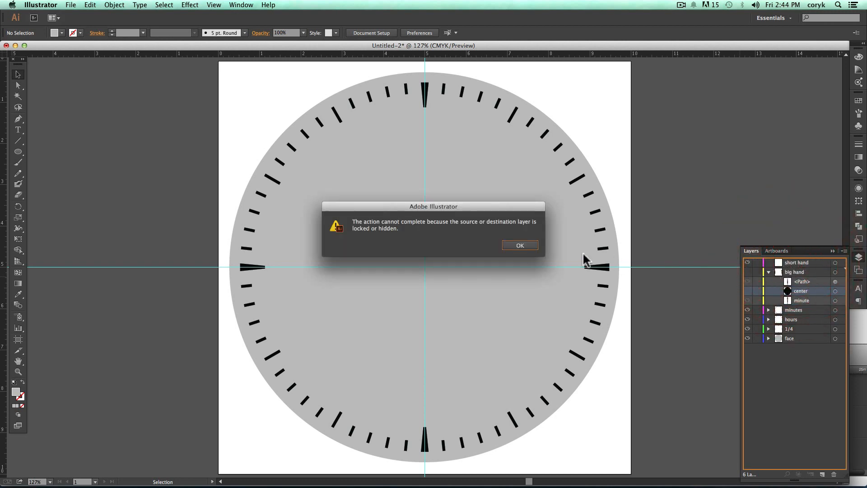
pyautogui.click(528, 244)
# Step: Move the center circle from the big hand layer into the short hand layer and hide the big hand layer
pyautogui.click(747, 271)
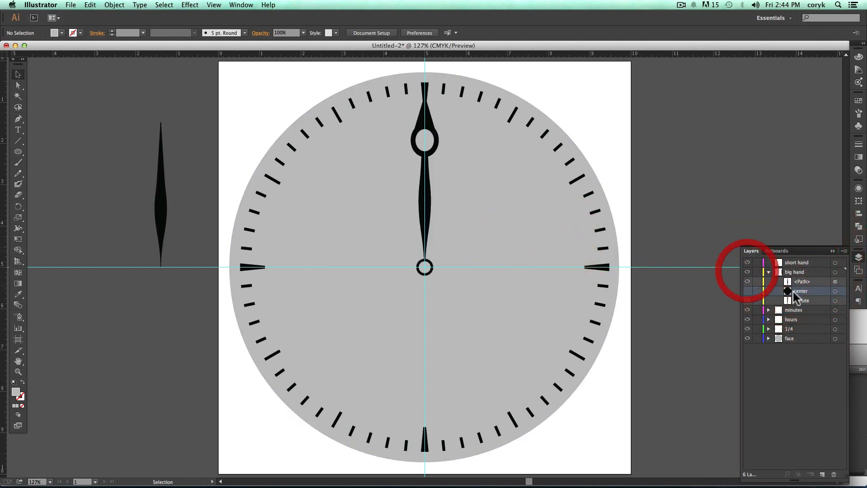
pyautogui.moveTo(801, 294); pyautogui.dragTo(794, 263)
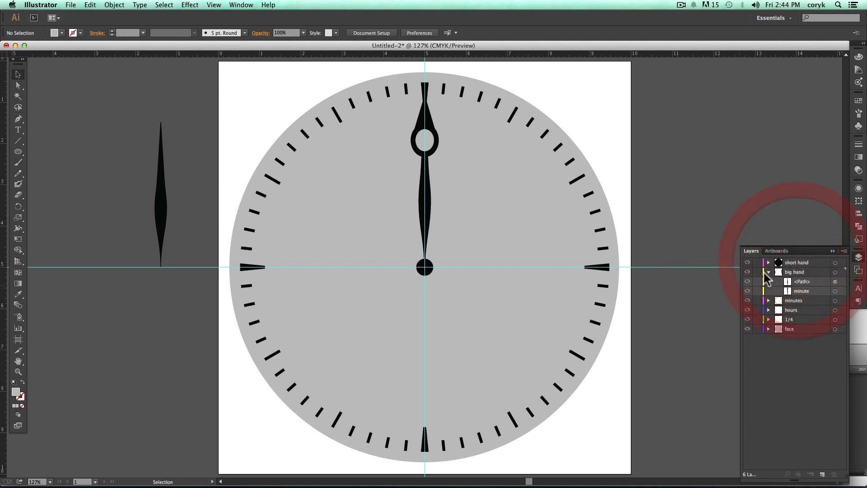
pyautogui.click(747, 272)
pyautogui.click(768, 271)
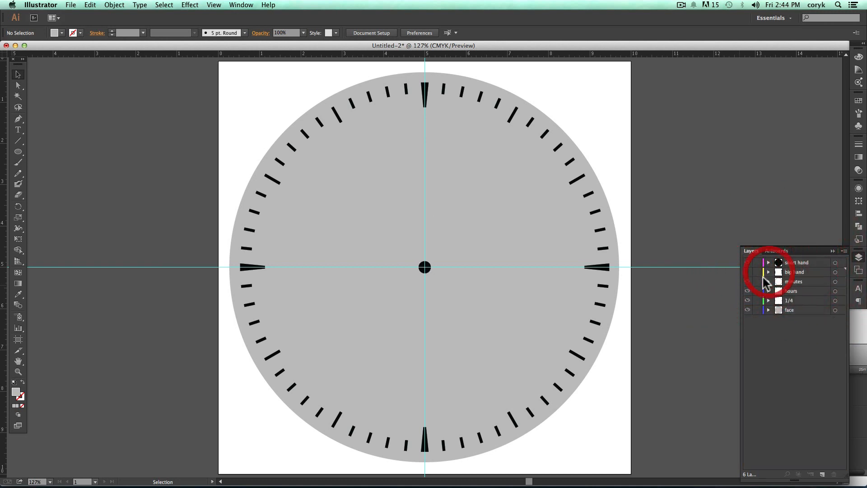
# Step: Duplicate the center circle within the short hand layer and hide the lower copy
pyautogui.click(767, 262)
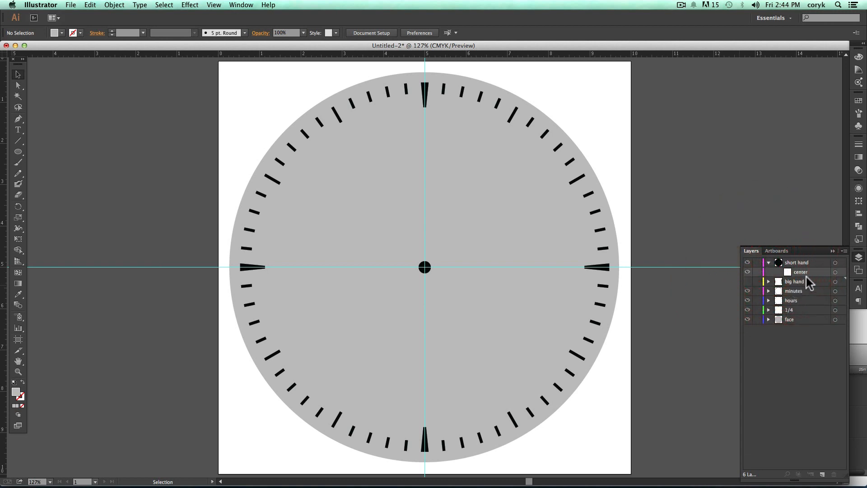
pyautogui.moveTo(813, 270); pyautogui.dragTo(825, 435)
pyautogui.moveTo(820, 471); pyautogui.dragTo(822, 473)
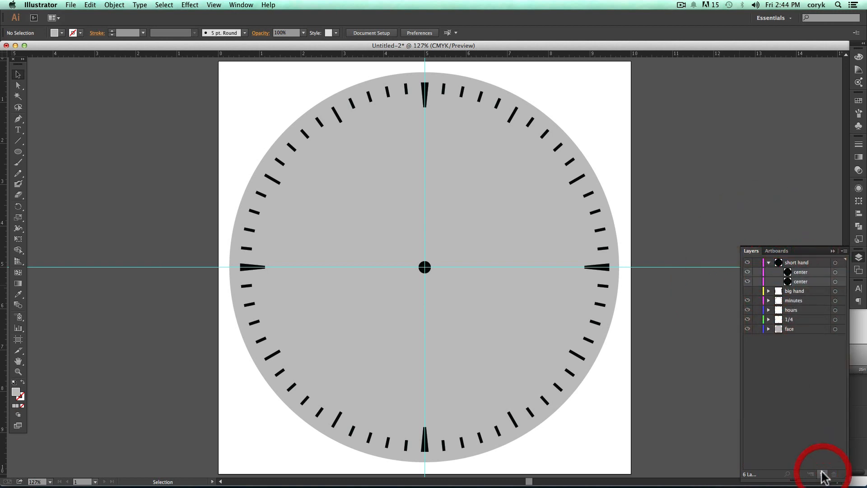
pyautogui.click(747, 281)
pyautogui.click(792, 273)
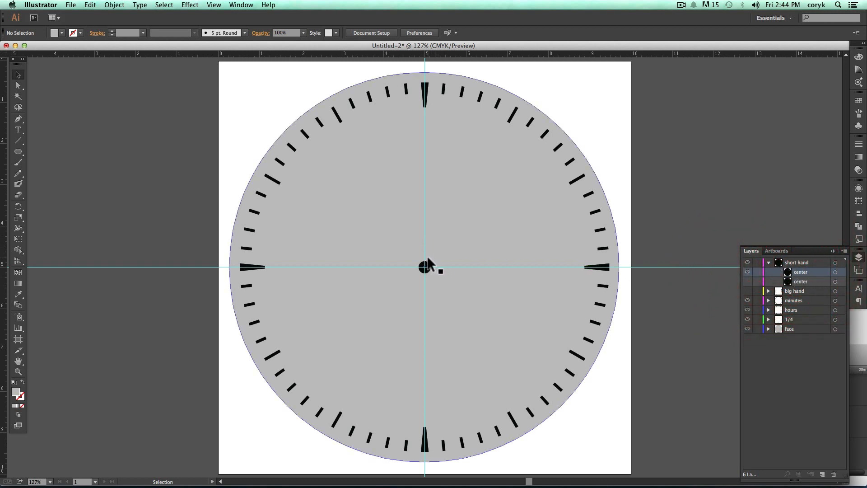
# Step: Draw a four-point half outline for the short hand beside the artboard with the Pen tool, about 1 in wide and 5.66 in tall
pyautogui.moveTo(429, 257); pyautogui.dragTo(428, 269)
pyautogui.press('p')
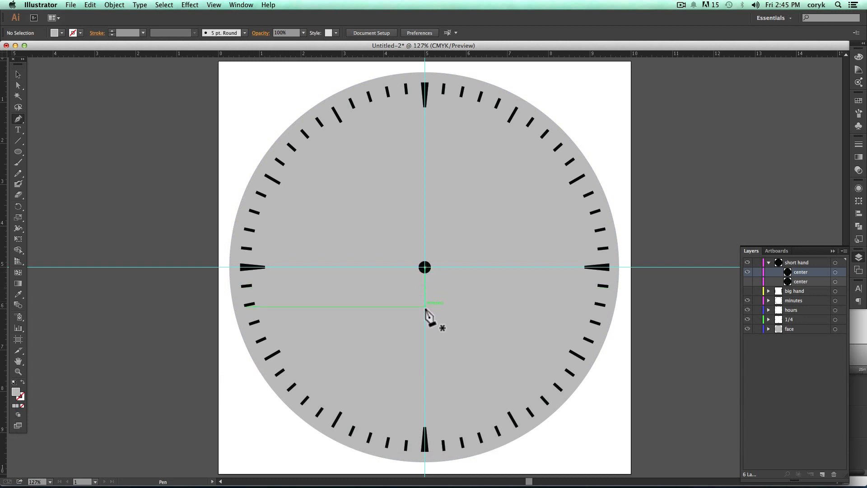
pyautogui.moveTo(405, 306); pyautogui.dragTo(629, 296)
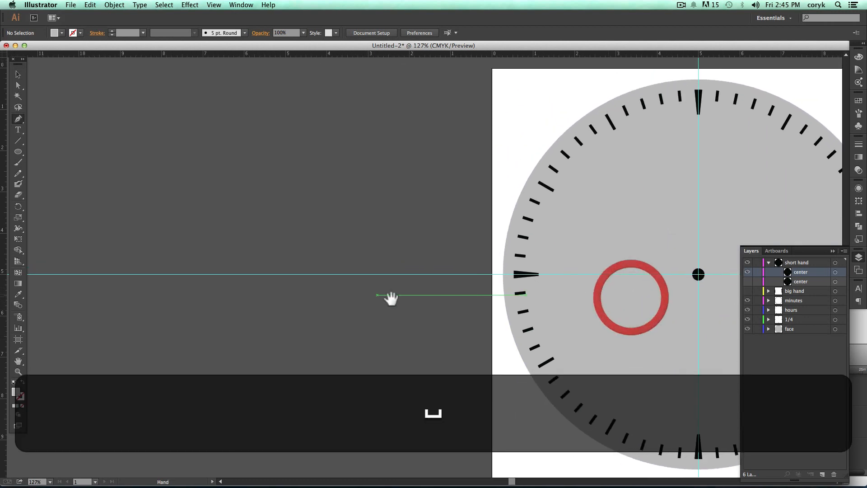
pyautogui.click(329, 322)
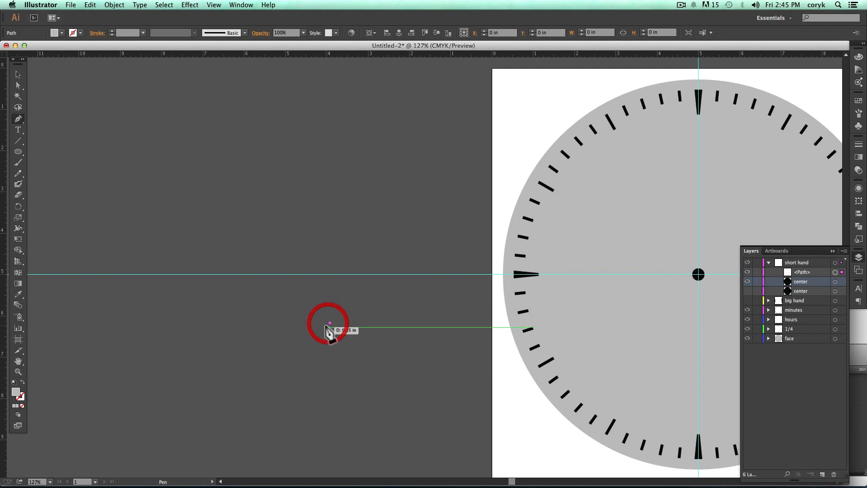
pyautogui.click(296, 266)
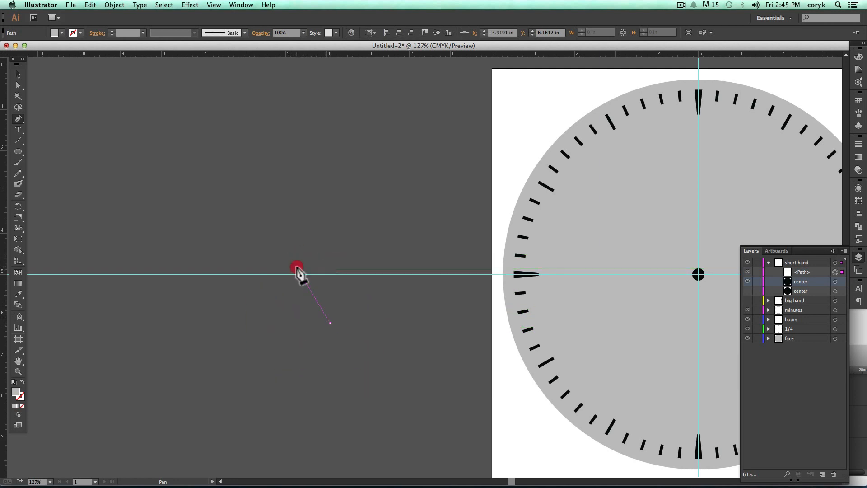
pyautogui.keyDown('shift'); pyautogui.click(296, 130); pyautogui.keyUp('shift')
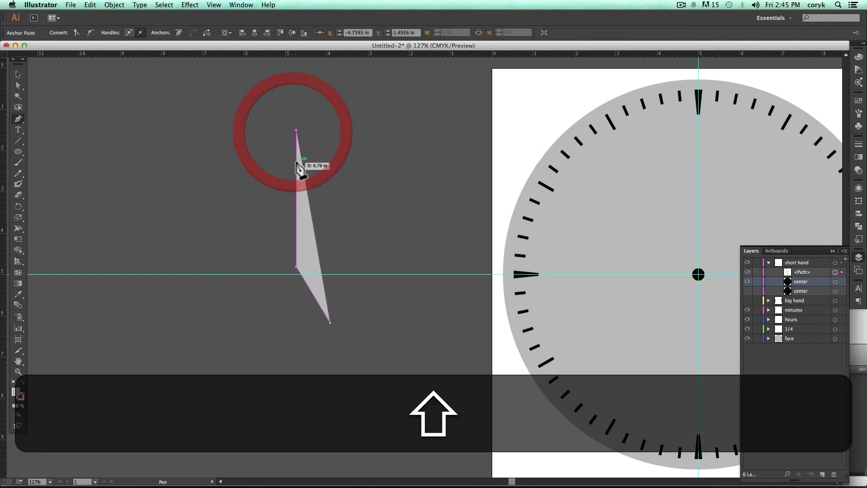
pyautogui.keyDown('shift'); pyautogui.click(336, 89); pyautogui.keyUp('shift')
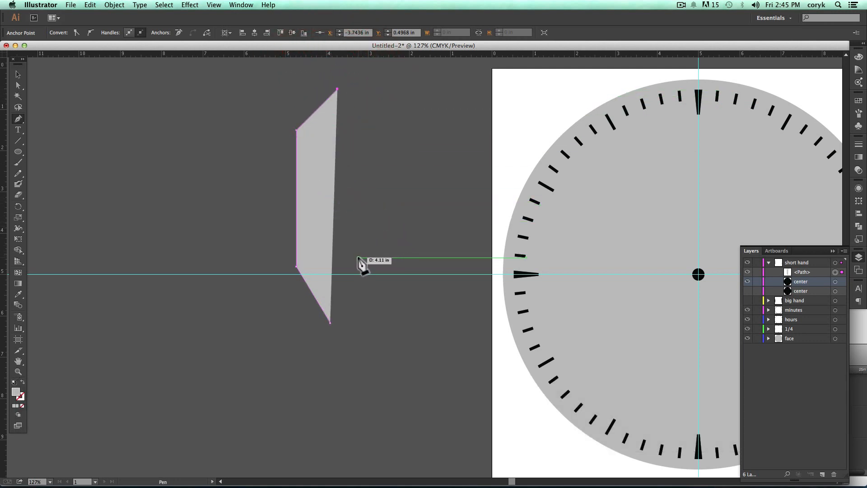
pyautogui.press('v')
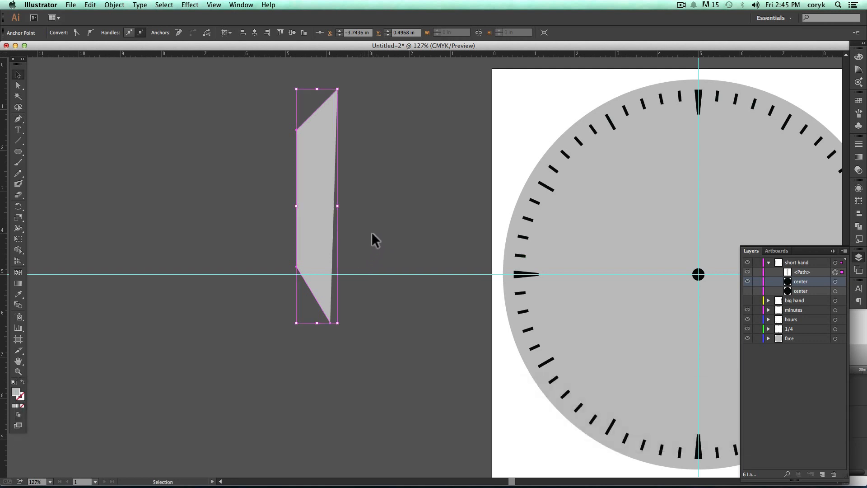
pyautogui.press('o')
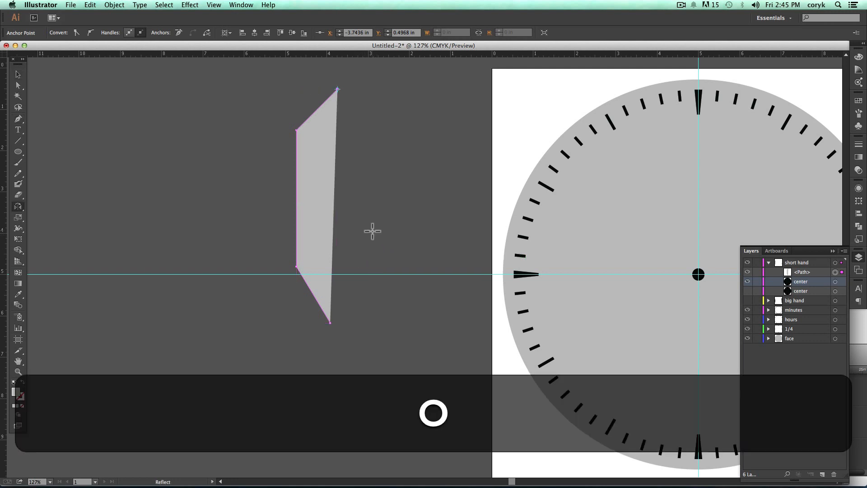
pyautogui.keyDown('alt'); pyautogui.click(322, 204); pyautogui.keyUp('alt')
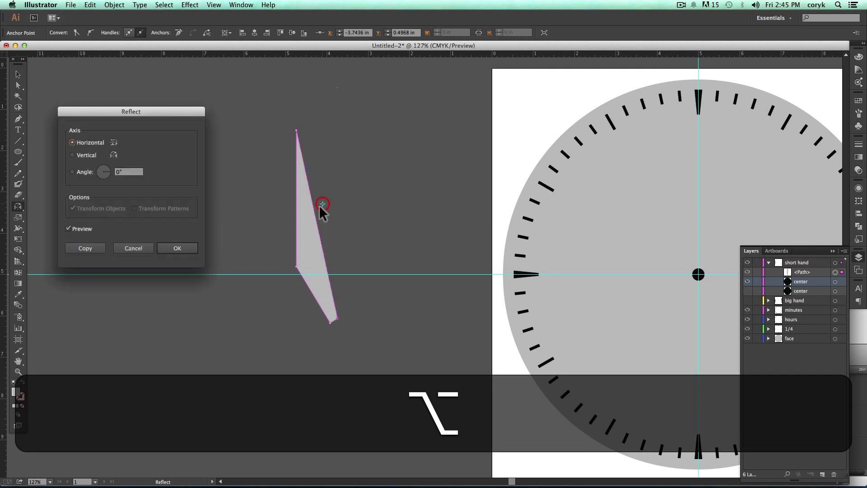
pyautogui.press('Escape')
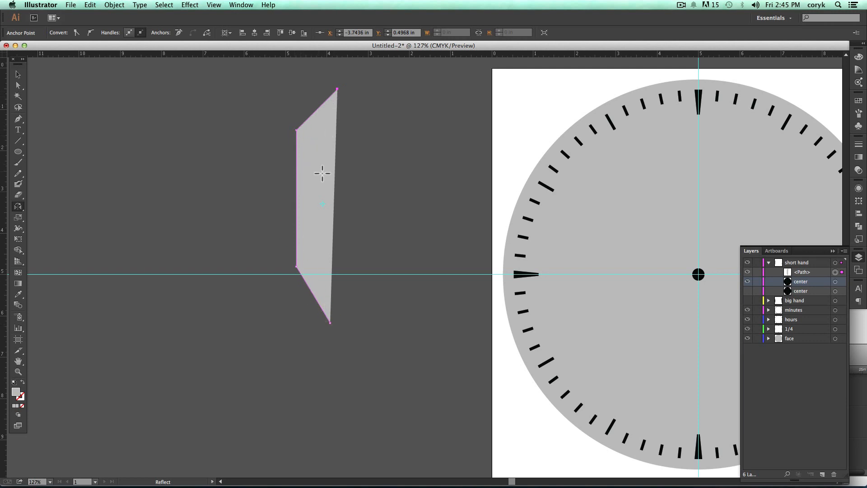
# Step: Fill the short hand's half outline with dark red using the Color Picker
pyautogui.press('v')
pyautogui.click(317, 186)
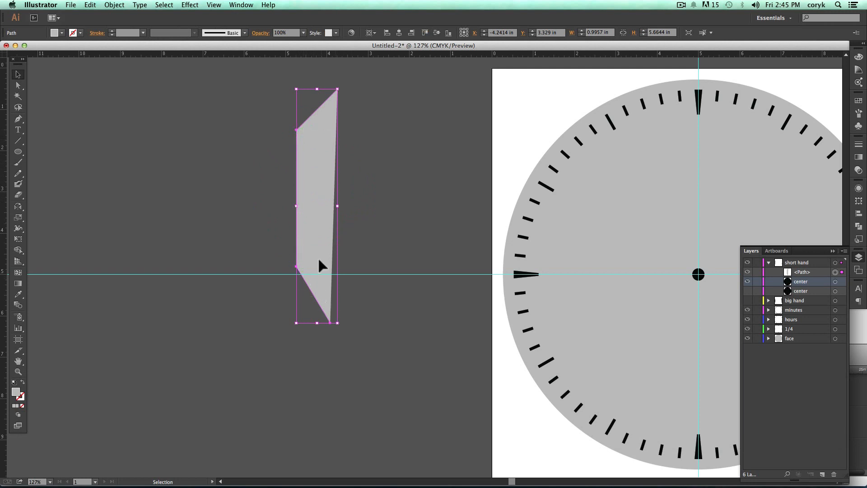
pyautogui.press('o')
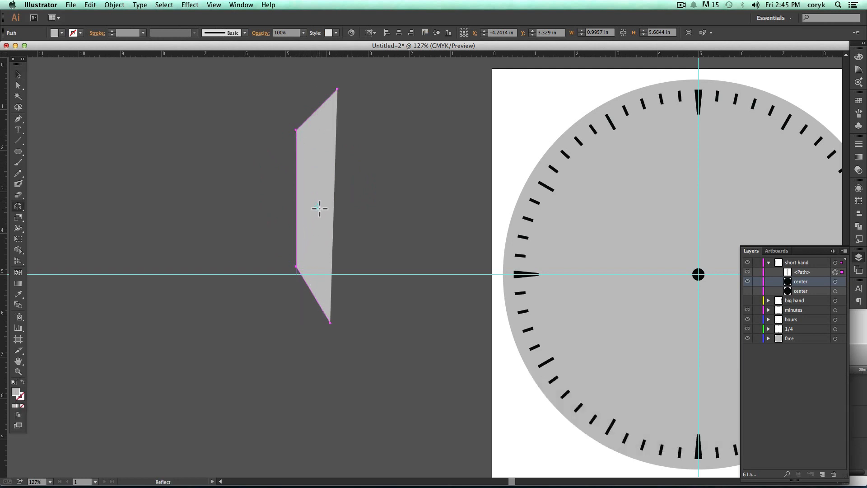
pyautogui.click(16, 392)
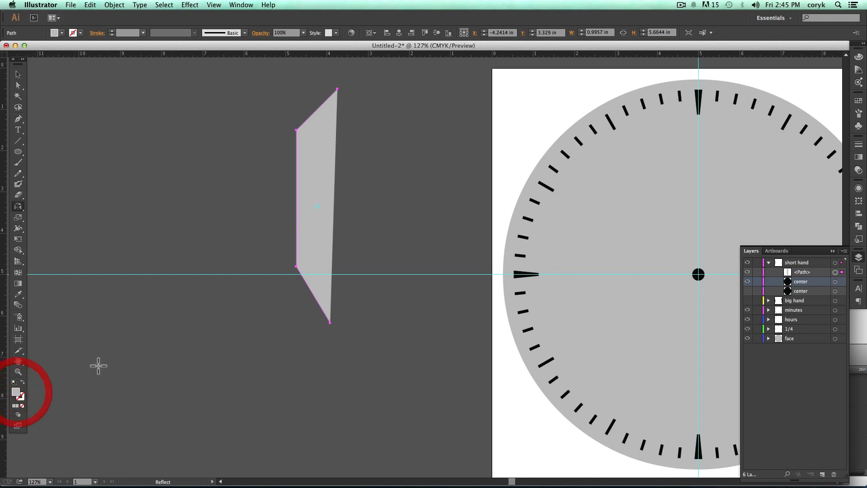
pyautogui.doubleClick(16, 392)
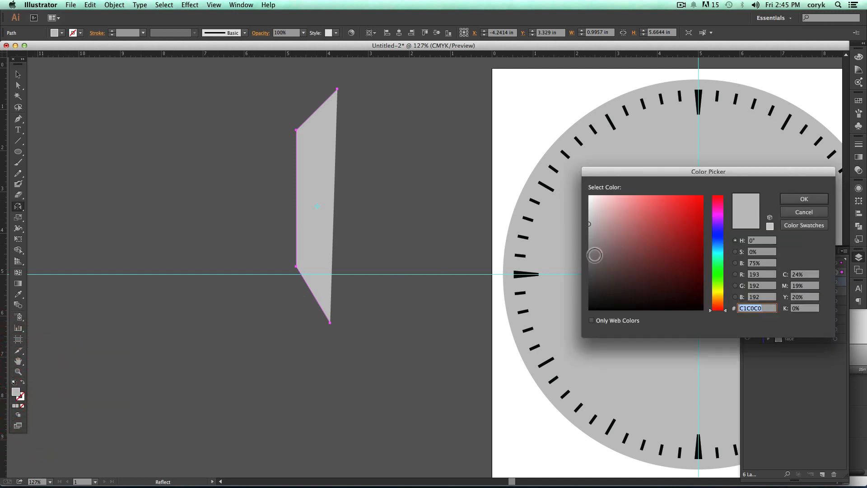
pyautogui.click(657, 244)
pyautogui.click(804, 198)
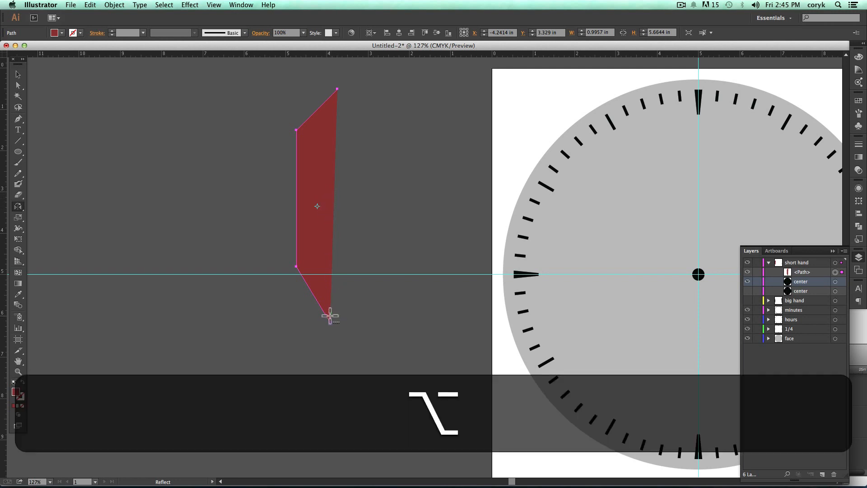
# Step: Reflect a copy of the half outline across a vertical axis placed near its lower tip
pyautogui.keyDown('alt'); pyautogui.click(330, 315); pyautogui.keyUp('alt')
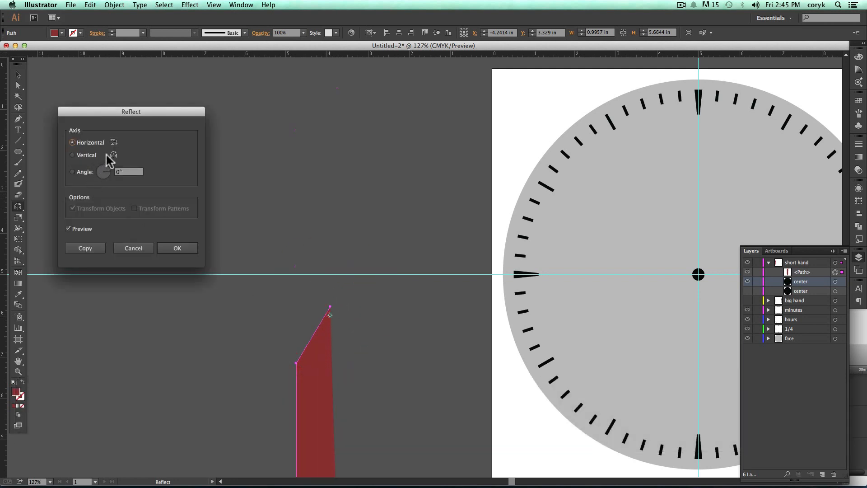
pyautogui.click(72, 156)
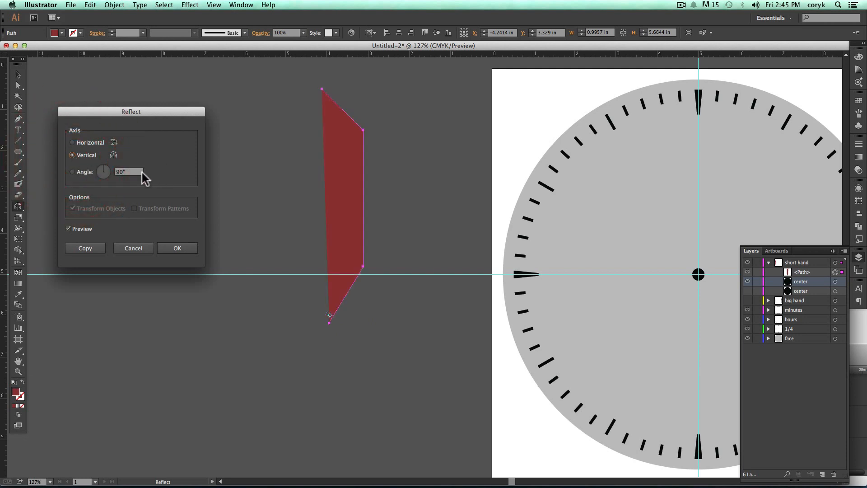
pyautogui.click(86, 248)
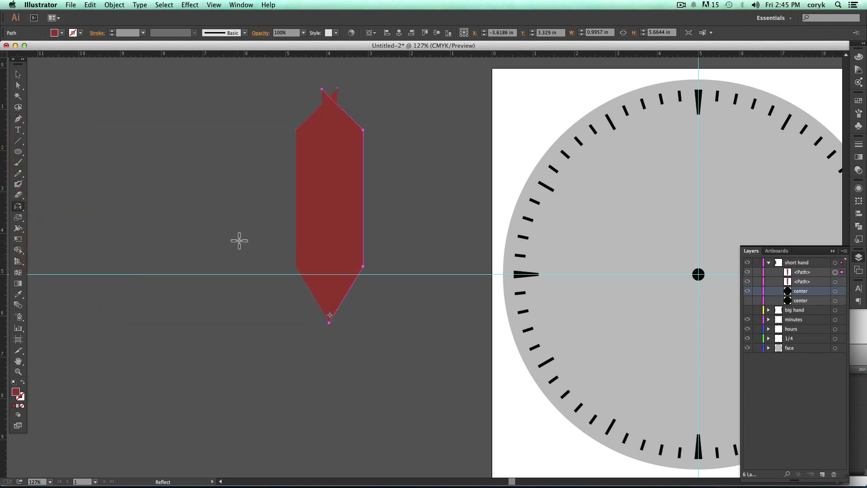
# Step: Merge the main regions of the two overlapping red halves into one body with the Shape Builder tool
pyautogui.press('v')
pyautogui.moveTo(399, 190); pyautogui.dragTo(329, 227)
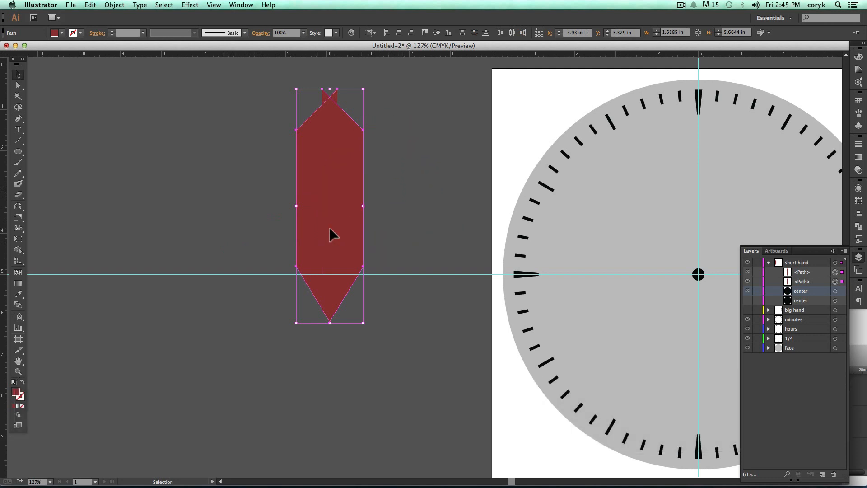
pyautogui.hotkey('shift', 'm')
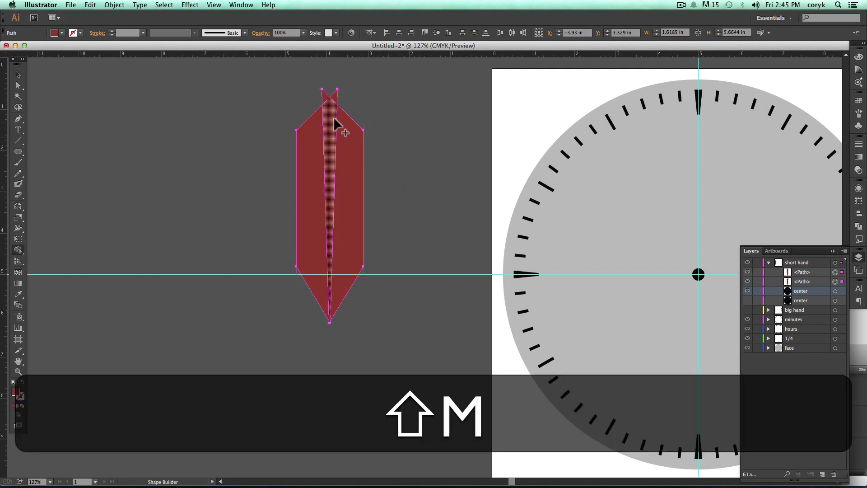
pyautogui.click(334, 95)
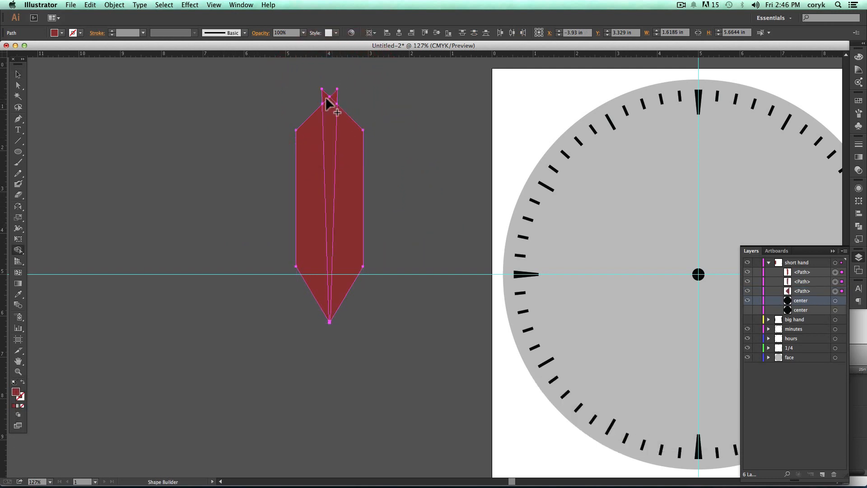
pyautogui.click(326, 97)
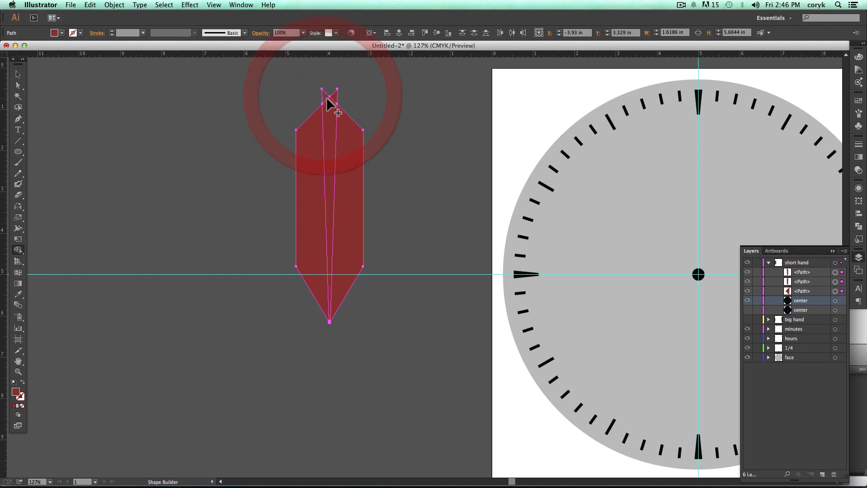
pyautogui.click(358, 175)
pyautogui.press('v')
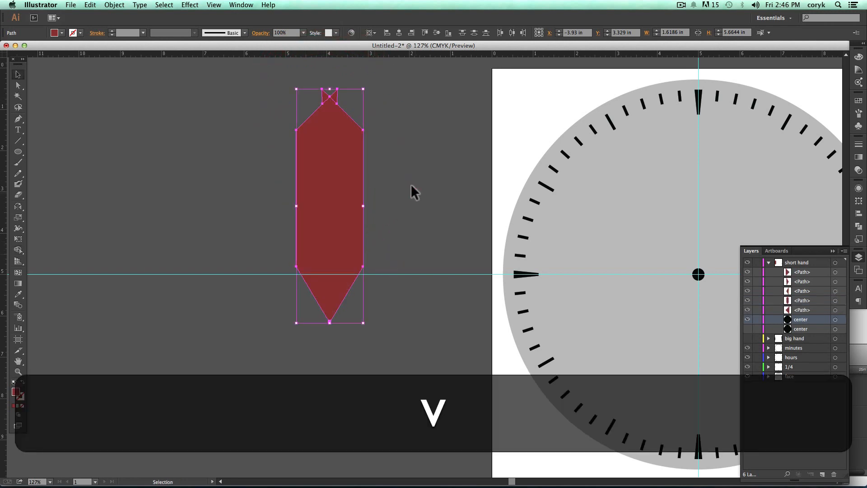
# Step: Delete the leftover pieces above the pointed top and move the merged red shape aside from the remaining fragments
pyautogui.click(412, 190)
pyautogui.click(337, 95)
pyautogui.press('BackSpace')
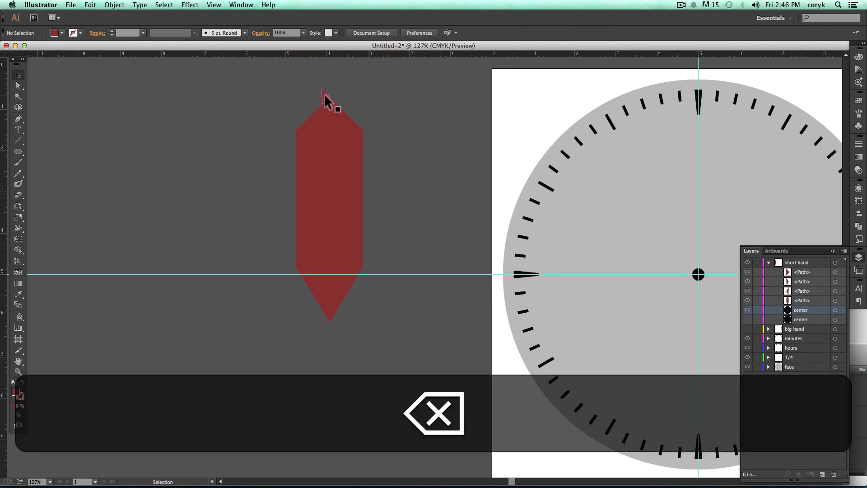
pyautogui.click(329, 94)
pyautogui.press('BackSpace')
pyautogui.click(342, 146)
pyautogui.moveTo(337, 174); pyautogui.dragTo(291, 190)
pyautogui.click(343, 258)
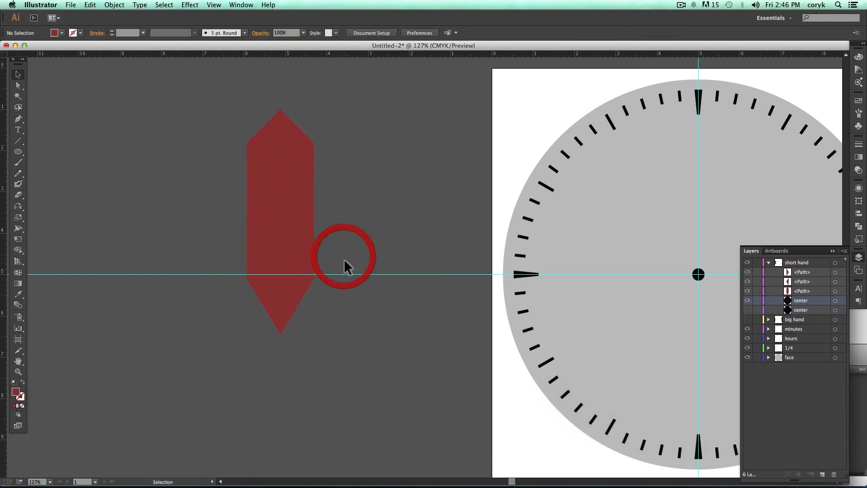
# Step: Set the fill to green 369175 and draw an ellipse about 1.77 in wide and 2.81 in tall over the red shape's lower-left edge
pyautogui.doubleClick(16, 390)
pyautogui.click(718, 262)
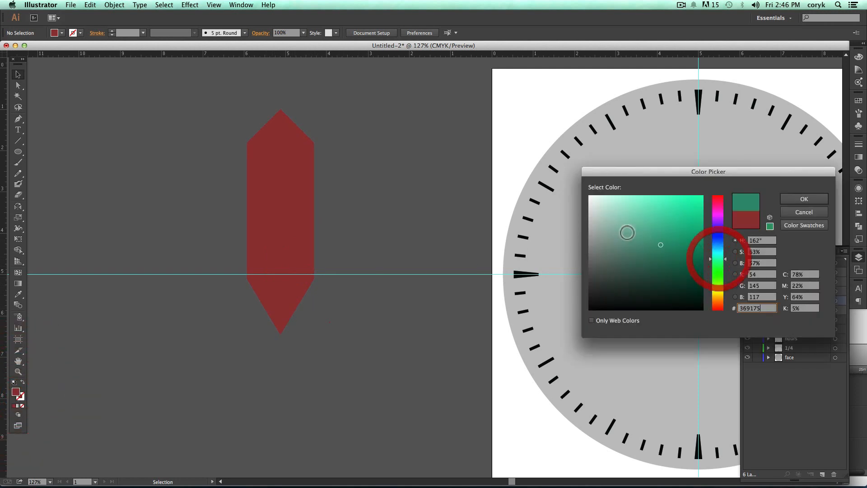
pyautogui.click(796, 199)
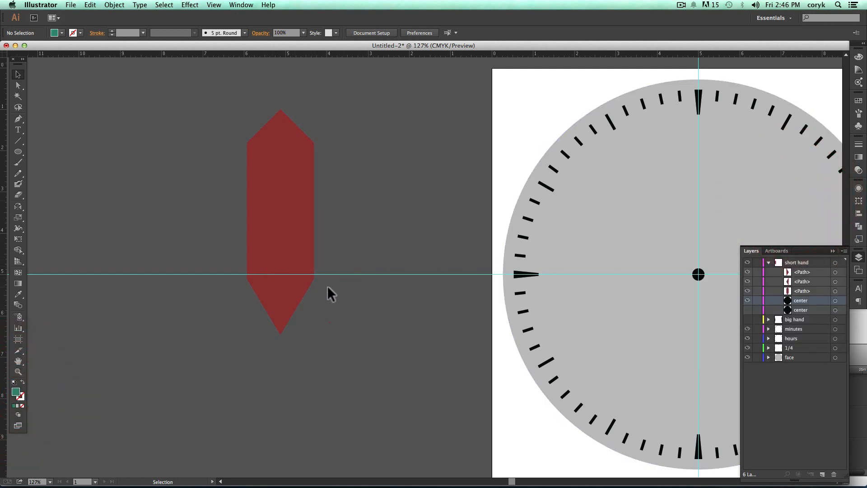
pyautogui.press('l')
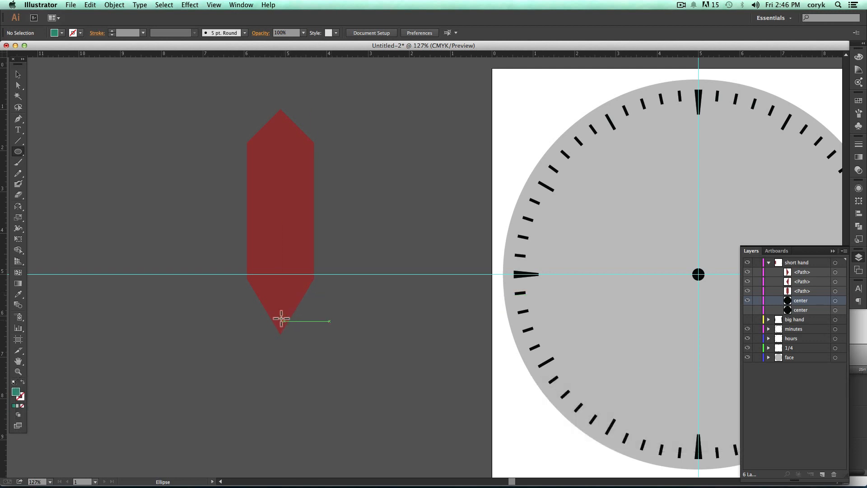
pyautogui.moveTo(223, 314); pyautogui.dragTo(296, 200)
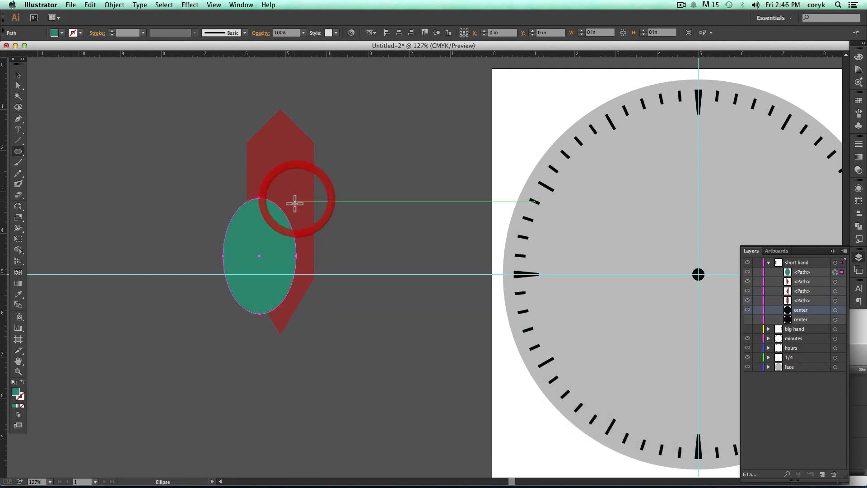
# Step: Duplicate the green ellipse onto the red shape's upper-right edge
pyautogui.press('v')
pyautogui.press('alt')
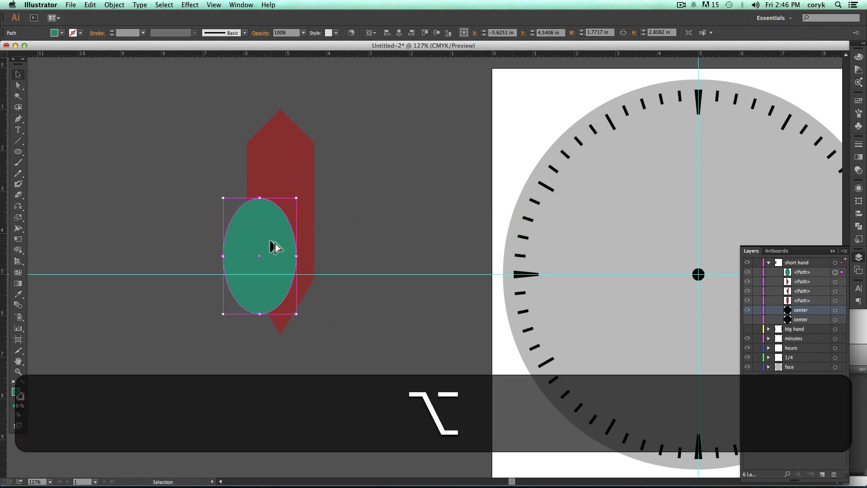
pyautogui.moveTo(275, 244); pyautogui.dragTo(317, 135)
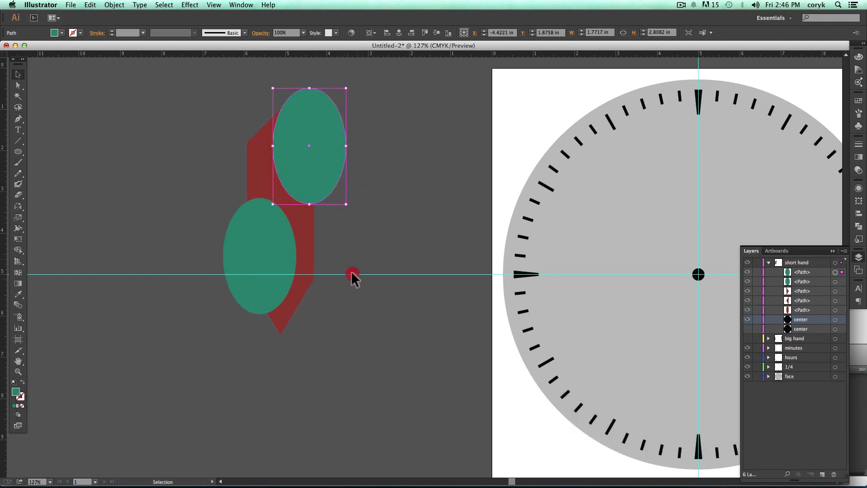
# Step: Separate the areas covered by the two green ellipses from the red shape with the Shape Builder tool
pyautogui.moveTo(351, 272); pyautogui.dragTo(203, 139)
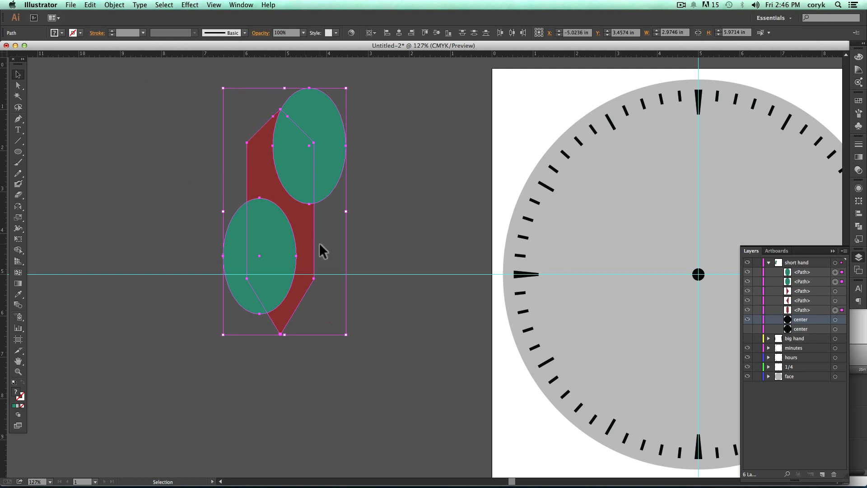
pyautogui.hotkey('shift', 'm')
pyautogui.click(298, 174)
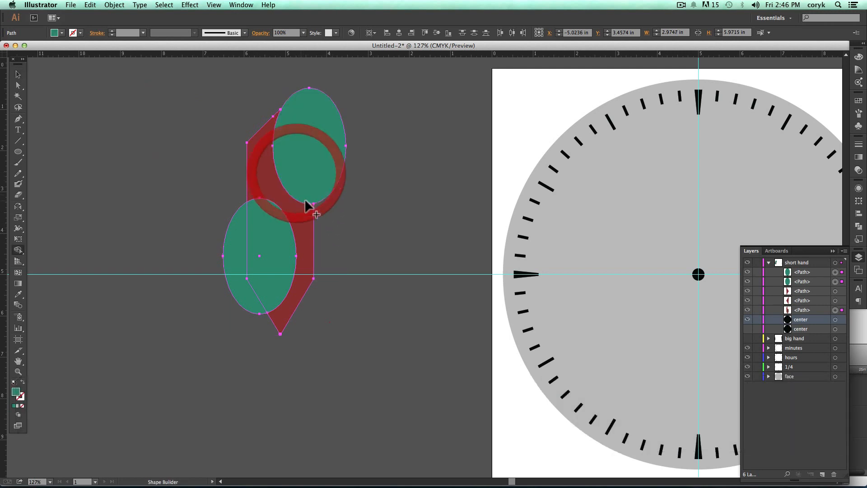
pyautogui.click(274, 246)
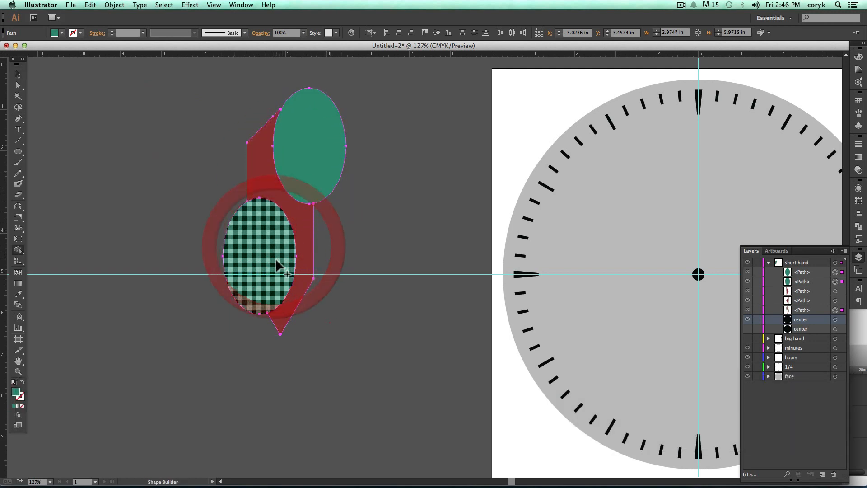
# Step: Delete both green ellipses to leave the curved cutouts in the red shape
pyautogui.press('v')
pyautogui.click(200, 313)
pyautogui.click(261, 252)
pyautogui.keyDown('shift'); pyautogui.click(321, 153); pyautogui.keyUp('shift')
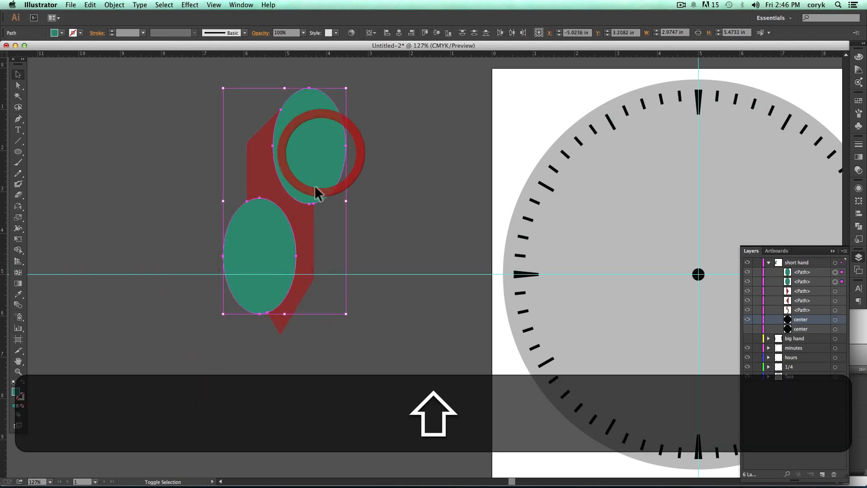
pyautogui.hotkey('shift', 'BackSpace')
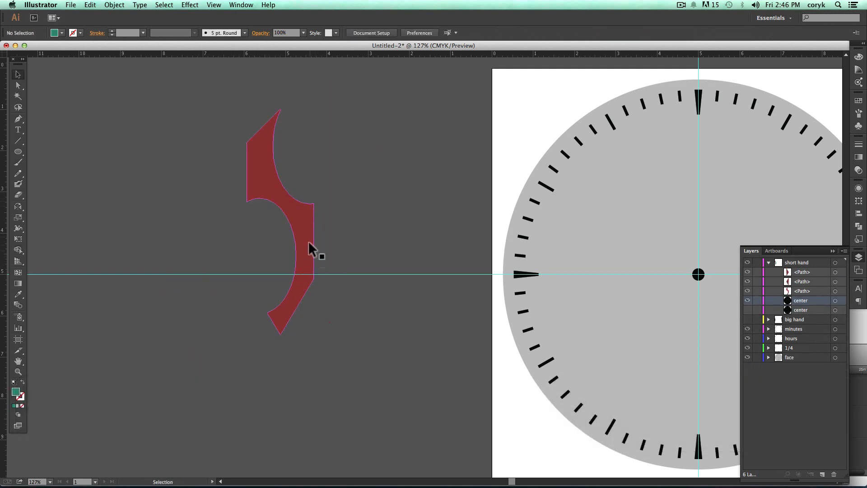
# Step: Place the curved red shape on the clock face's vertical guide above the center, resized to about 0.6 in wide and 2.96 in tall
pyautogui.click(305, 231)
pyautogui.moveTo(314, 221); pyautogui.dragTo(257, 250)
pyautogui.press('space')
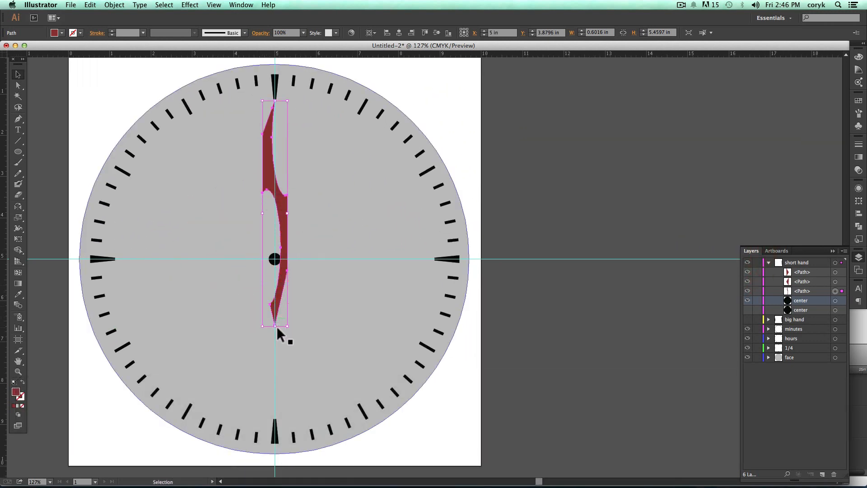
pyautogui.moveTo(274, 325); pyautogui.dragTo(274, 260)
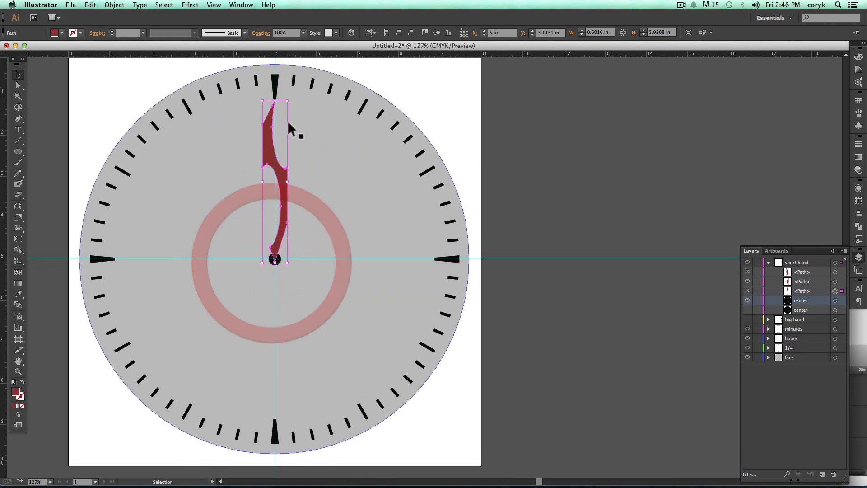
pyautogui.moveTo(275, 101); pyautogui.dragTo(276, 140)
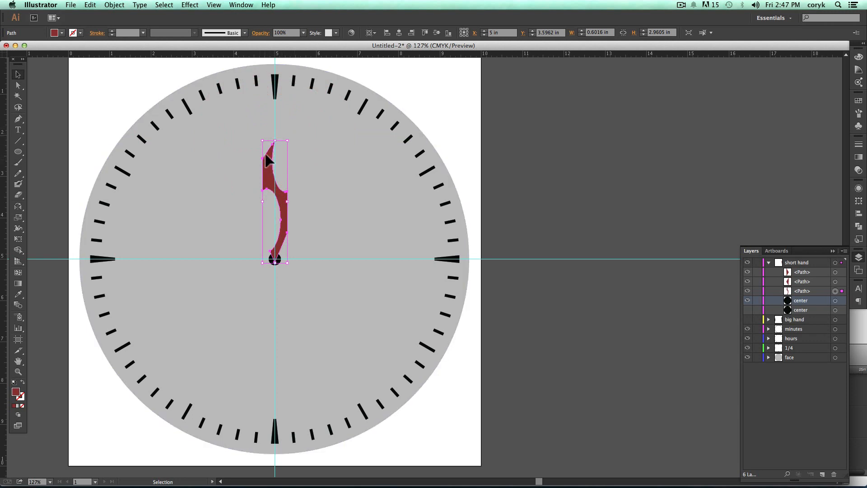
# Step: Convert the anchors at the tip and on the inner curve of the red shape's upper end to corner points
pyautogui.press('z')
pyautogui.moveTo(307, 131); pyautogui.dragTo(235, 215)
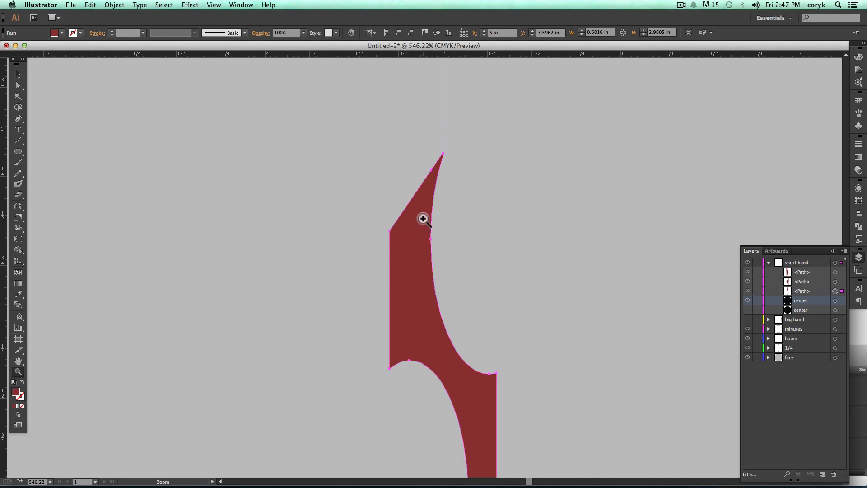
pyautogui.press('a')
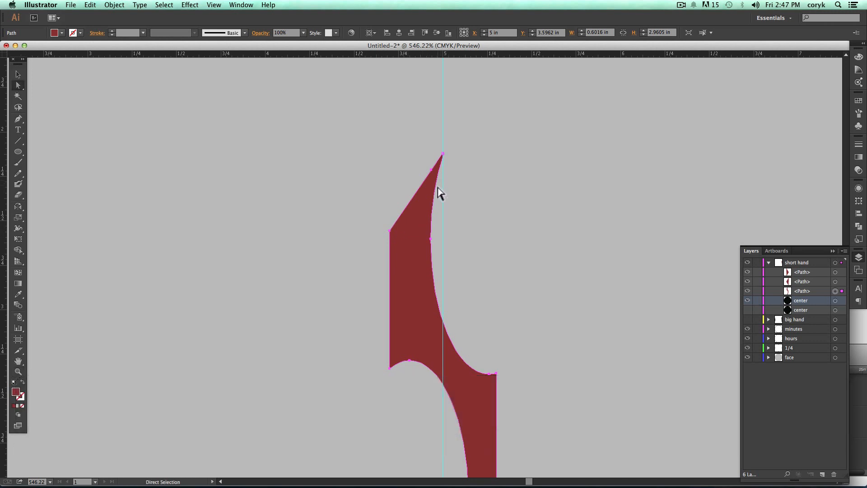
pyautogui.hotkey('shift', 'c')
pyautogui.click(431, 238)
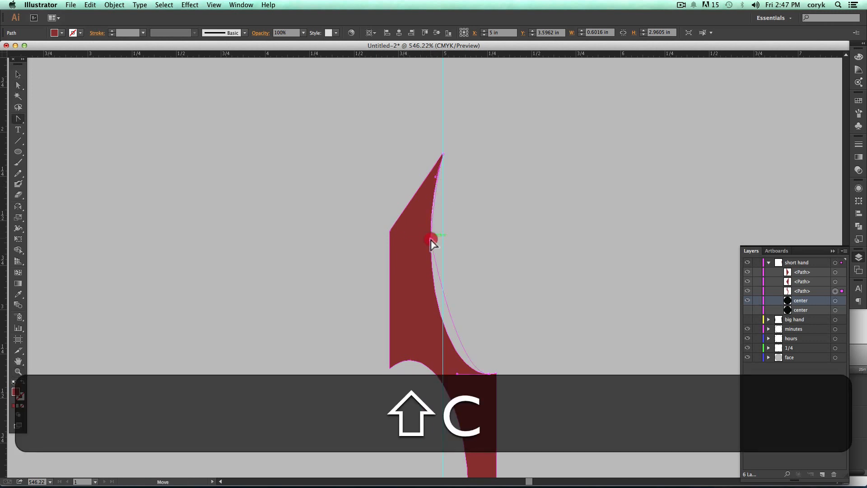
pyautogui.press('super')
pyautogui.press('super+z')
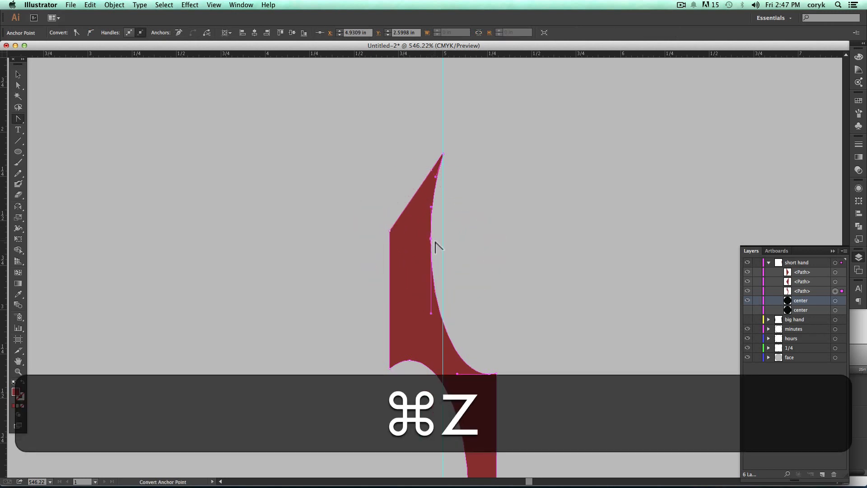
pyautogui.moveTo(431, 231); pyautogui.dragTo(432, 235)
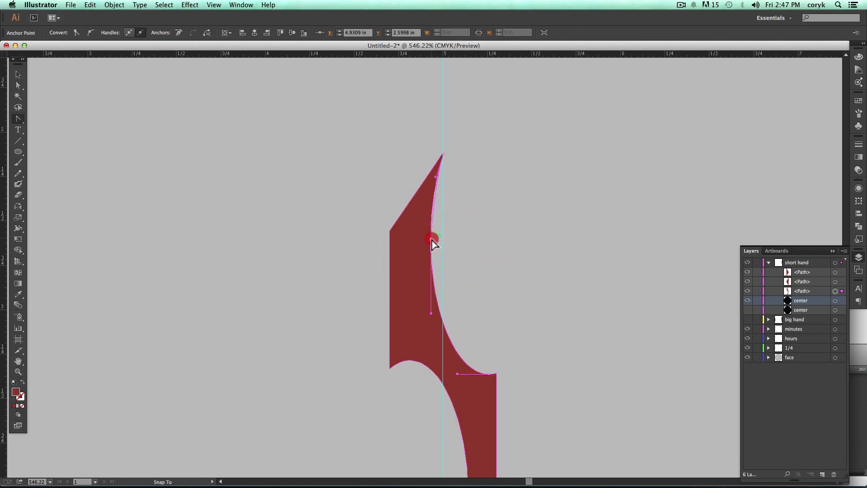
pyautogui.click(431, 239)
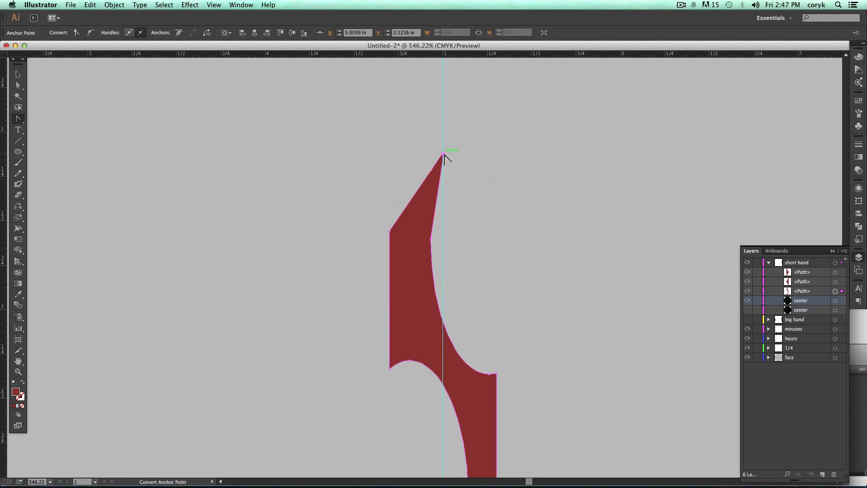
pyautogui.click(443, 154)
# Step: Reshape the red shape's upper end into a long spike by removing two anchors and raising its top point to about Y 1.76 in
pyautogui.press('-')
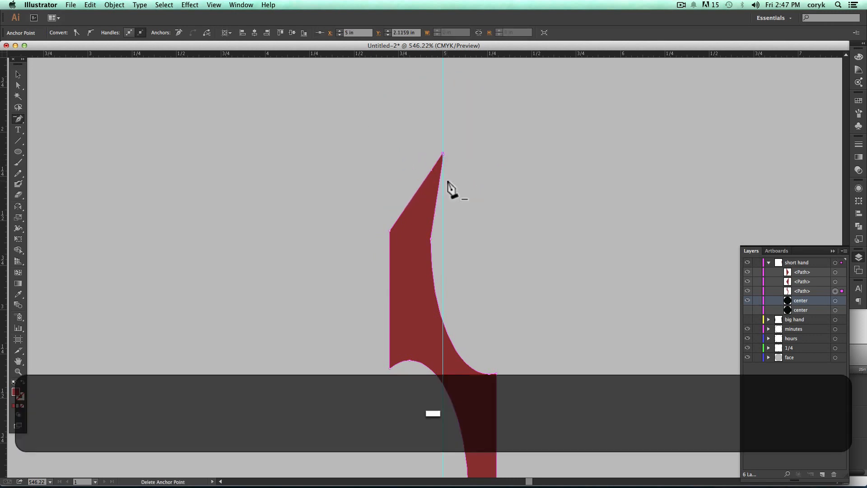
pyautogui.click(443, 154)
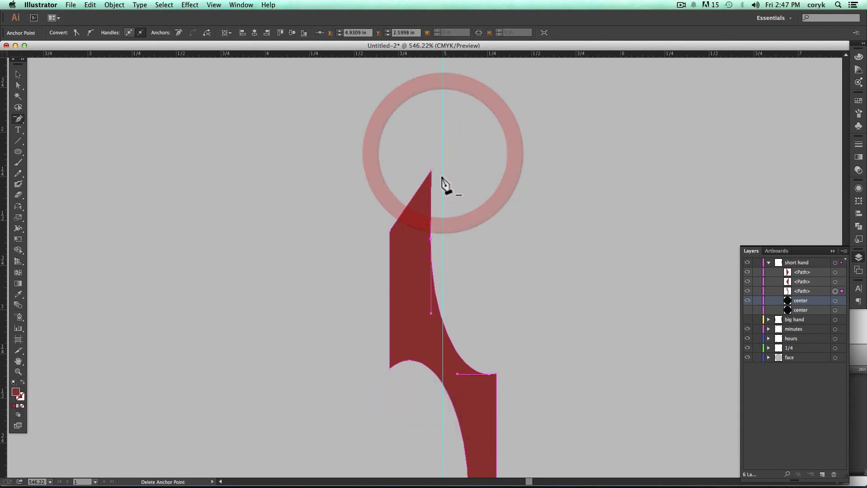
pyautogui.press('a')
pyautogui.moveTo(432, 172); pyautogui.dragTo(416, 89)
pyautogui.press('p')
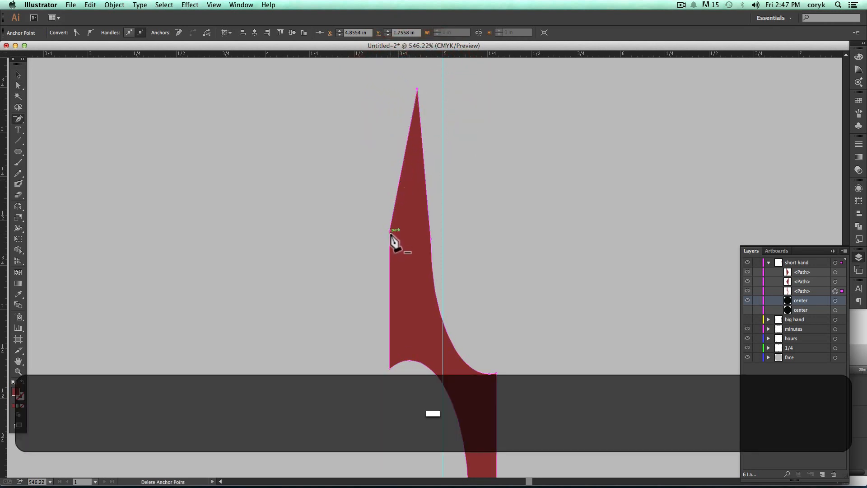
pyautogui.click(390, 232)
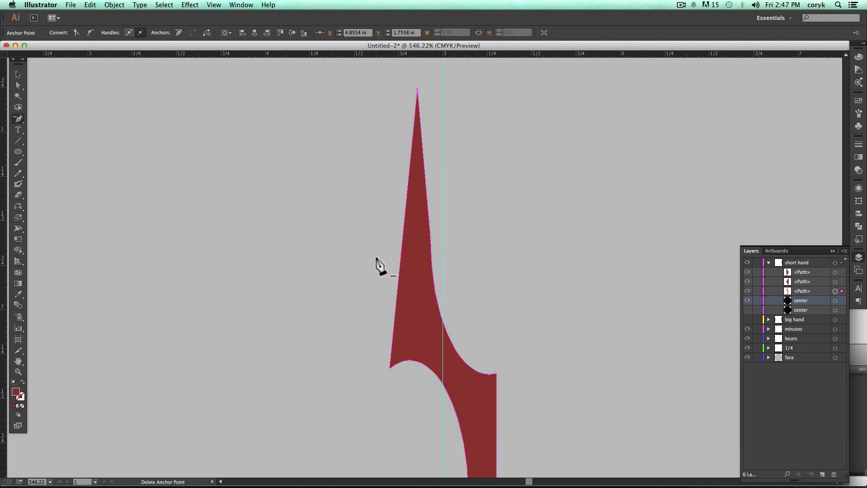
# Step: Fill the curved hand with the black sampled from the center hub using the Eyedropper
pyautogui.press('super+minus')
pyautogui.press('super+minus')
pyautogui.press('super+minus')
pyautogui.press('super+space')
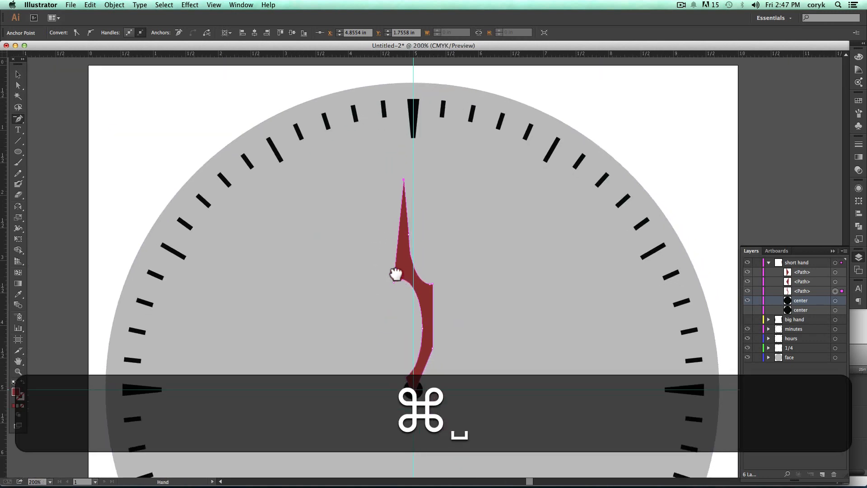
pyautogui.moveTo(395, 273); pyautogui.dragTo(356, 192)
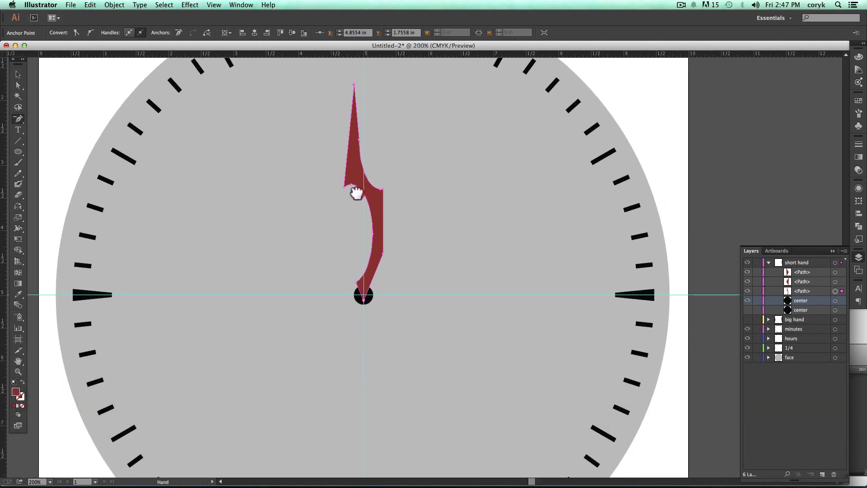
pyautogui.press('v')
pyautogui.click(373, 218)
pyautogui.press('i')
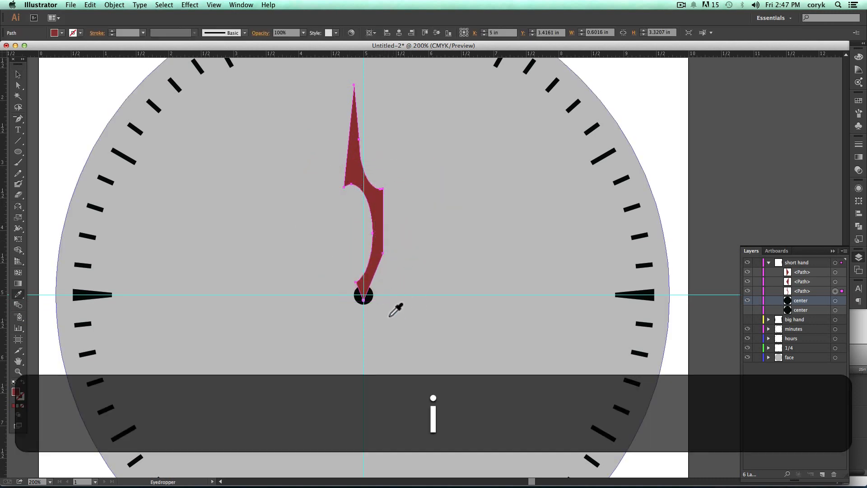
pyautogui.click(362, 297)
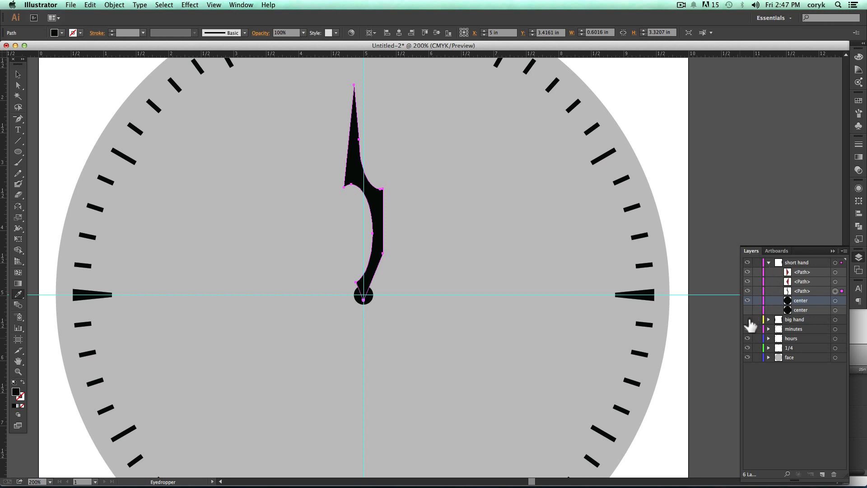
# Step: Show the big hand layer and rotate the curved hand about the clock's center, first by -90°, then back to between one and two o'clock
pyautogui.click(747, 319)
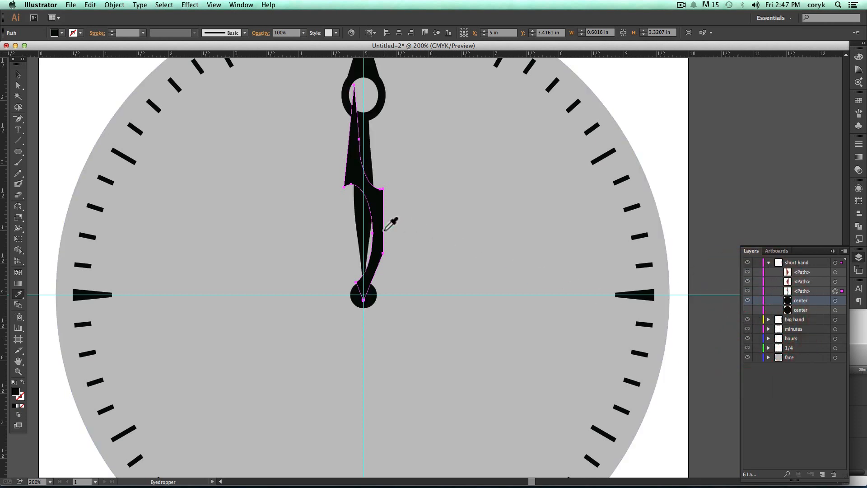
pyautogui.press('r')
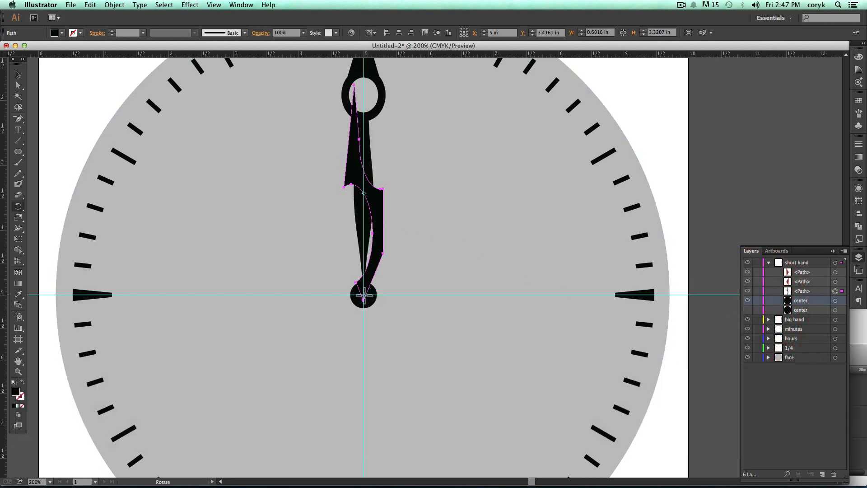
pyautogui.keyDown('alt'); pyautogui.click(364, 296); pyautogui.keyUp('alt')
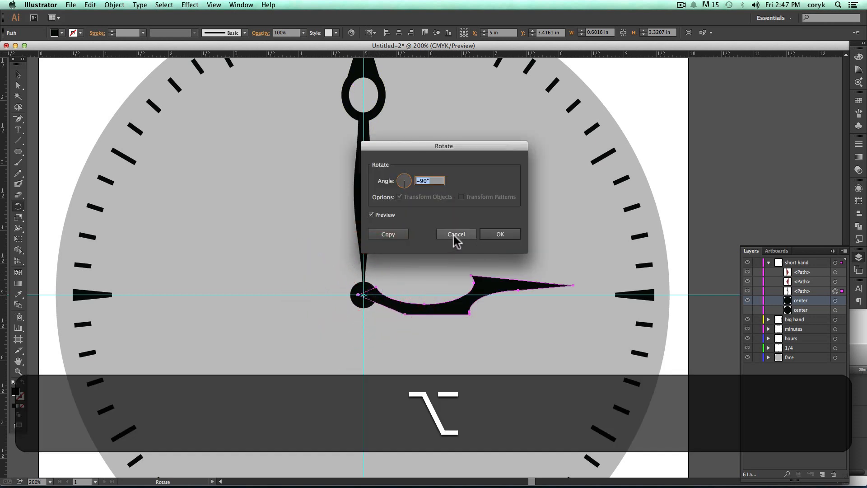
pyautogui.click(495, 234)
pyautogui.press('super+0')
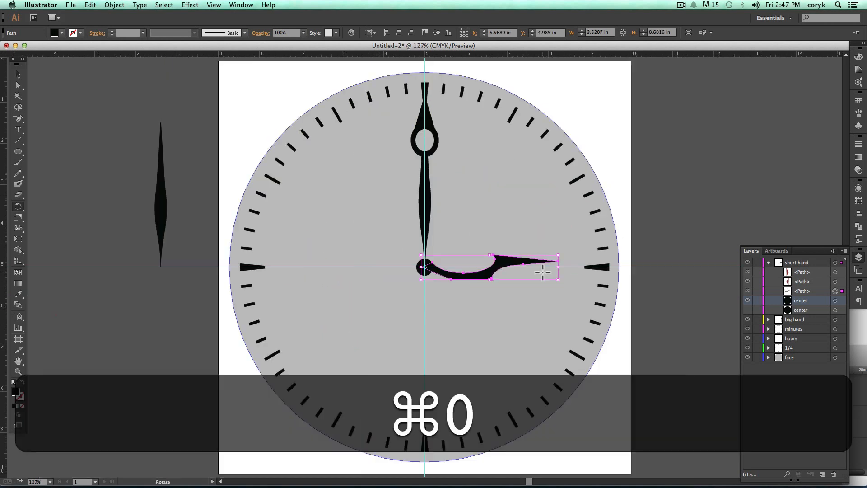
pyautogui.moveTo(576, 262); pyautogui.dragTo(538, 158)
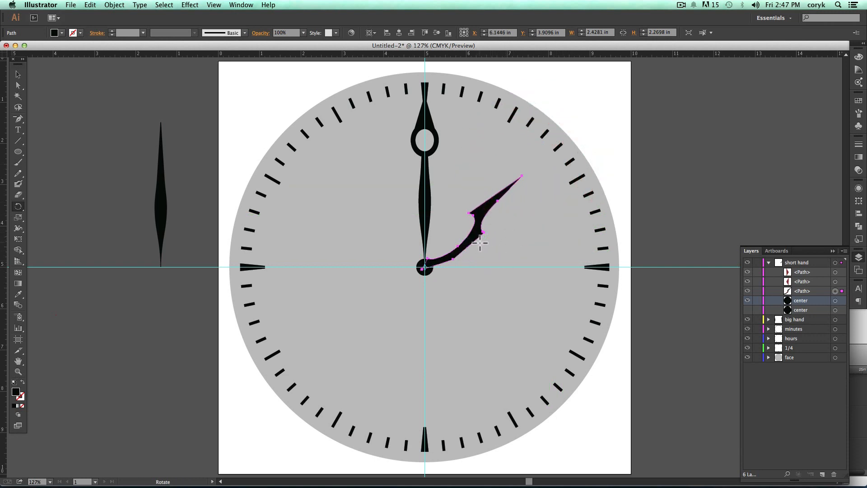
# Step: Delete the curved hand from the clock face
pyautogui.press('v')
pyautogui.press('BackSpace')
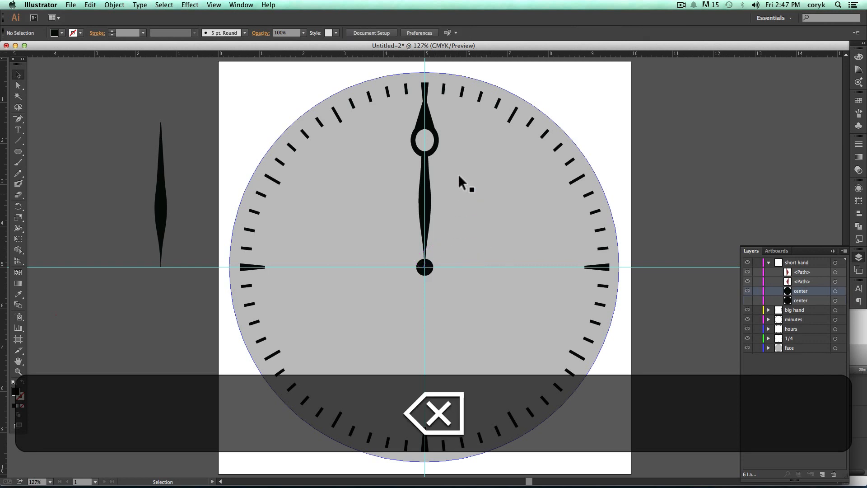
pyautogui.moveTo(284, 268); pyautogui.dragTo(496, 270)
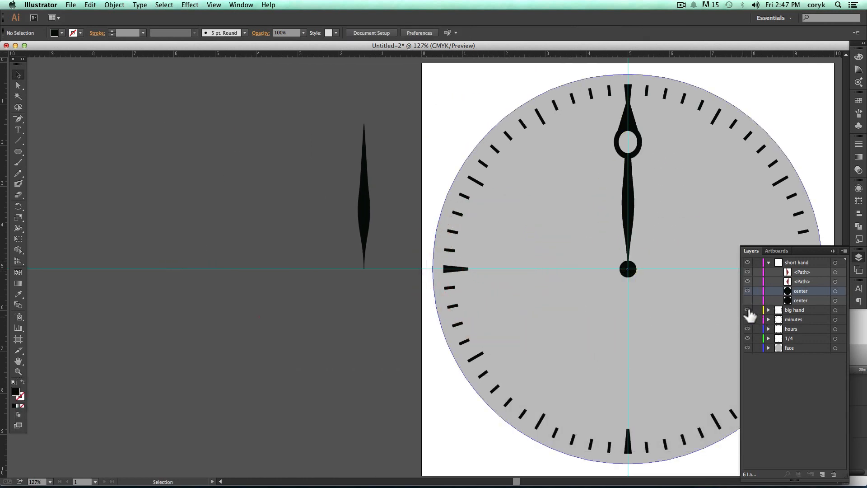
# Step: Hide the big hand layer and make the collapsed short hand layer active
pyautogui.click(747, 311)
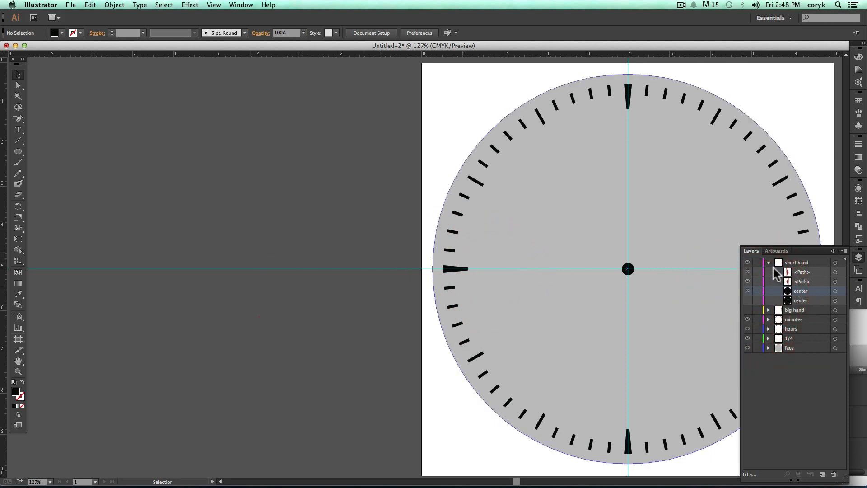
pyautogui.click(769, 262)
pyautogui.click(785, 263)
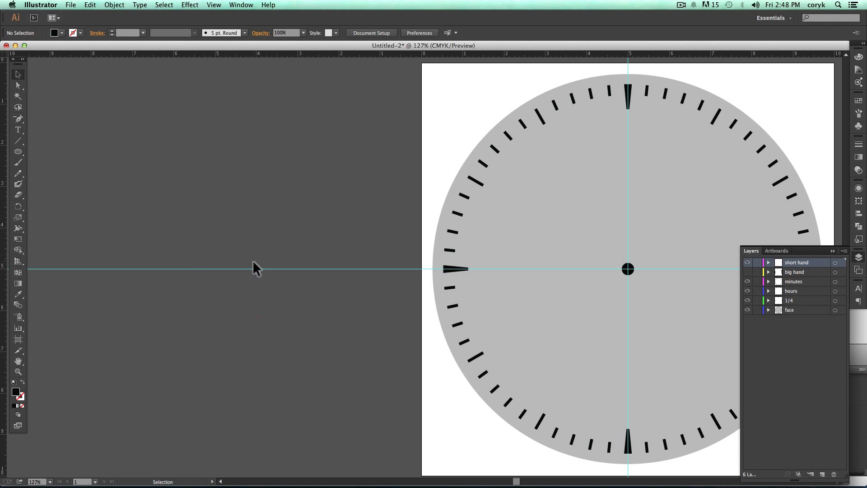
# Step: Draw a vertical line about 3.69 in tall up from the horizontal guide beside the artboard, with a 1 pt black stroke and no fill
pyautogui.press('p')
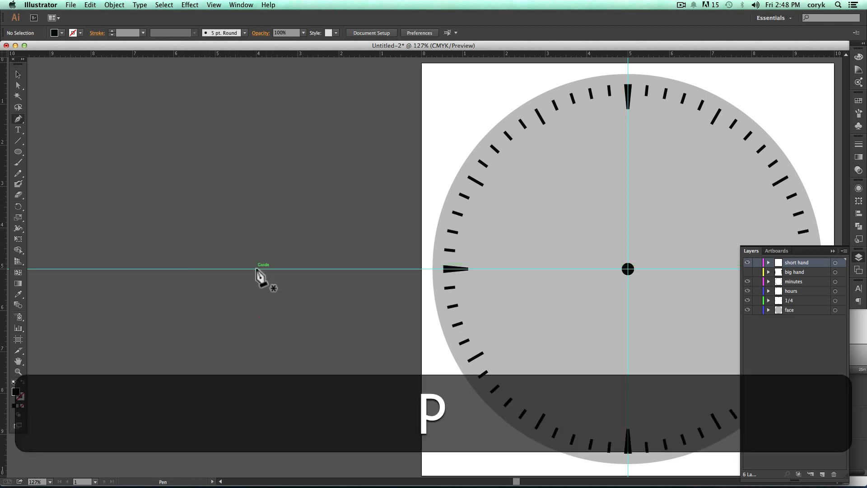
pyautogui.click(256, 269)
pyautogui.keyDown('shift'); pyautogui.click(256, 116); pyautogui.keyUp('shift')
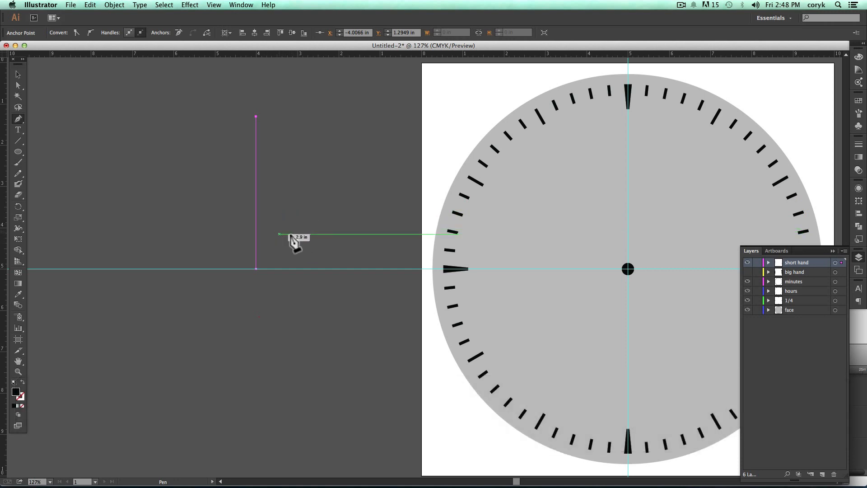
pyautogui.click(858, 144)
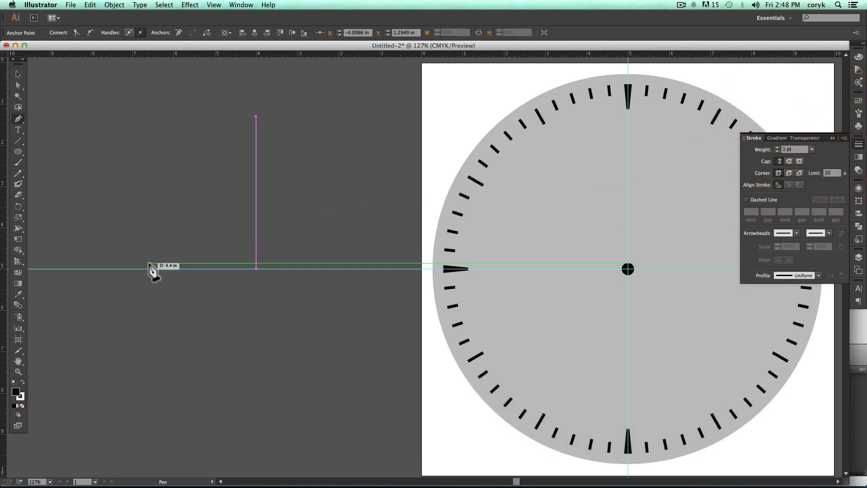
pyautogui.hotkey('shift', 'x')
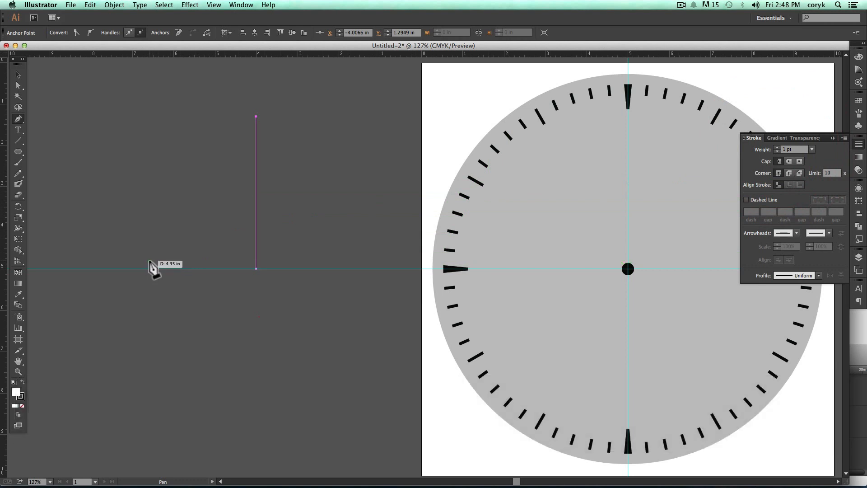
pyautogui.press('/')
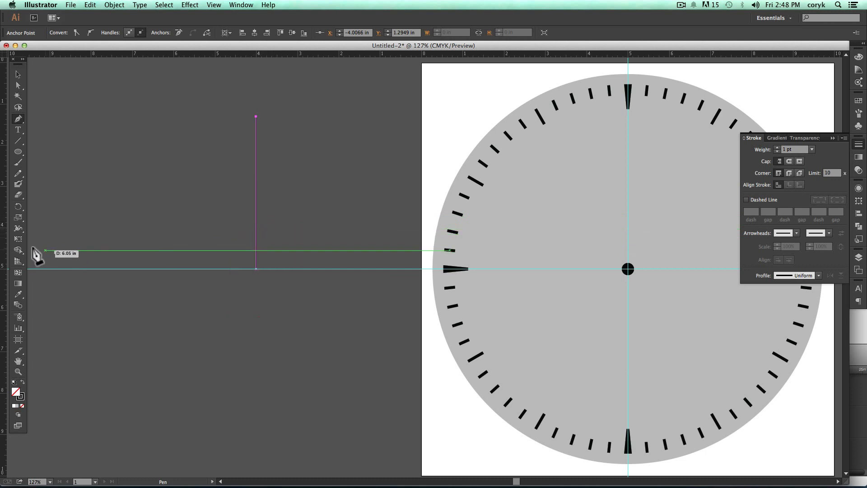
# Step: Widen the middle of the line to about 63 pt with the Width tool and expand its appearance into a leaf shape
pyautogui.click(18, 228)
pyautogui.click(83, 229)
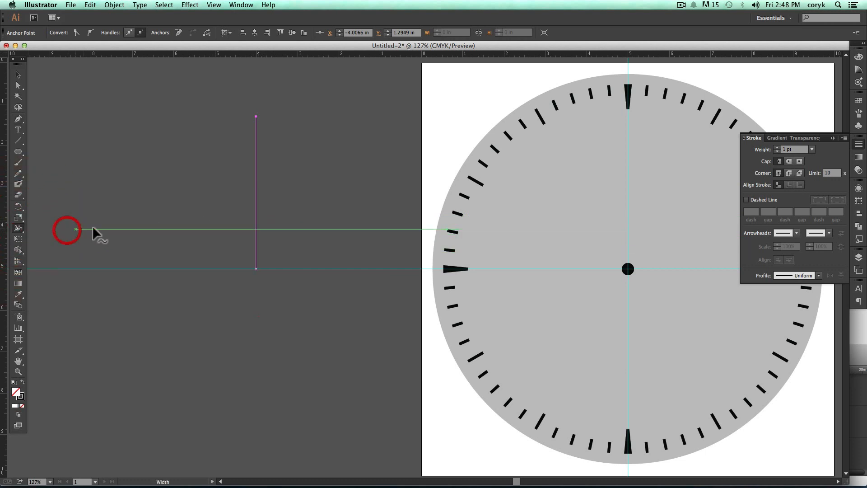
pyautogui.moveTo(257, 188); pyautogui.dragTo(276, 190)
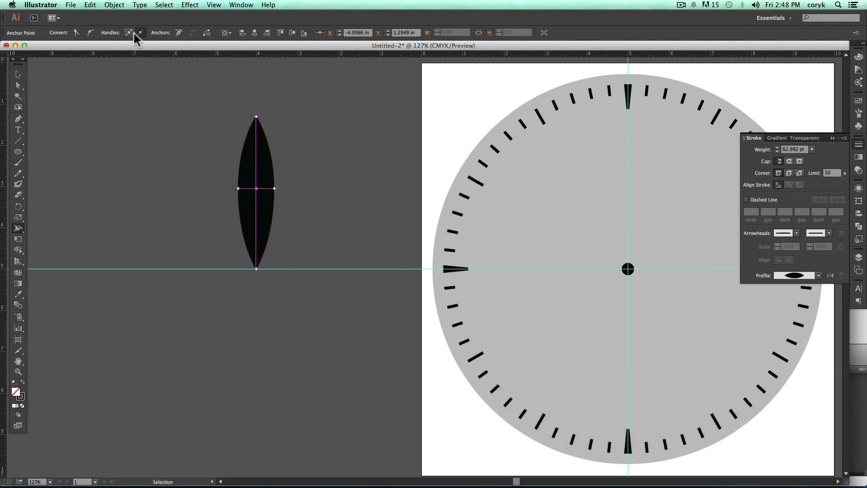
pyautogui.click(114, 5)
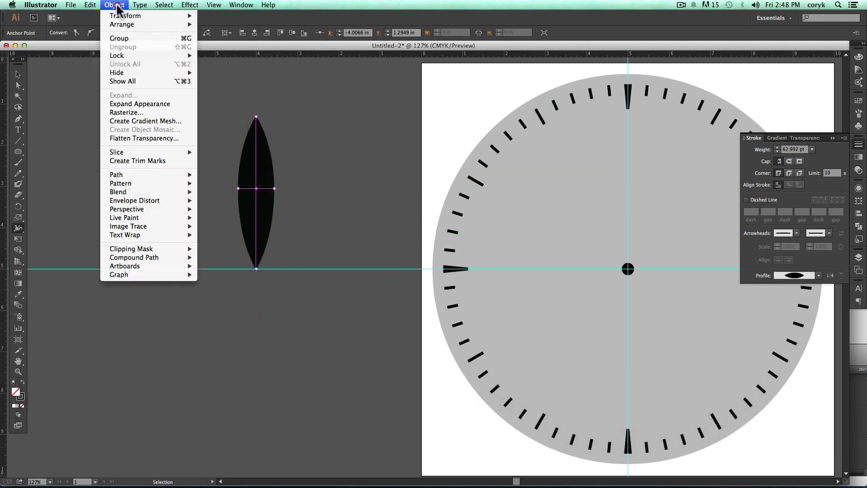
pyautogui.click(128, 103)
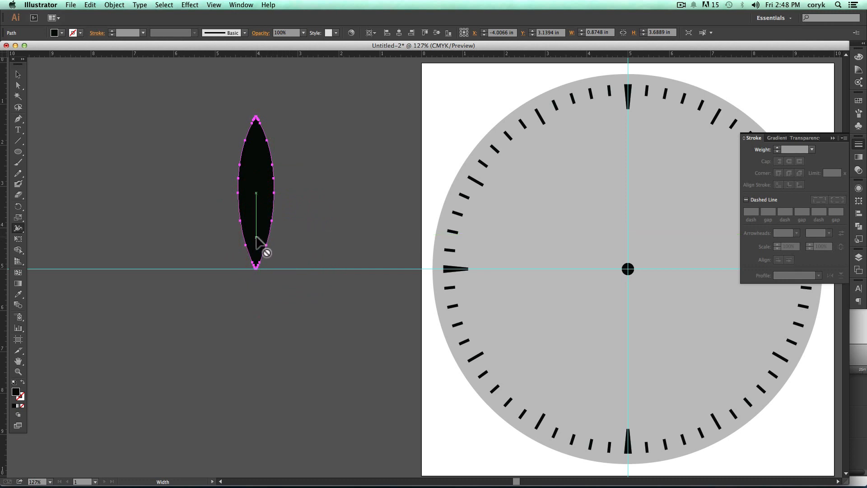
# Step: Paste a copy of the leaf shape in front, scale it down about its center, and select both shapes
pyautogui.press('super+c')
pyautogui.press('super+f')
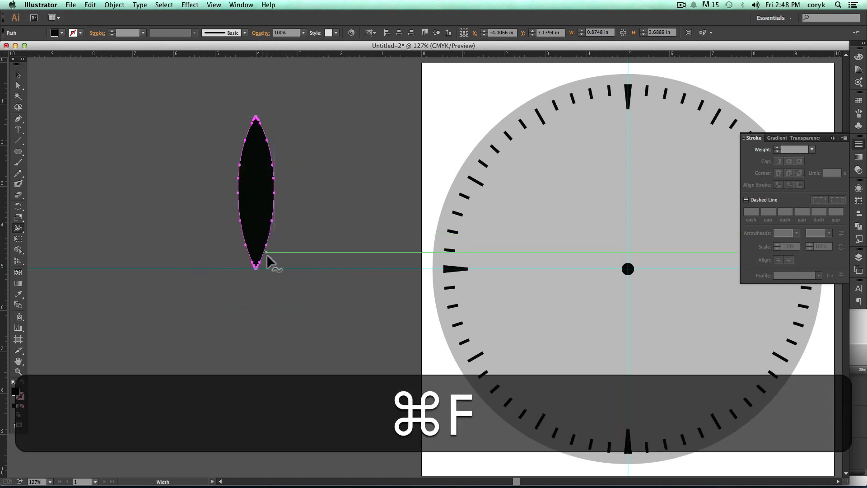
pyautogui.press('shift+super+f')
pyautogui.press('v')
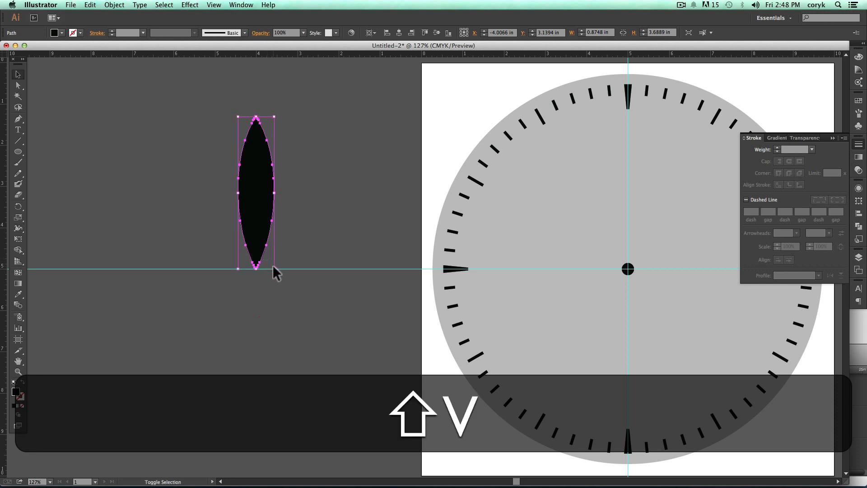
pyautogui.moveTo(274, 270); pyautogui.dragTo(205, 156)
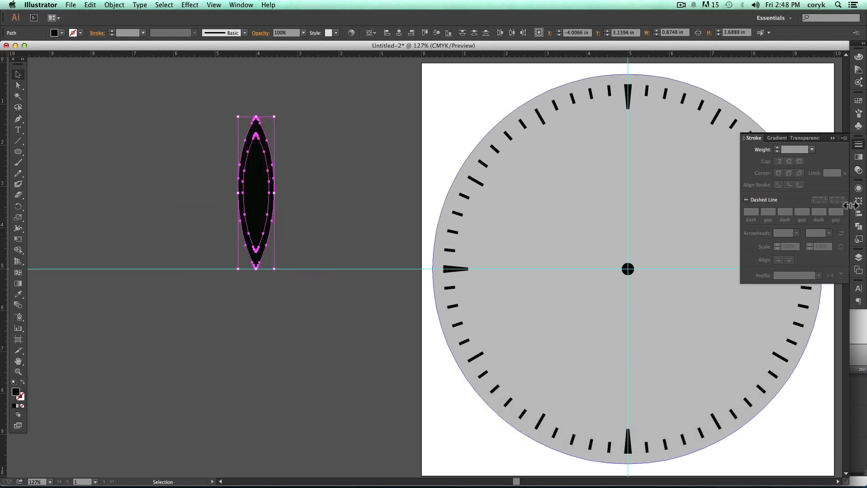
# Step: Subtract the smaller front leaf from the larger one with Minus Front to leave a hollow leaf outline
pyautogui.click(857, 213)
pyautogui.click(858, 226)
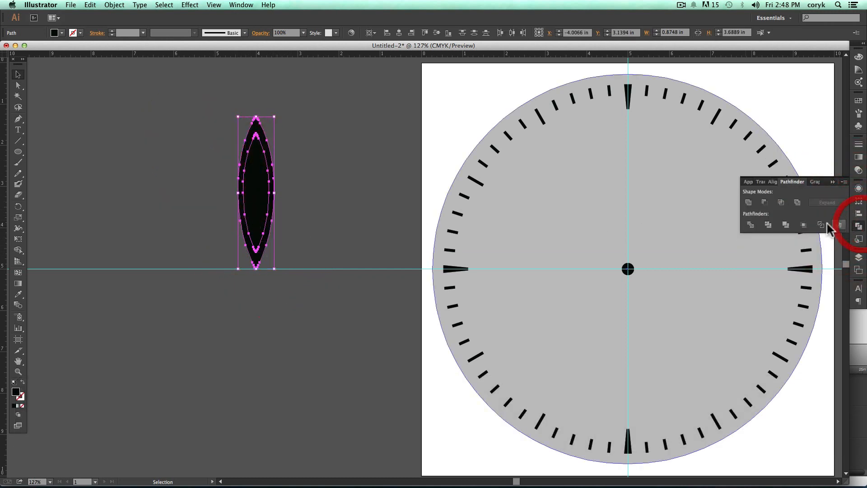
pyautogui.click(765, 202)
pyautogui.click(273, 233)
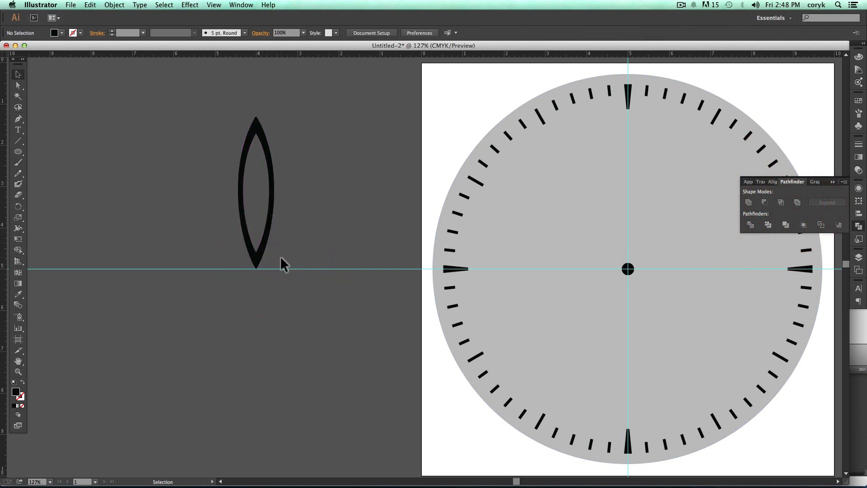
# Step: Select the bottom anchor point of the leaf's inner cutout
pyautogui.press('z')
pyautogui.press('a')
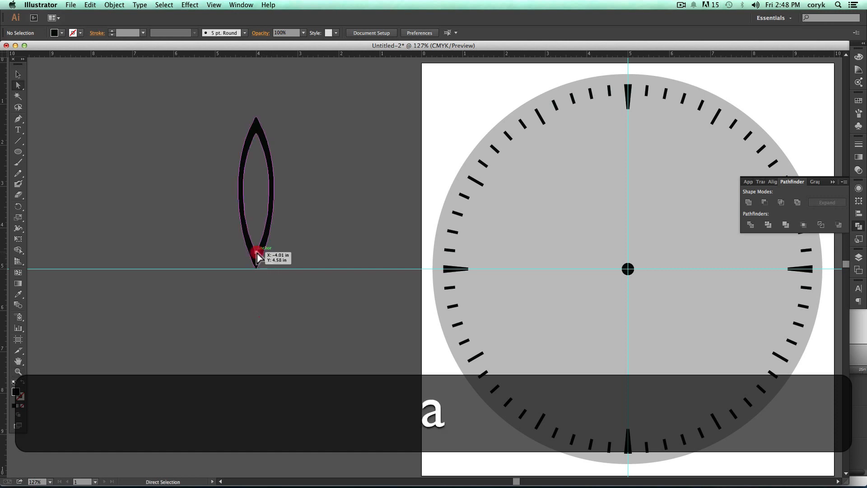
pyautogui.click(257, 253)
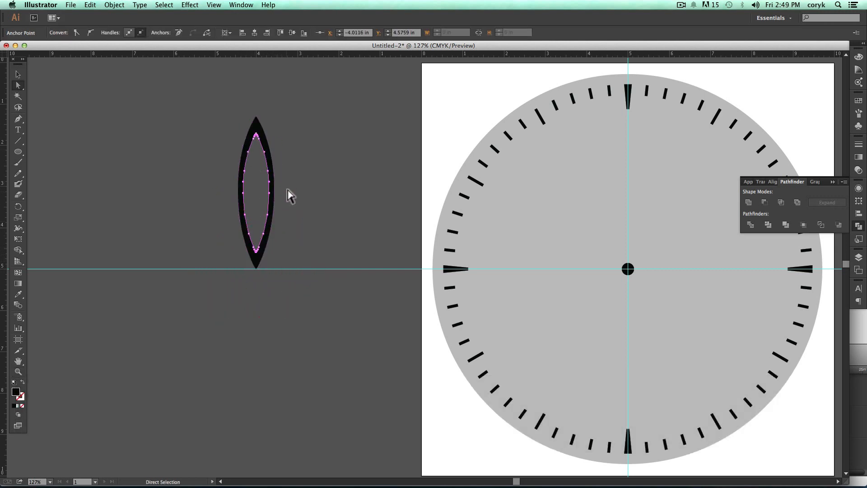
pyautogui.press('z')
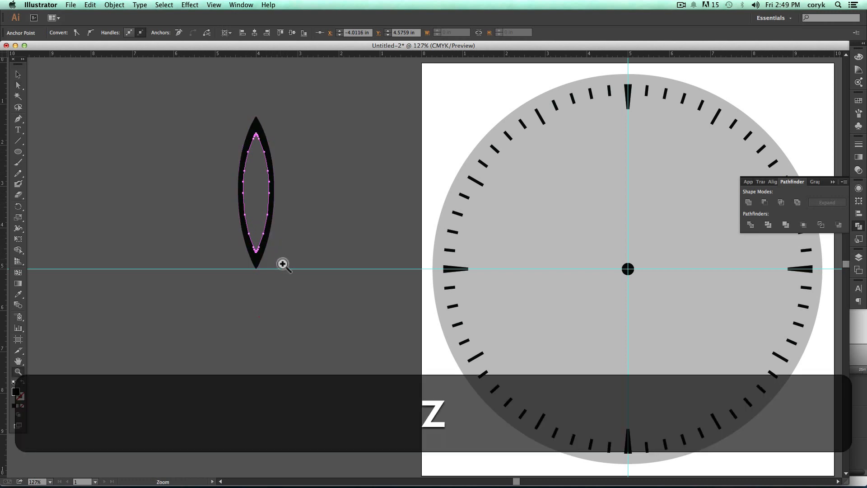
pyautogui.moveTo(225, 105); pyautogui.dragTo(286, 265)
pyautogui.moveTo(437, 360); pyautogui.dragTo(381, 310)
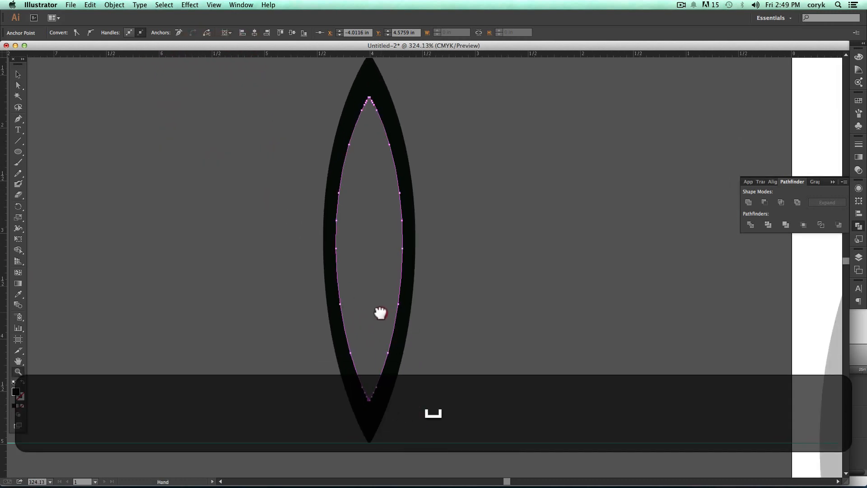
pyautogui.hotkey('shift', '=')
pyautogui.click(369, 398)
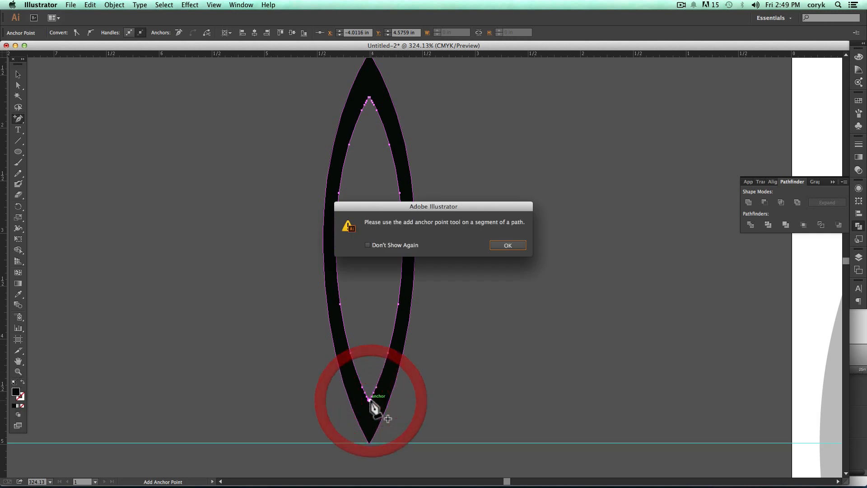
pyautogui.click(406, 244)
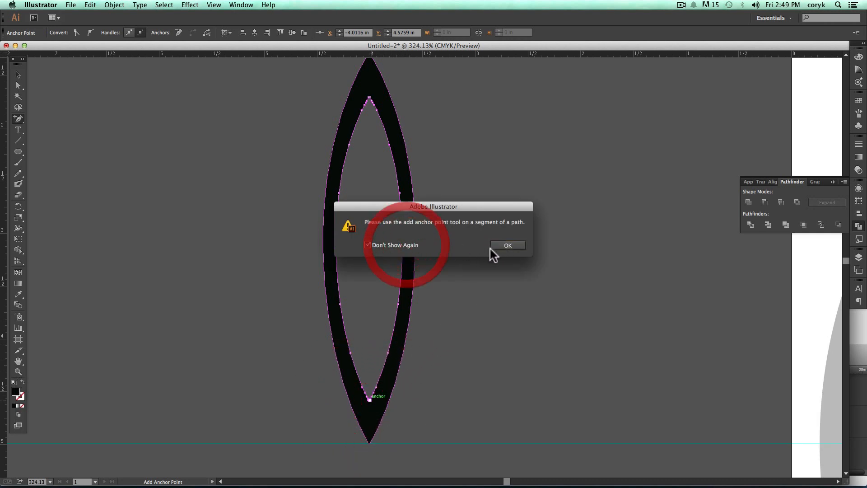
pyautogui.click(508, 246)
pyautogui.click(369, 398)
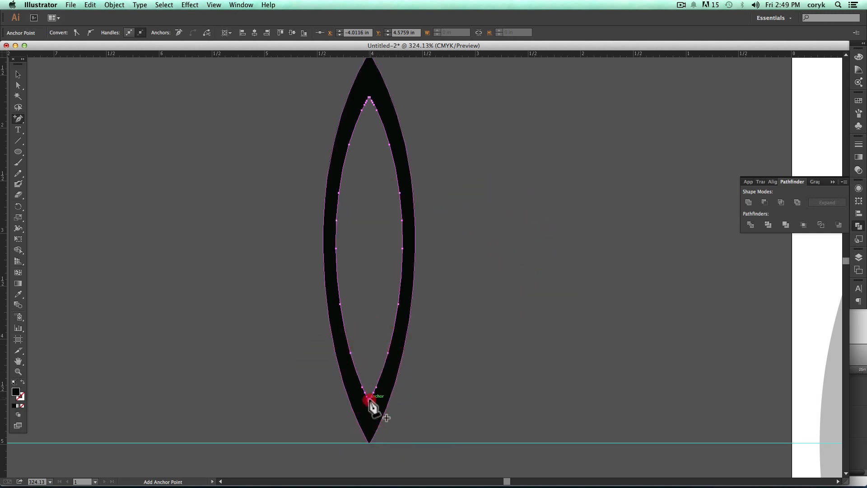
pyautogui.click(369, 398)
# Step: Delete the clustered anchor points at the lower tip of the inner cutout to round that end
pyautogui.press('-')
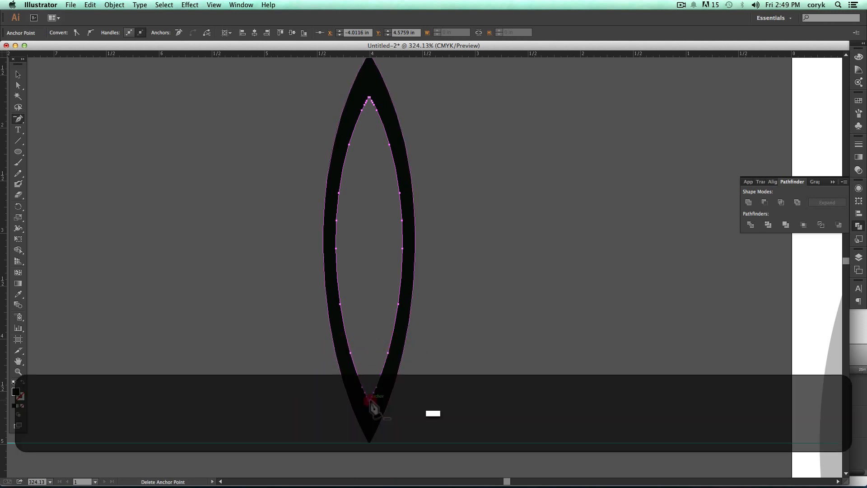
pyautogui.click(370, 399)
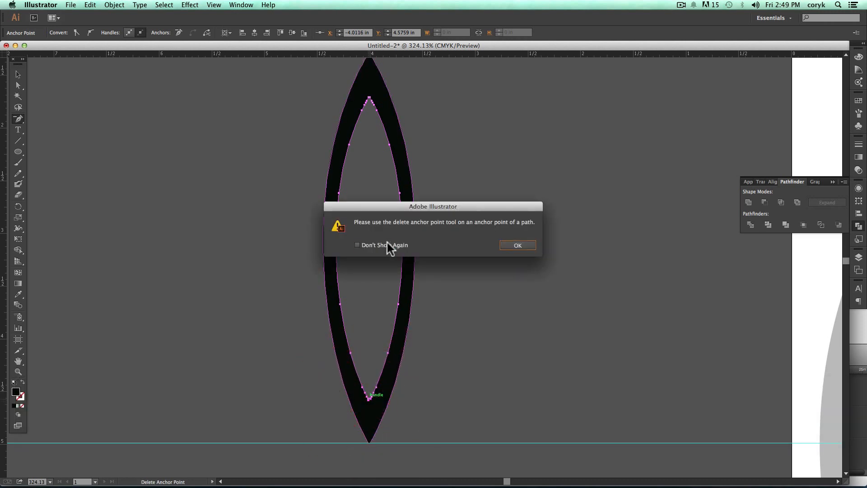
pyautogui.click(386, 244)
pyautogui.click(502, 245)
pyautogui.click(370, 398)
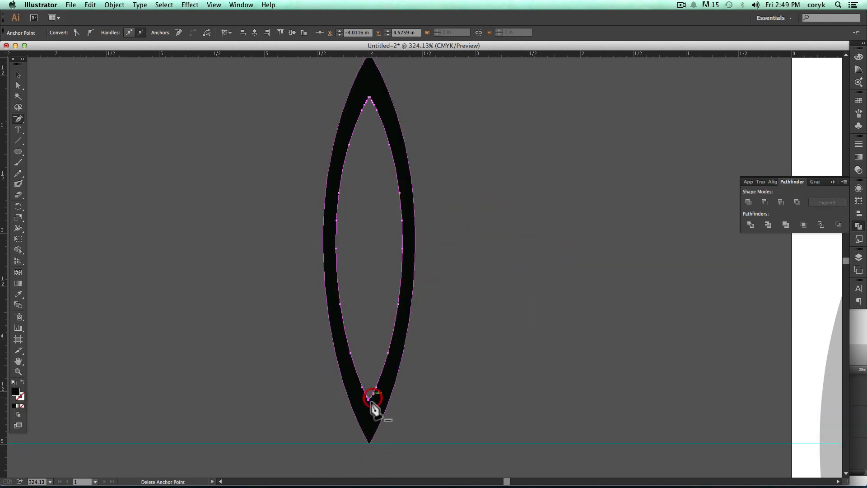
pyautogui.click(367, 398)
pyautogui.click(367, 398)
pyautogui.click(366, 394)
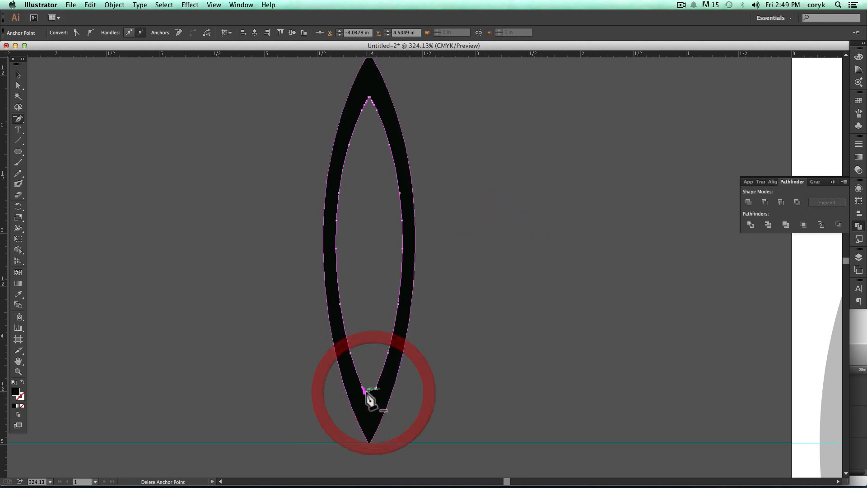
pyautogui.click(363, 389)
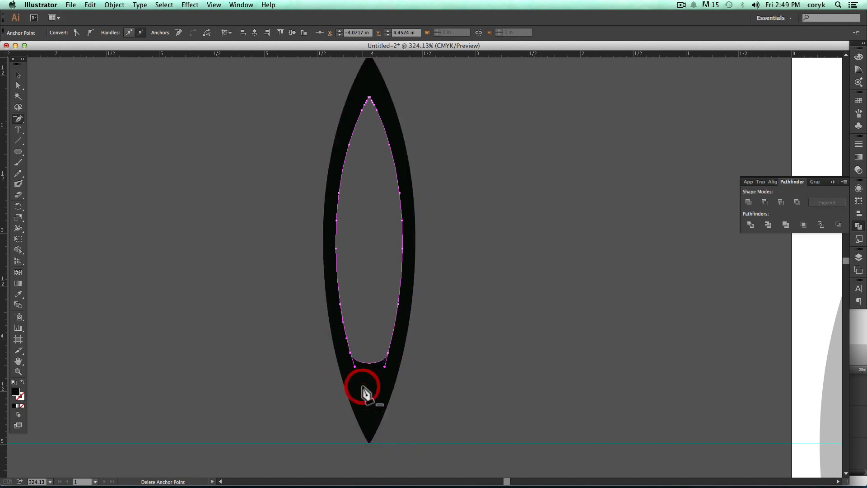
# Step: Delete the clustered anchor points around the upper tip of the inner cutout to round it like the lower end
pyautogui.click(368, 97)
pyautogui.click(367, 100)
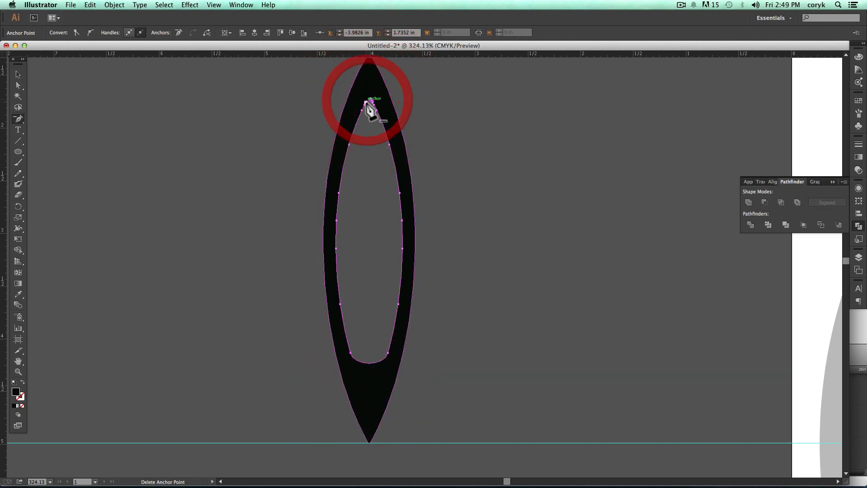
pyautogui.click(365, 103)
pyautogui.press('z')
pyautogui.moveTo(386, 89); pyautogui.dragTo(361, 115)
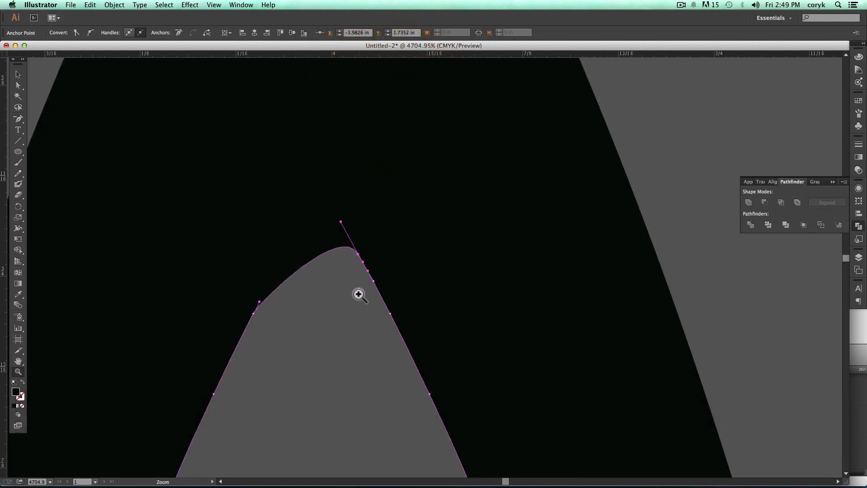
pyautogui.press('-')
pyautogui.click(357, 253)
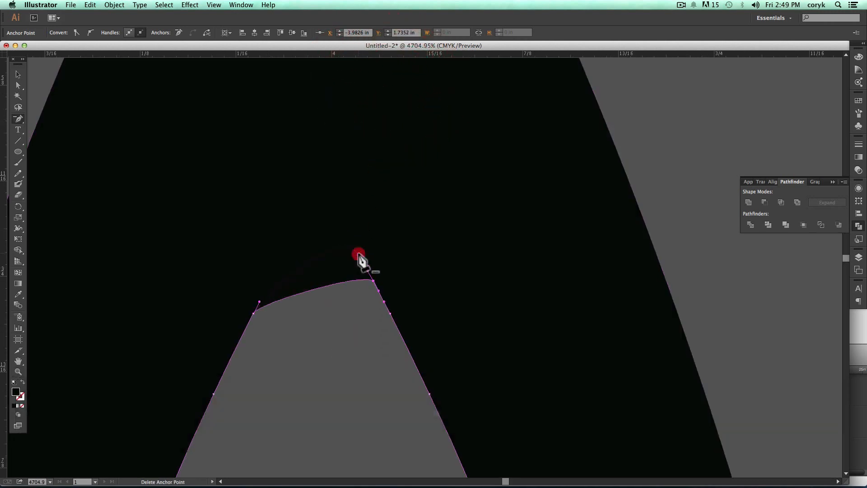
pyautogui.click(372, 278)
pyautogui.click(388, 312)
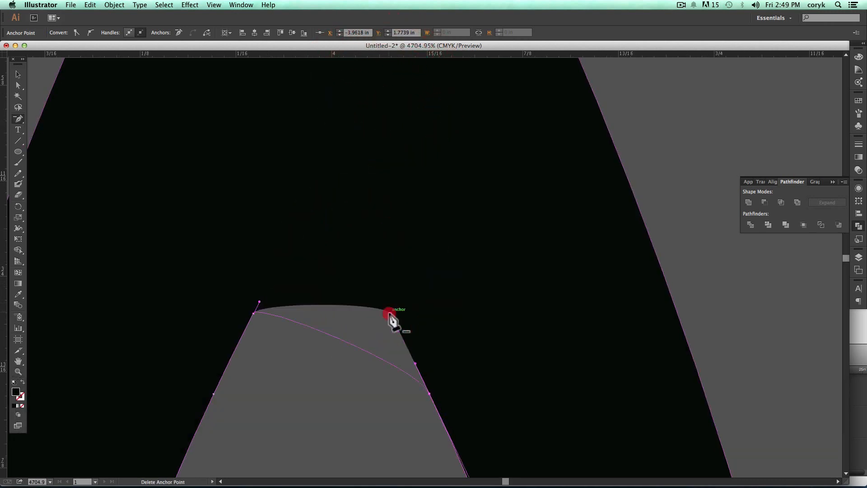
pyautogui.click(253, 313)
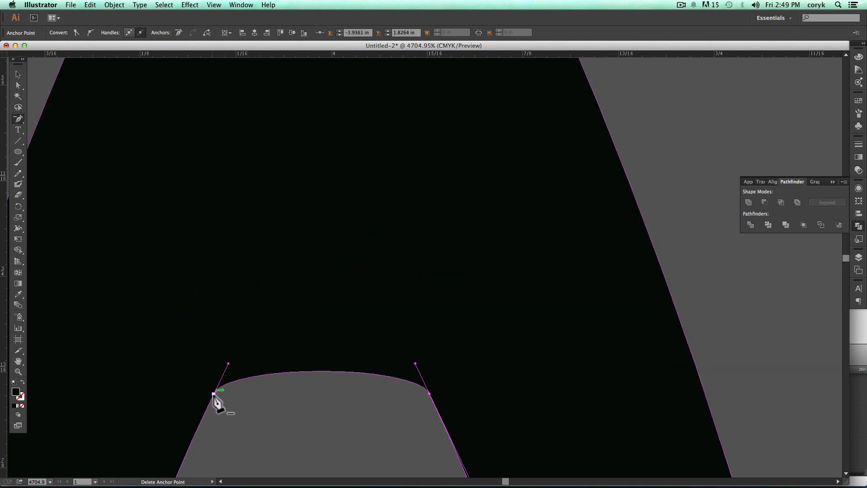
pyautogui.click(214, 394)
pyautogui.click(429, 395)
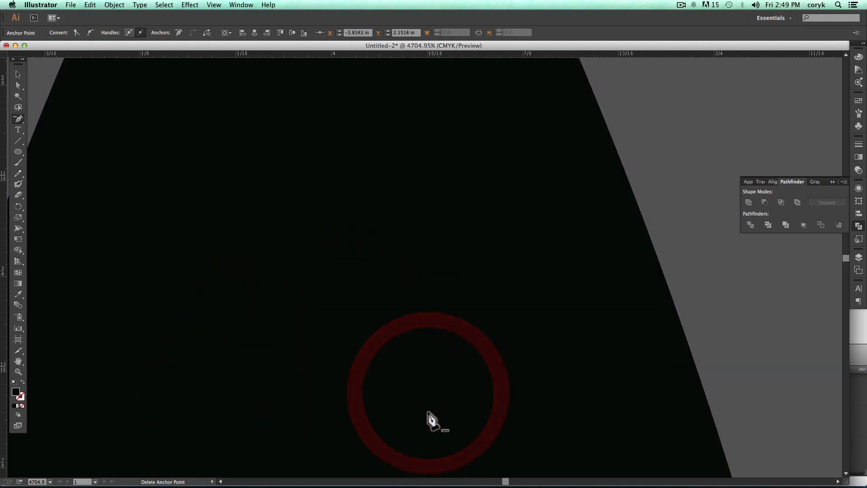
# Step: Move the hollow leaf hand onto the clock face, centred on the vertical guide with its lower tip on the hub
pyautogui.press('super+minus')
pyautogui.press('super+minus')
pyautogui.press('super+minus')
pyautogui.press('super+minus')
pyautogui.press('super+minus')
pyautogui.press('super+minus')
pyautogui.press('super+minus')
pyautogui.press('super+minus')
pyautogui.press('super+minus')
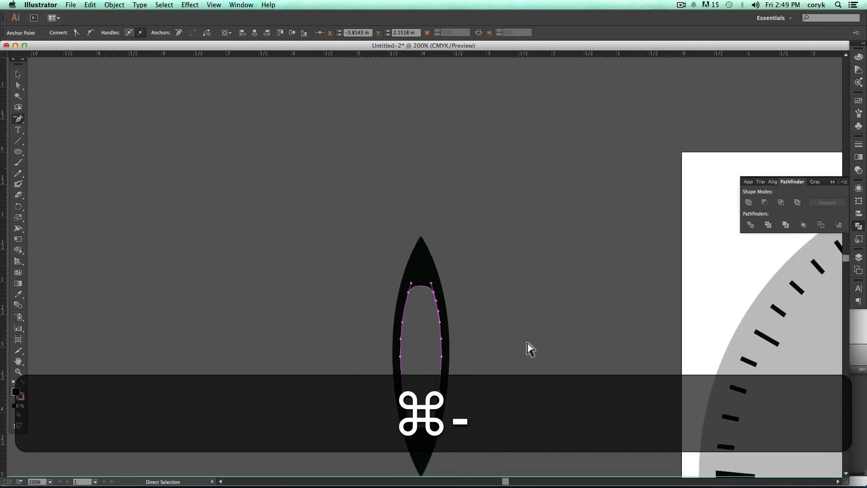
pyautogui.press('super+space')
pyautogui.moveTo(497, 371); pyautogui.dragTo(477, 282)
pyautogui.press('v')
pyautogui.click(478, 316)
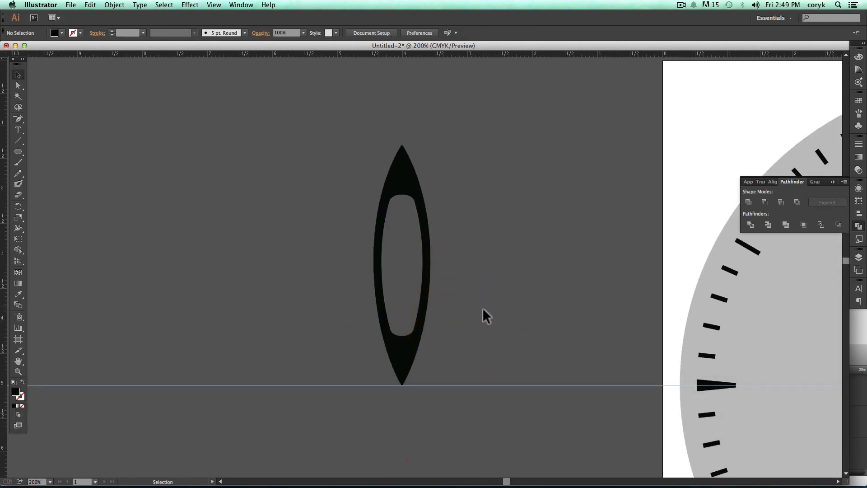
pyautogui.press('space')
pyautogui.moveTo(498, 329); pyautogui.dragTo(343, 316)
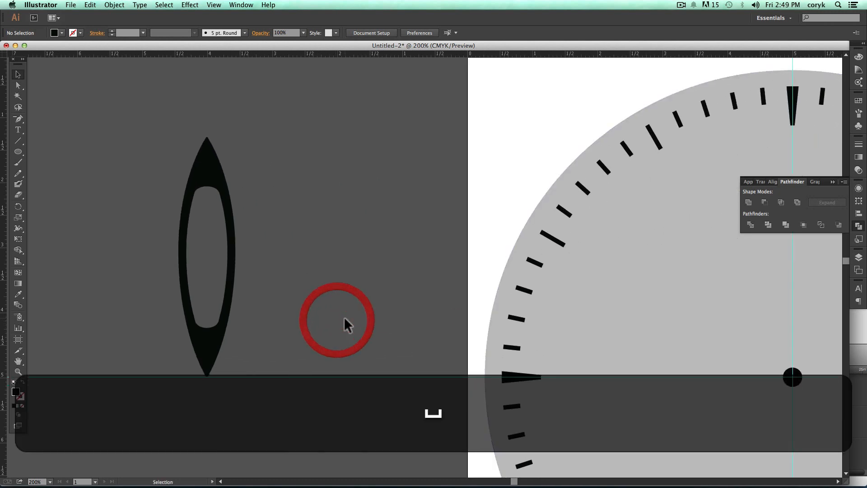
pyautogui.press('super+minus')
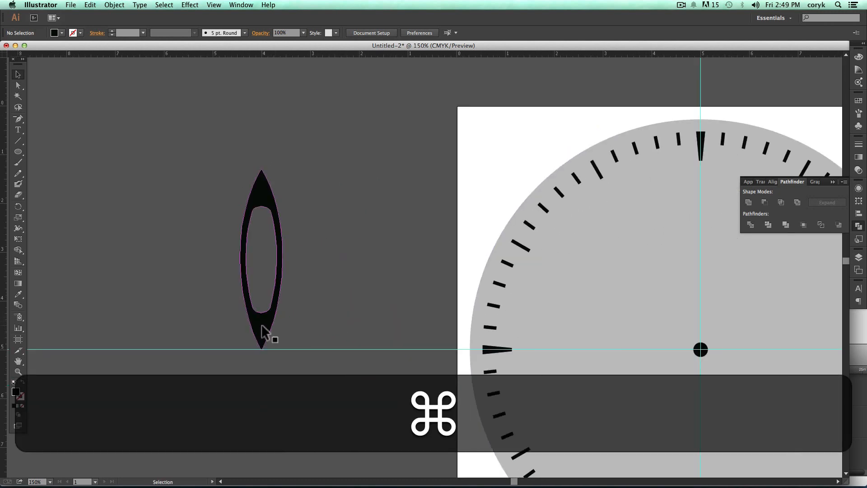
pyautogui.moveTo(269, 332); pyautogui.dragTo(703, 330)
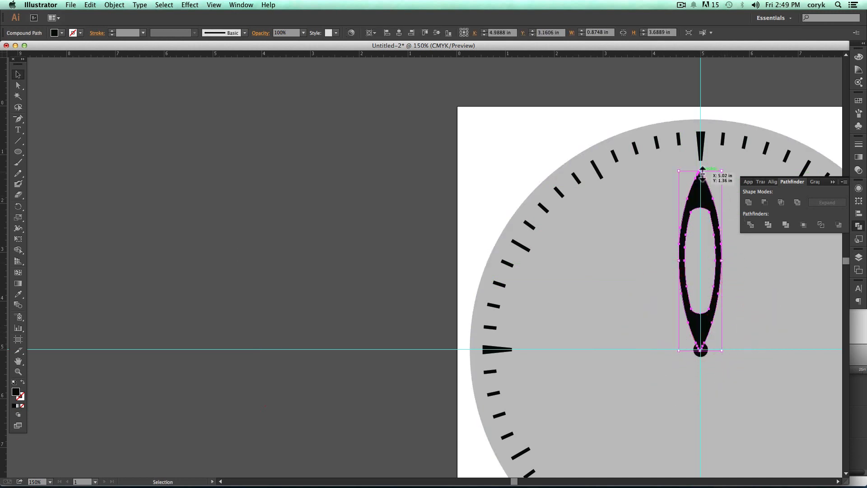
# Step: Shorten the hand from its upper tip to about 2.93 in tall and narrow it about its center to about 0.53 in
pyautogui.moveTo(702, 177); pyautogui.dragTo(706, 205)
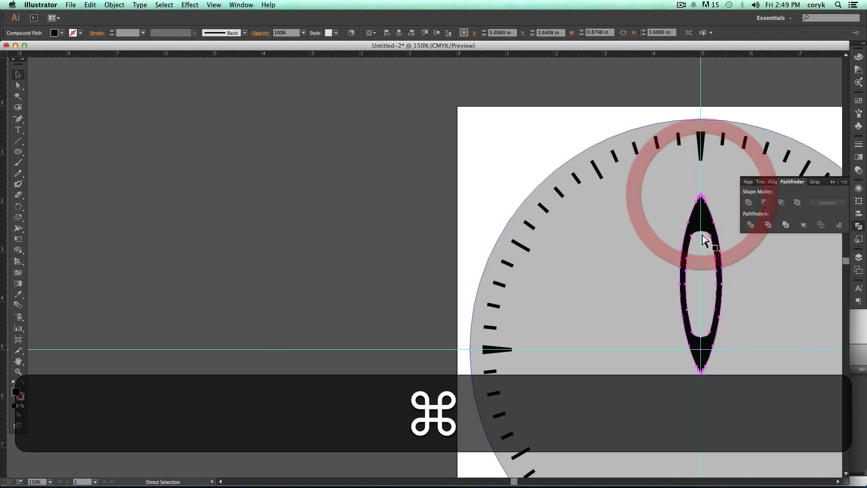
pyautogui.press('super+z')
pyautogui.moveTo(701, 172); pyautogui.dragTo(700, 207)
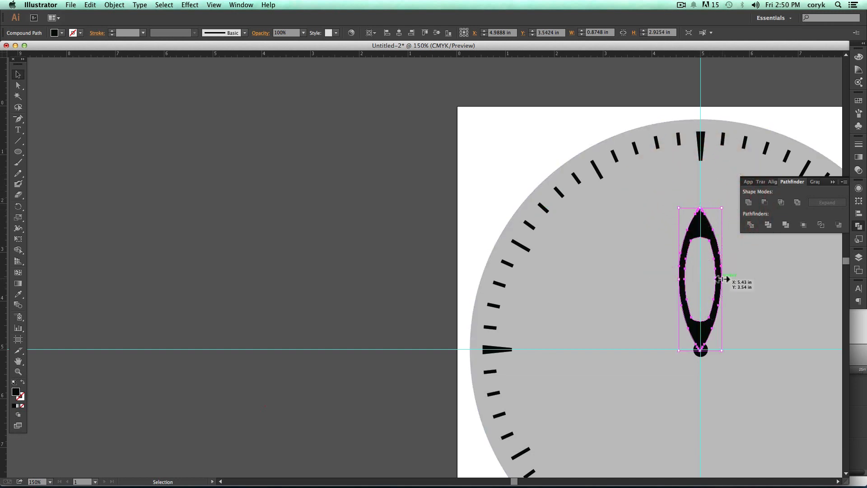
pyautogui.press('alt')
pyautogui.moveTo(722, 279); pyautogui.dragTo(712, 280)
pyautogui.click(720, 326)
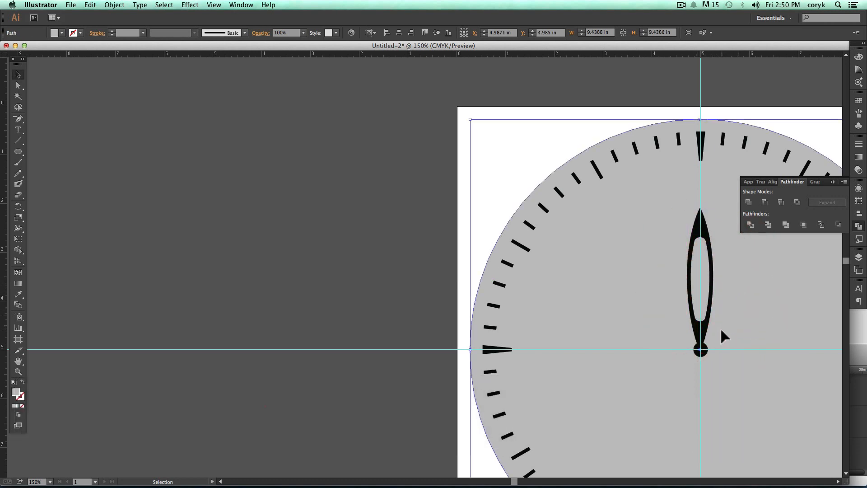
# Step: Select the centre hub together with the leaf-shaped hand
pyautogui.click(701, 351)
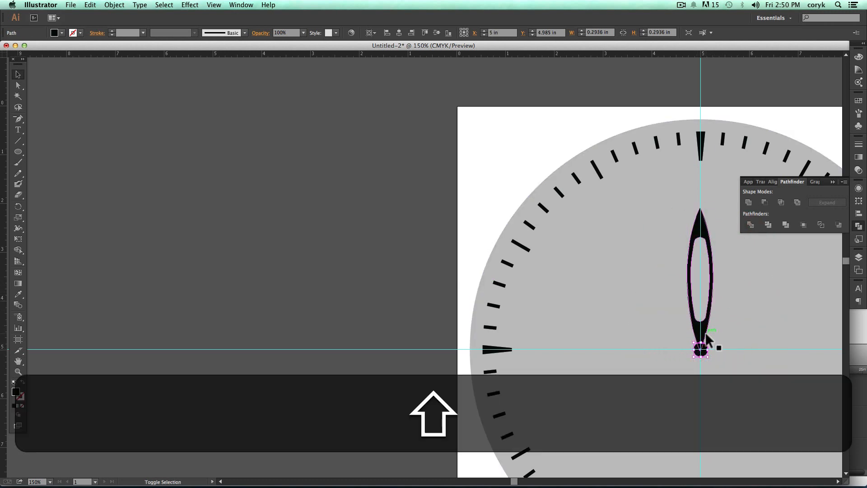
pyautogui.keyDown('shift'); pyautogui.click(701, 335); pyautogui.keyUp('shift')
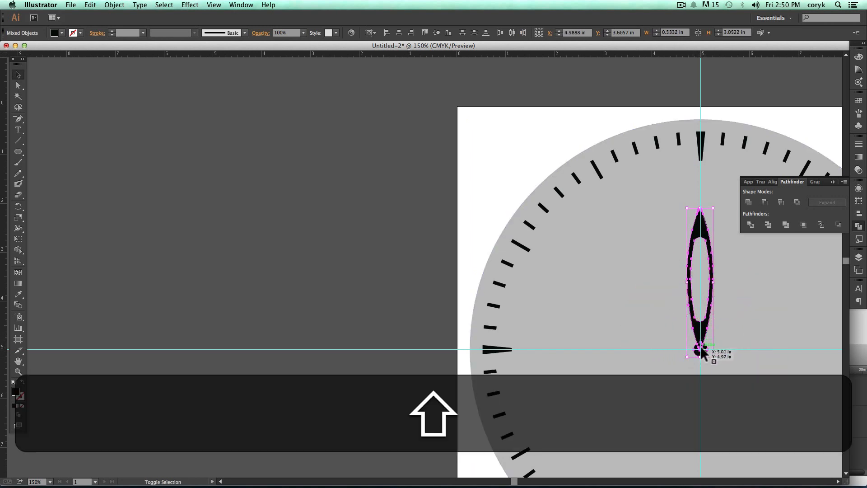
# Step: Try to merge the hub with the leaf-shaped hand using the Shape Builder tool
pyautogui.hotkey('shift', 'm')
pyautogui.click(701, 354)
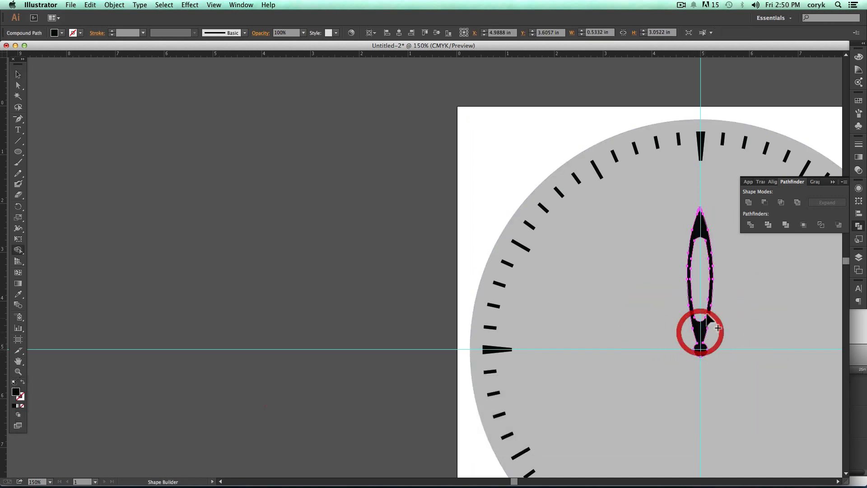
pyautogui.press('space')
pyautogui.moveTo(679, 329); pyautogui.dragTo(387, 304)
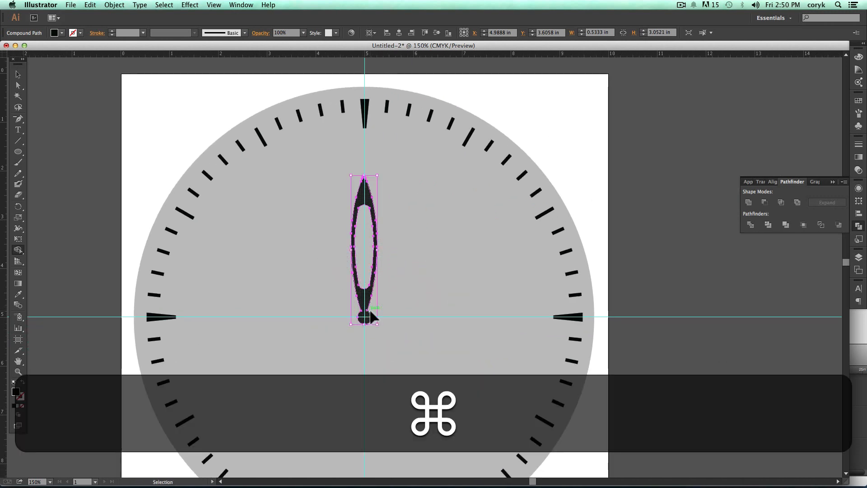
pyautogui.press('super+z')
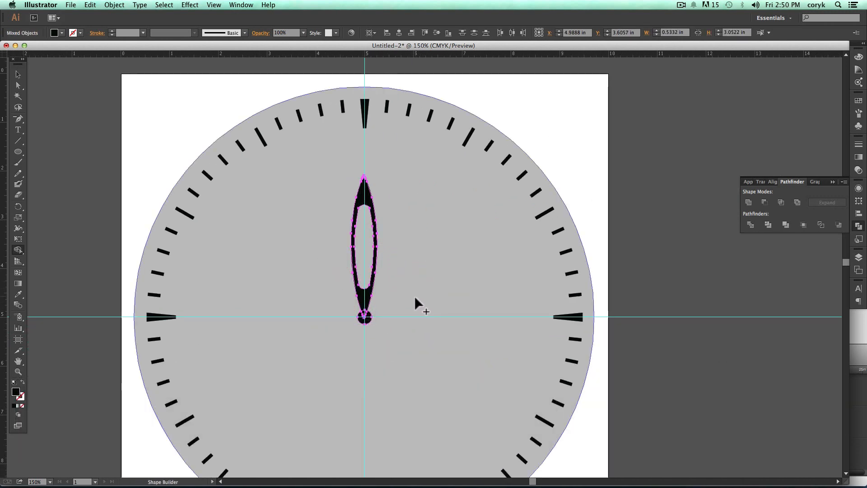
# Step: Center the leaf-shaped hand horizontally on the hub as the key object and merge the two with Shape Builder
pyautogui.press('v')
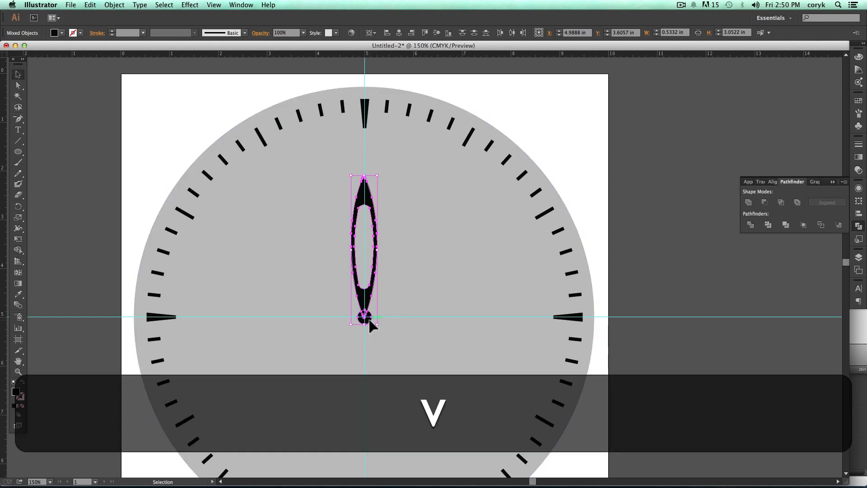
pyautogui.click(368, 321)
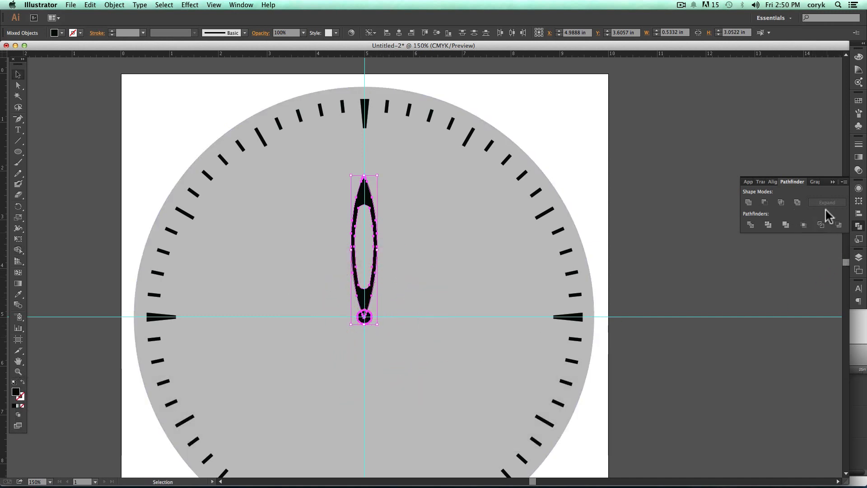
pyautogui.click(858, 214)
pyautogui.click(764, 202)
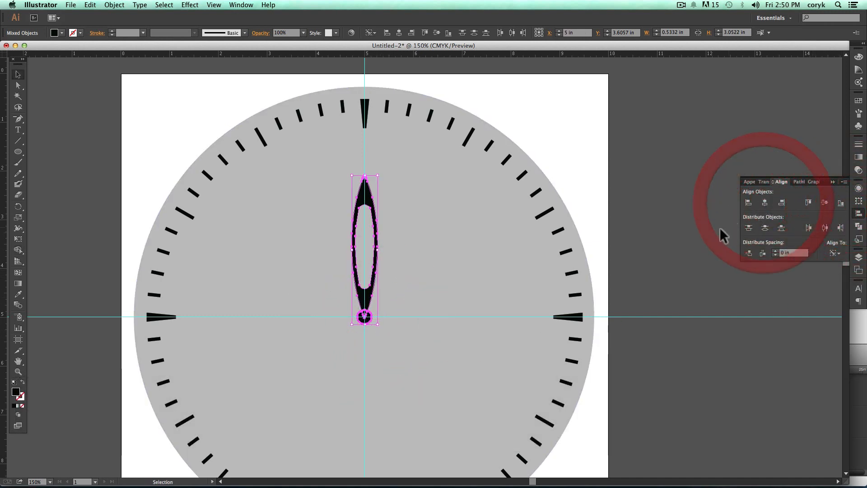
pyautogui.hotkey('shift', 'm')
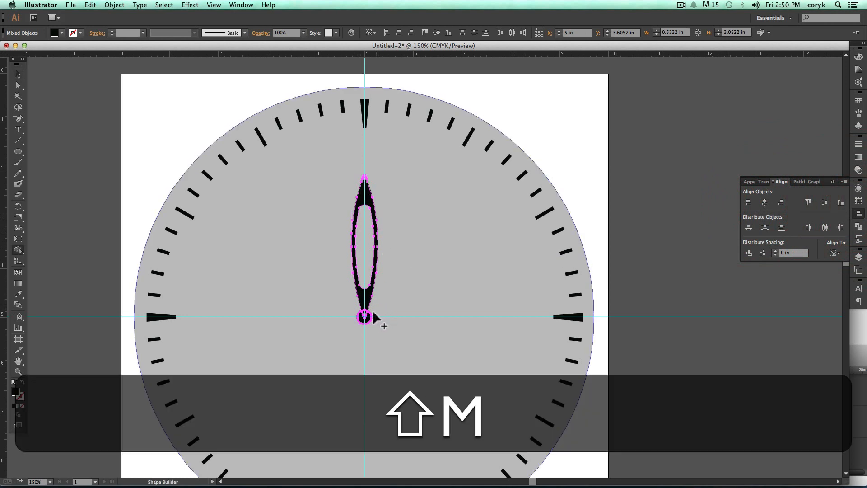
pyautogui.moveTo(364, 318); pyautogui.dragTo(364, 304)
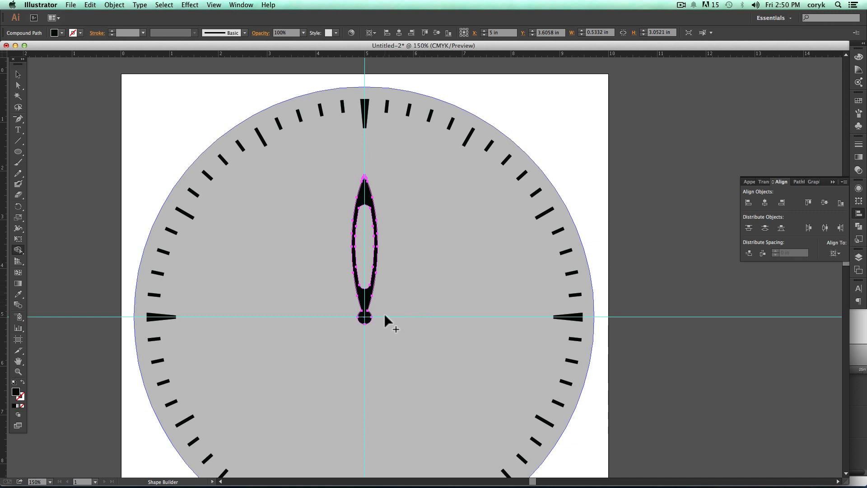
# Step: Draw a circle about 0.2 in across inside the short hand's hub, centred on the guide intersection
pyautogui.press('z')
pyautogui.moveTo(389, 342); pyautogui.dragTo(355, 319)
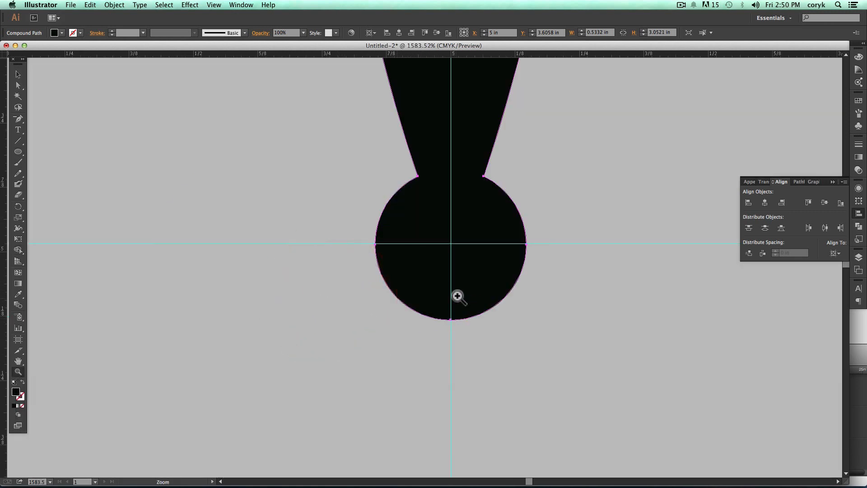
pyautogui.press('l')
pyautogui.click(452, 244)
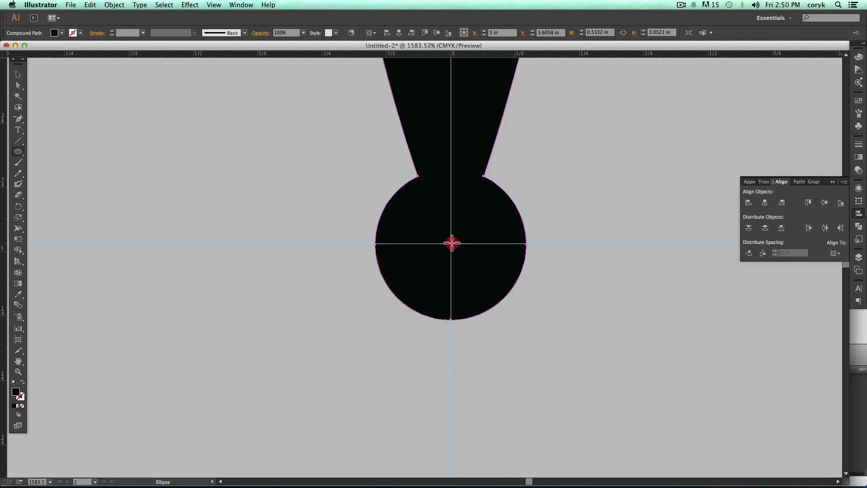
pyautogui.click(416, 263)
pyautogui.moveTo(451, 244); pyautogui.dragTo(499, 295)
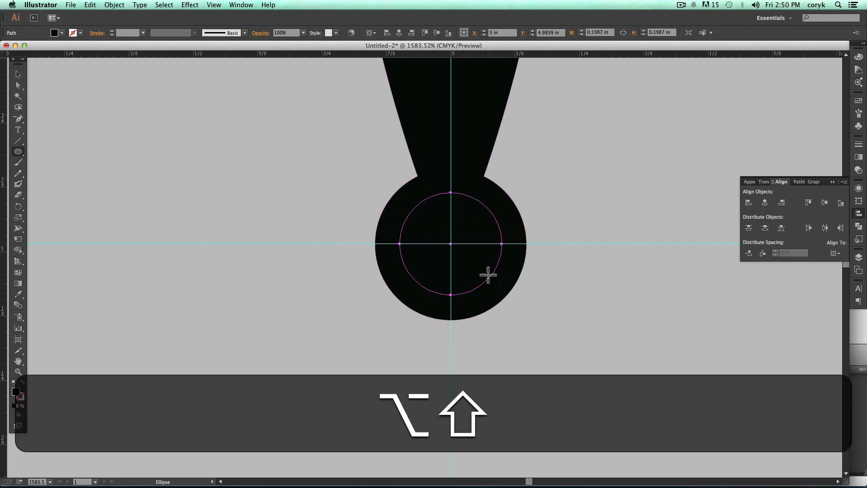
# Step: Cut the inner circle out of the short hand's hub with the Shape Builder tool, leaving a ring
pyautogui.press('v')
pyautogui.moveTo(523, 331); pyautogui.dragTo(434, 264)
pyautogui.press('super+z')
pyautogui.press('super+shift+z')
pyautogui.click(467, 270)
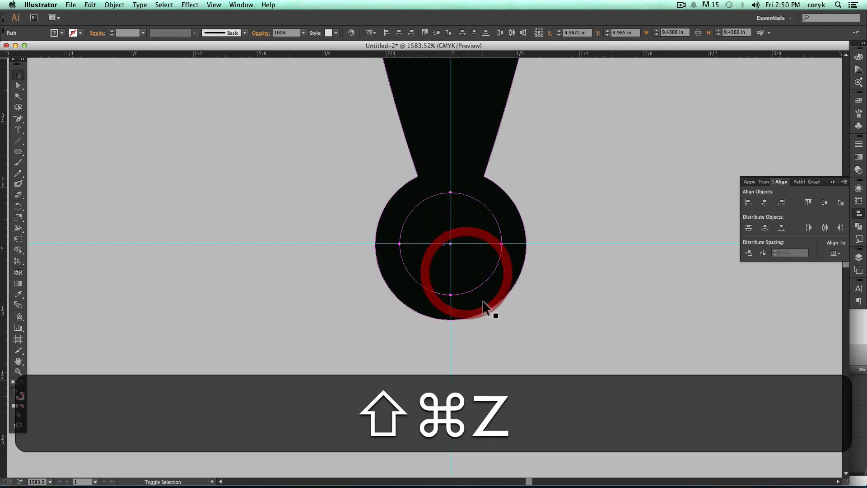
pyautogui.keyDown('shift'); pyautogui.click(483, 305); pyautogui.keyUp('shift')
pyautogui.hotkey('shift', 'm')
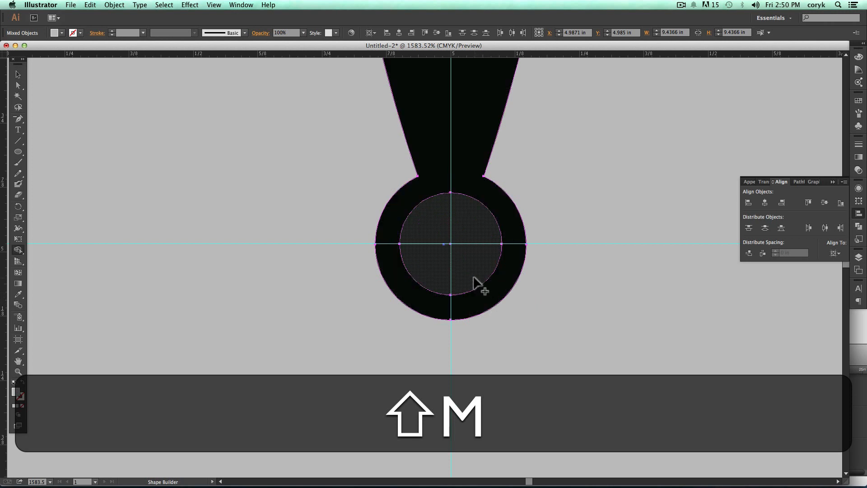
pyautogui.keyDown('shift'); pyautogui.click(469, 283); pyautogui.keyUp('shift')
pyautogui.press('v')
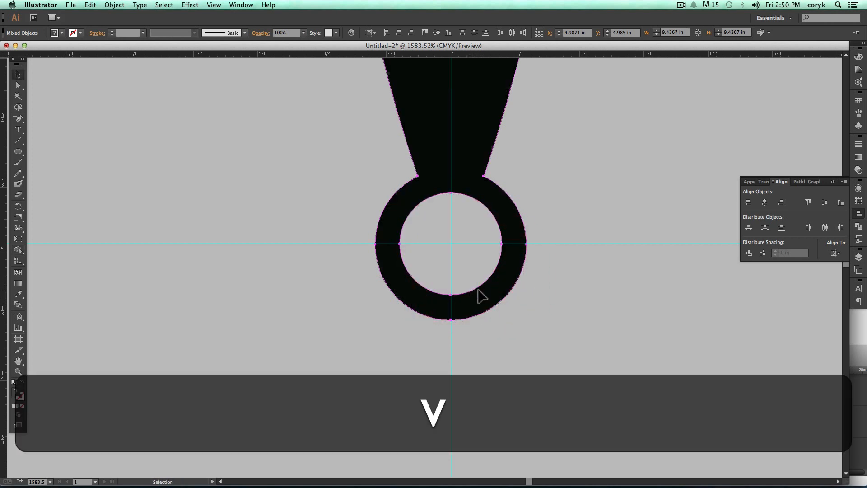
pyautogui.press('super+0')
pyautogui.click(651, 297)
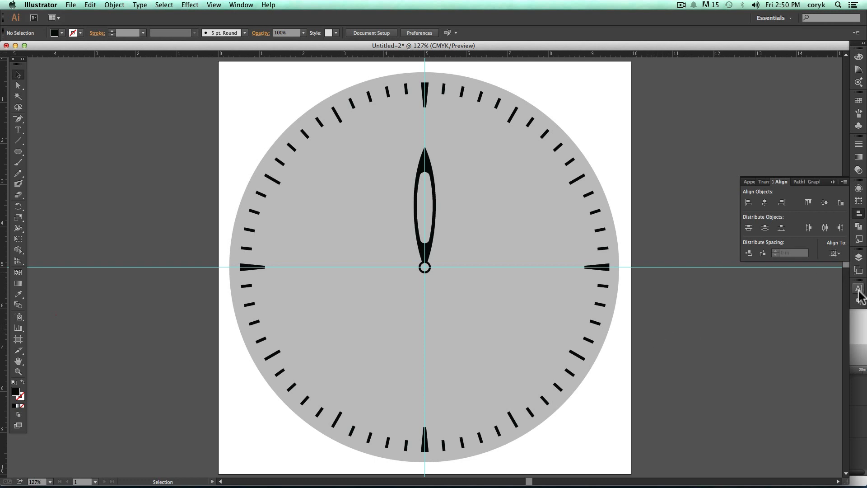
# Step: Show the big hand layer and expand the short hand layer's contents
pyautogui.click(857, 256)
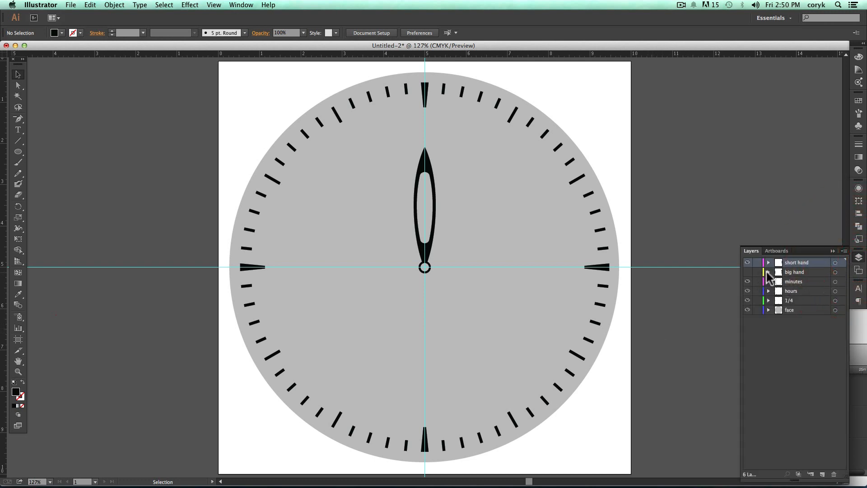
pyautogui.click(747, 272)
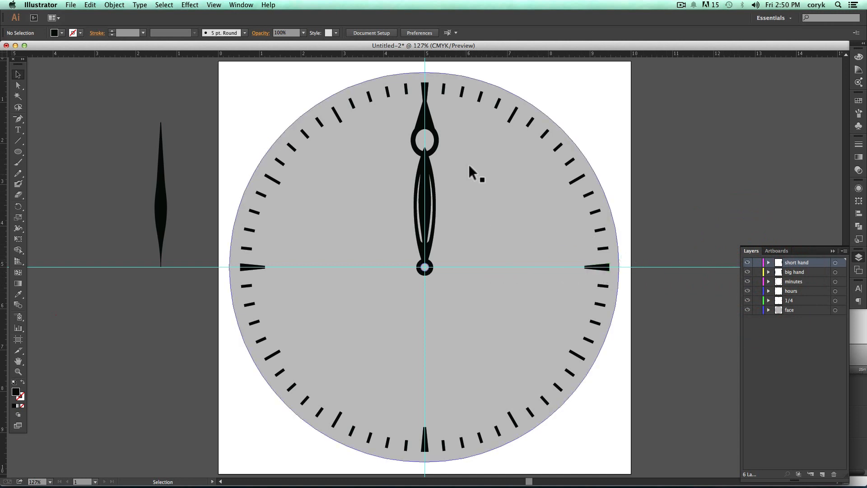
pyautogui.click(768, 262)
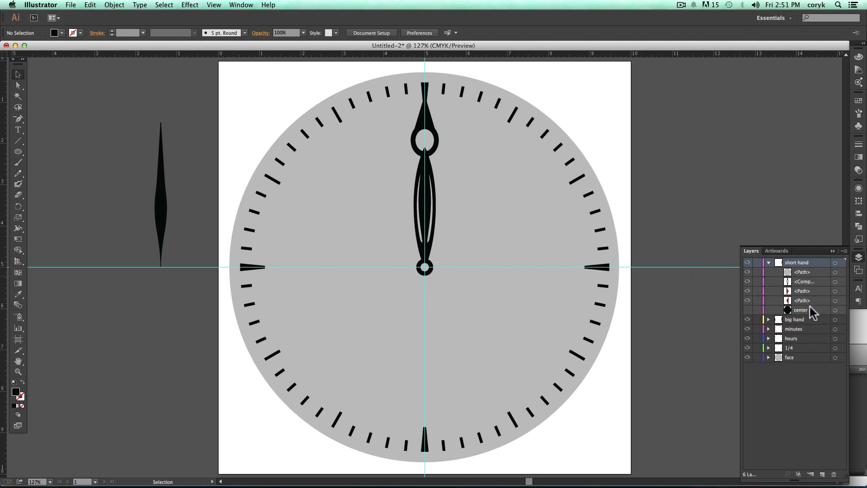
# Step: Rotate the big hand 40.58° about the guide intersection at the hub
pyautogui.click(426, 126)
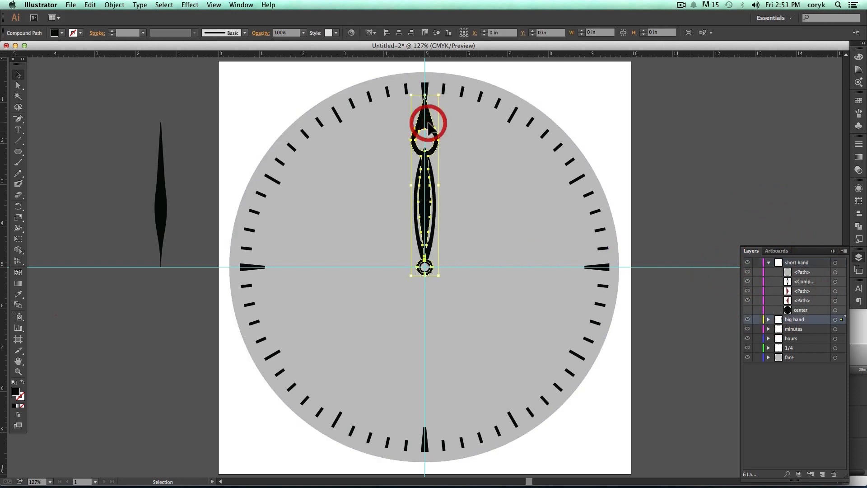
pyautogui.press('r')
pyautogui.press('alt')
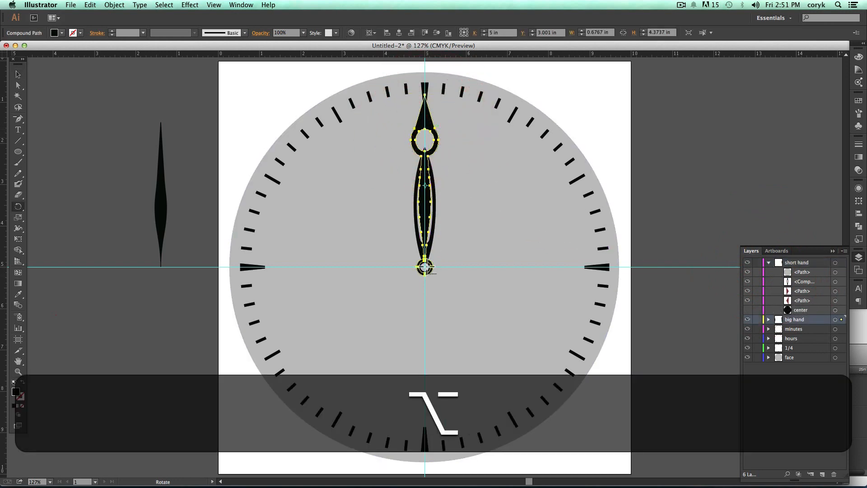
pyautogui.keyDown('alt'); pyautogui.click(424, 267); pyautogui.keyUp('alt')
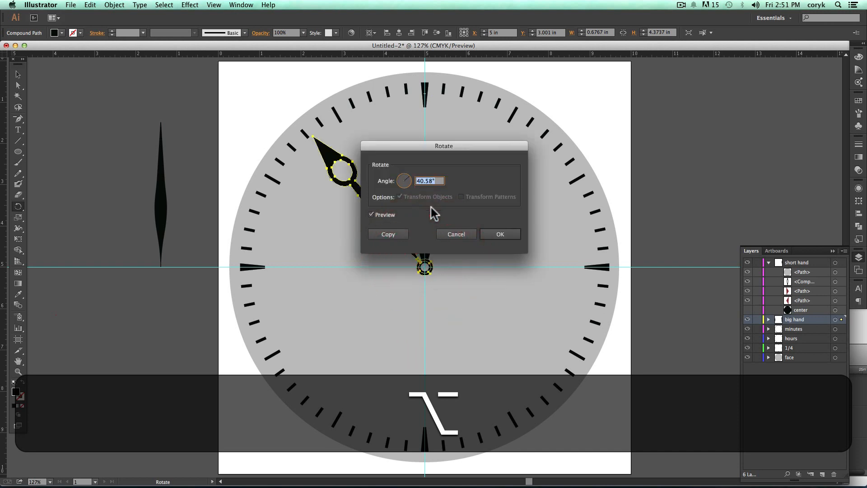
pyautogui.click(499, 234)
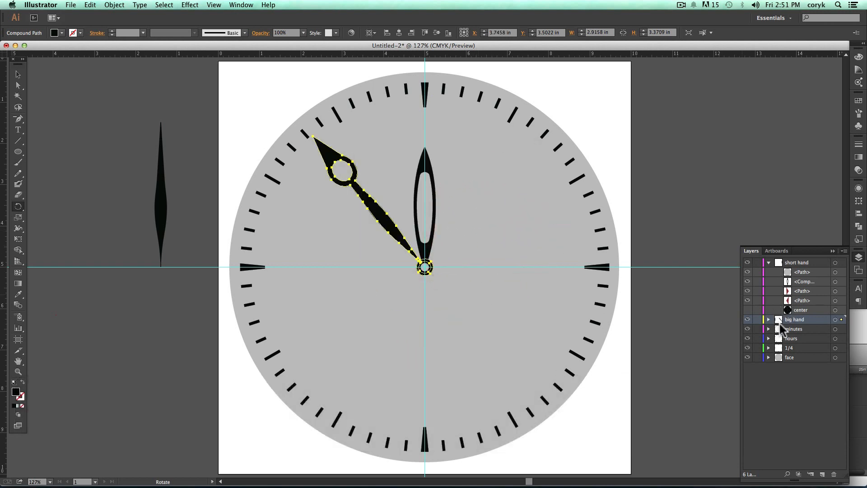
# Step: Rotate the leaf-shaped short hand 146° about the hub's center, and swing it round to point between the one and two o'clock marks
pyautogui.click(767, 319)
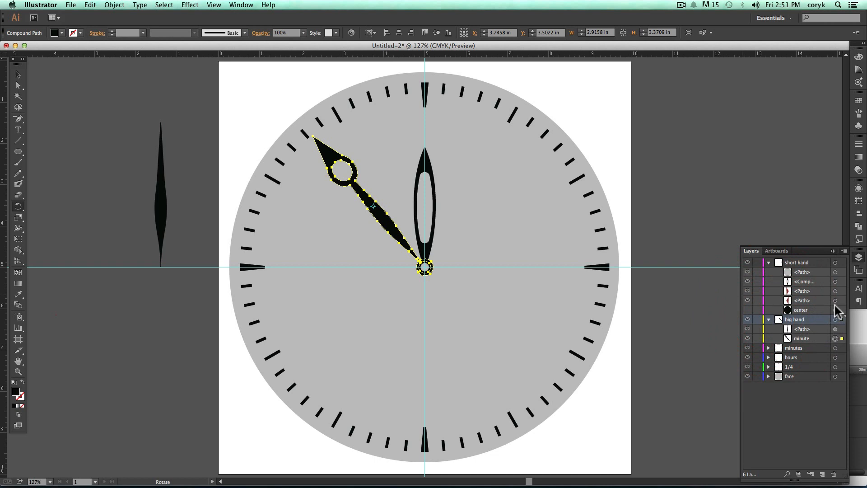
pyautogui.click(834, 282)
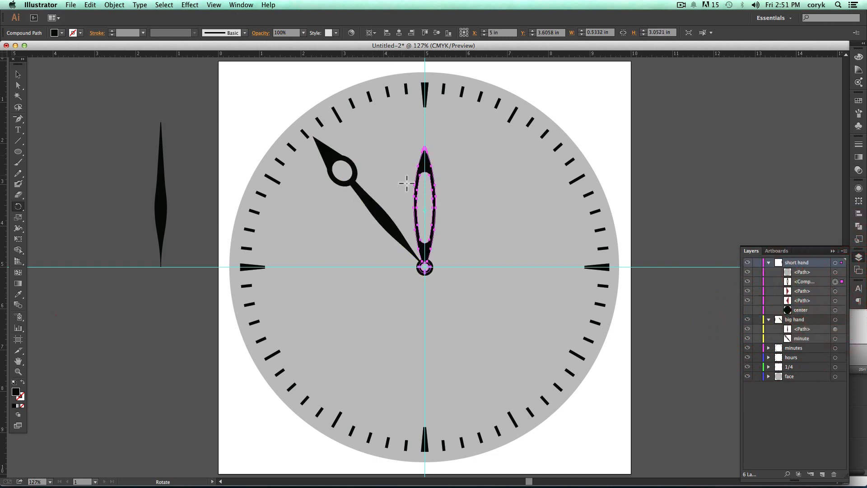
pyautogui.press('alt')
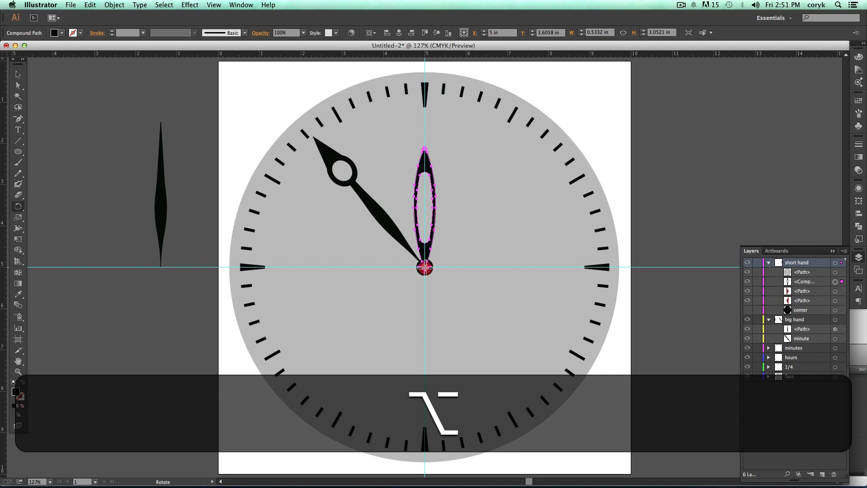
pyautogui.keyDown('alt'); pyautogui.click(425, 267); pyautogui.keyUp('alt')
pyautogui.click(405, 185)
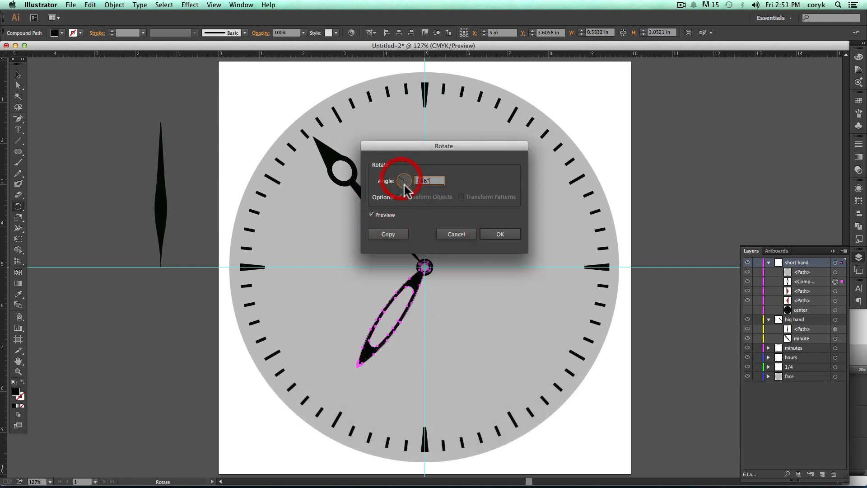
pyautogui.click(500, 234)
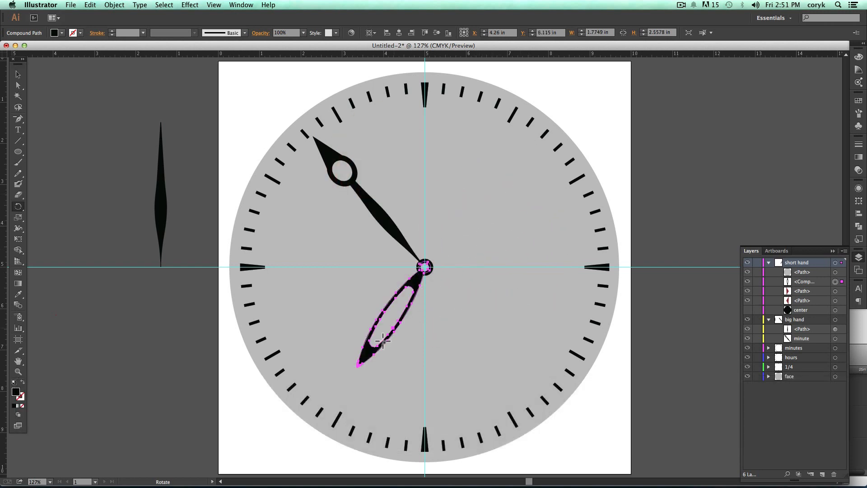
pyautogui.moveTo(383, 394); pyautogui.dragTo(506, 169)
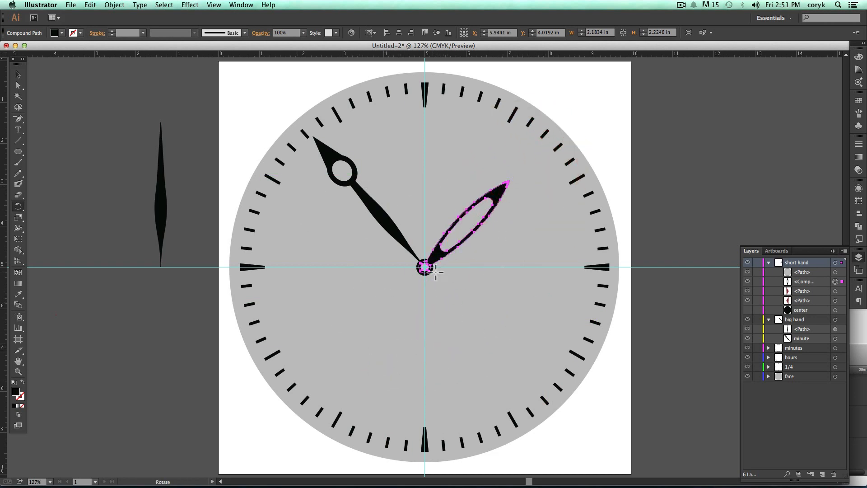
# Step: Switch away from Illustrator and preview the image of the finished red watch
pyautogui.press('super+Tab')
pyautogui.press('super+Tab')
pyautogui.press('super+Tab')
pyautogui.press('super+Tab')
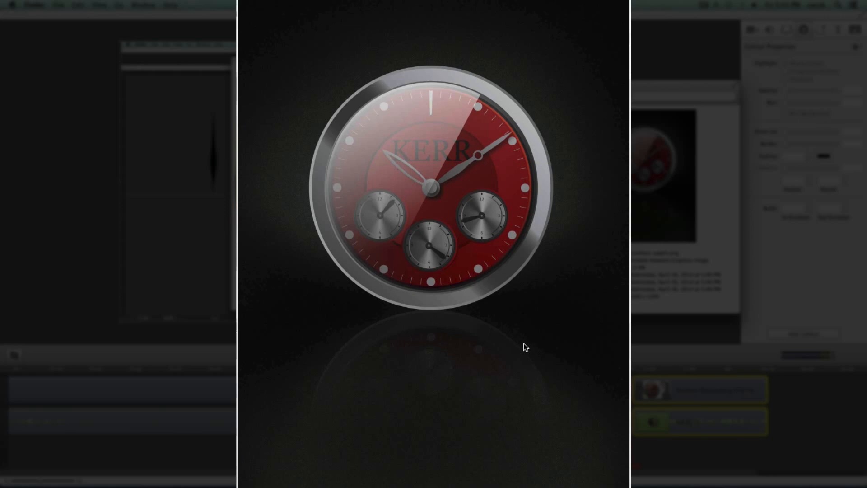
pyautogui.press('space')
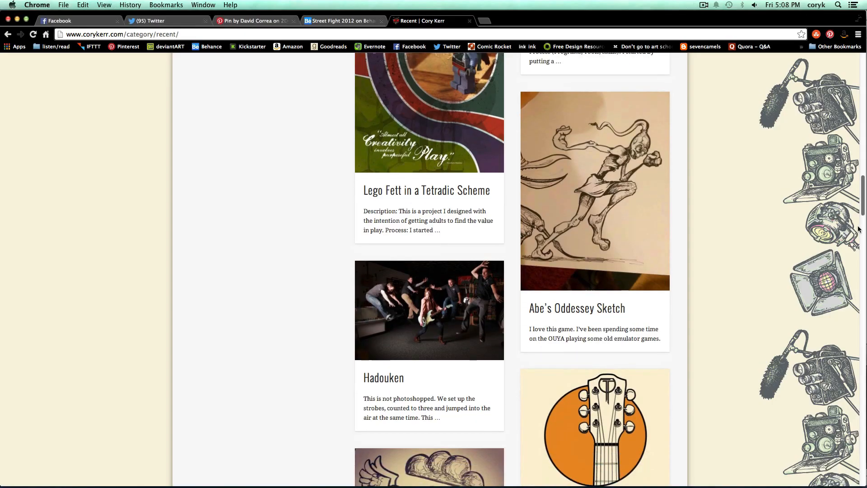
# Step: Browse the recent posts on the artist's portfolio website in Chrome and select the site's address
pyautogui.scroll(-15, 833, 317)
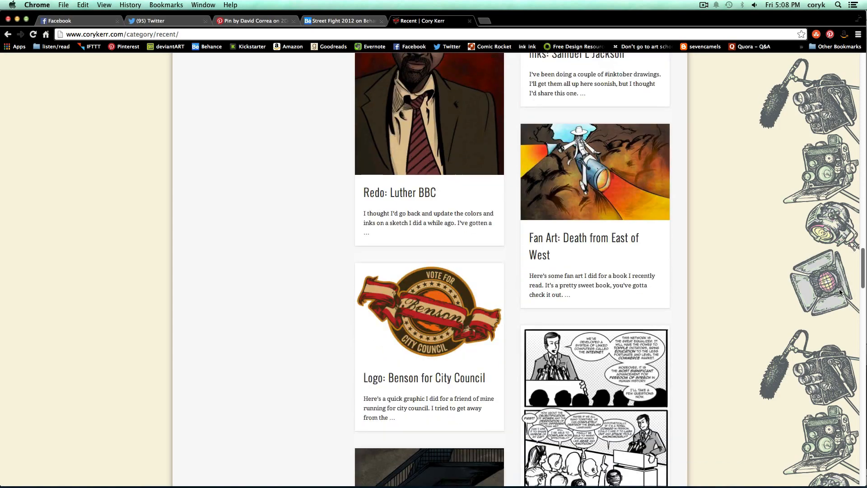
pyautogui.scroll(-20, 832, 318)
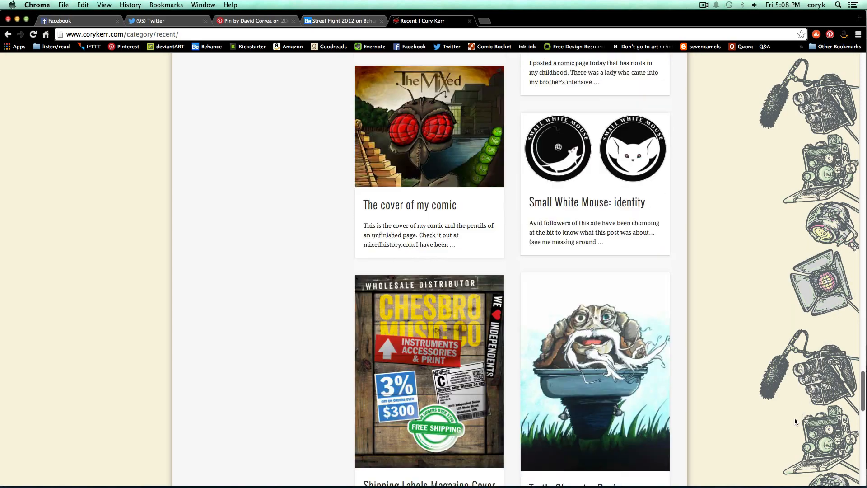
pyautogui.moveTo(66, 34); pyautogui.dragTo(124, 34)
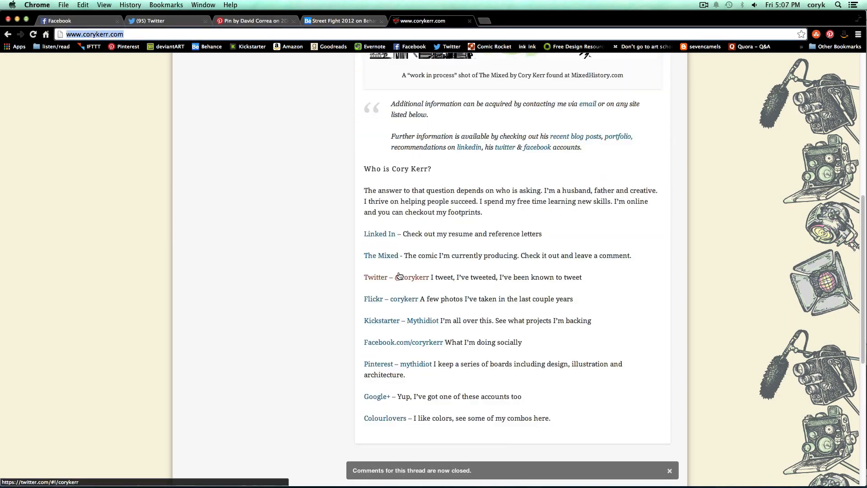